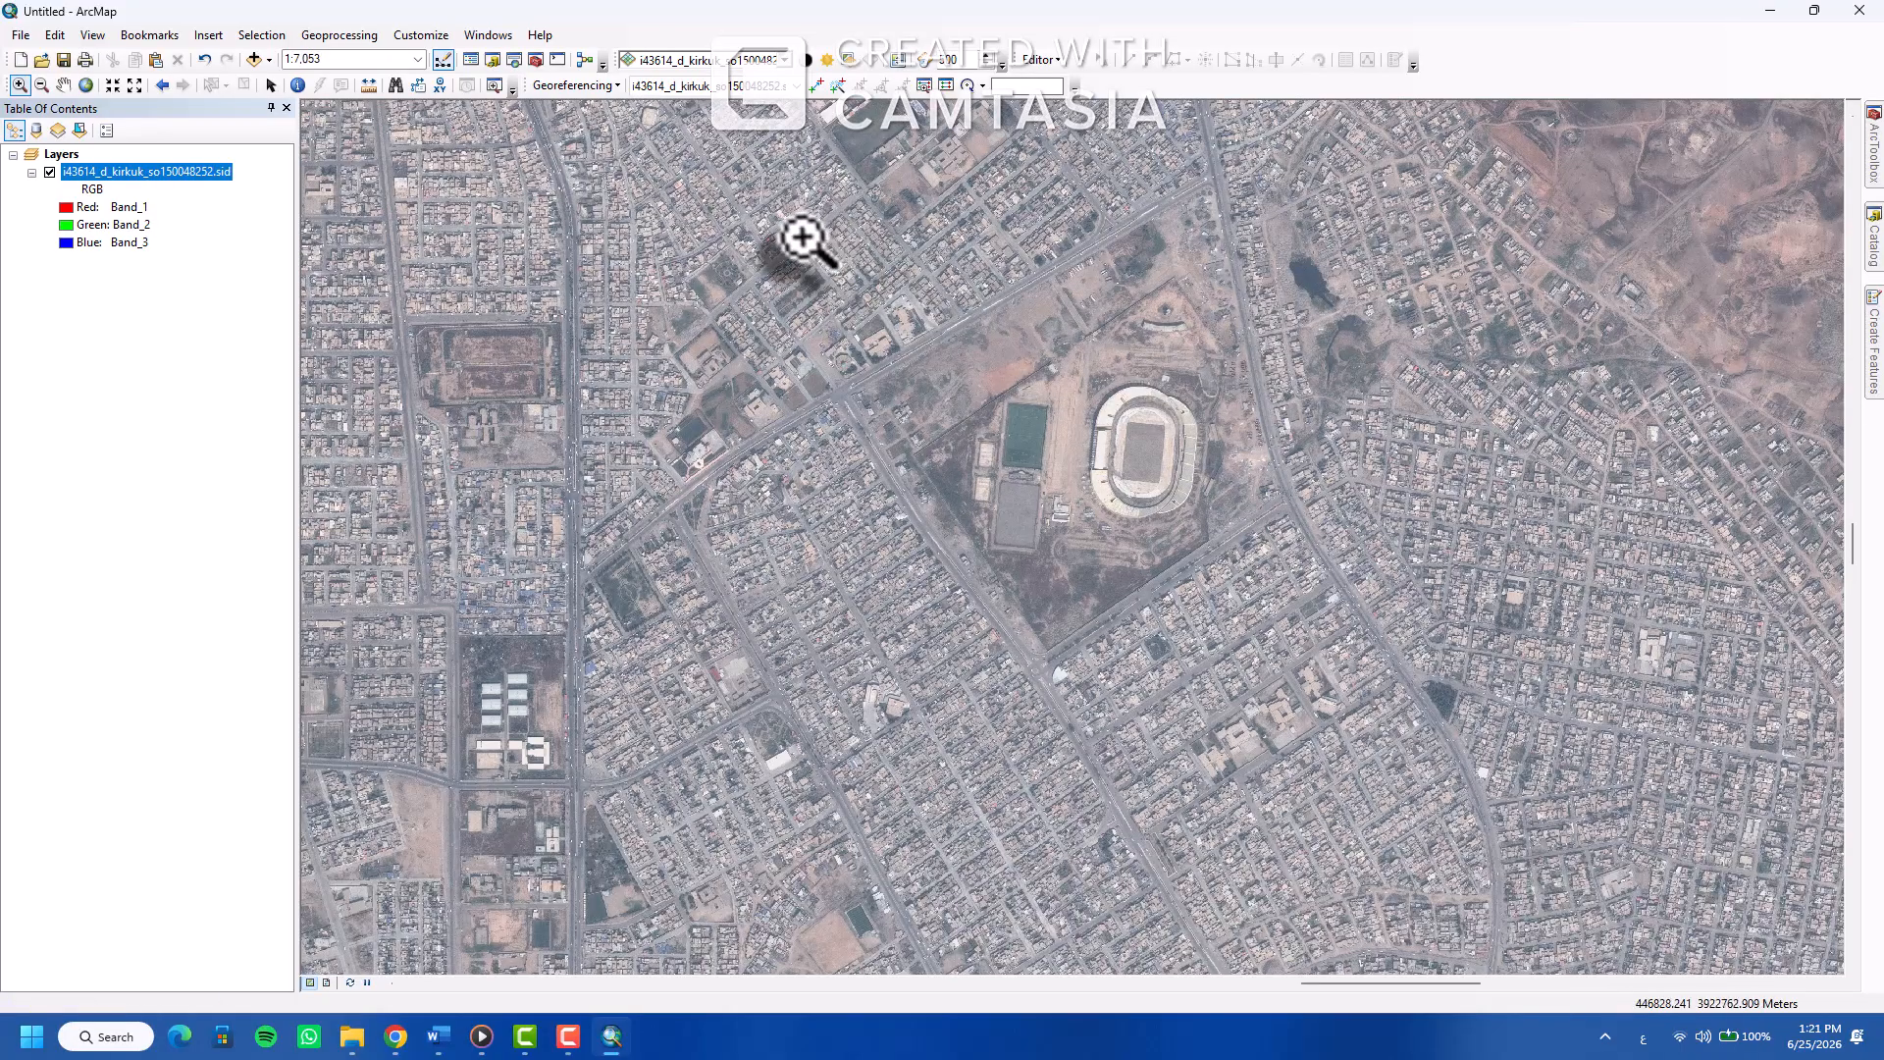
# Add the Line, Point and Polygon feature classes from the Tools dataset of the Second method geodatabase to the map above the Kirkuk image
pyautogui.moveTo(801, 236); pyautogui.dragTo(1470, 614)
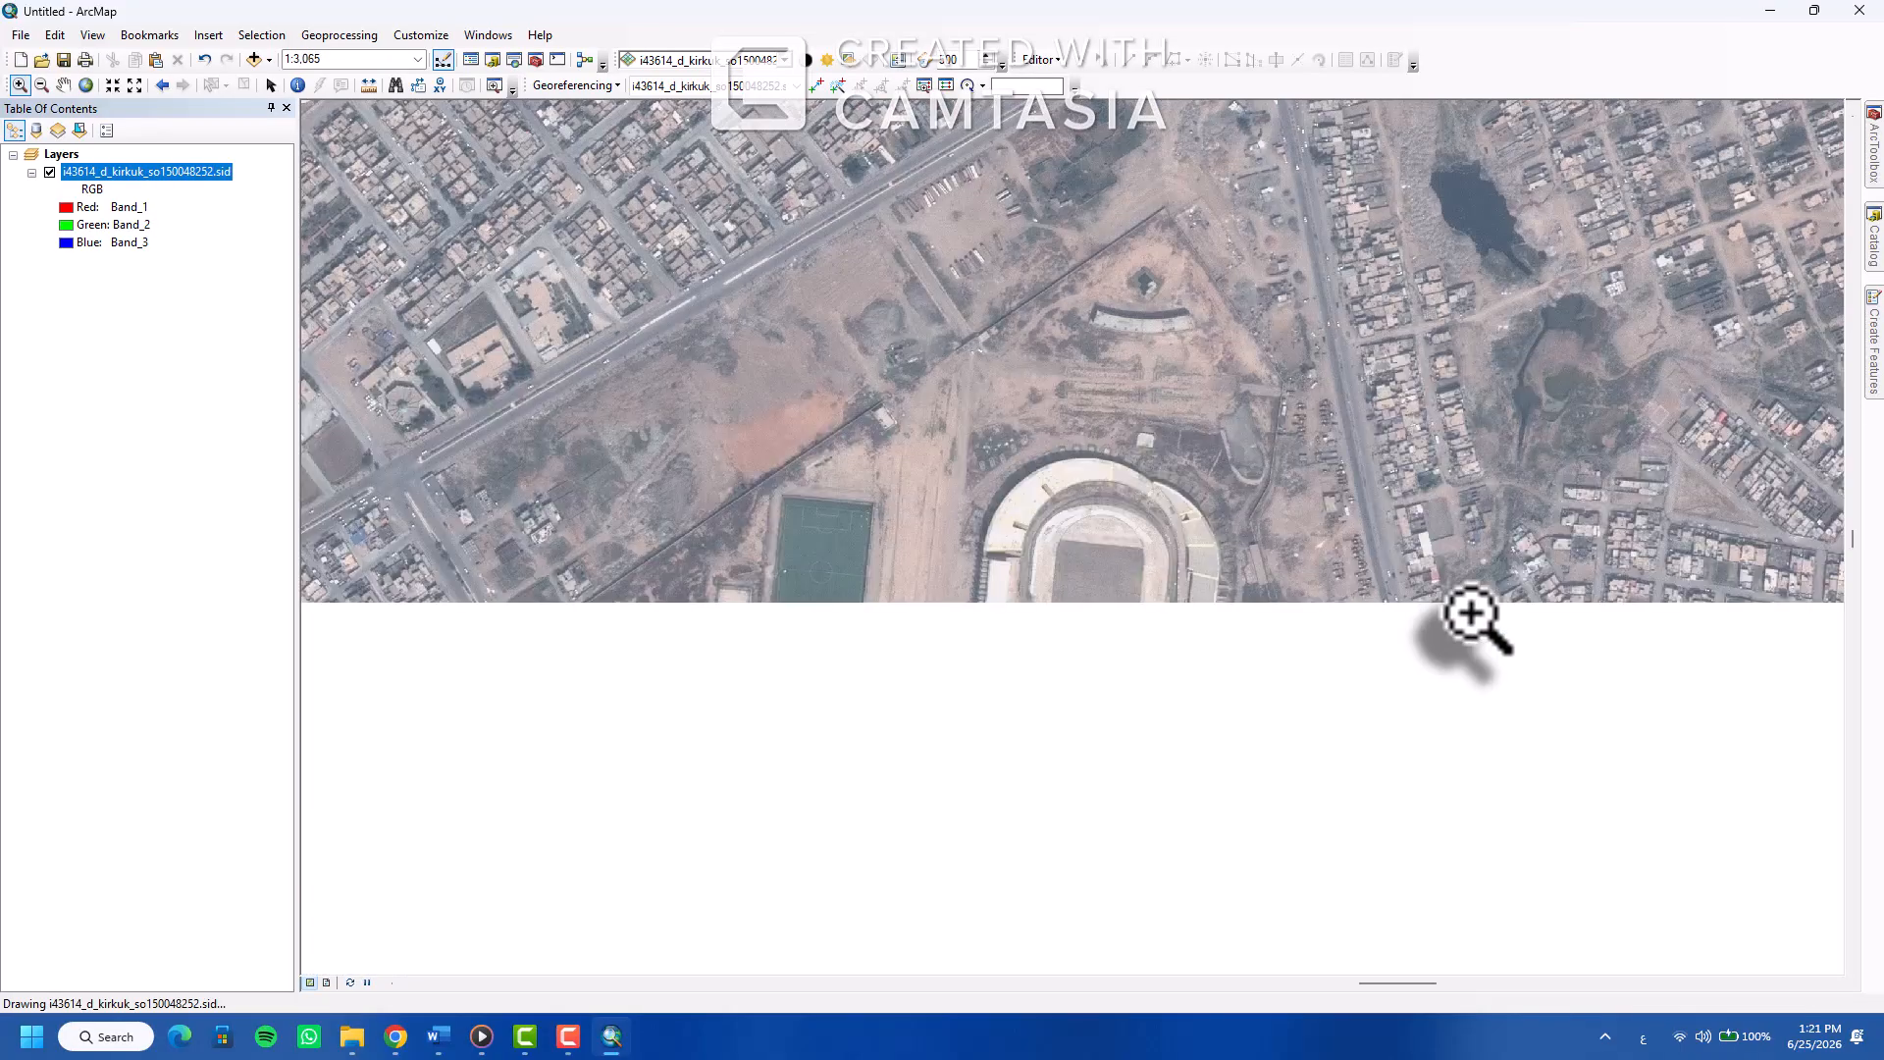
pyautogui.scroll(-1, 1311, 626)
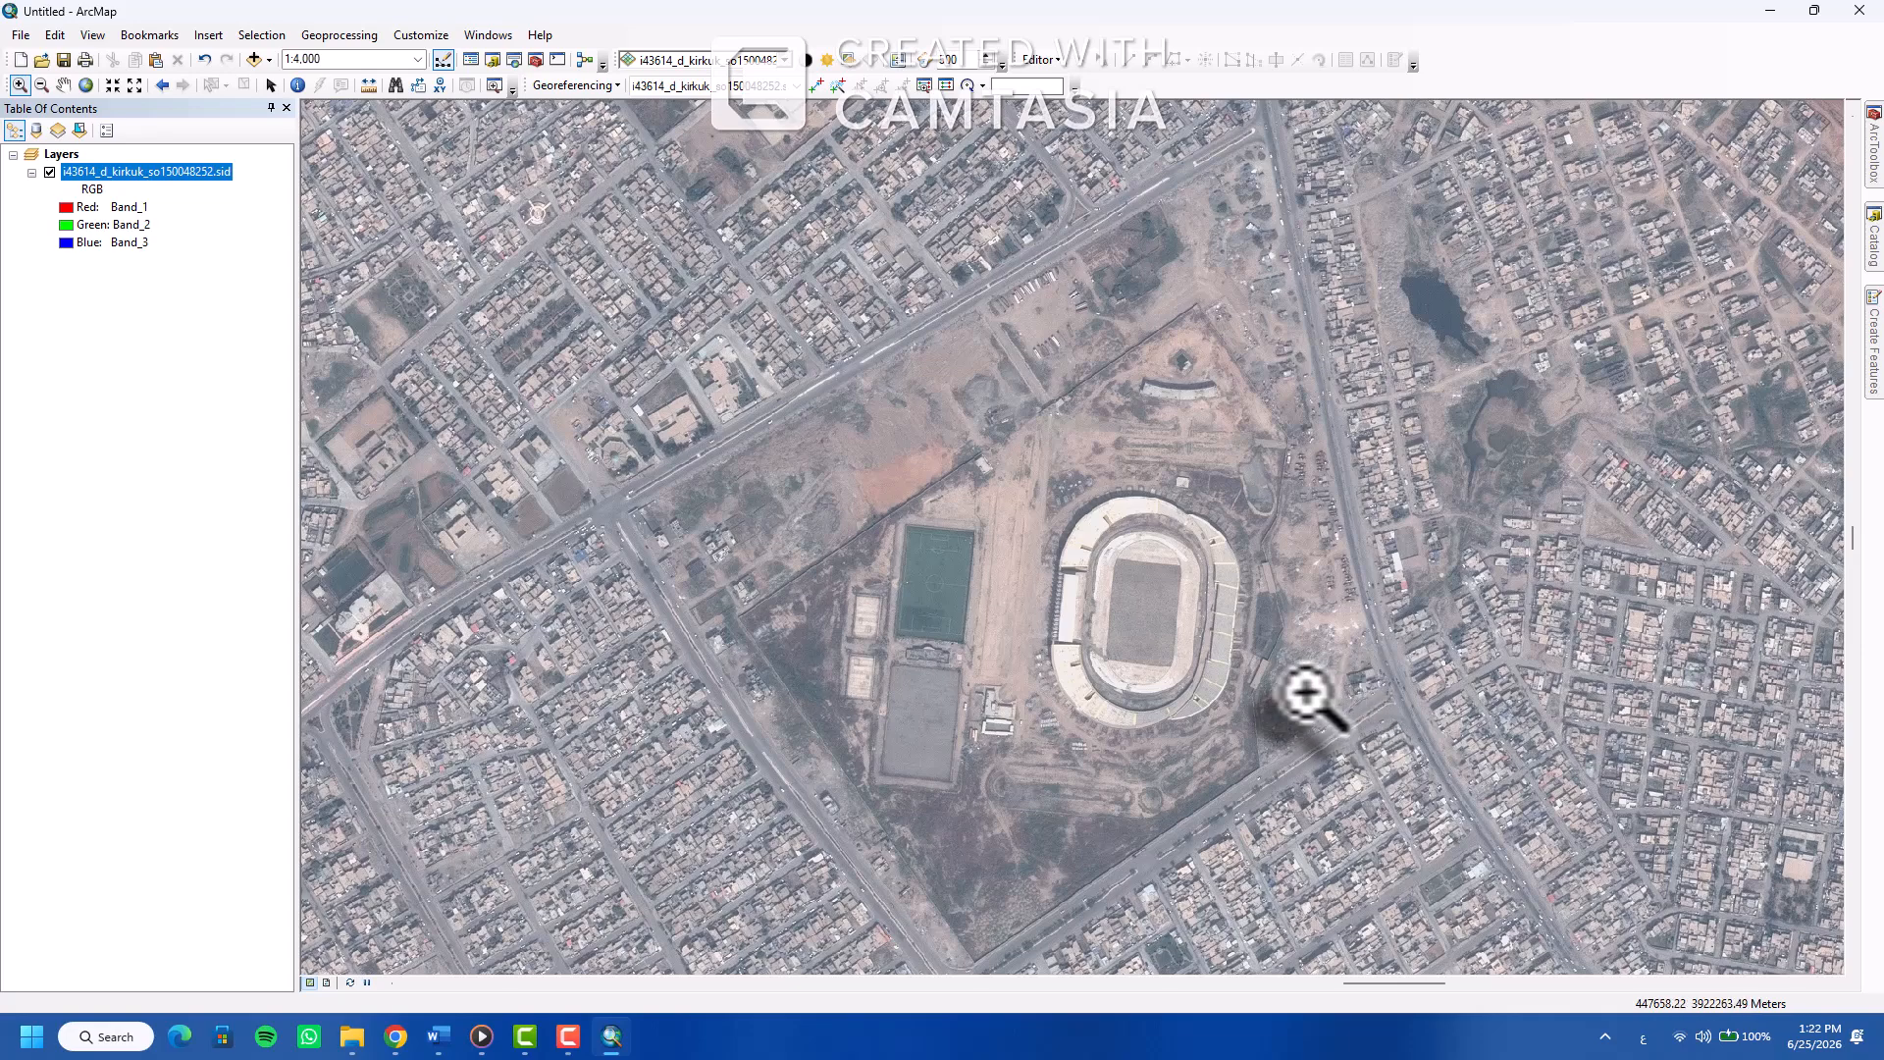
pyautogui.moveTo(651, 421); pyautogui.dragTo(643, 381)
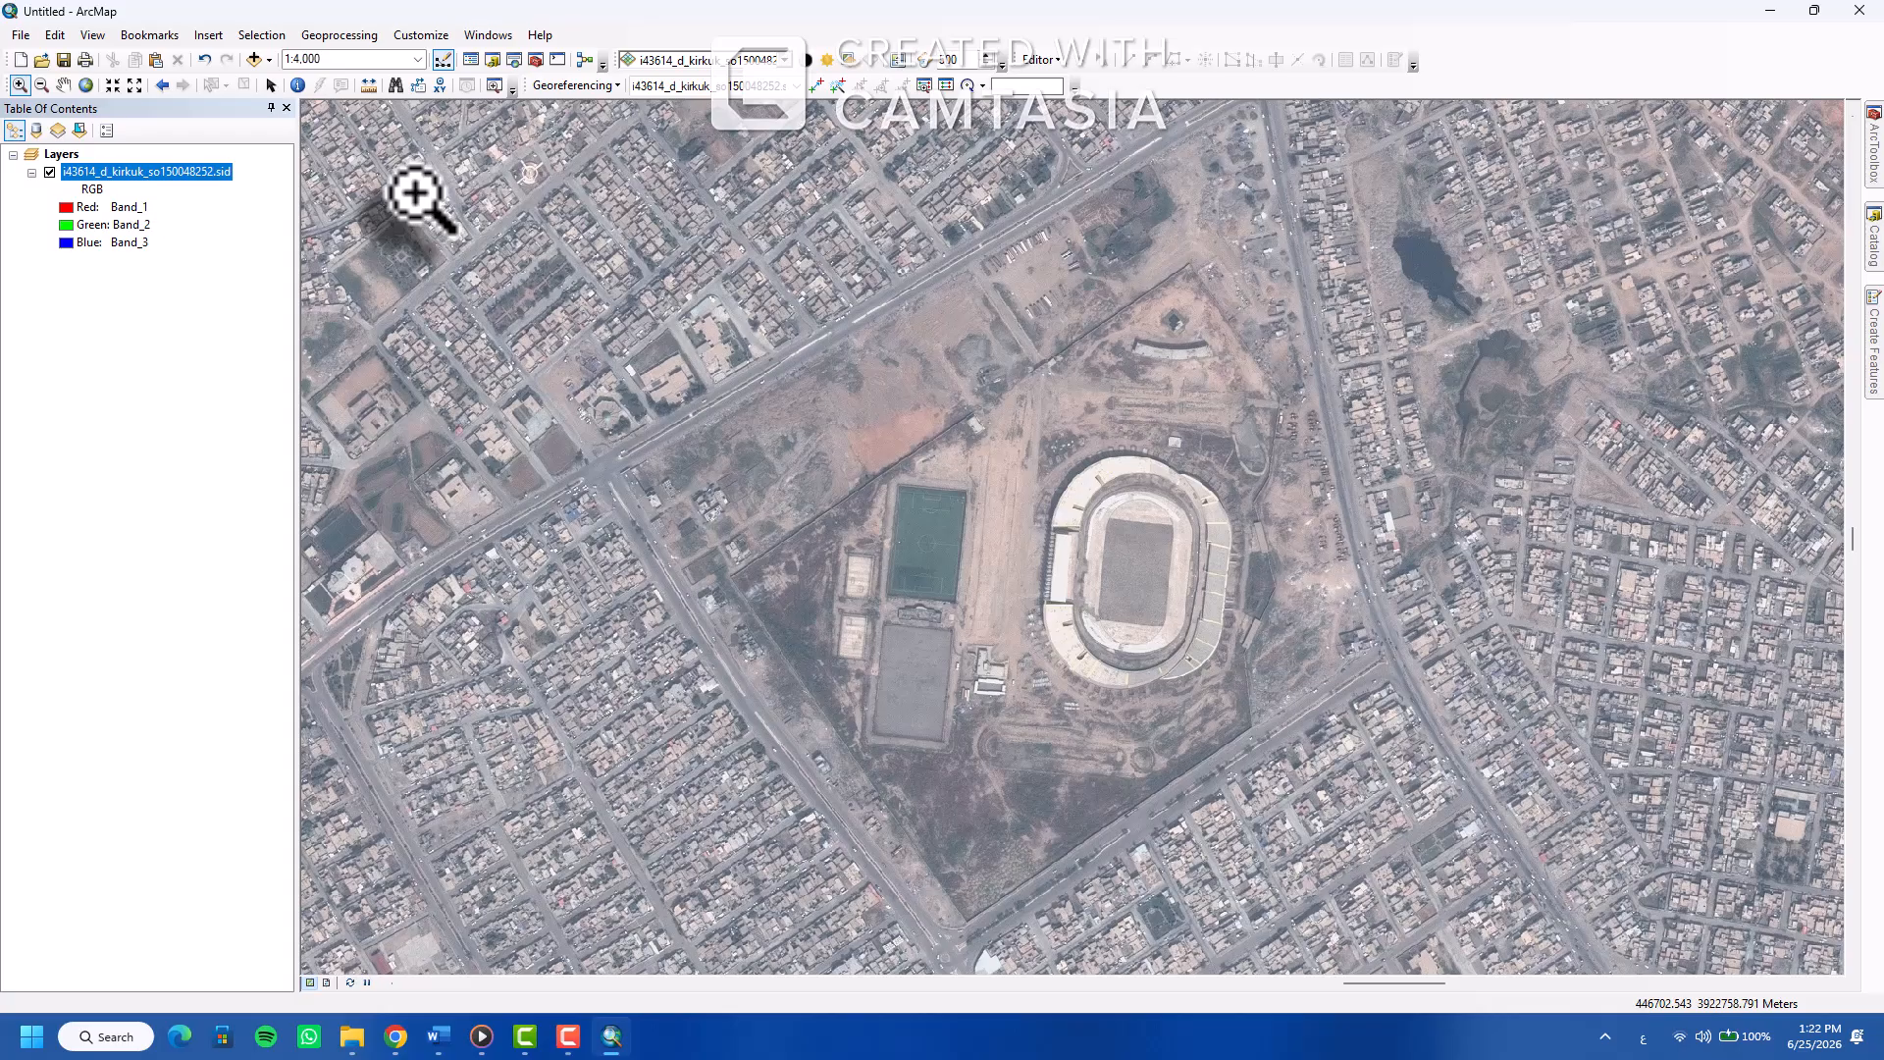
pyautogui.click(1873, 236)
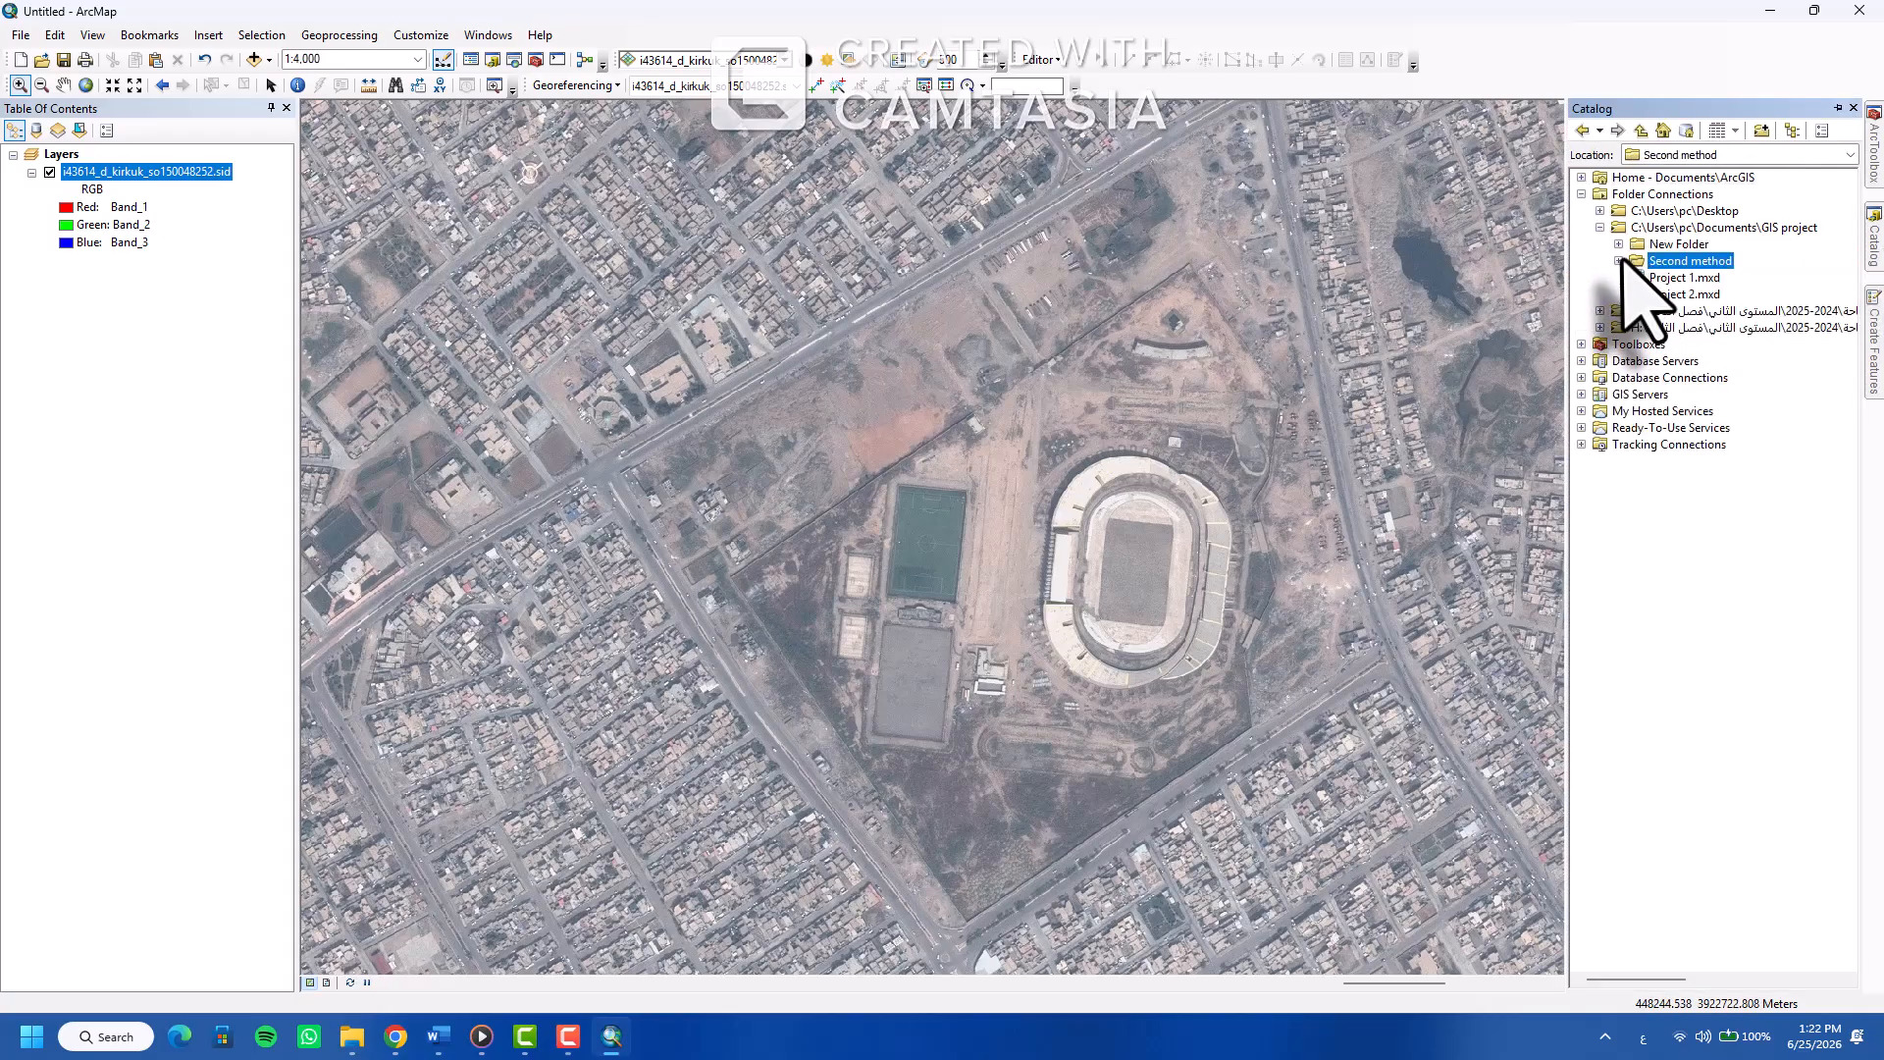
pyautogui.click(1619, 261)
pyautogui.click(1637, 278)
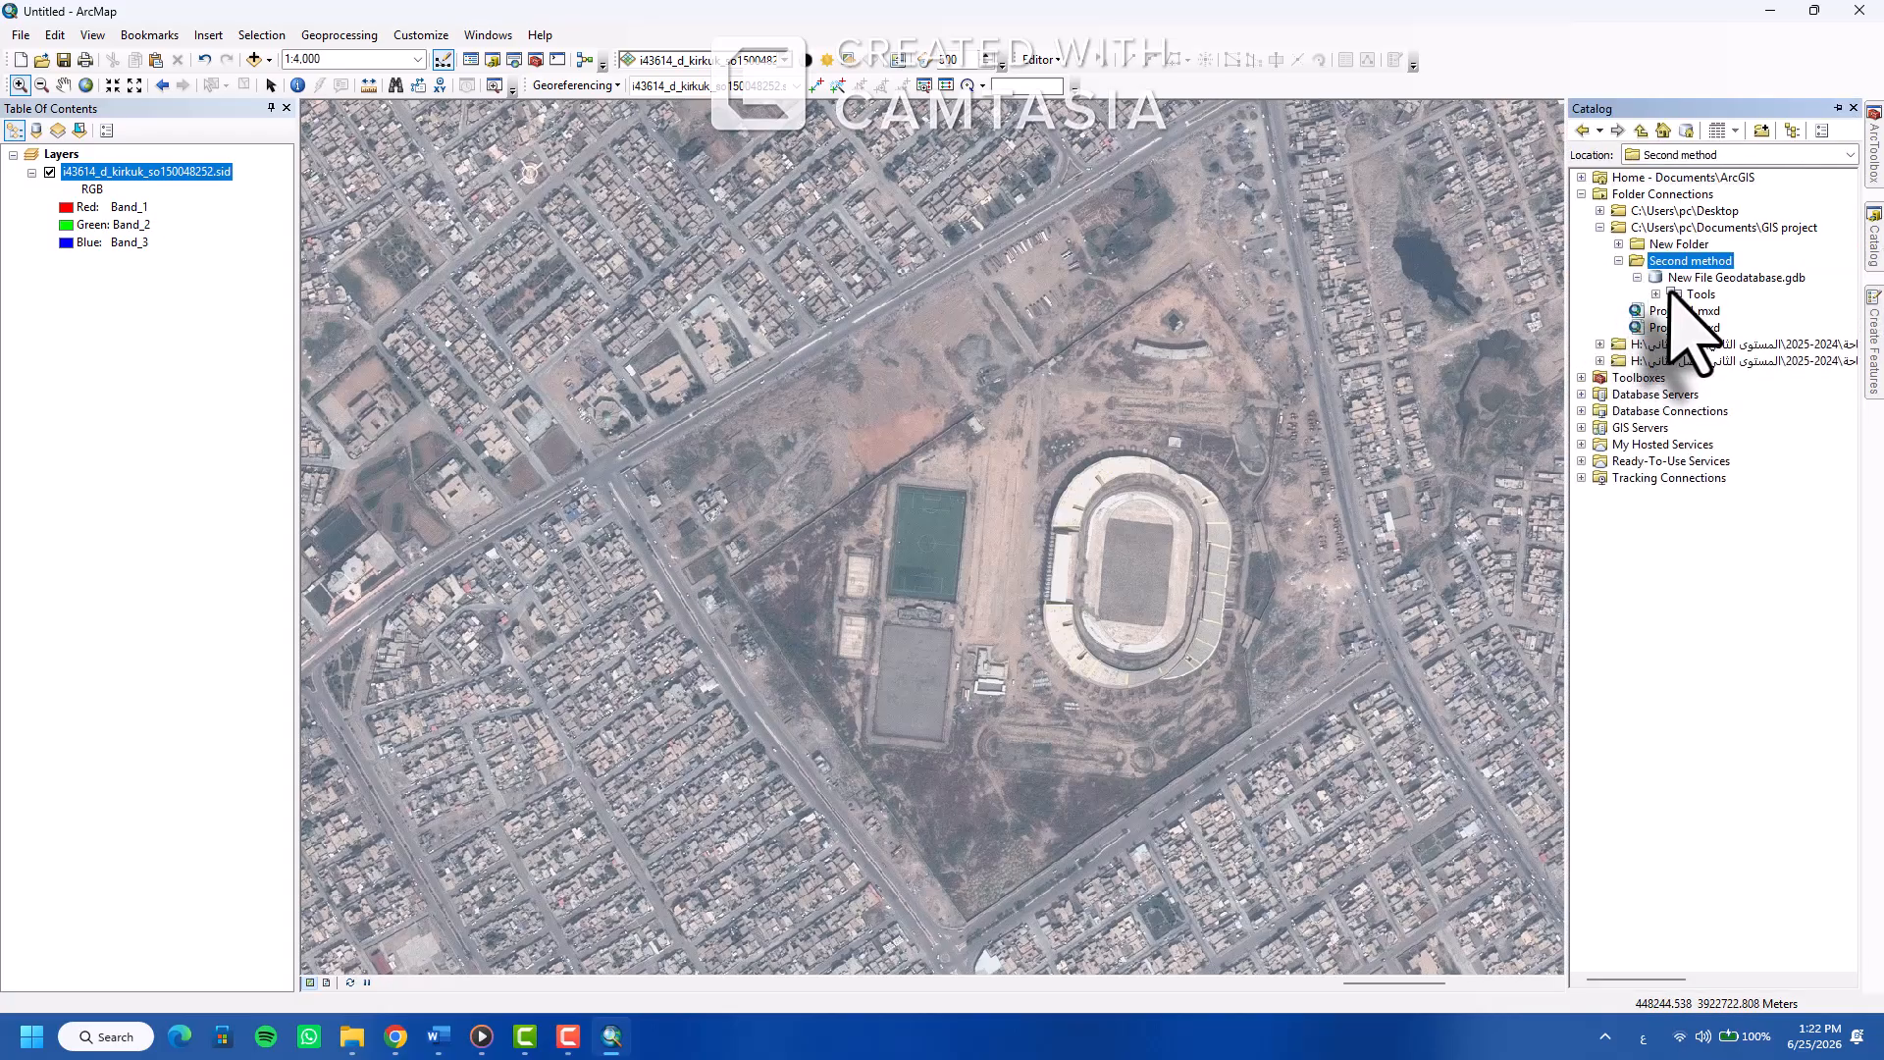
pyautogui.doubleClick(1673, 295)
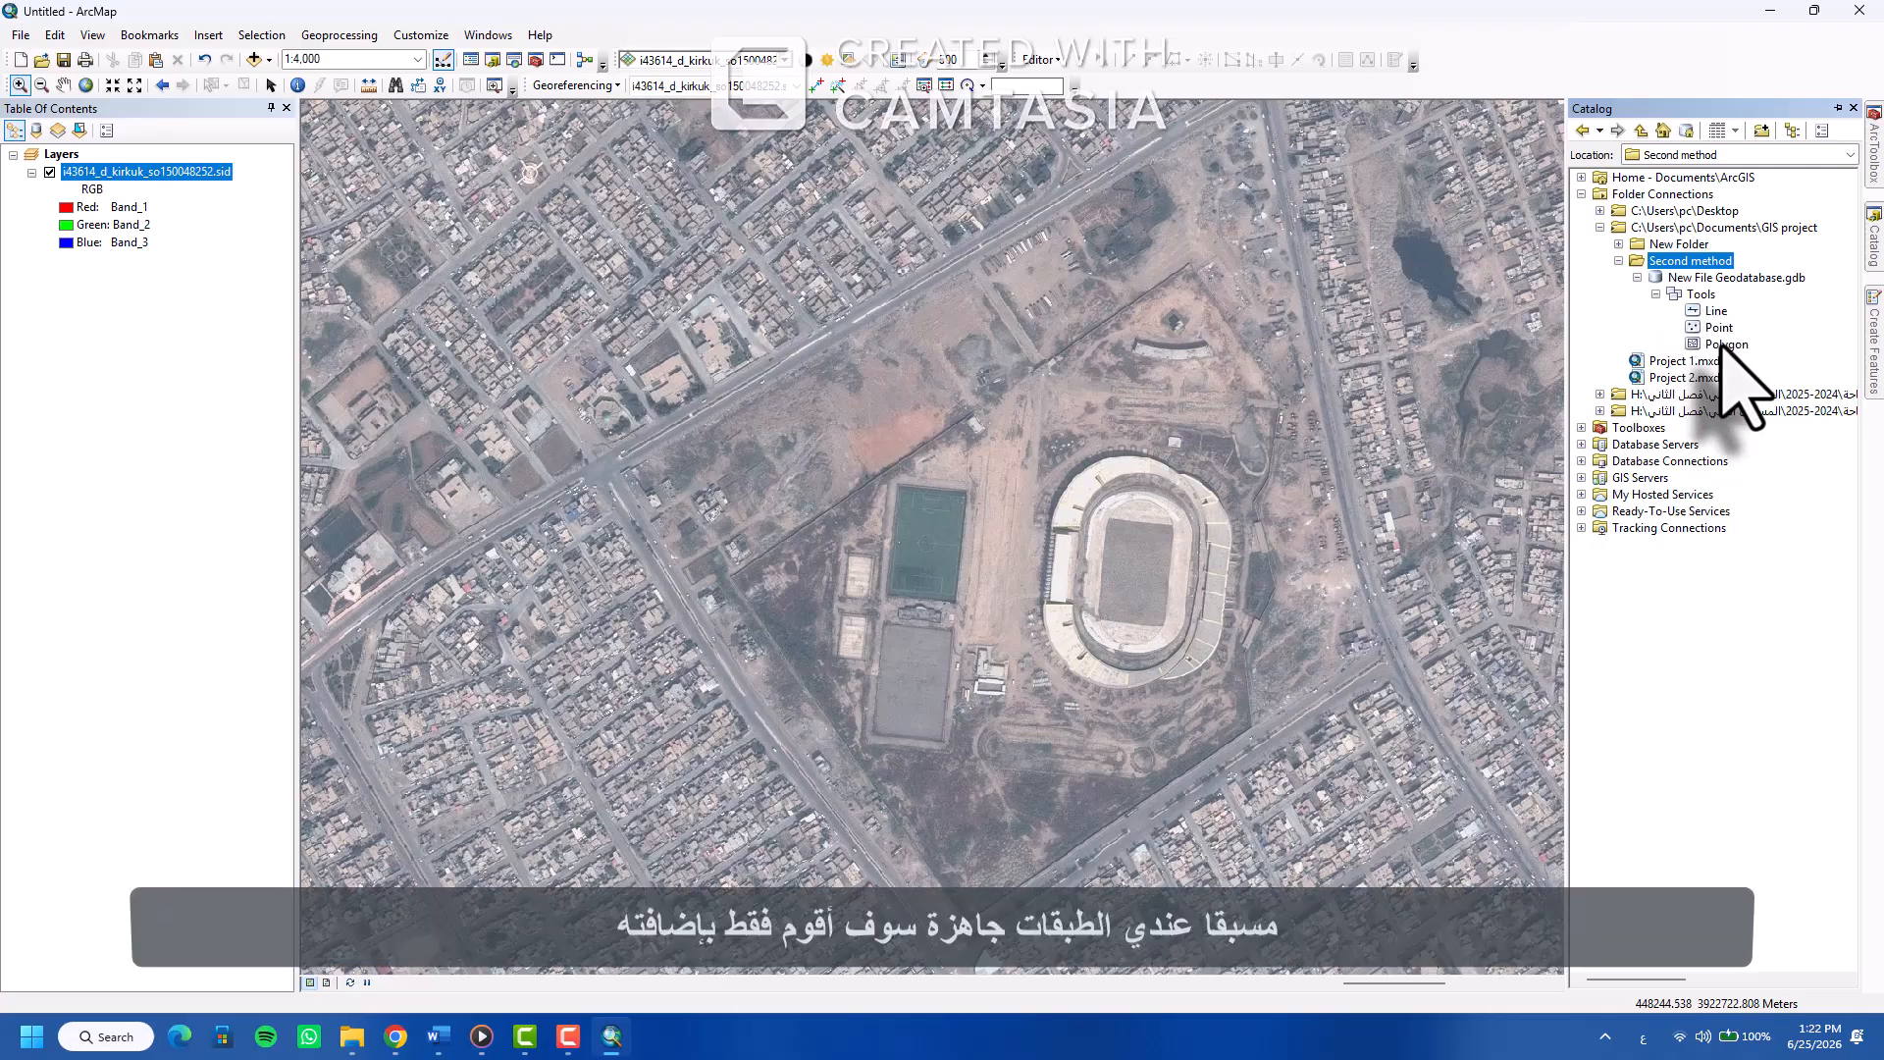
pyautogui.moveTo(1716, 311); pyautogui.dragTo(177, 159)
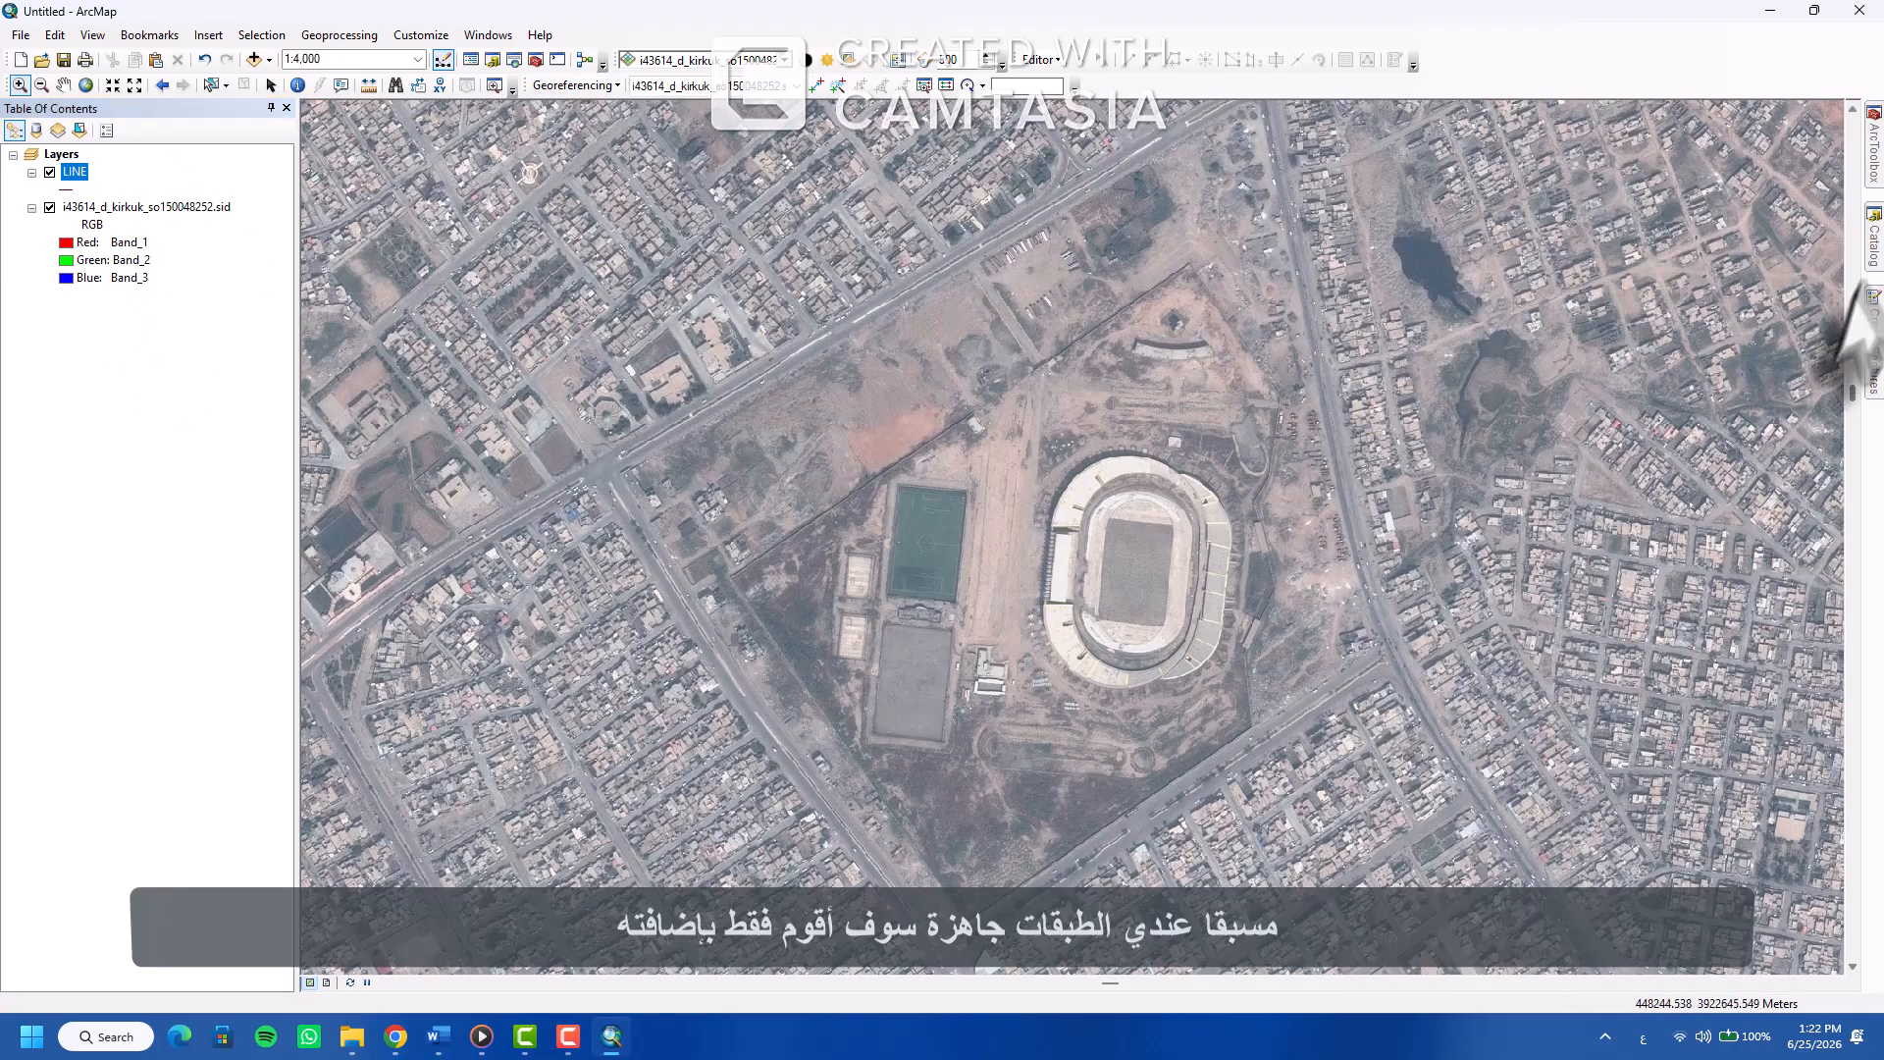
pyautogui.moveTo(1709, 332); pyautogui.dragTo(137, 201)
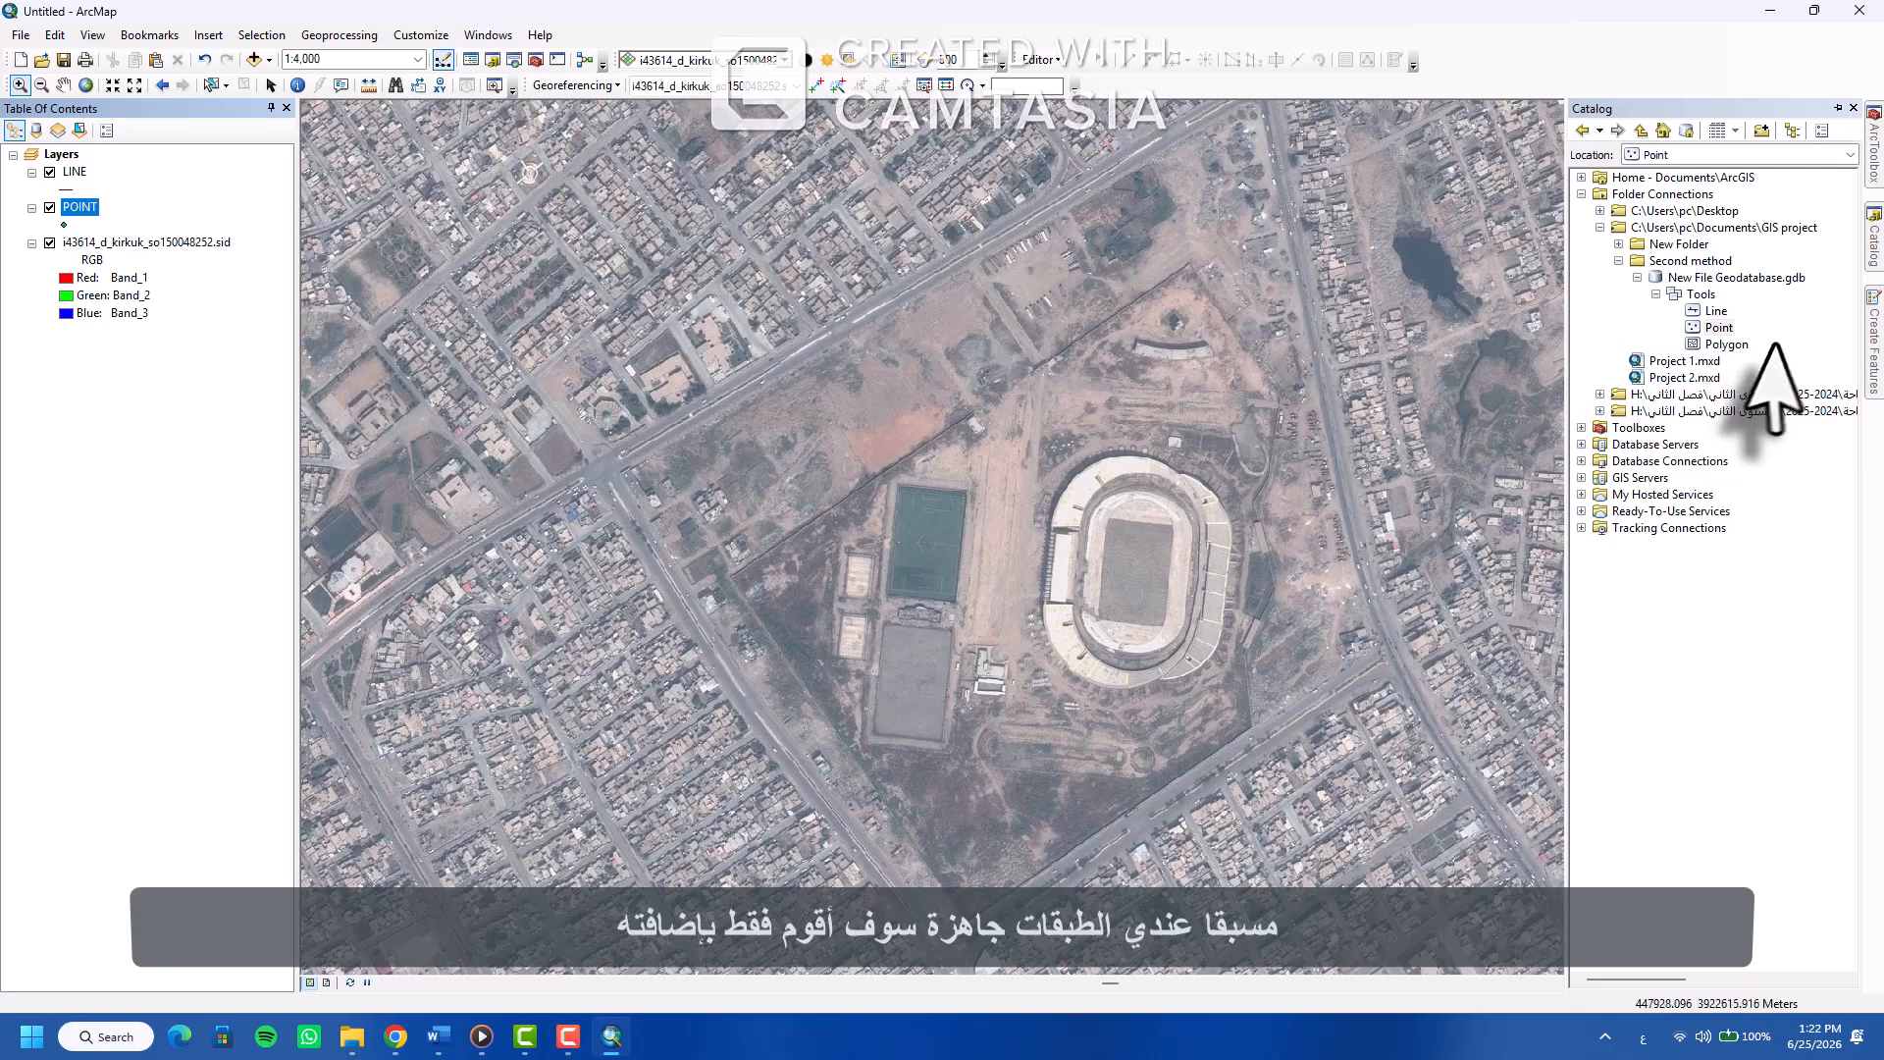
pyautogui.moveTo(1725, 344); pyautogui.dragTo(177, 250)
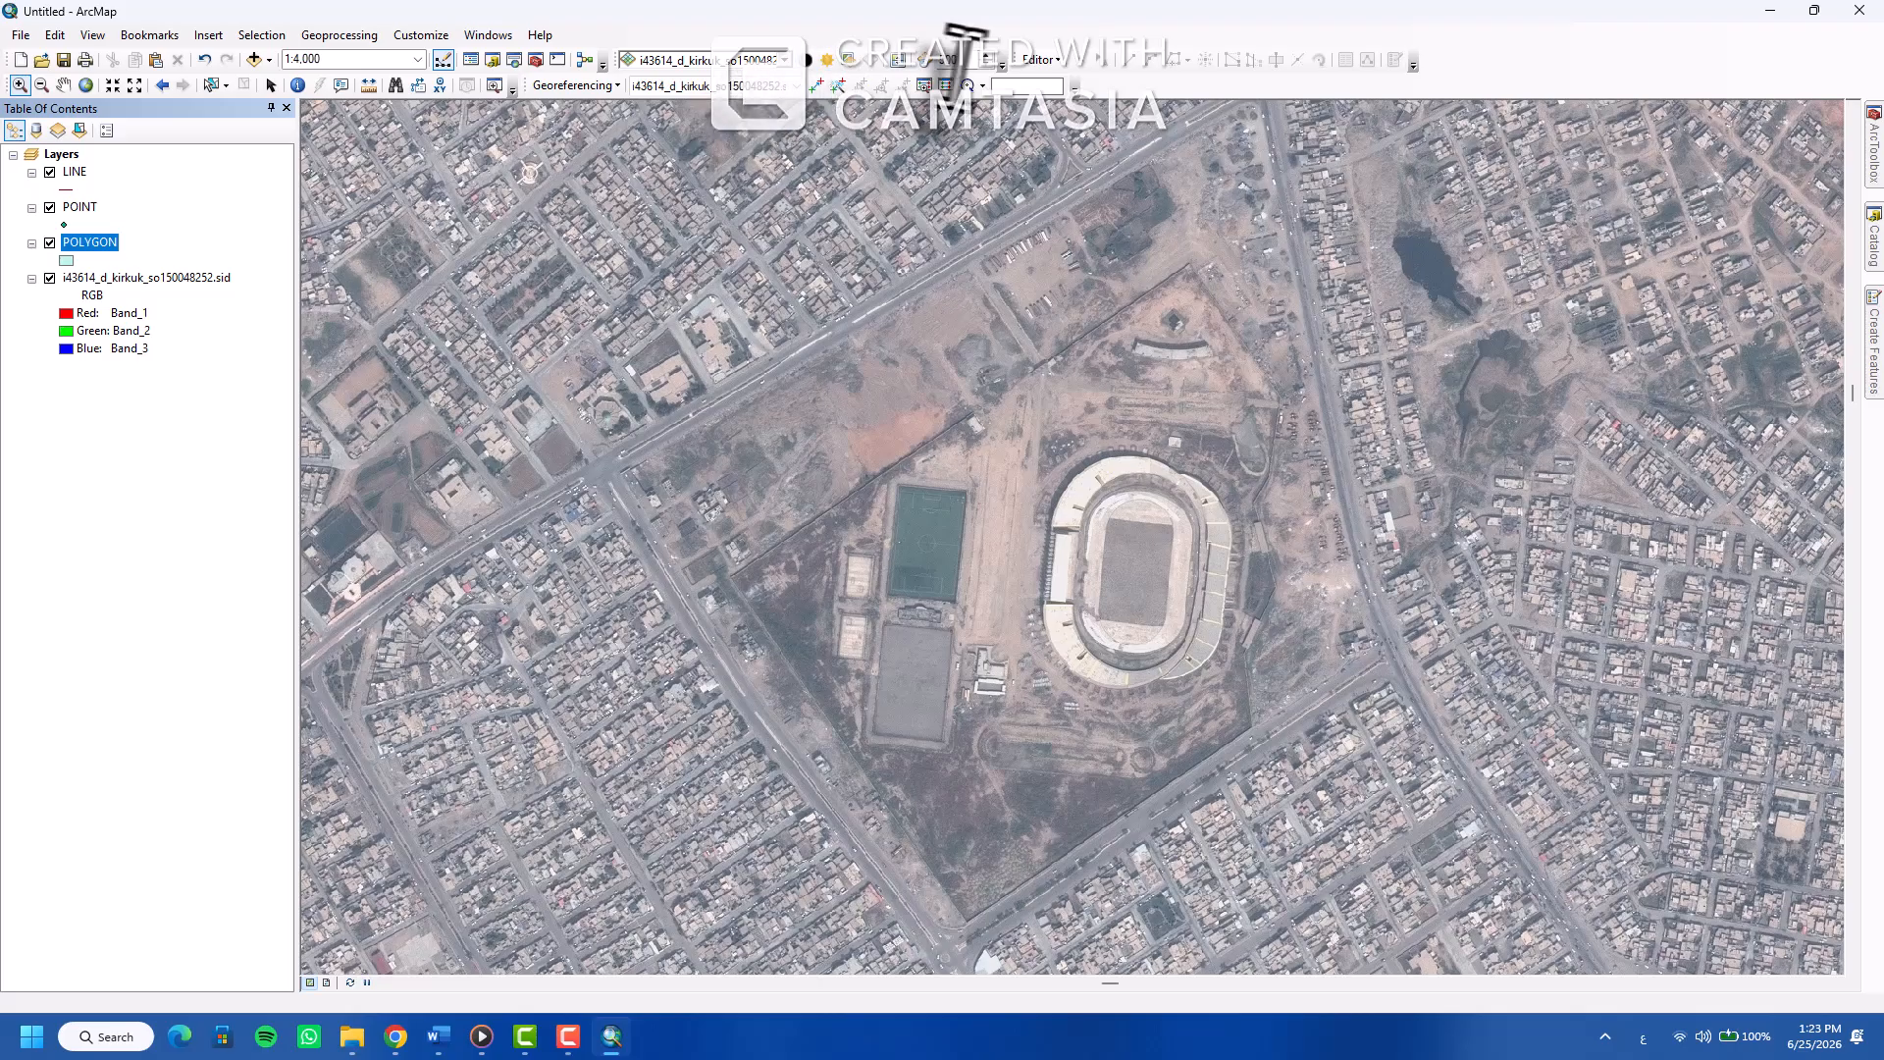
# Start an editing session and choose the LINE template for creating features
pyautogui.click(1056, 61)
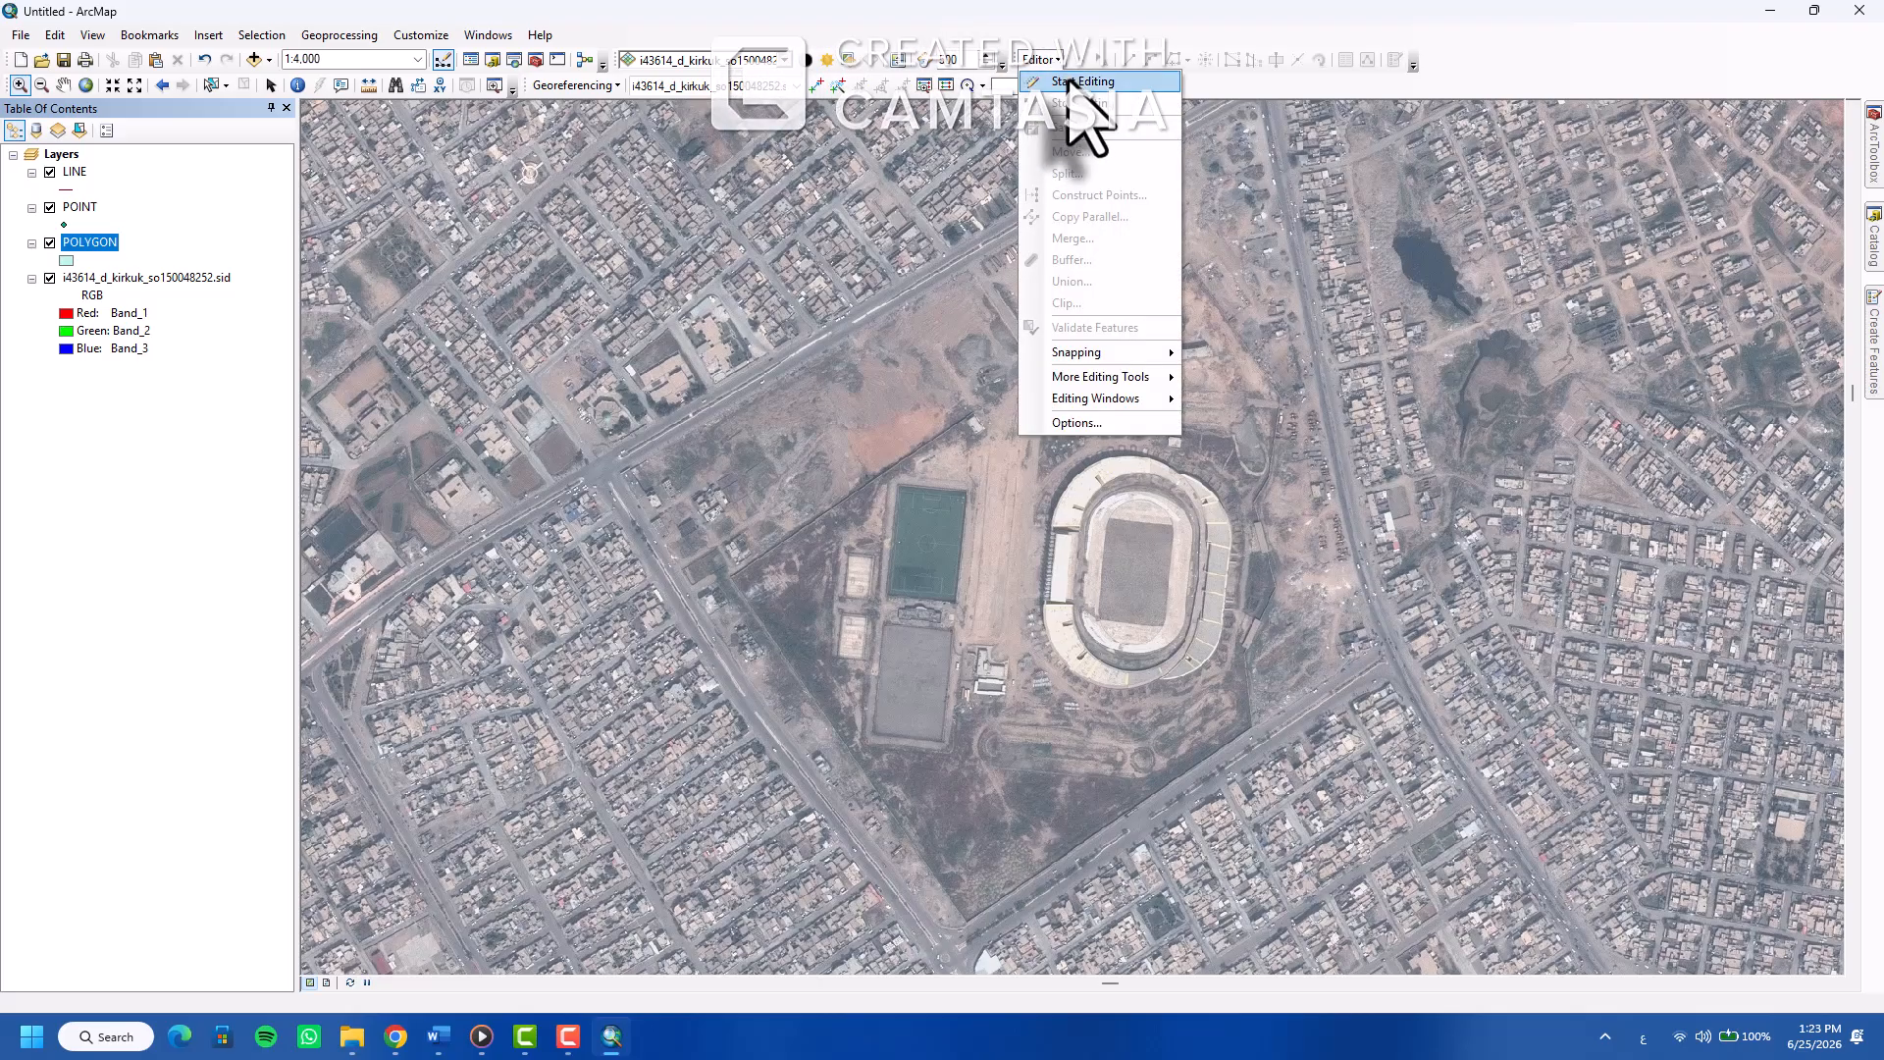
pyautogui.click(1079, 78)
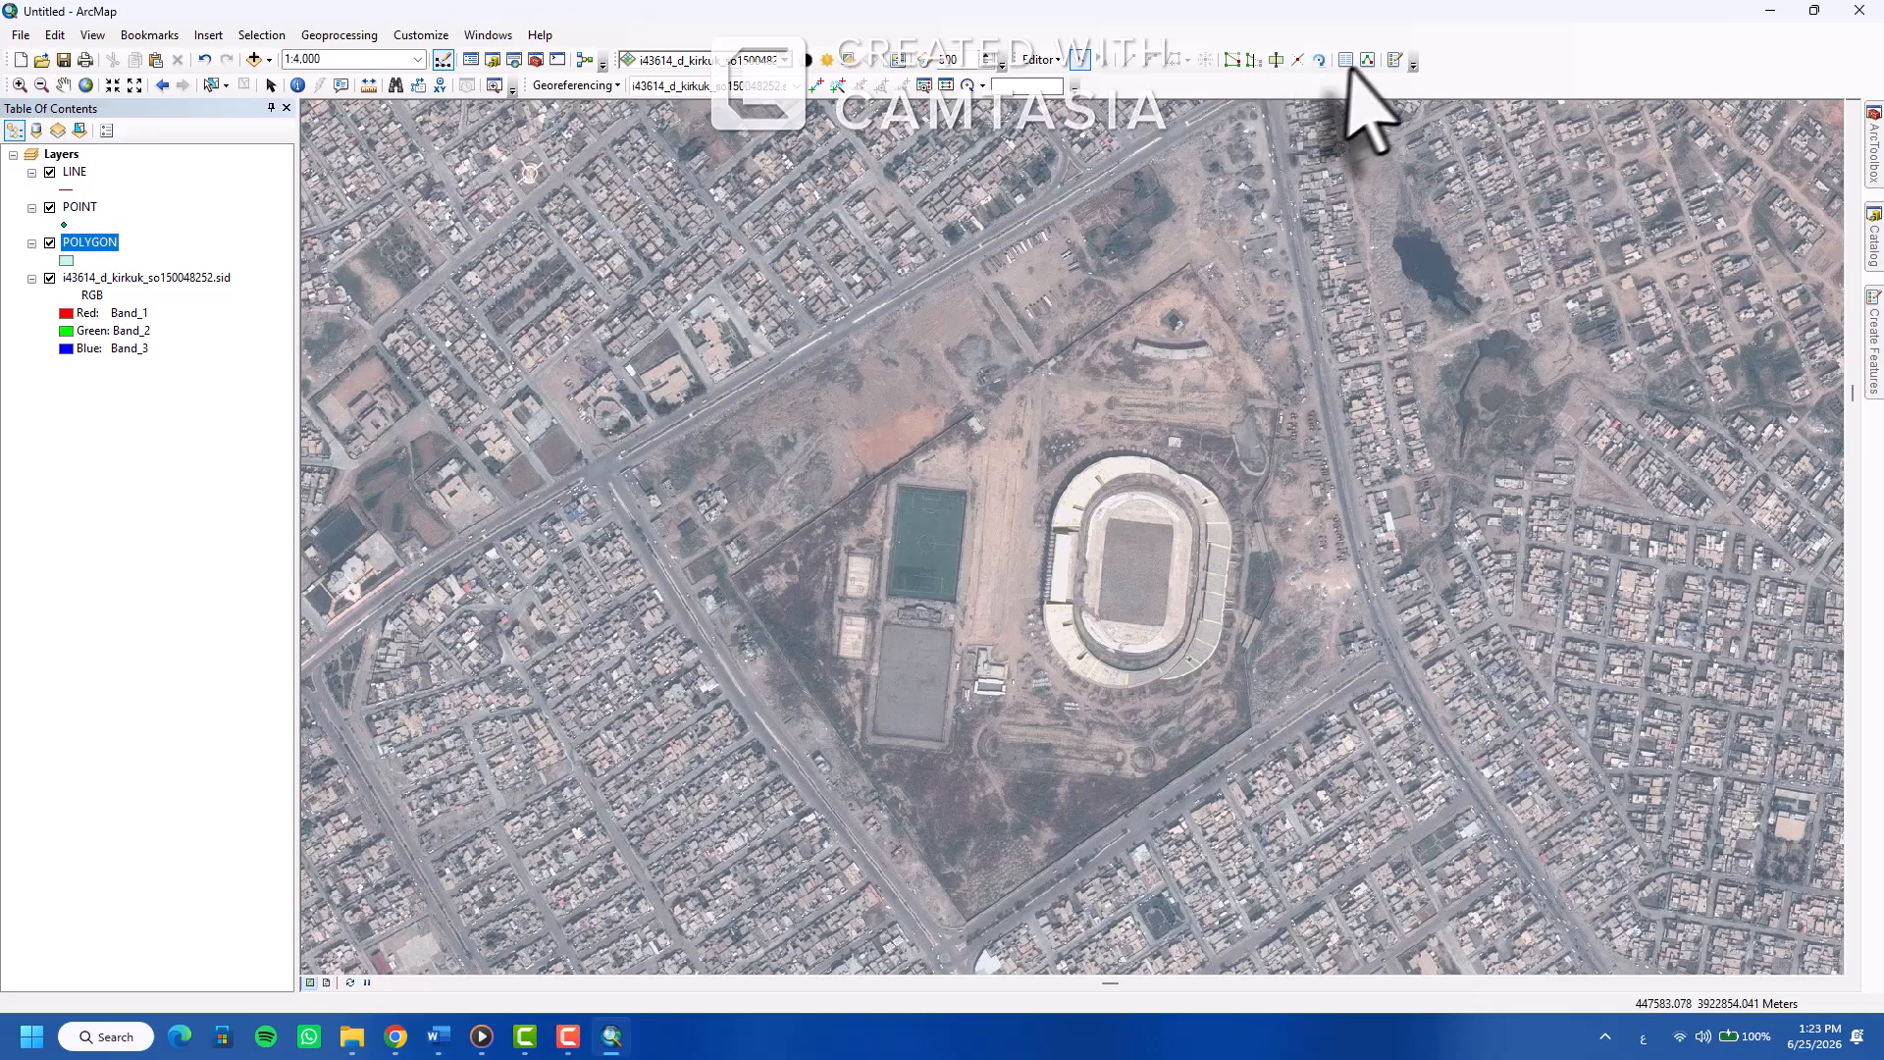
pyautogui.click(1395, 60)
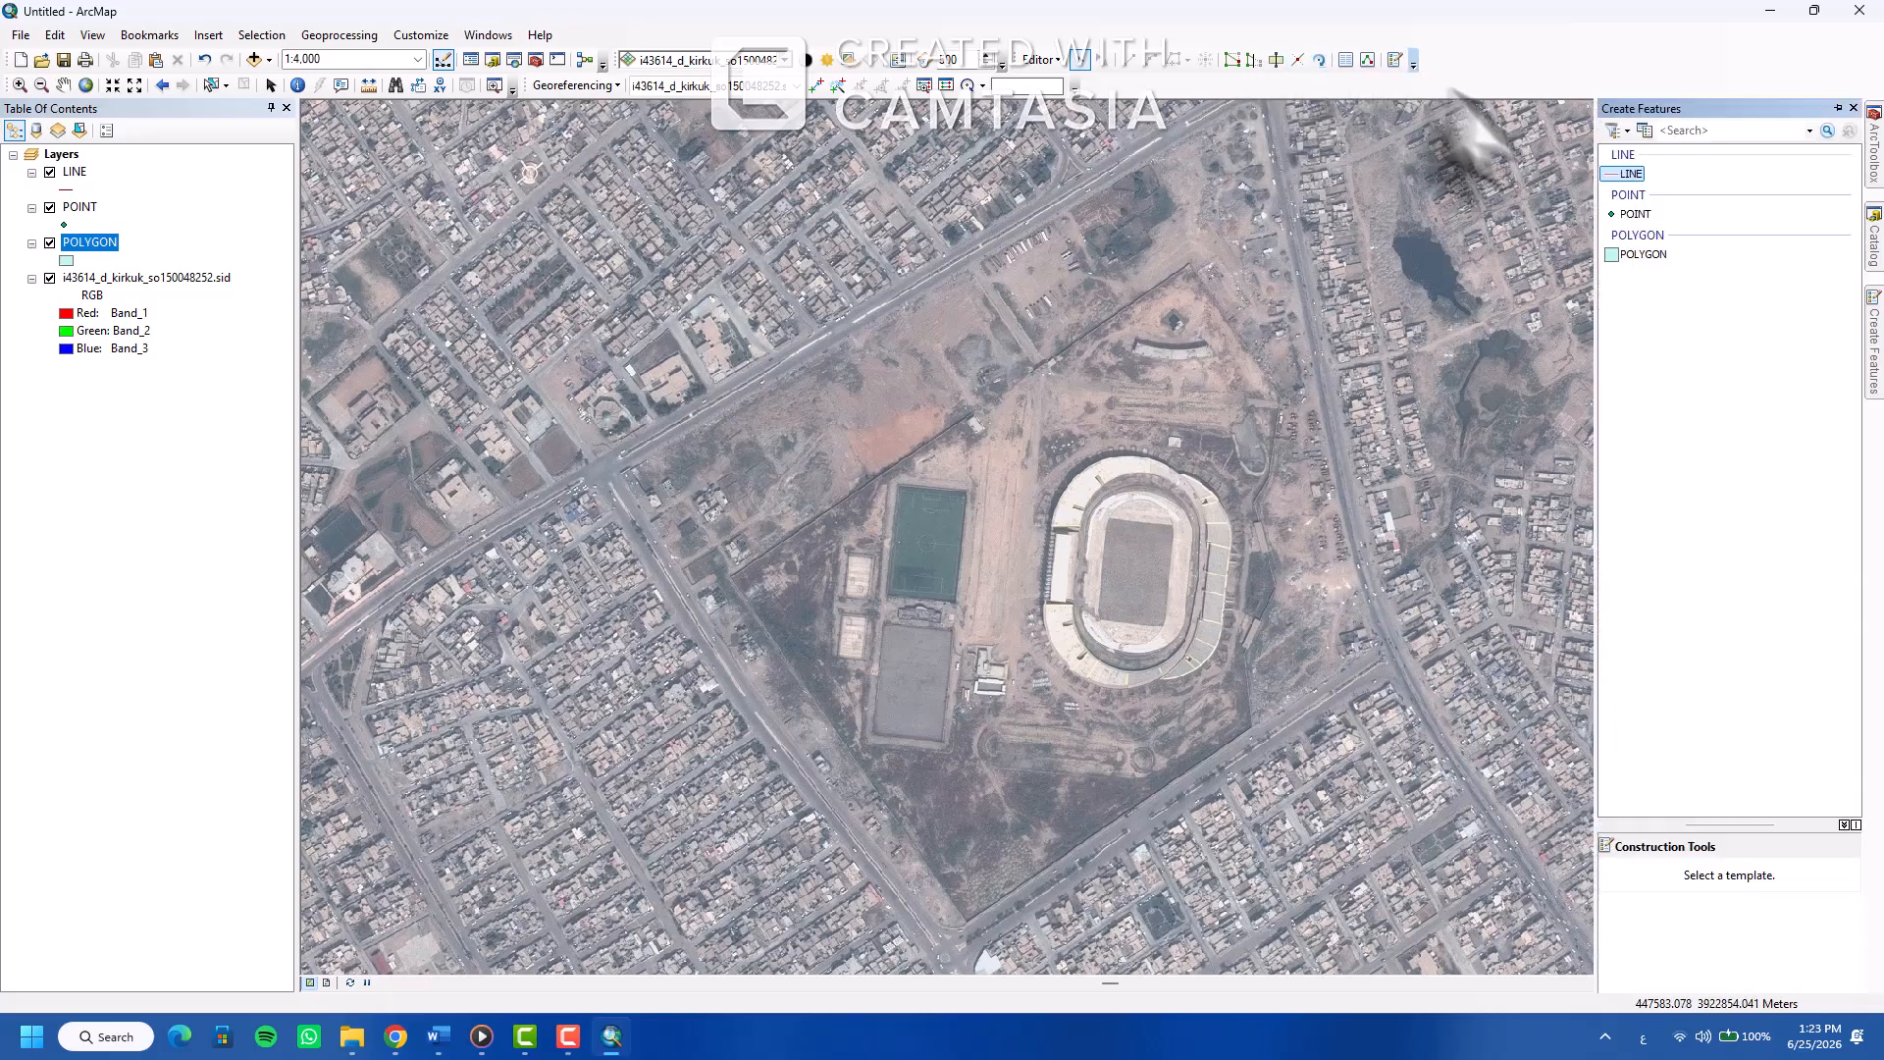
pyautogui.click(1629, 173)
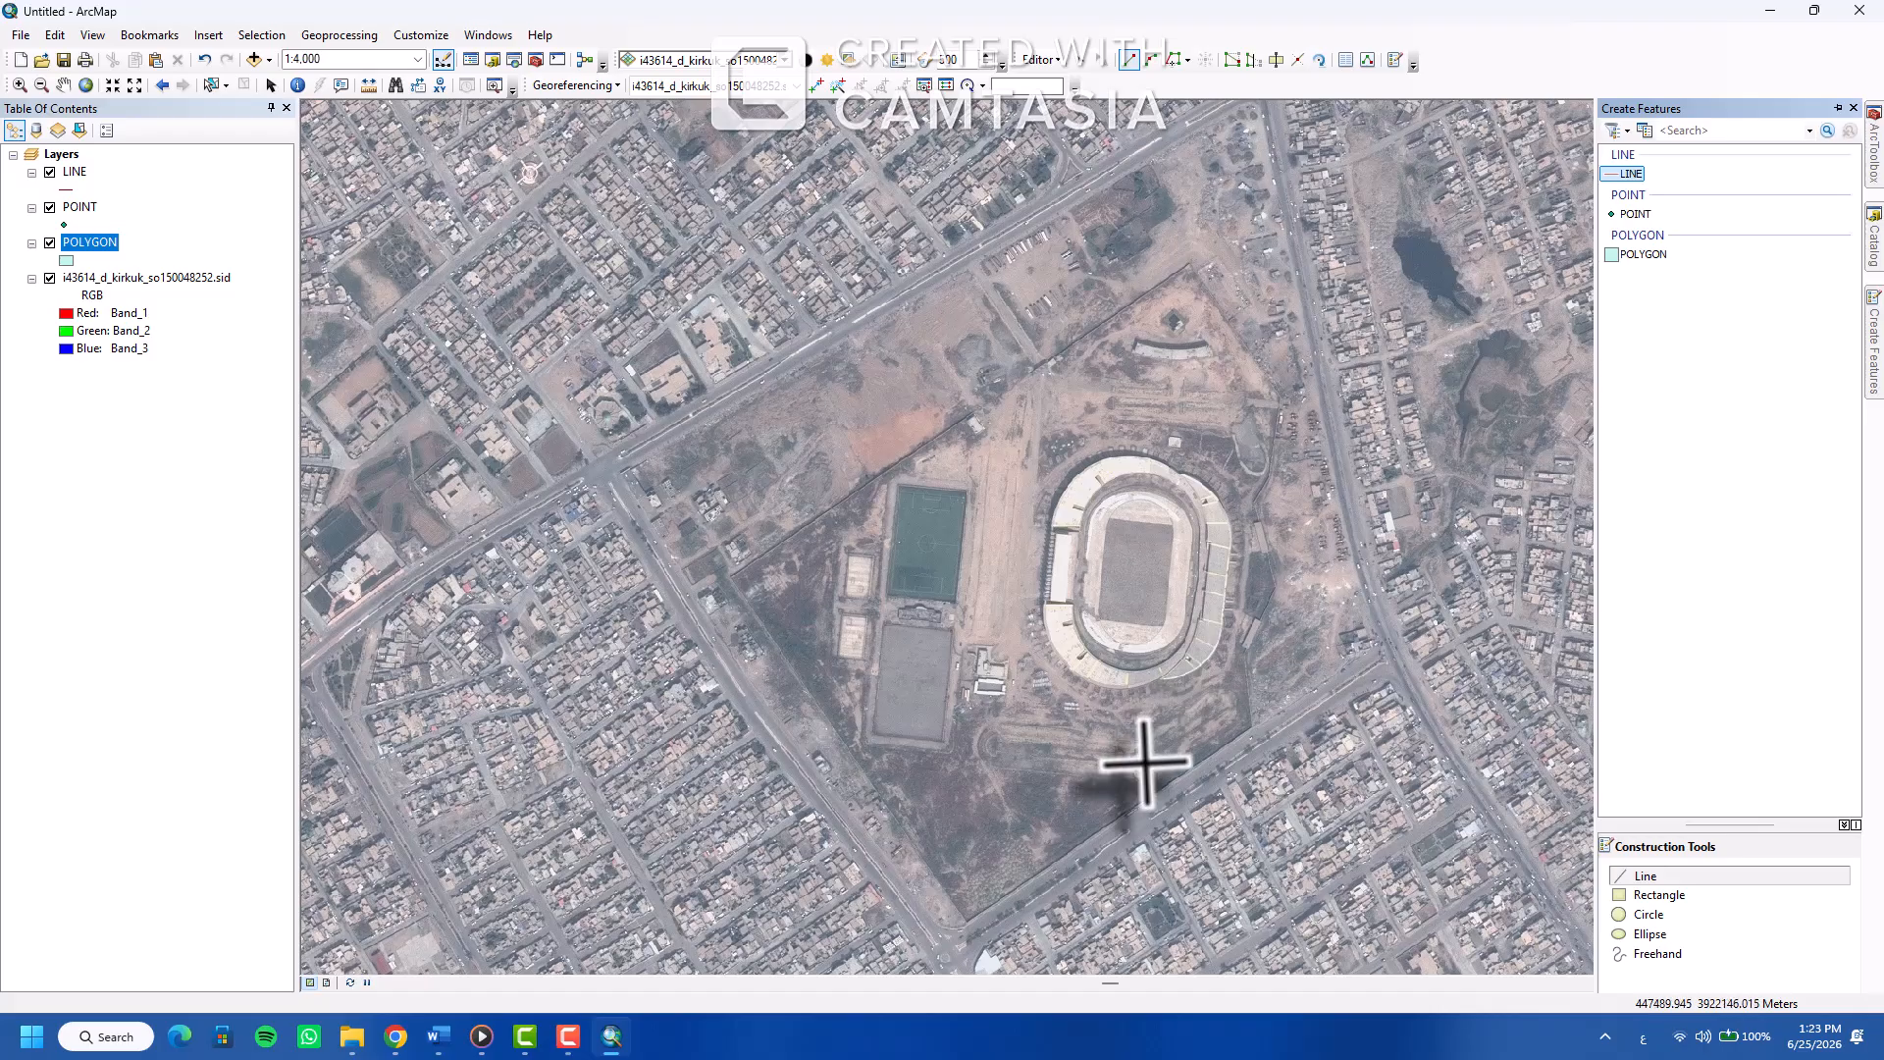
# Begin a street line at the junction west of the stadium grounds and trace it southeast along the edge of the southwest road
pyautogui.scroll(-1, 1144, 775)
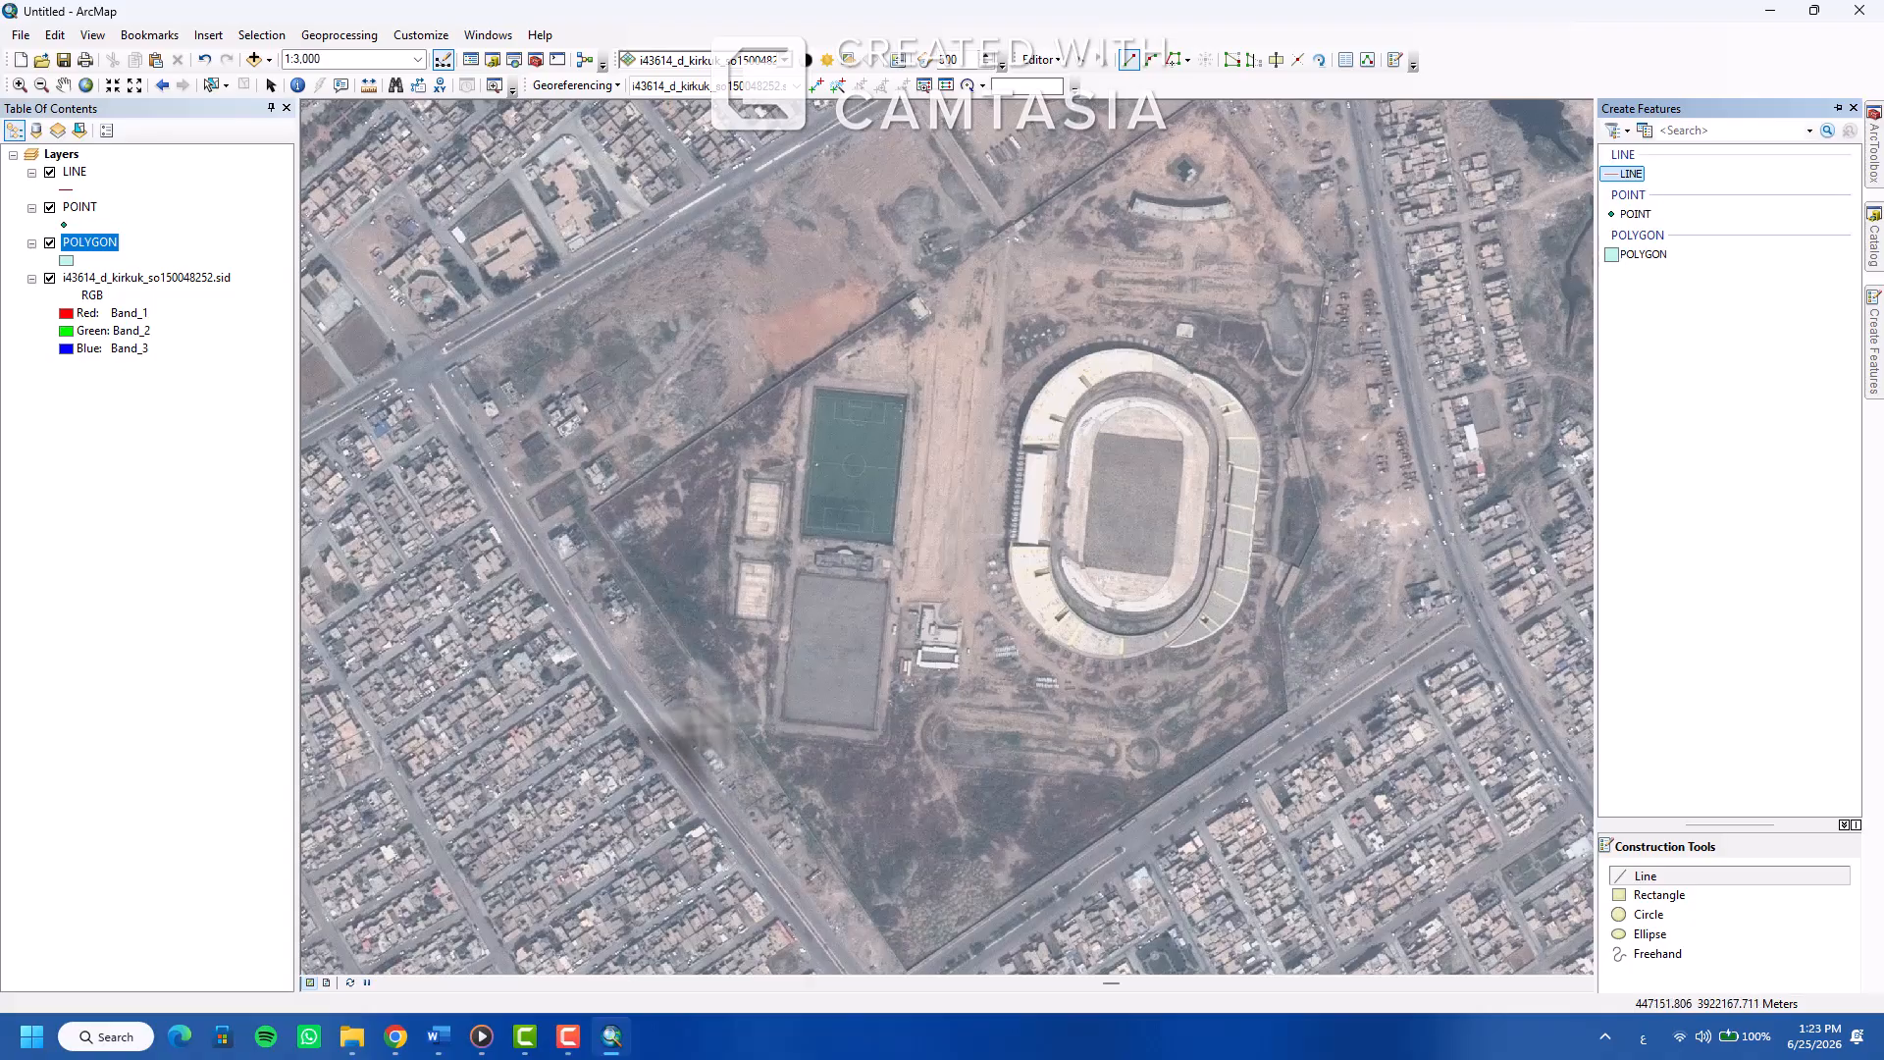
pyautogui.click(436, 370)
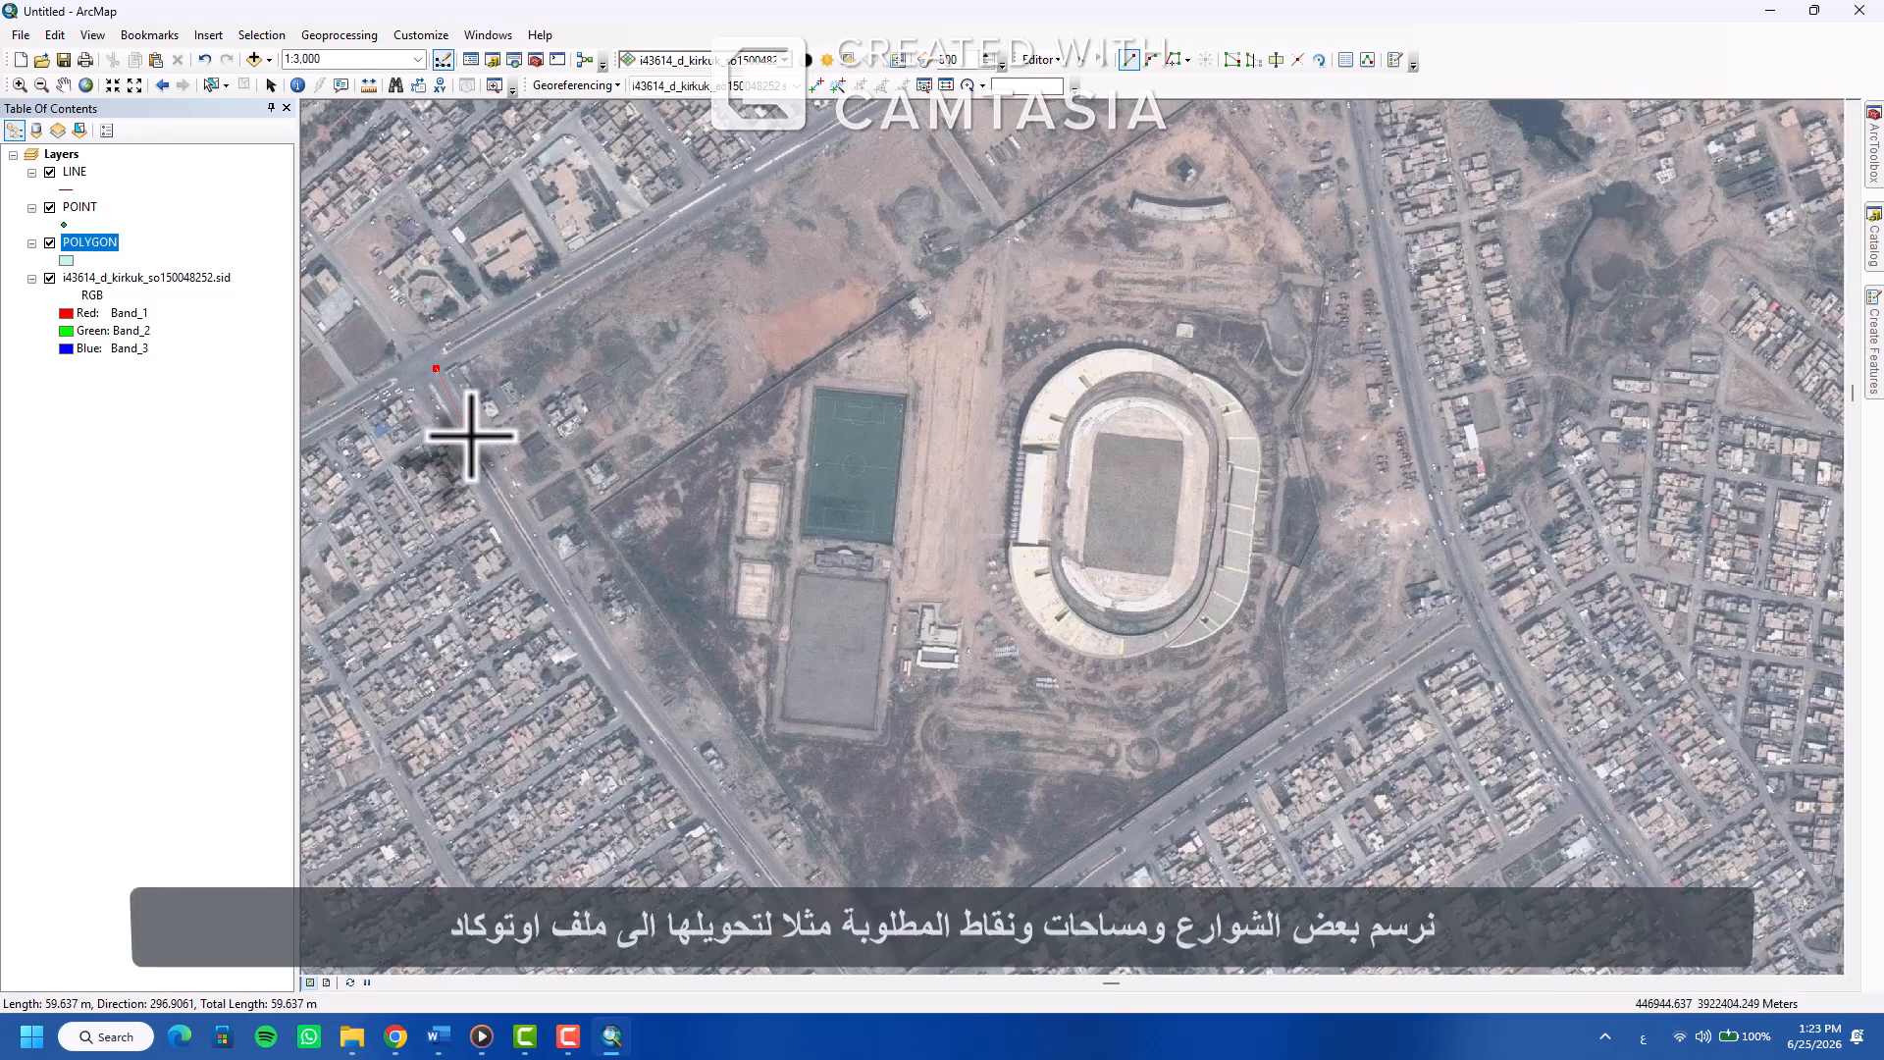
pyautogui.click(469, 433)
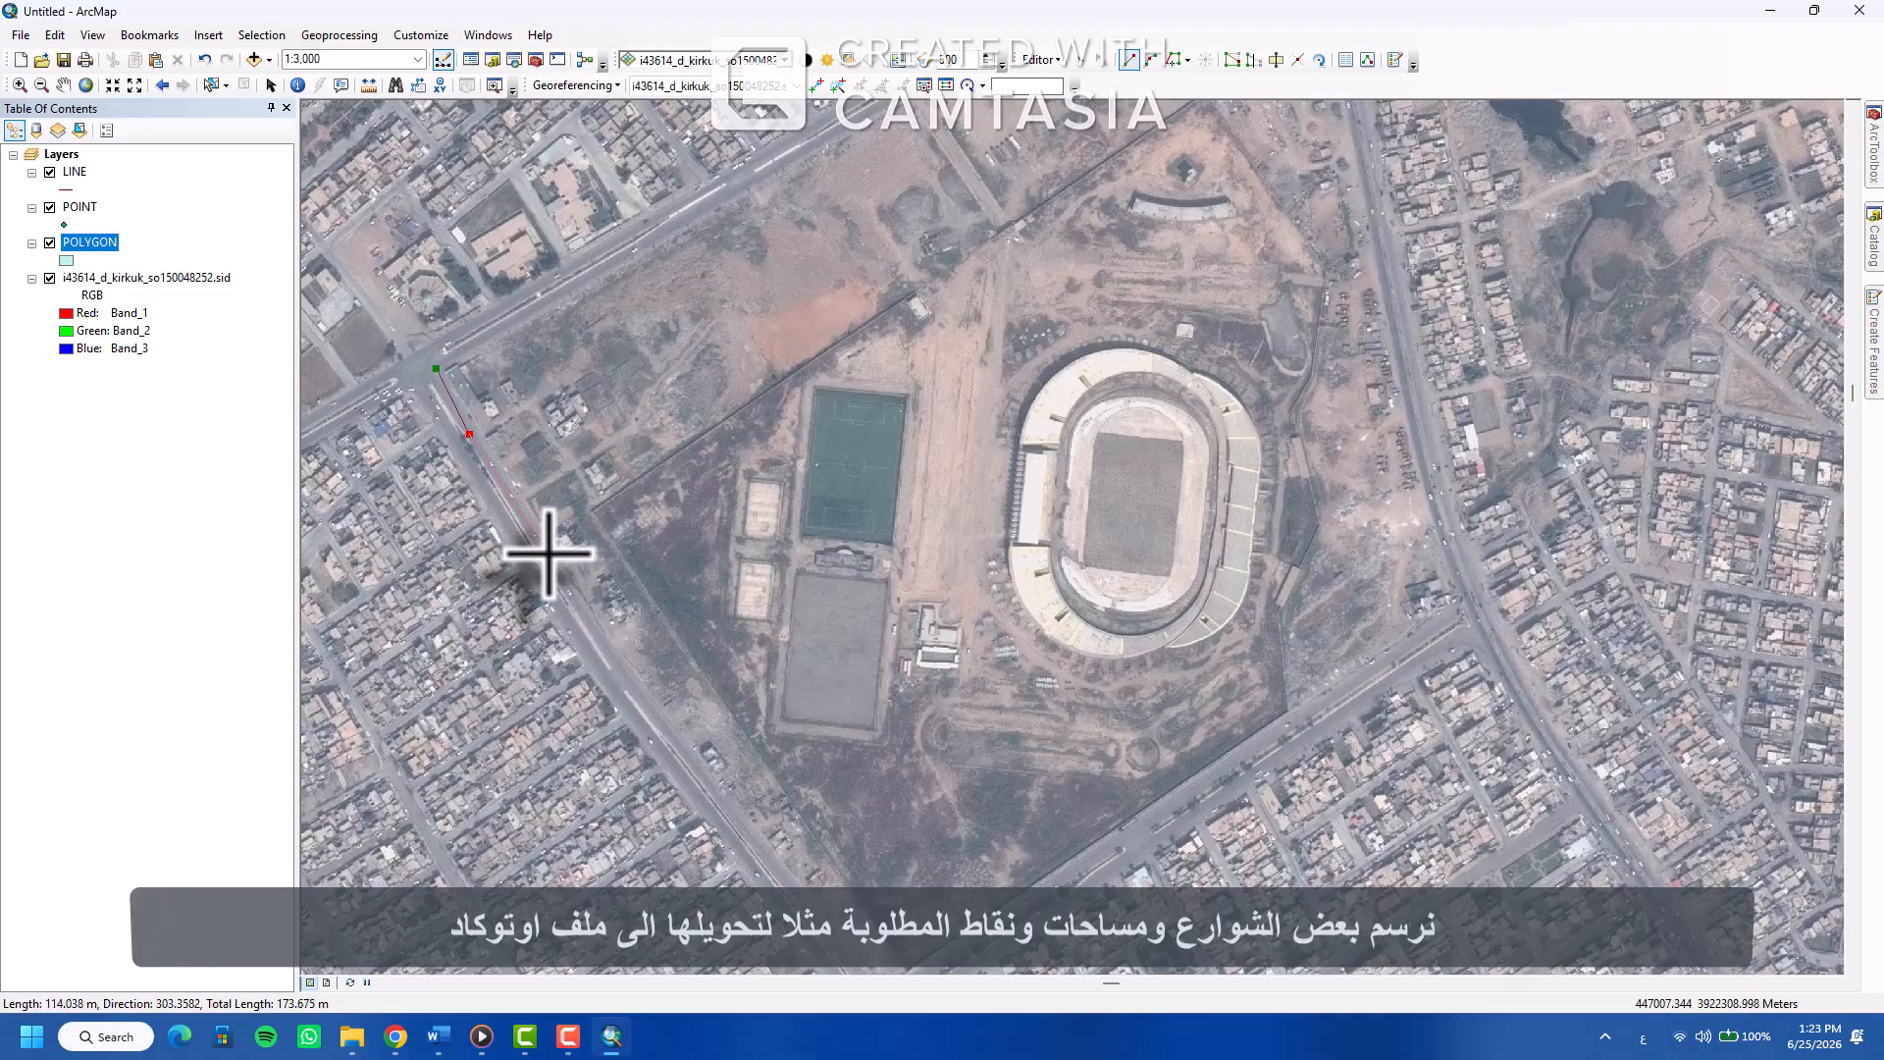
pyautogui.scroll(2, 547, 553)
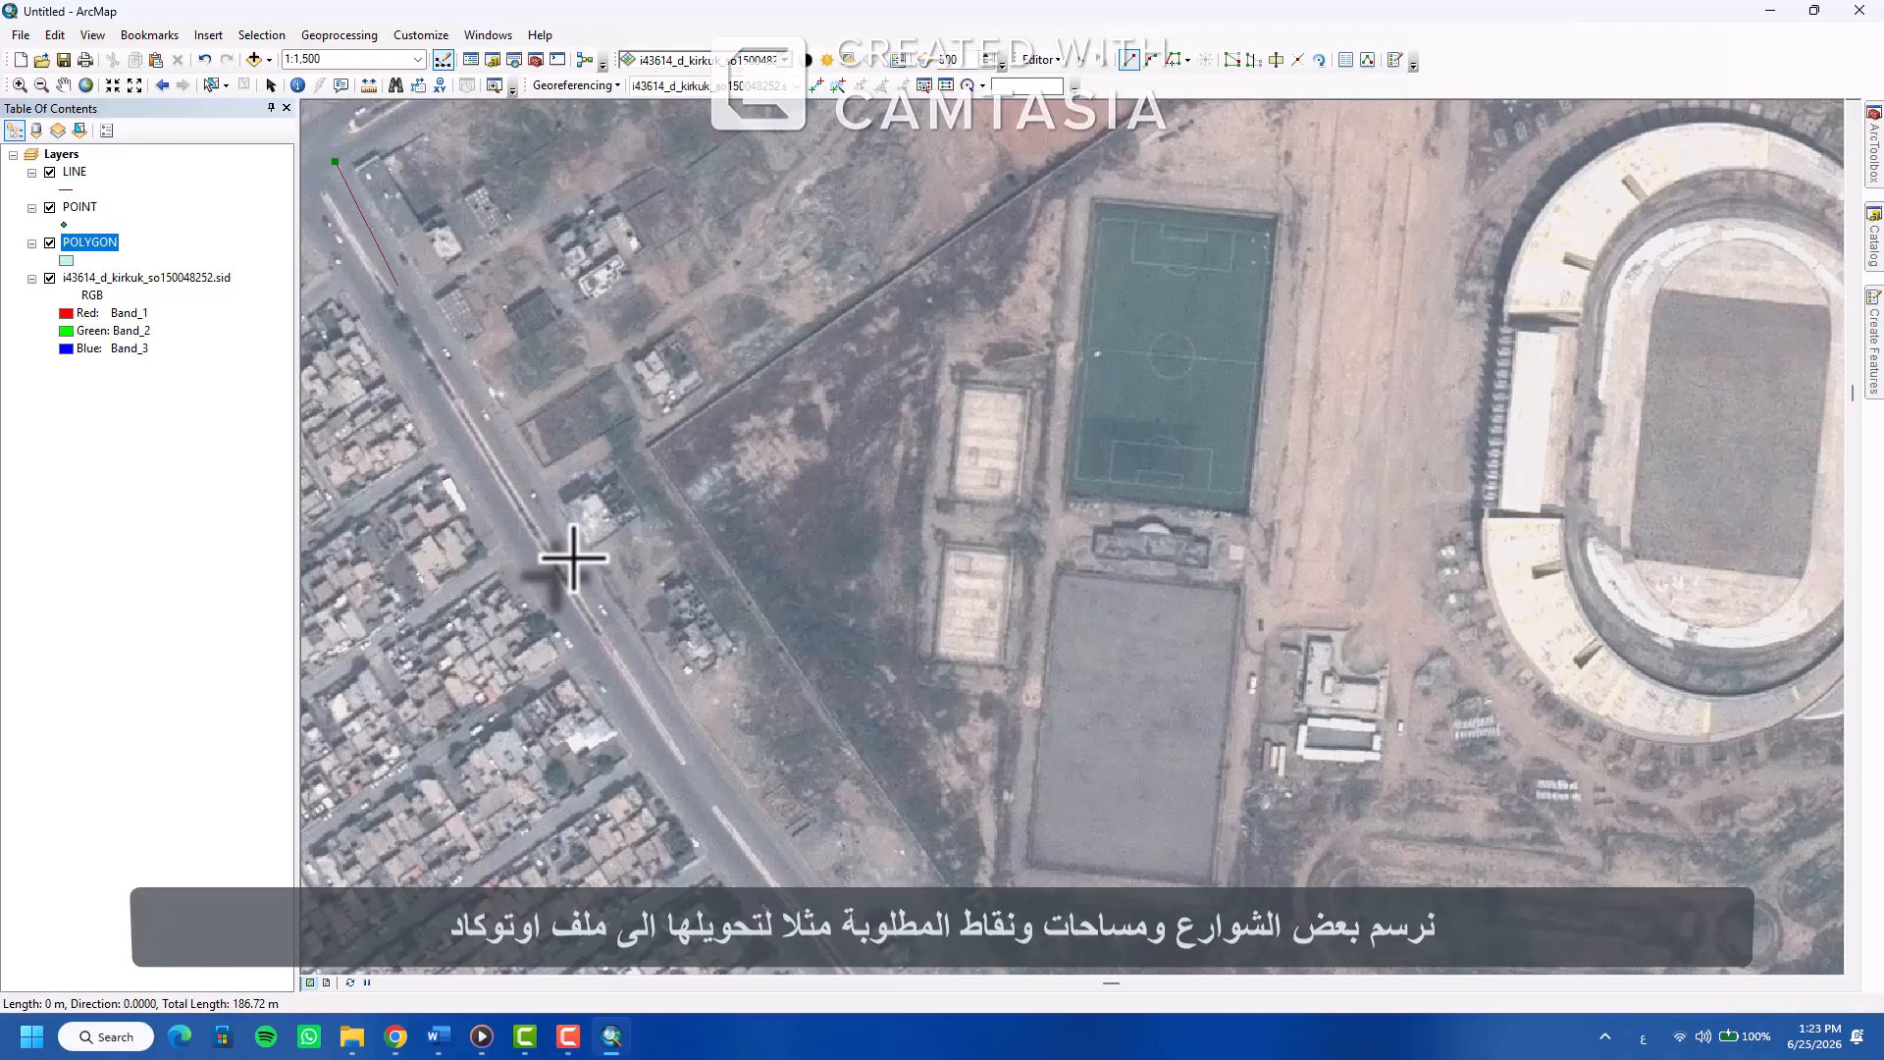
pyautogui.click(573, 557)
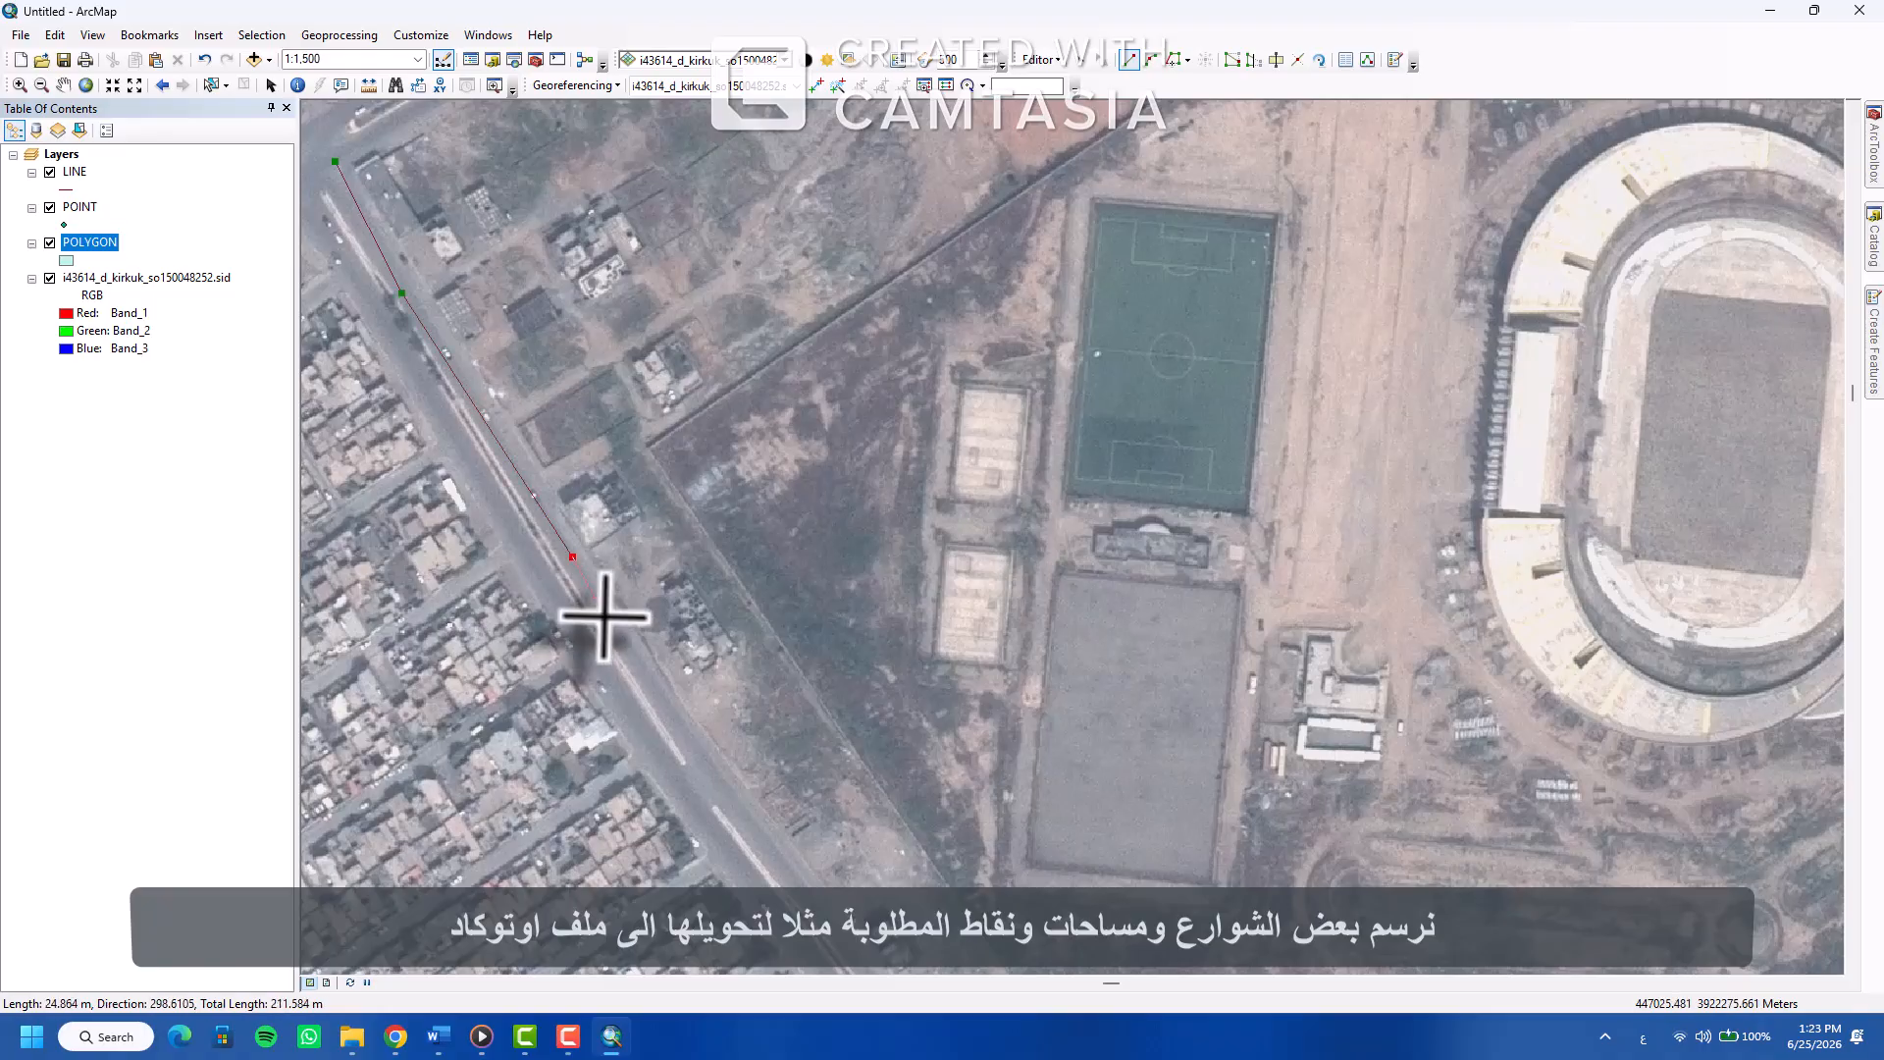
pyautogui.click(695, 753)
pyautogui.moveTo(718, 783); pyautogui.dragTo(563, 463)
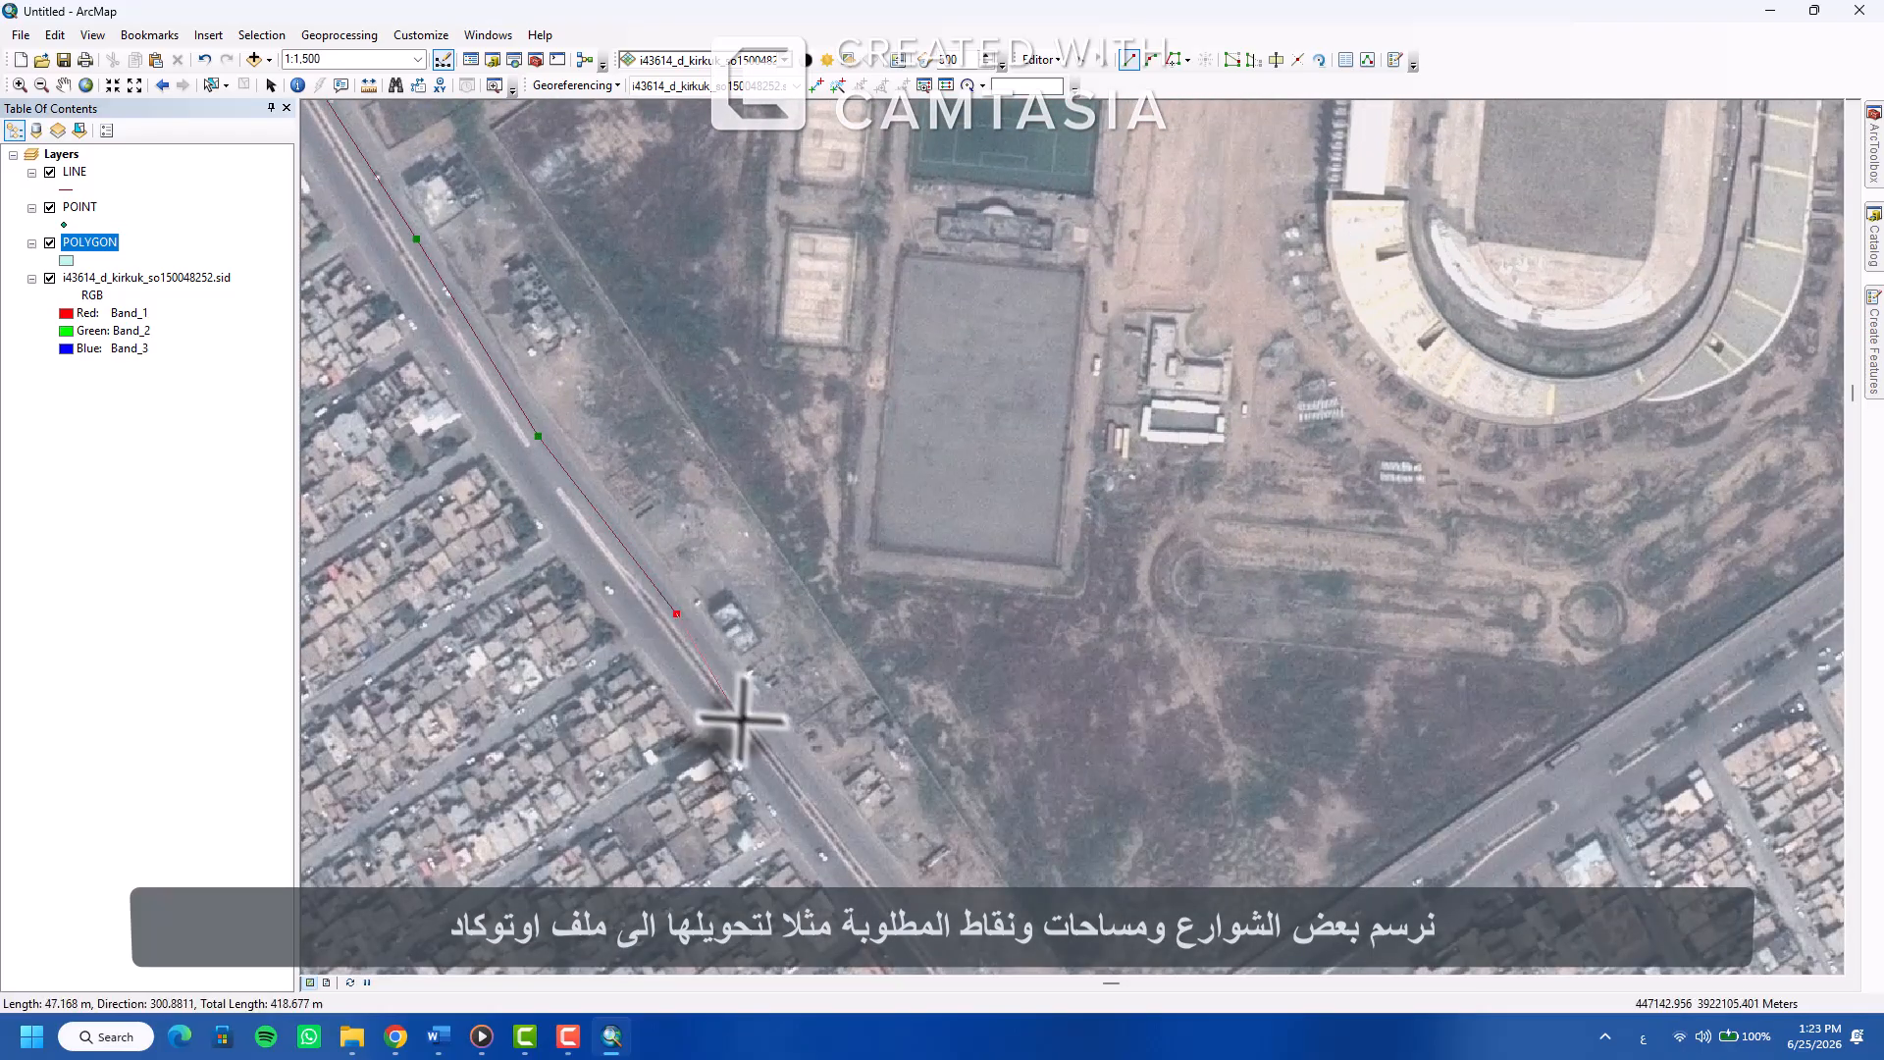
pyautogui.moveTo(736, 715); pyautogui.dragTo(546, 370)
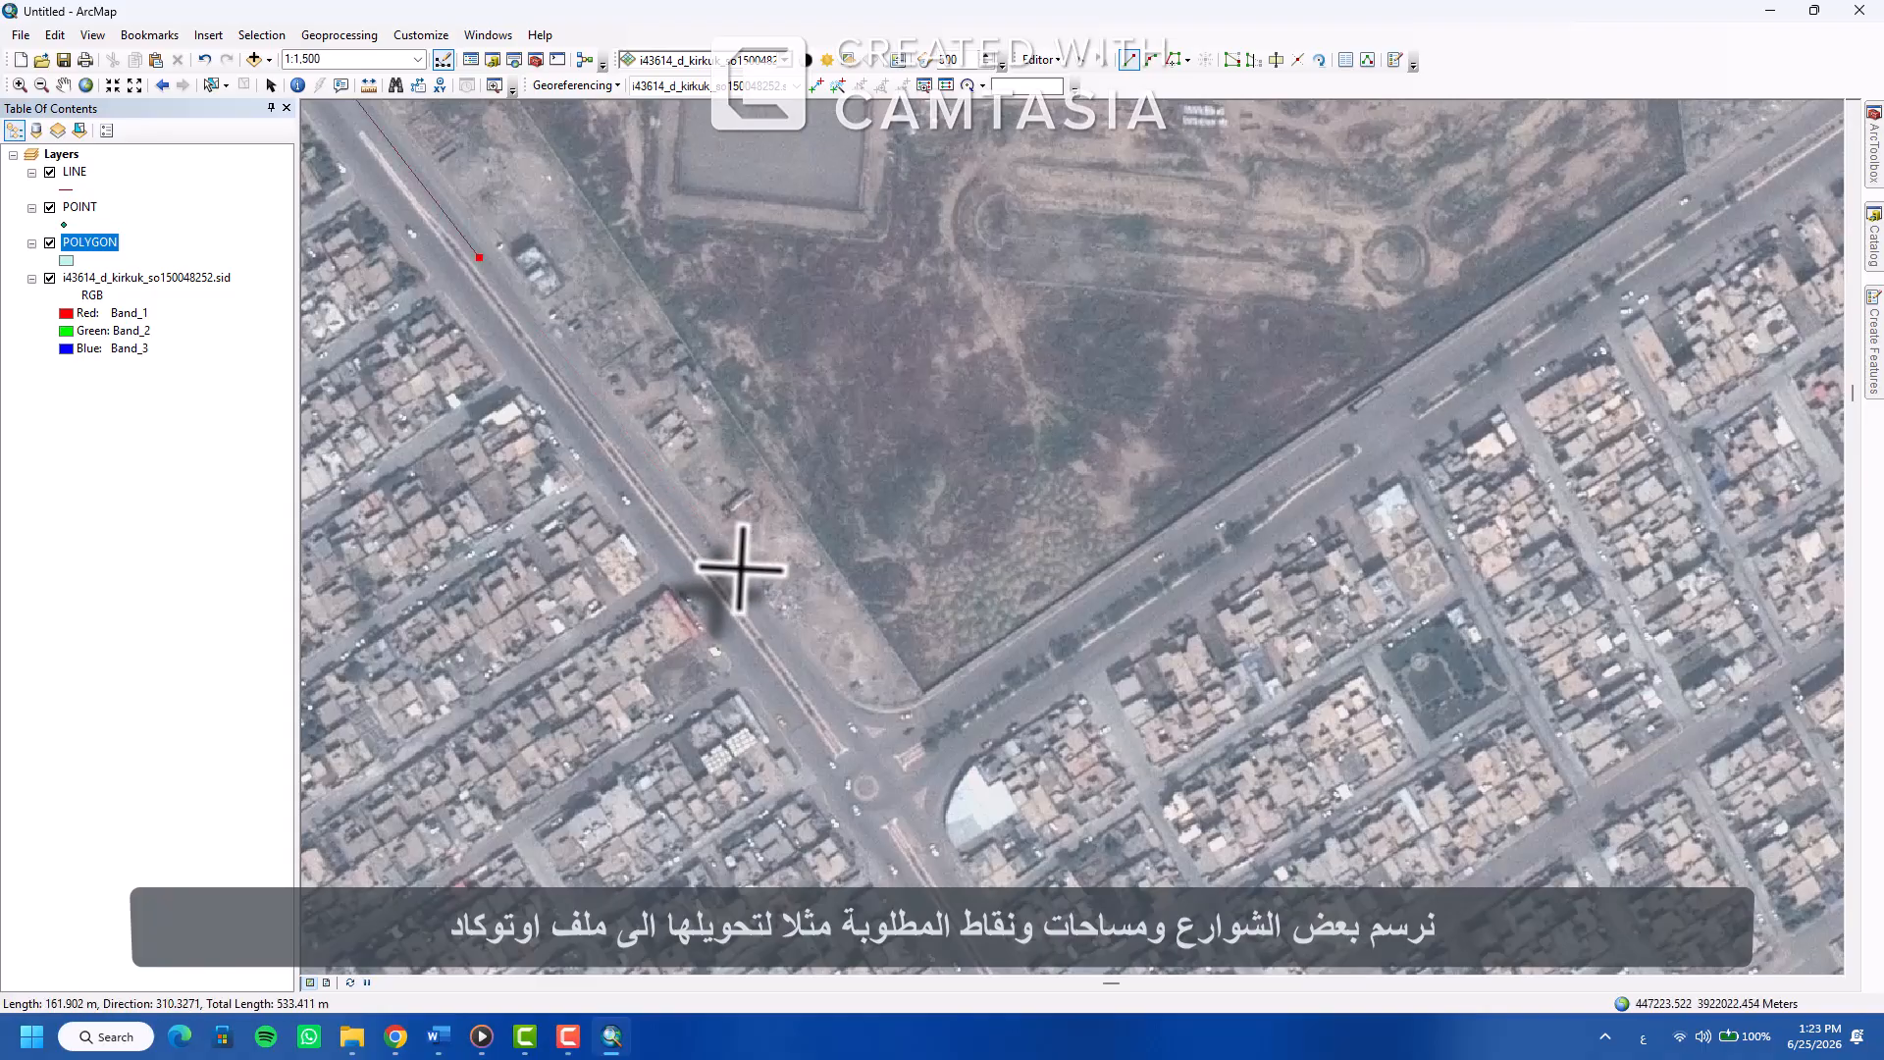
# Continue the line around the curved roundabout corner and northeast to the eastern junction, finishing it at about 1180 m total length
pyautogui.click(758, 616)
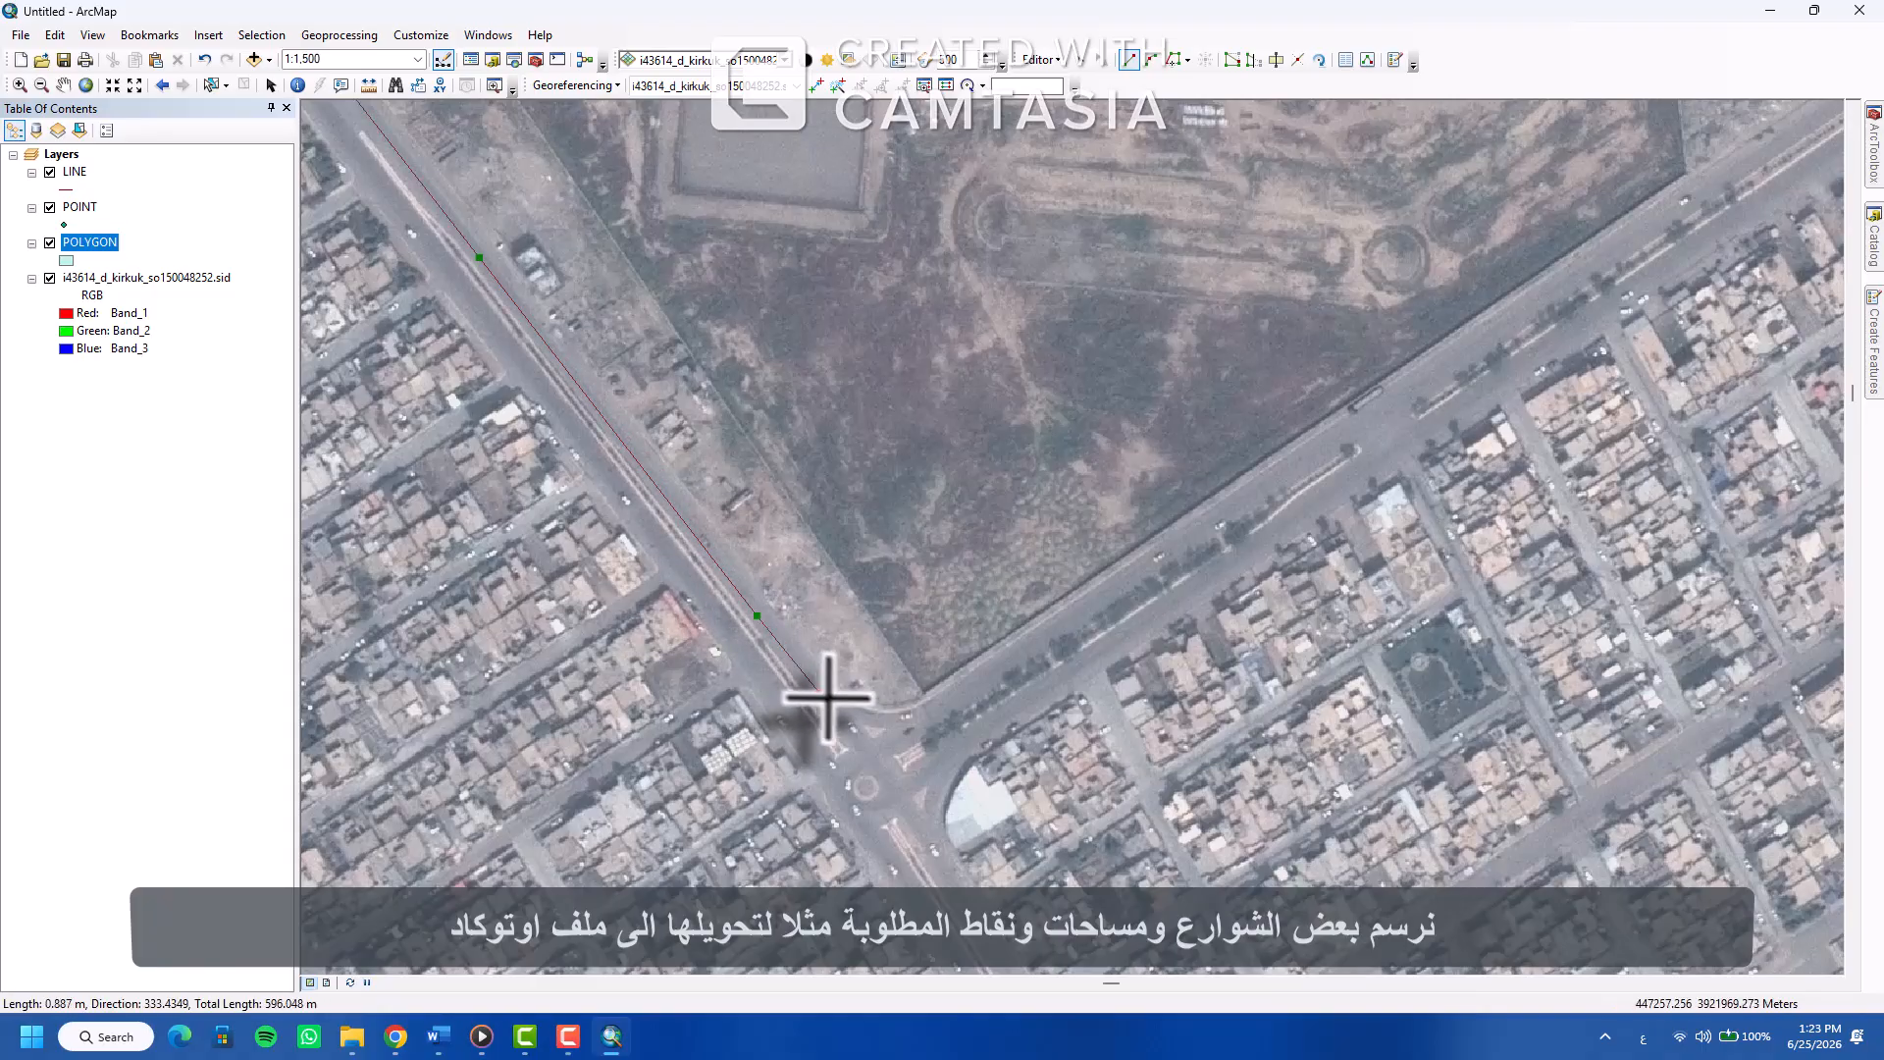
pyautogui.click(821, 693)
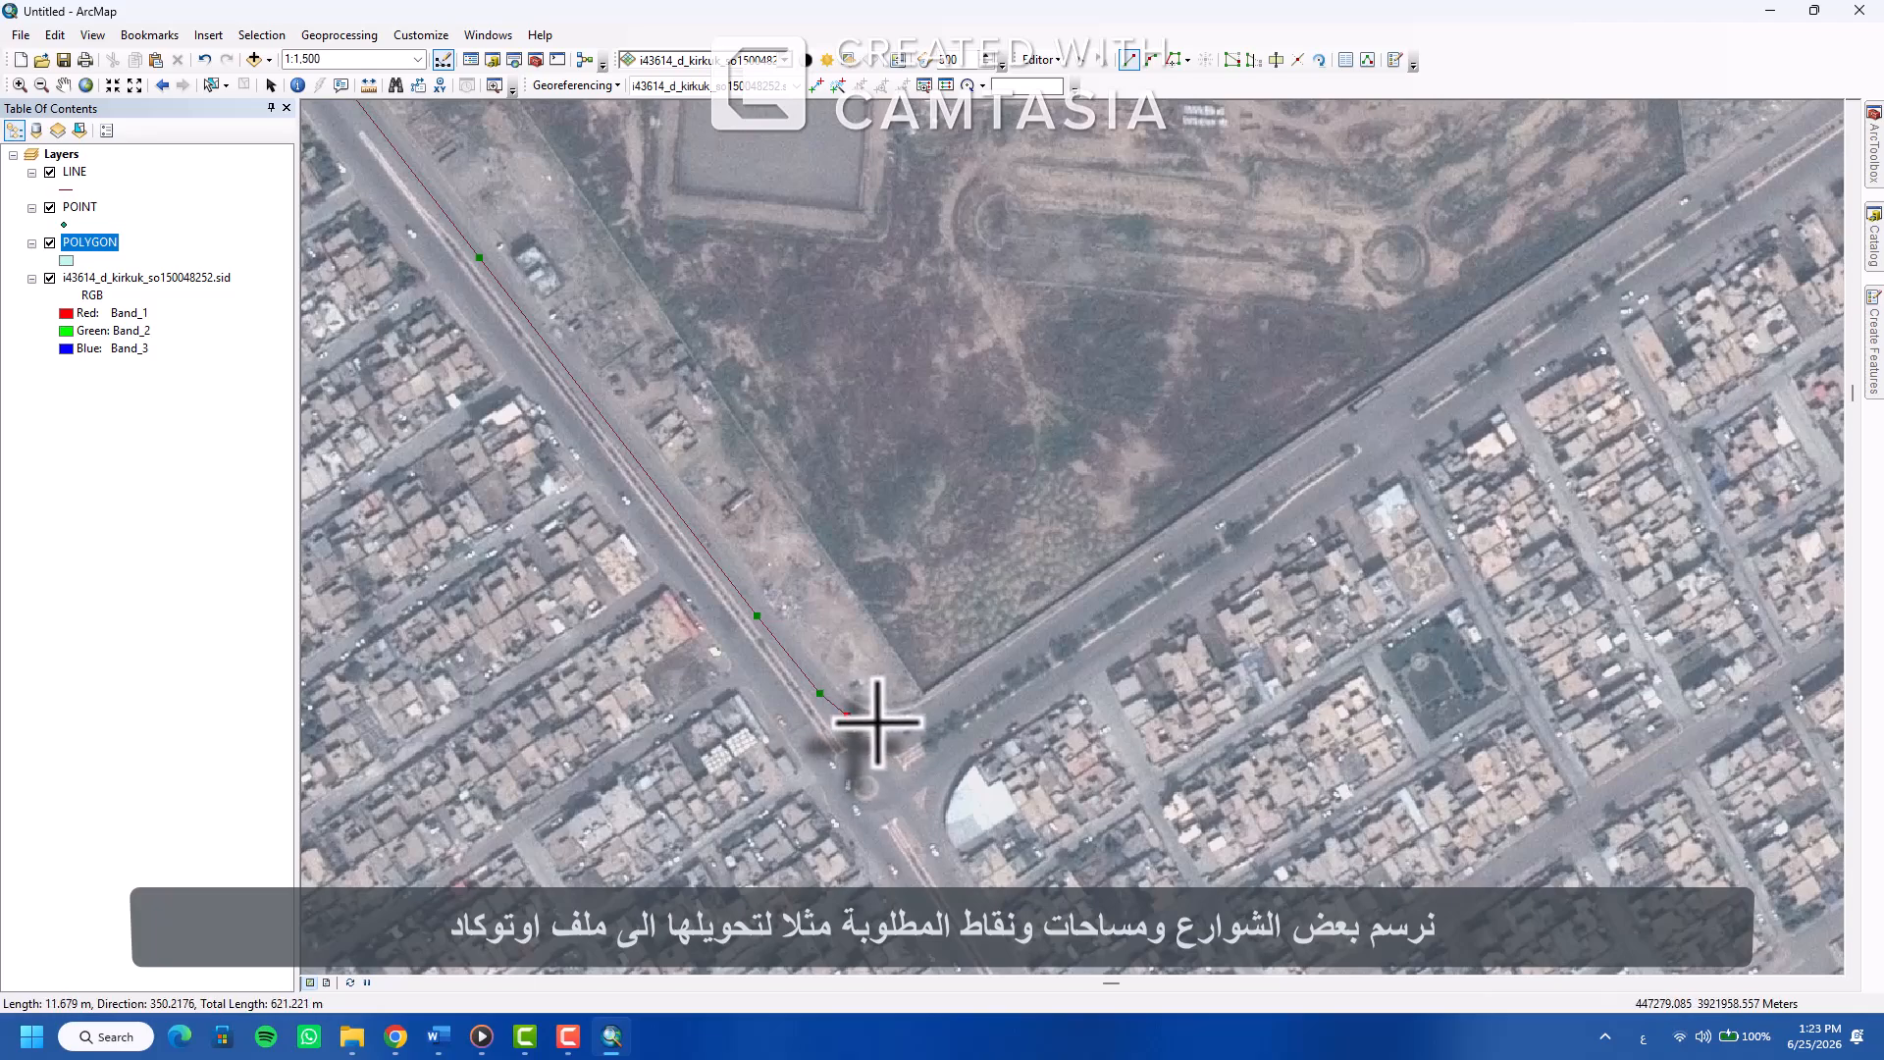
pyautogui.click(876, 720)
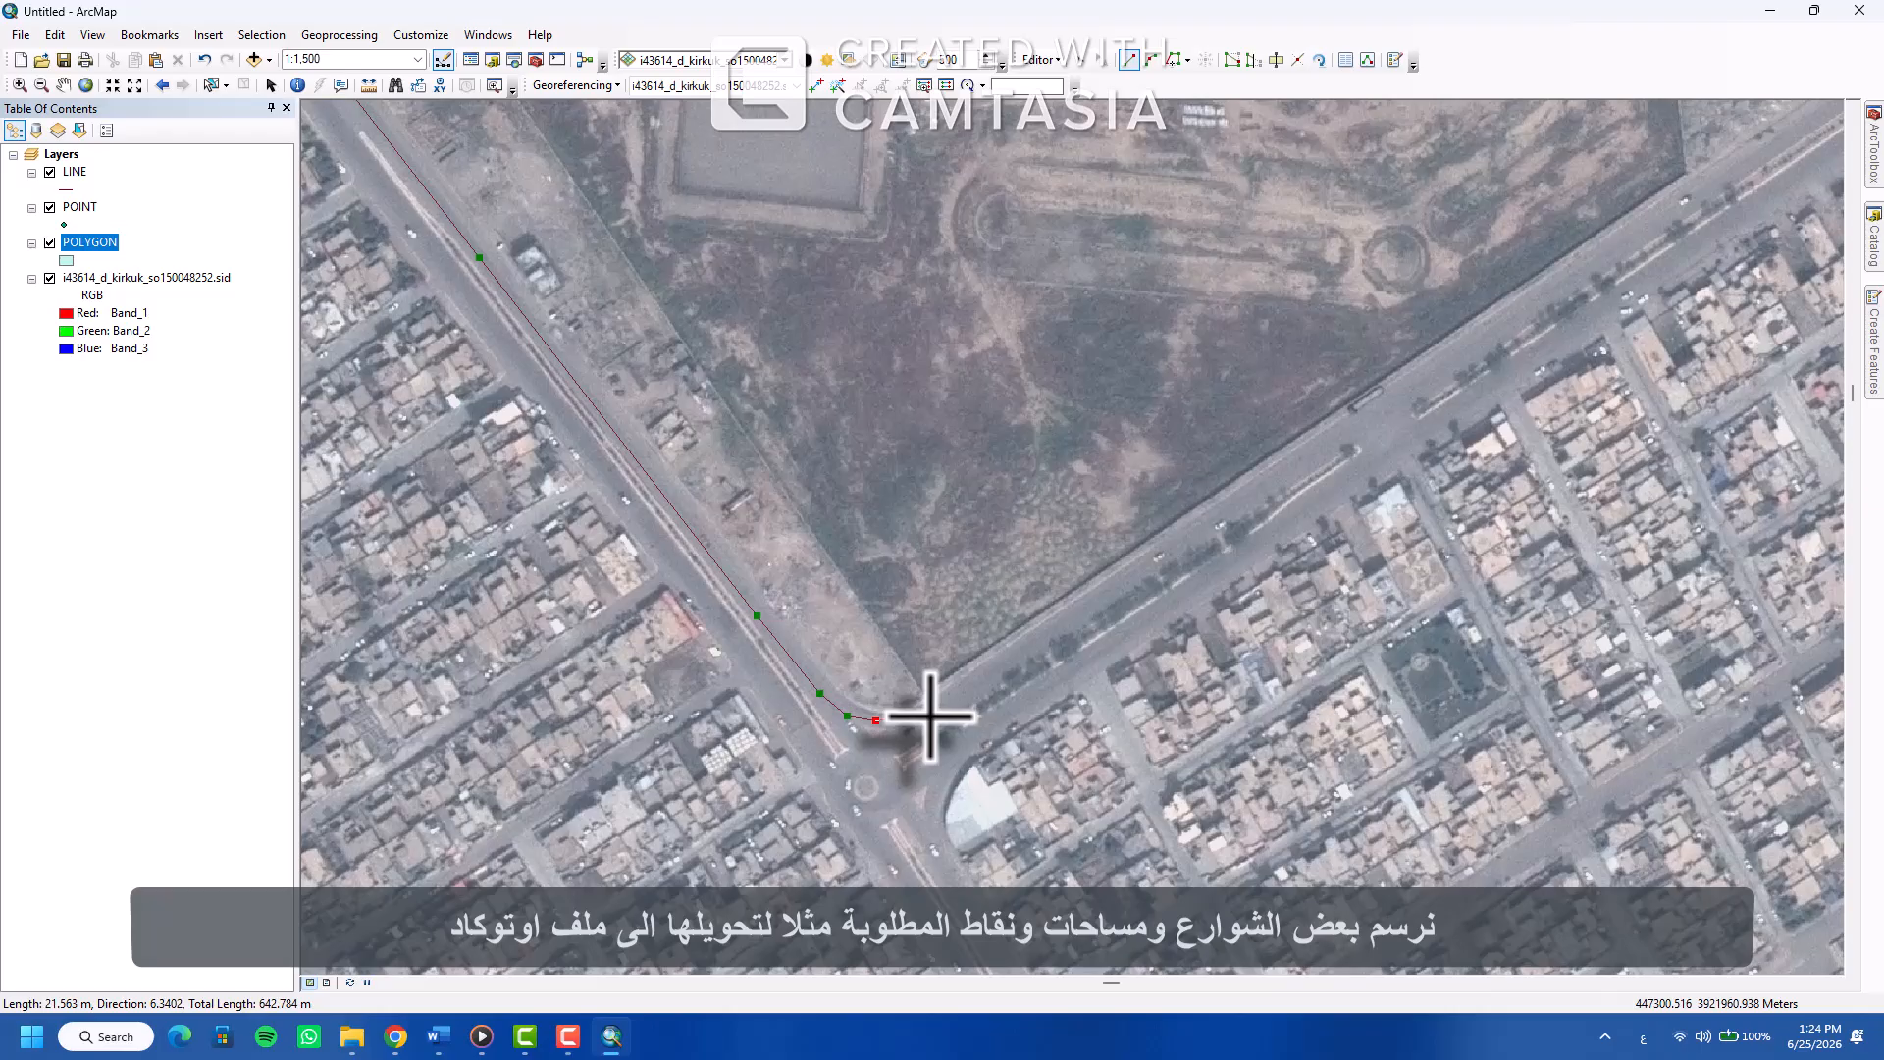
pyautogui.click(905, 720)
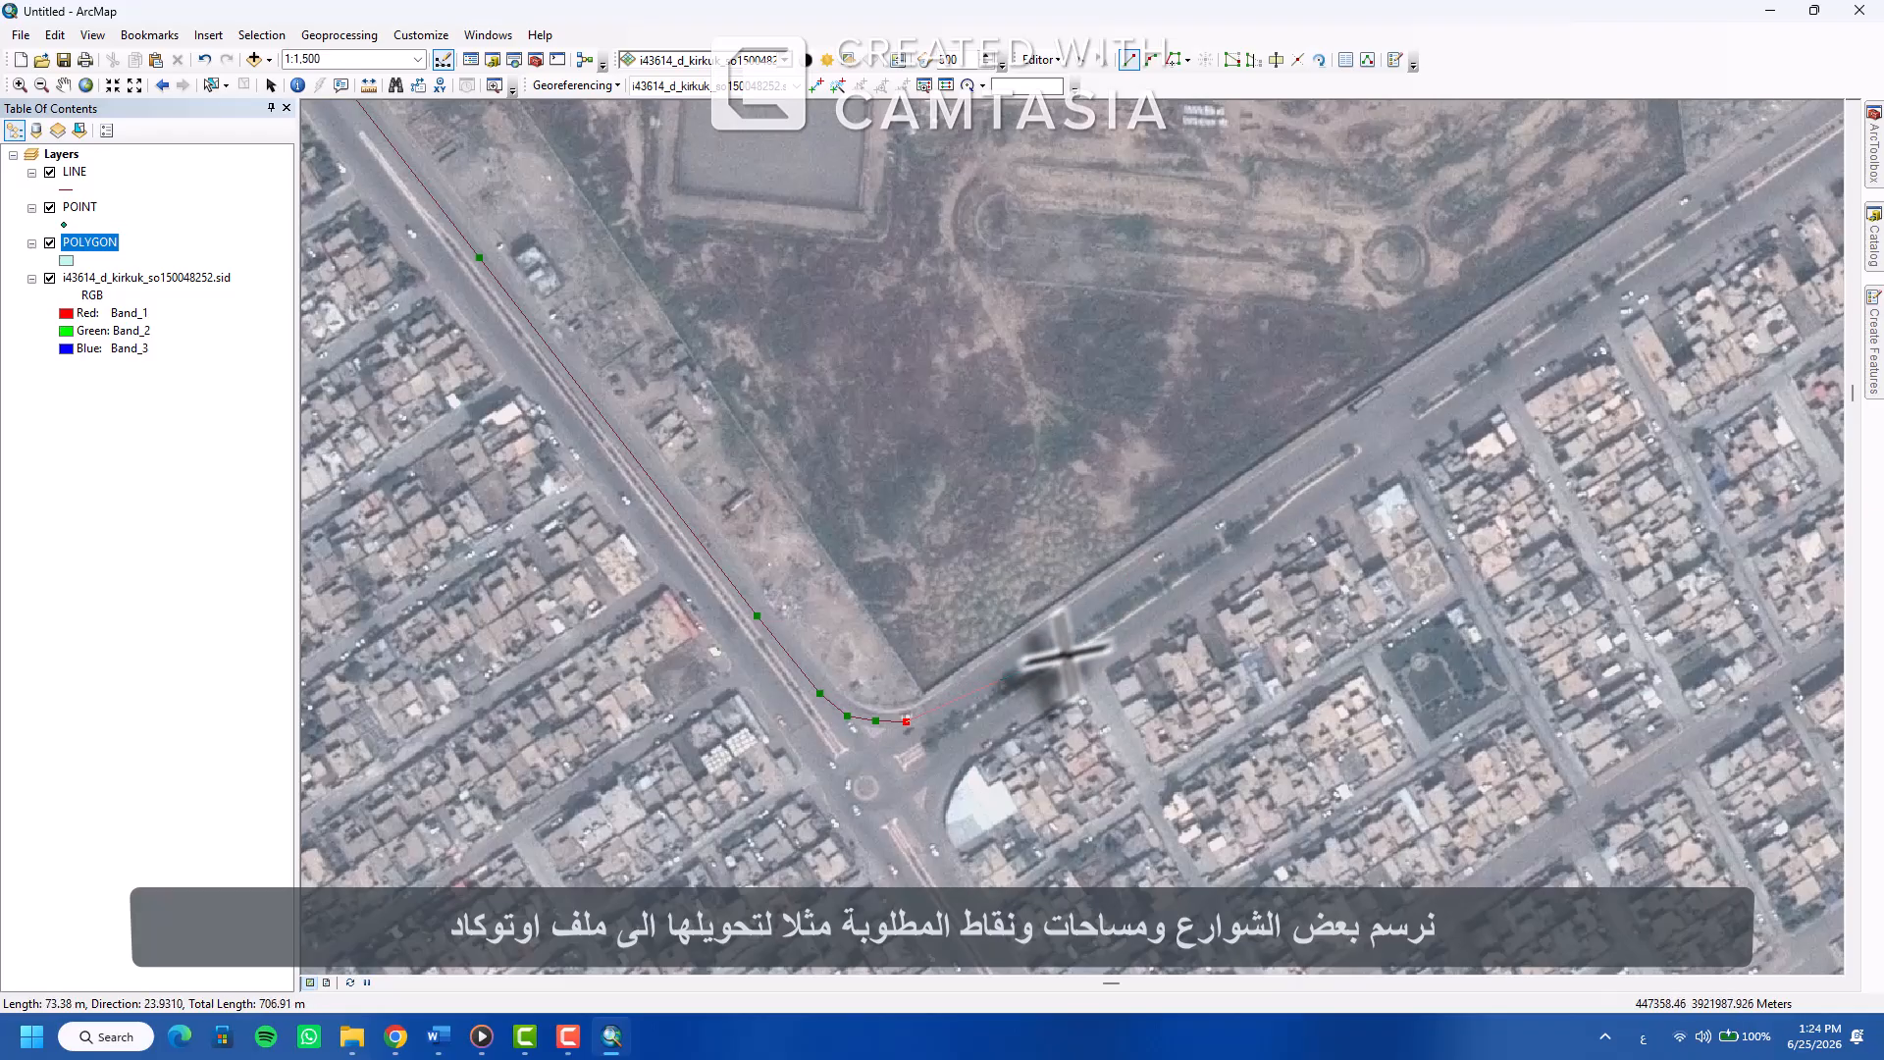
pyautogui.click(944, 703)
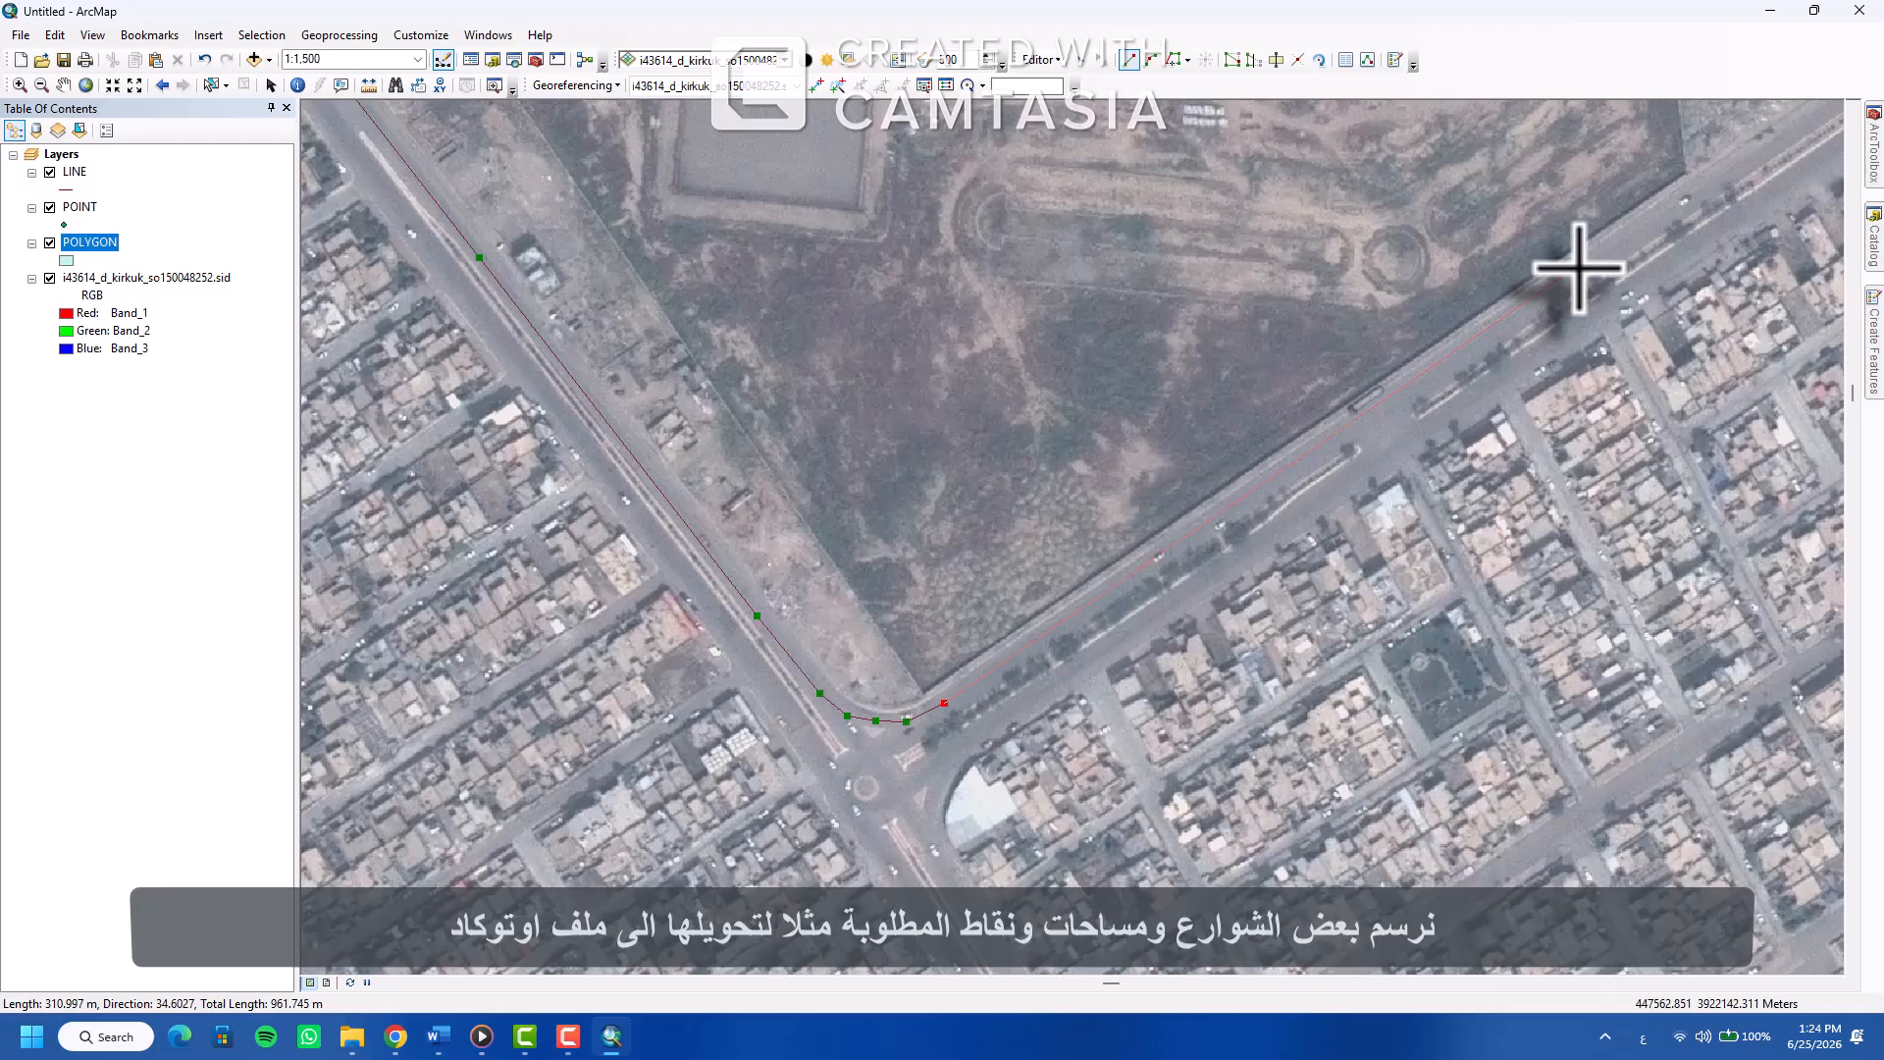
pyautogui.click(1685, 199)
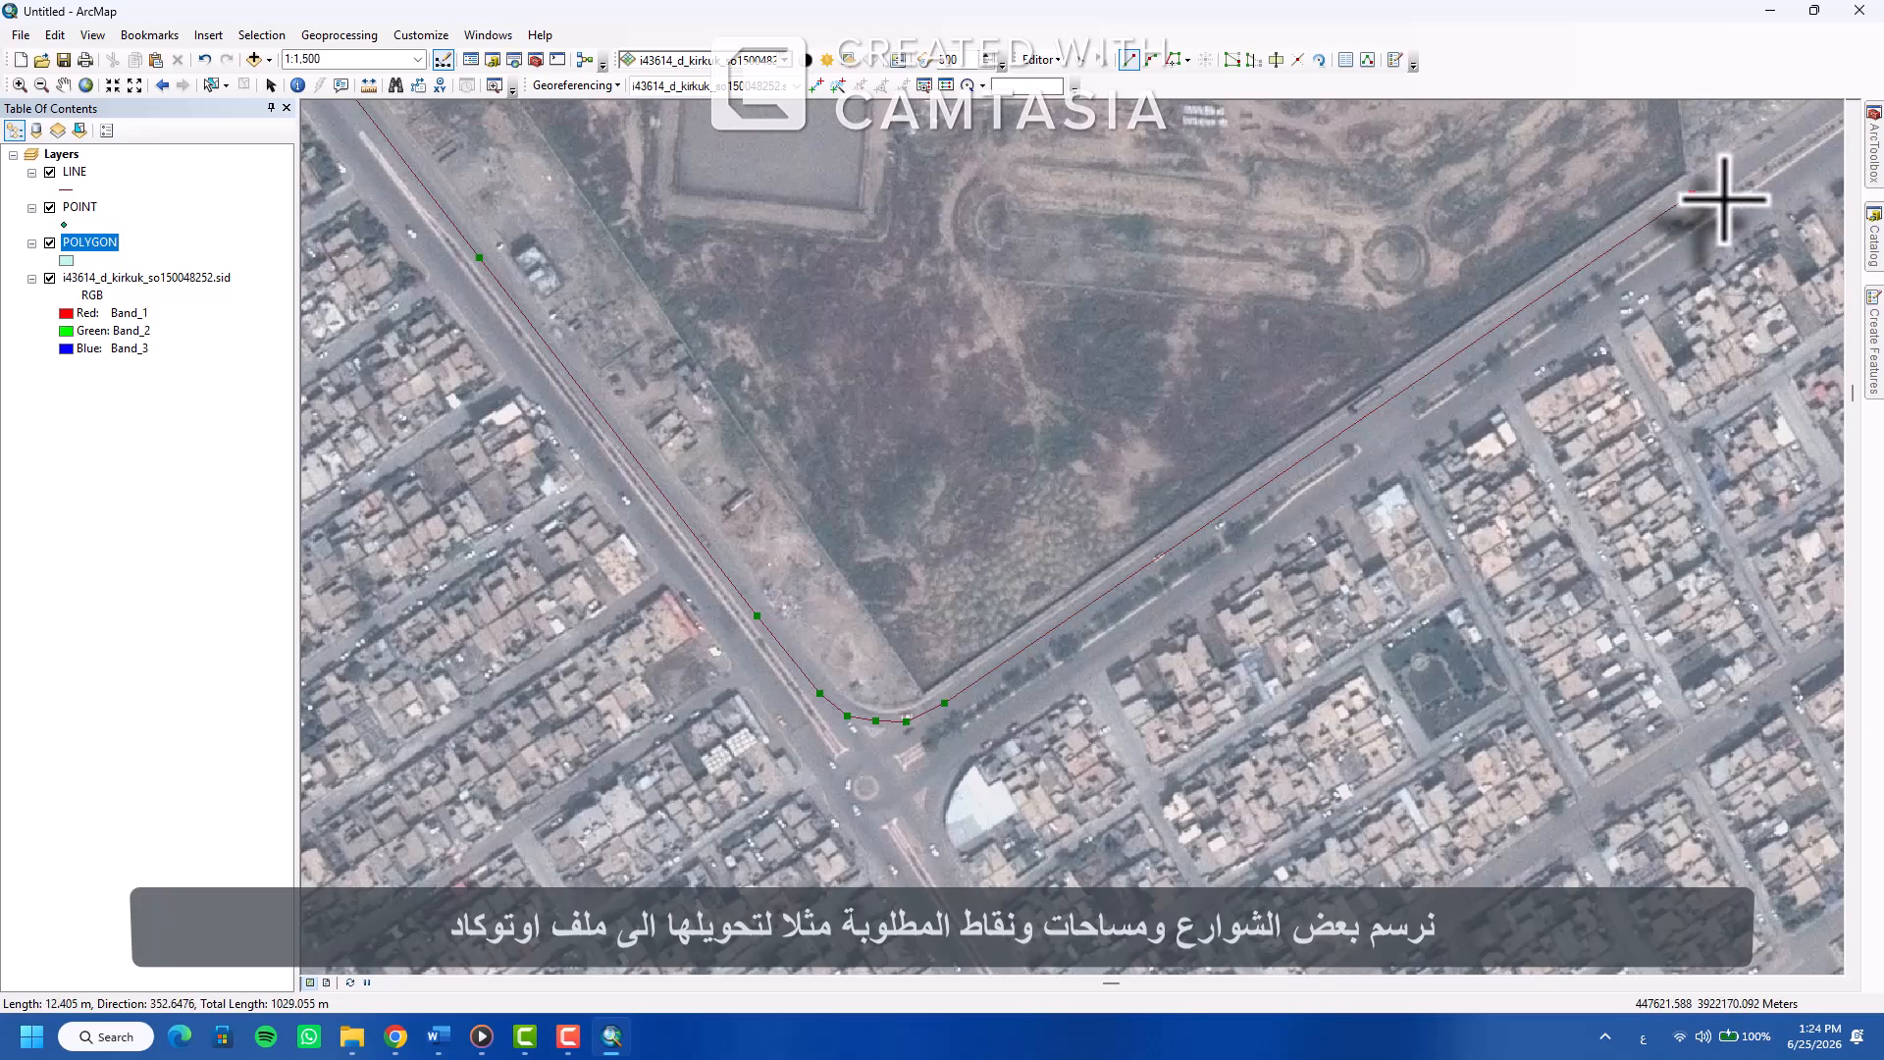
pyautogui.moveTo(1724, 199); pyautogui.dragTo(765, 654)
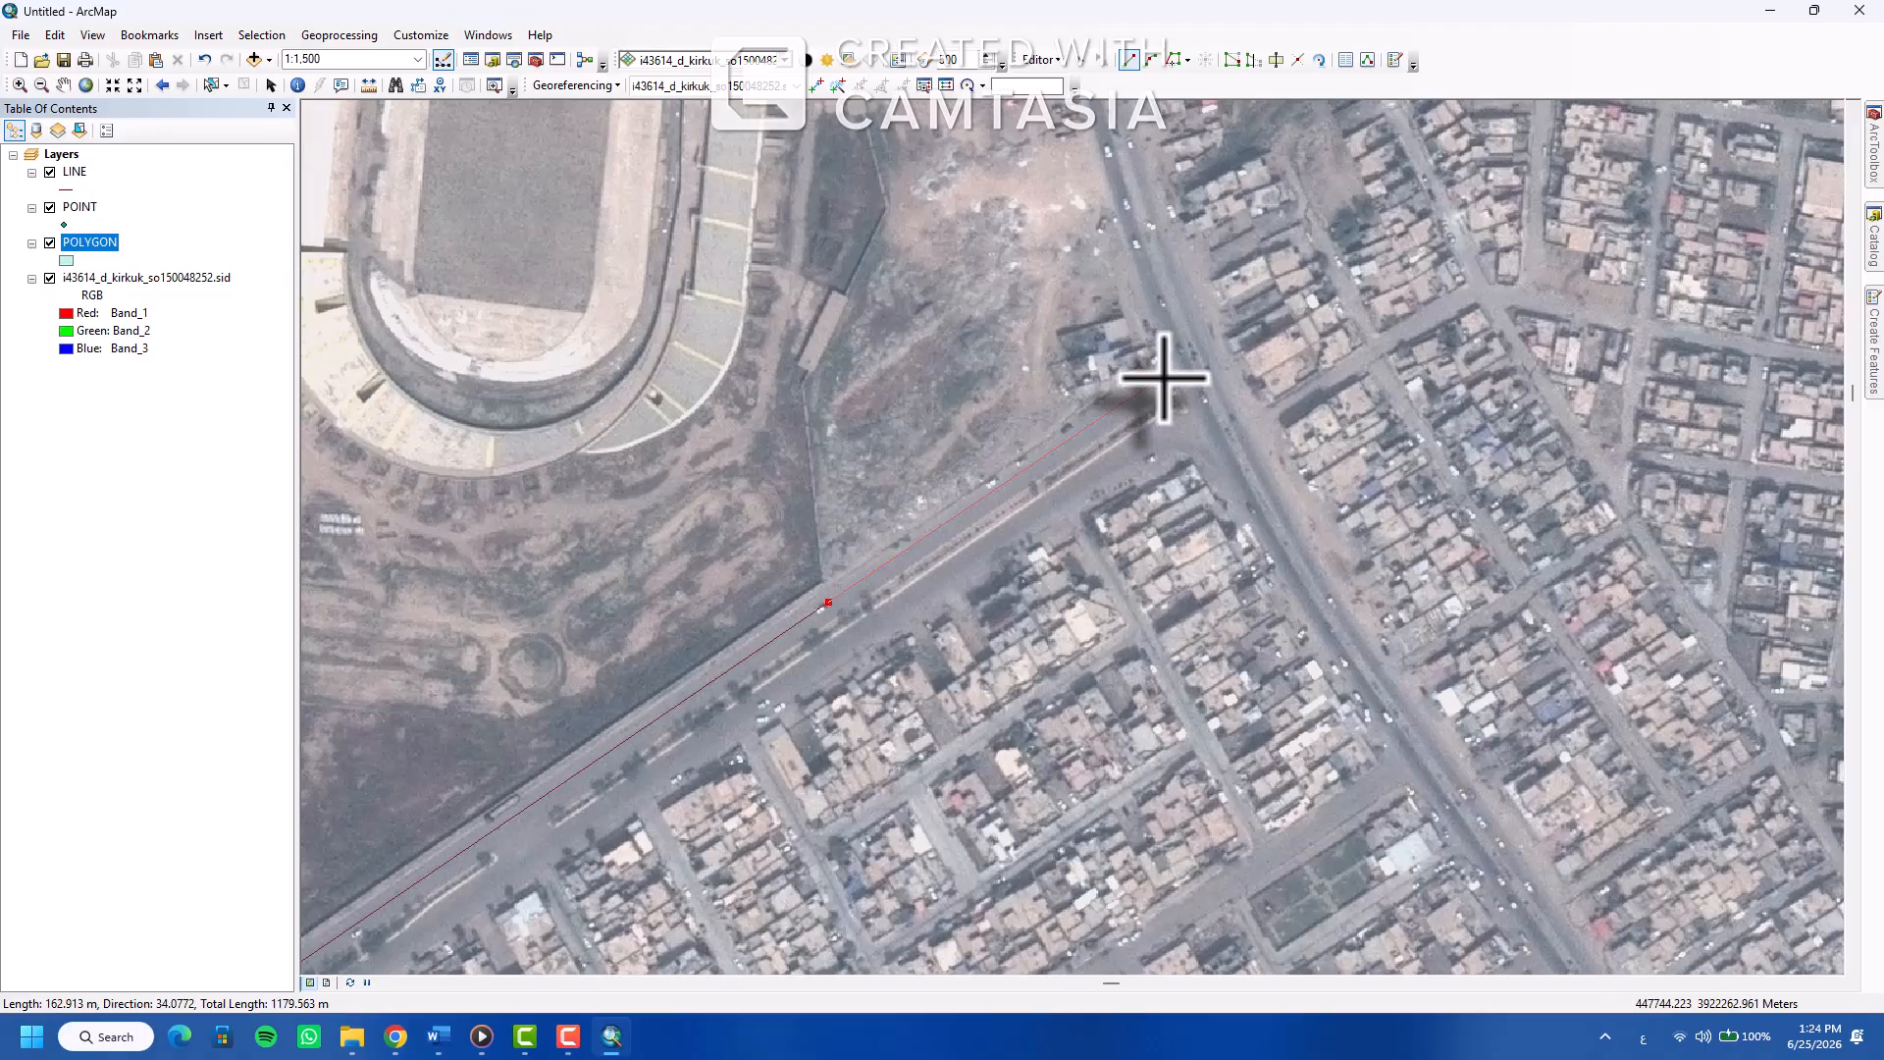
pyautogui.doubleClick(1162, 376)
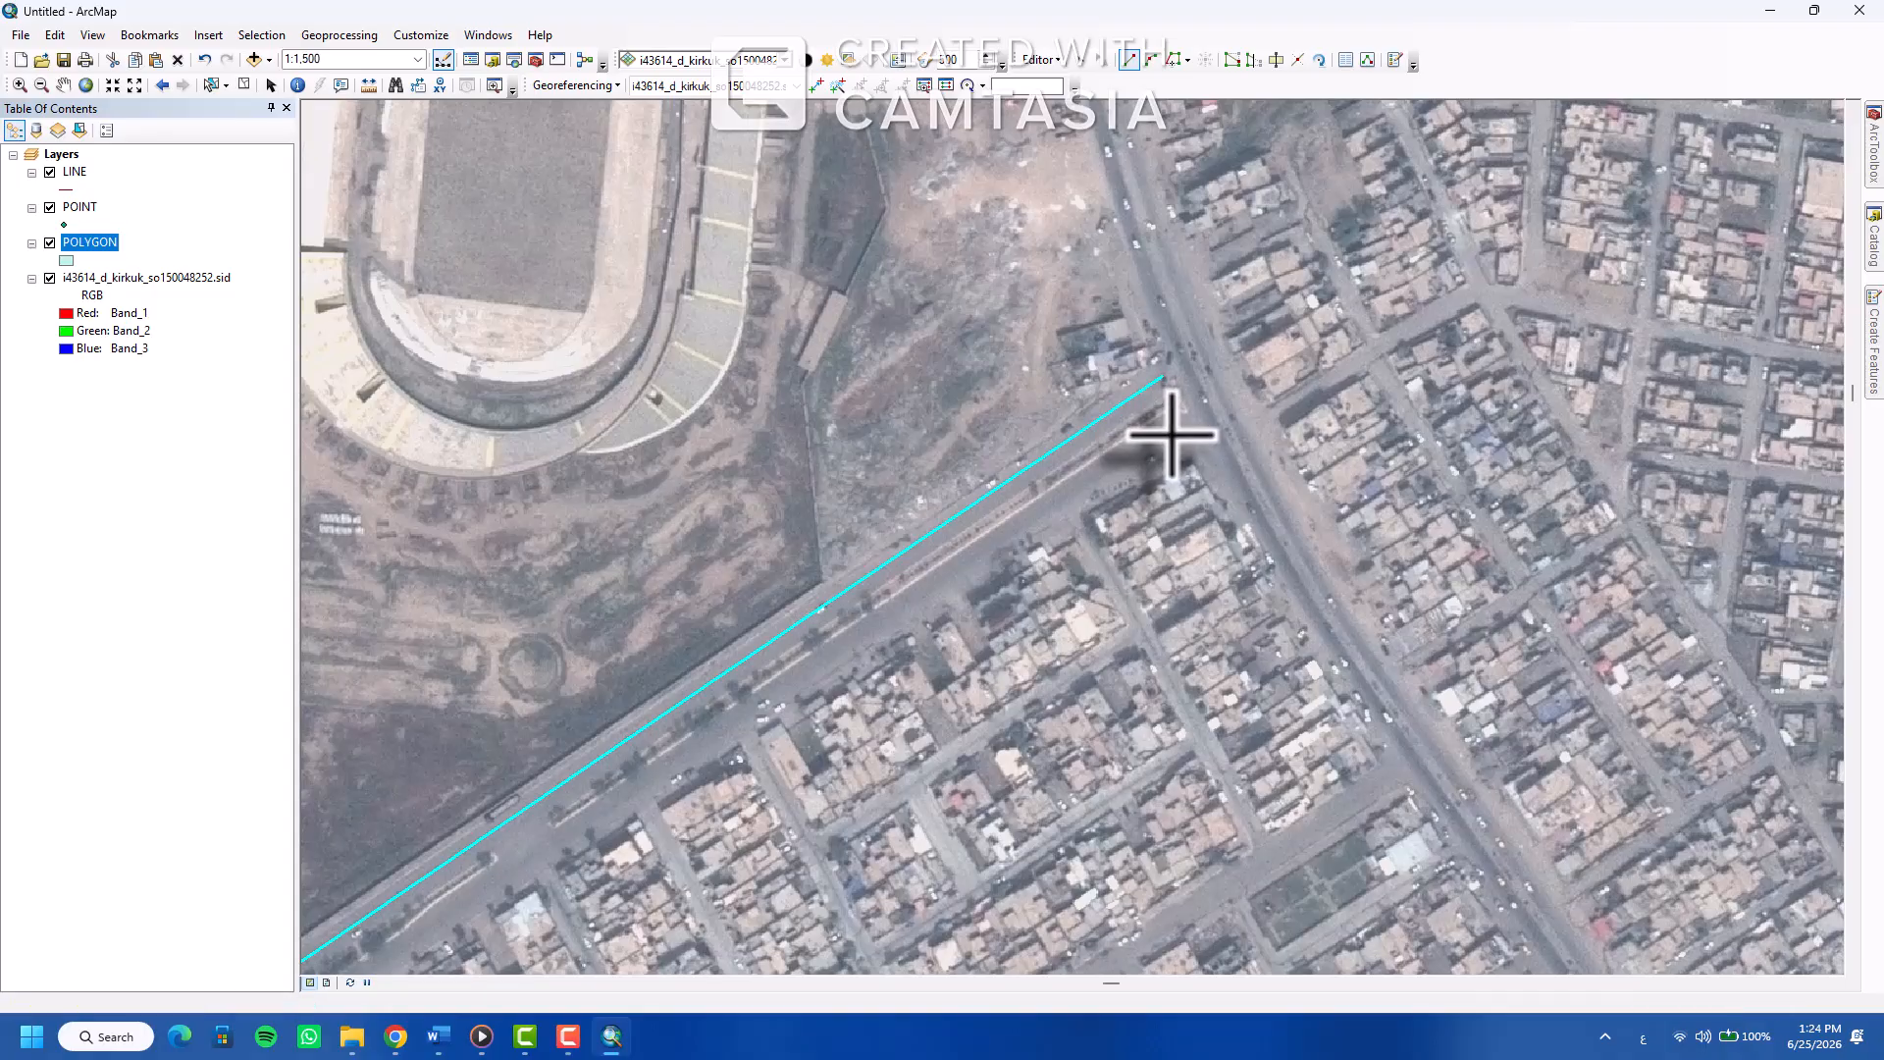
# Draw a second street line about 617 m long on the opposite side of the southeast road, from the eastern junction around the roundabout's curved corner
pyautogui.click(1077, 490)
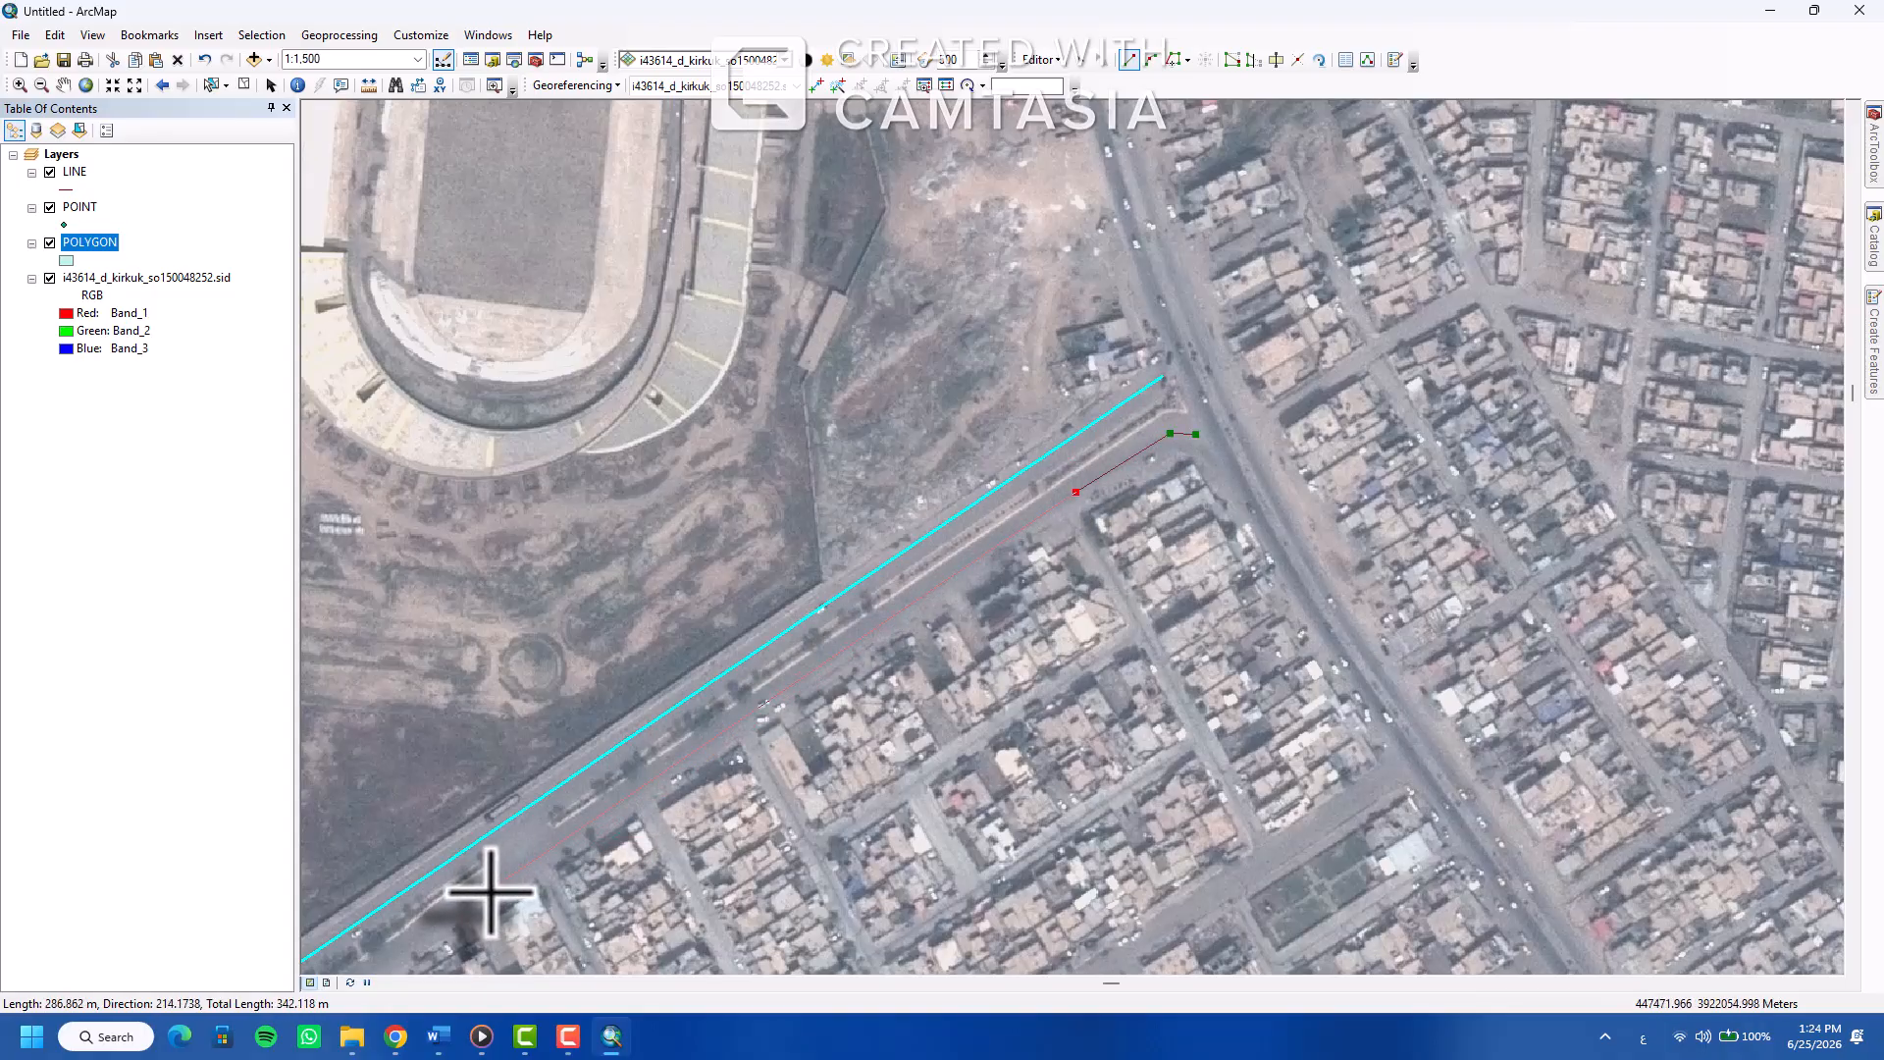
pyautogui.click(491, 892)
pyautogui.moveTo(545, 854)
pyautogui.mouseDown()
pyautogui.moveTo(838, 636)
pyautogui.moveTo(1261, 426)
pyautogui.mouseUp()
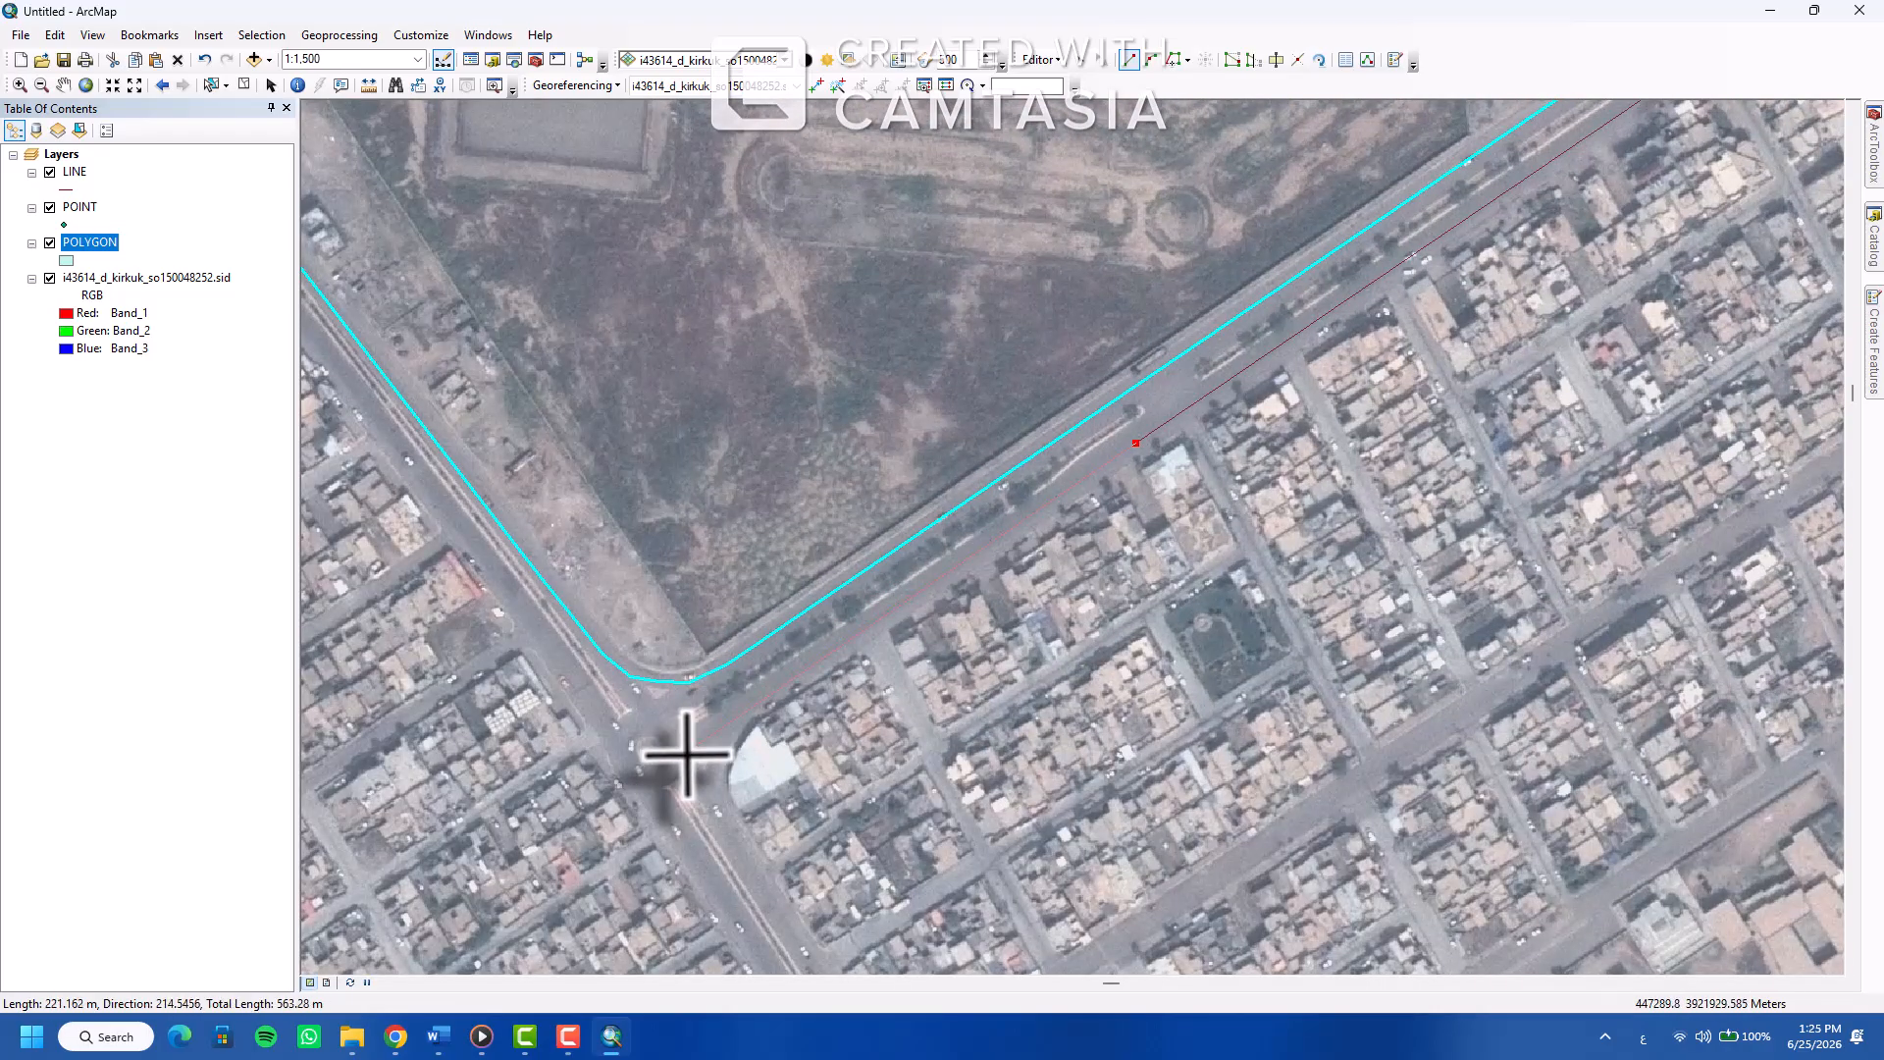
pyautogui.click(738, 709)
pyautogui.click(723, 748)
pyautogui.click(721, 772)
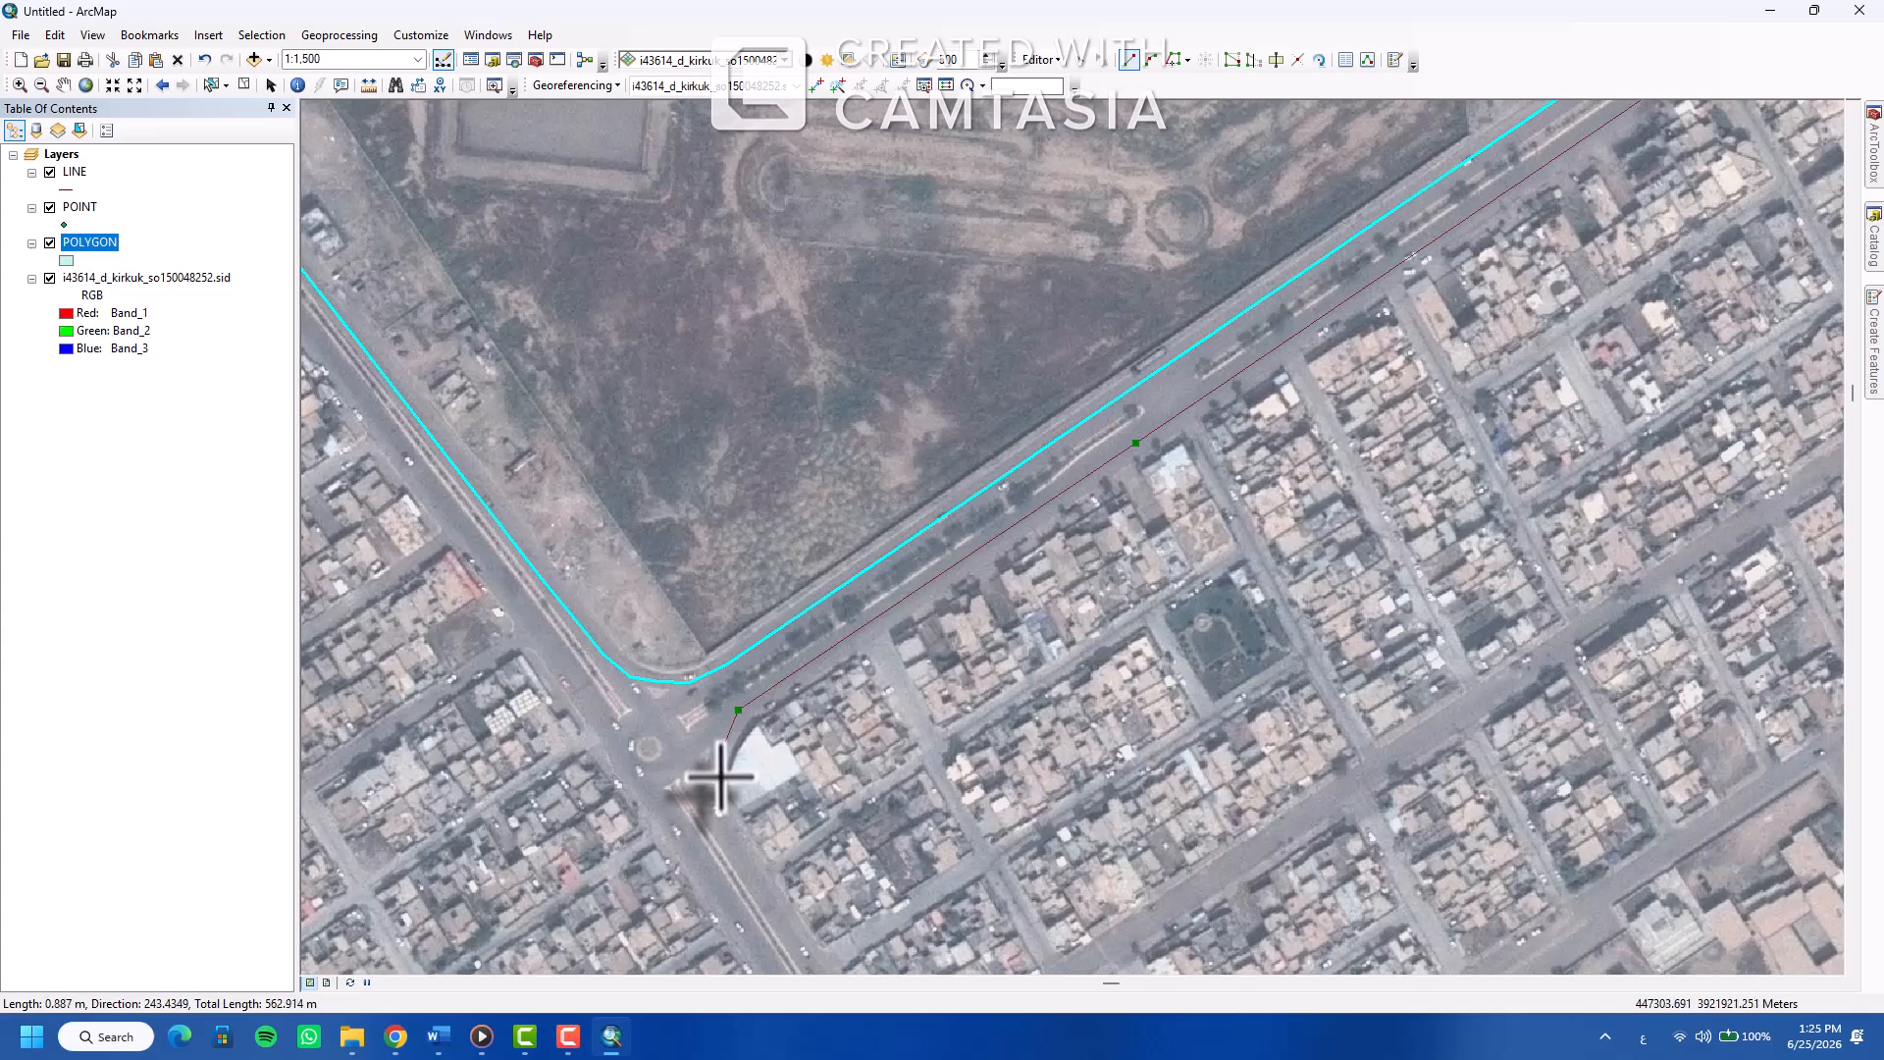
pyautogui.click(719, 790)
pyautogui.click(734, 832)
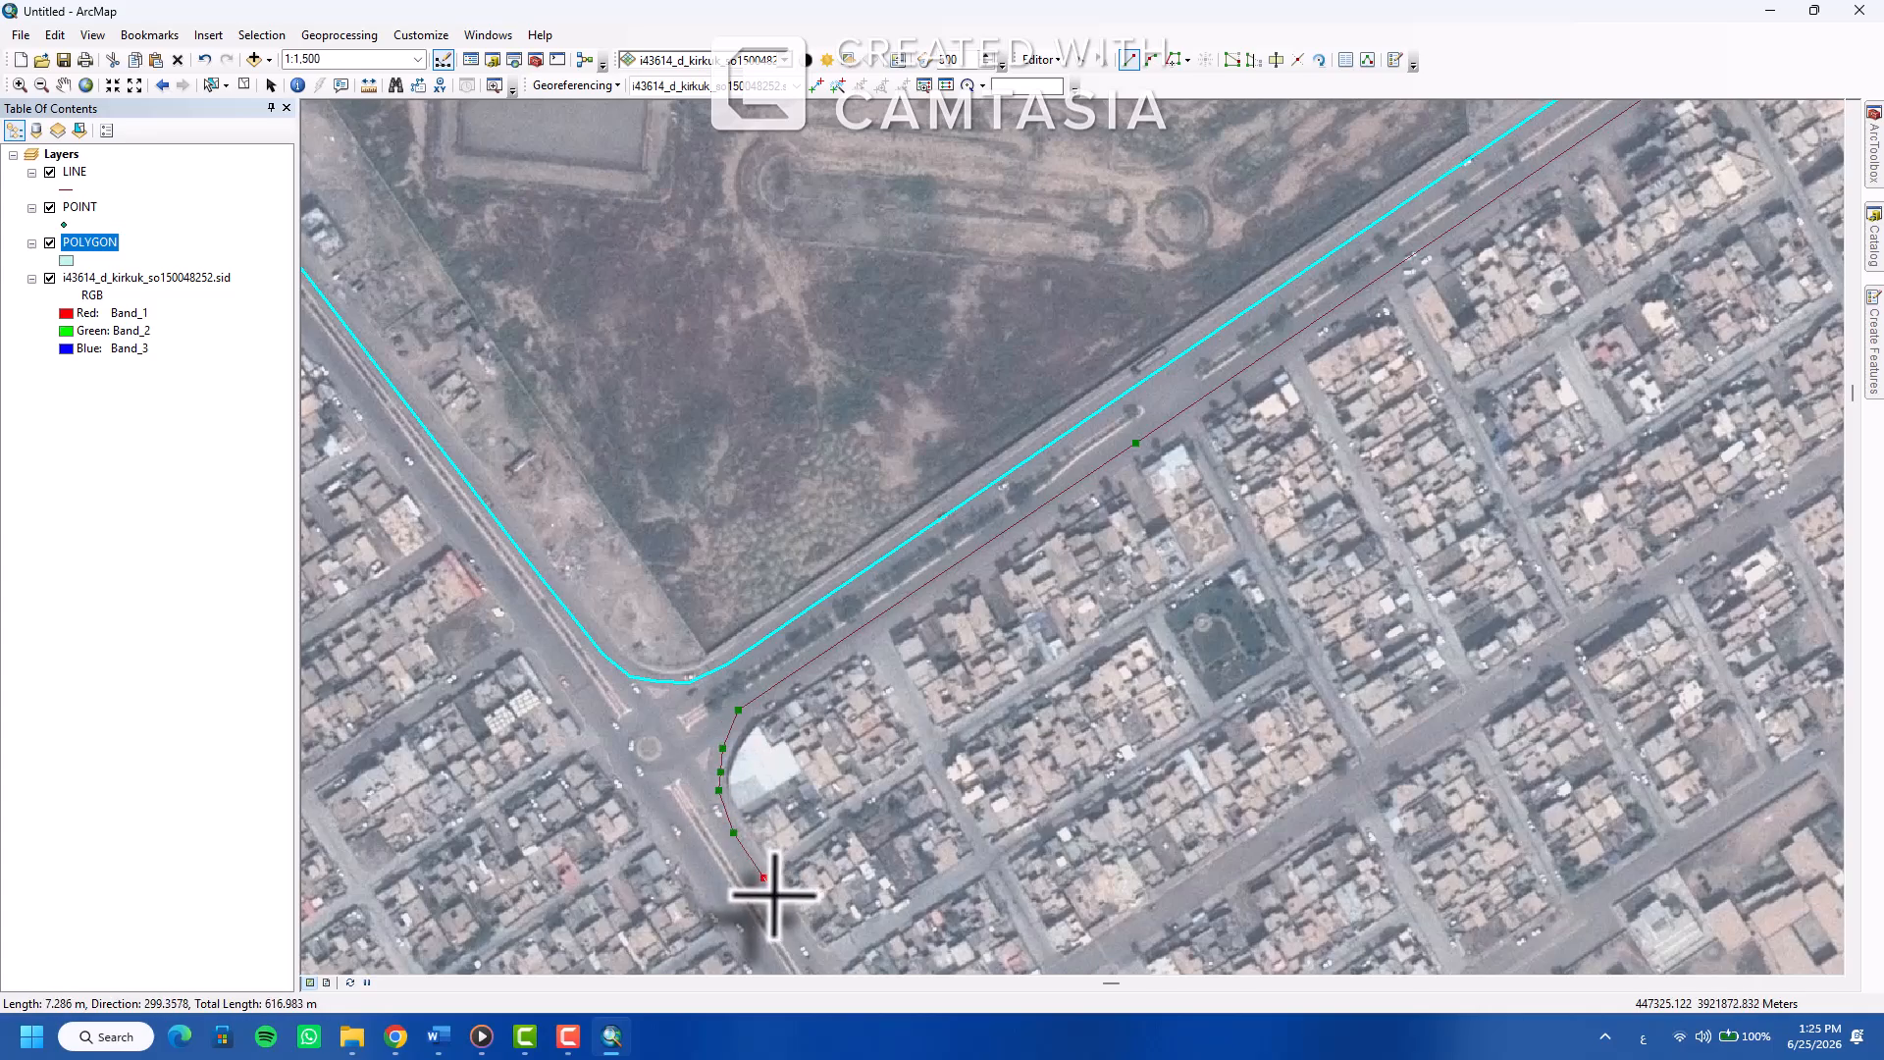
pyautogui.doubleClick(763, 877)
pyautogui.scroll(-1, 694, 736)
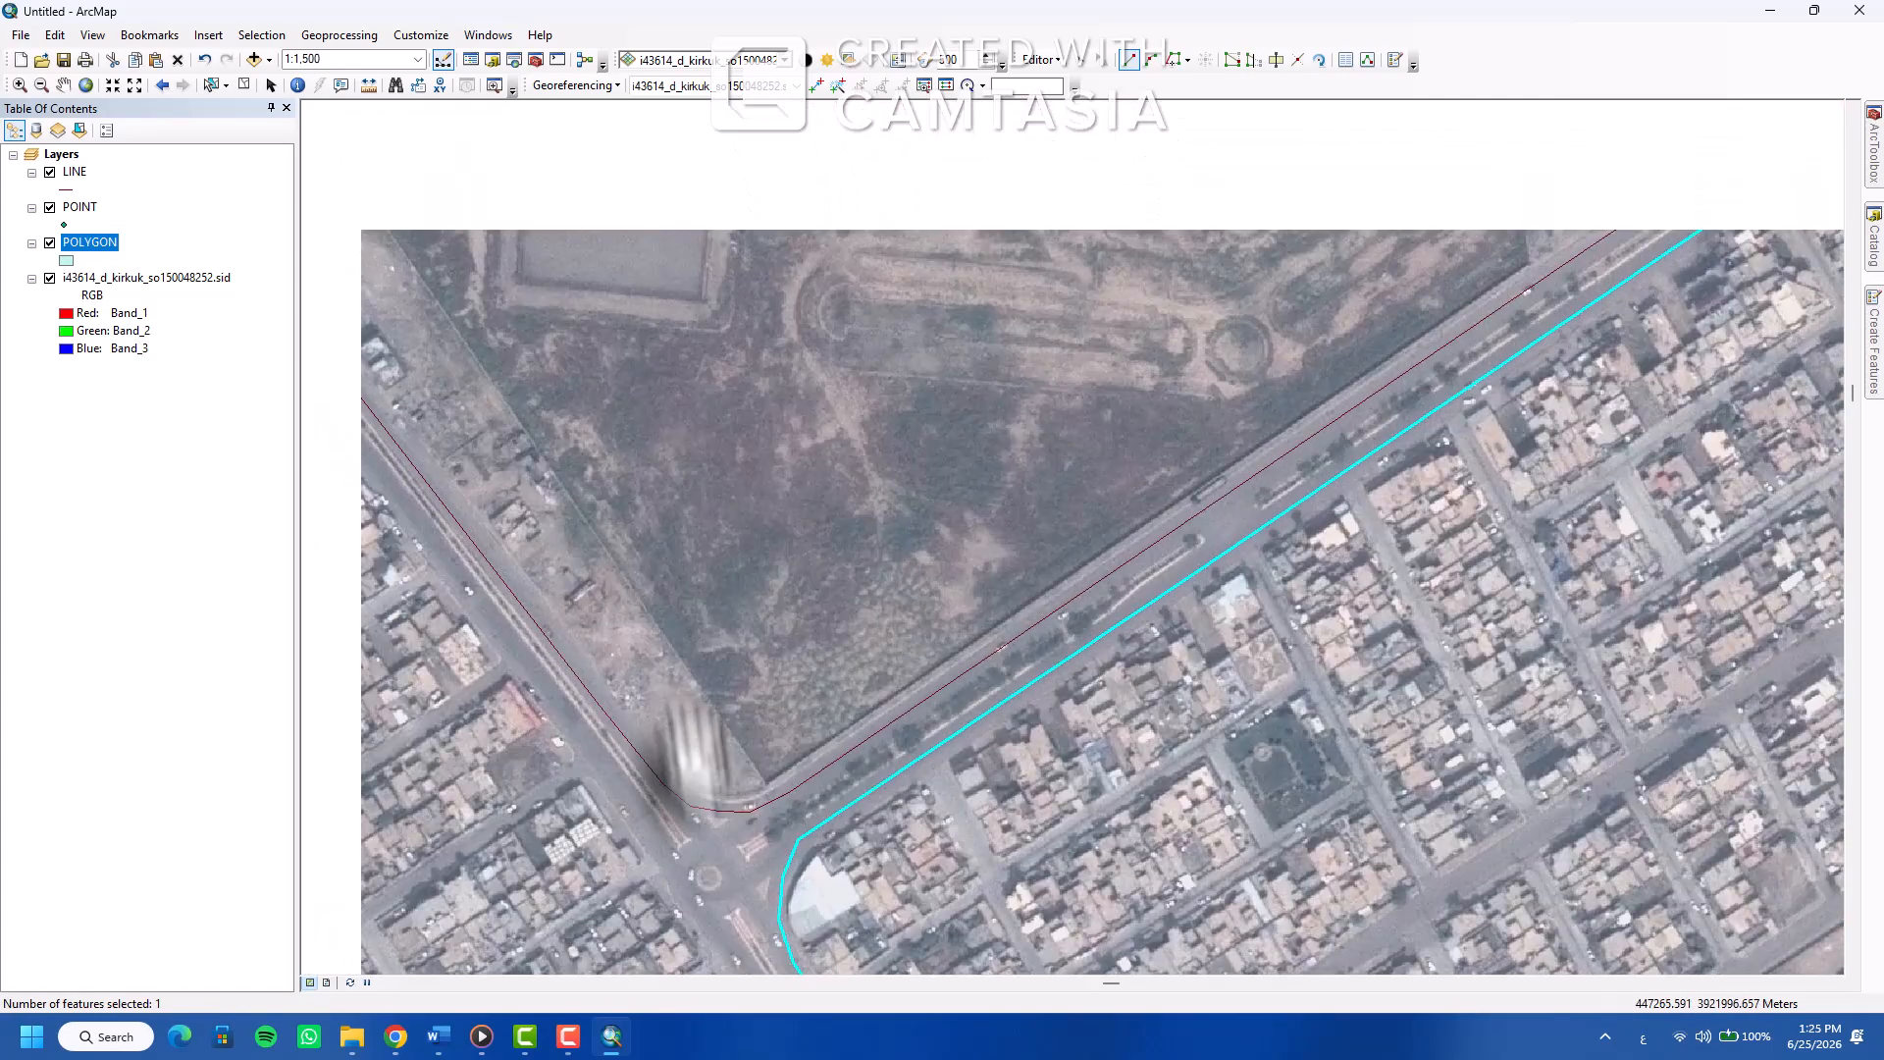
pyautogui.scroll(-1, 993, 512)
pyautogui.scroll(-1, 993, 512)
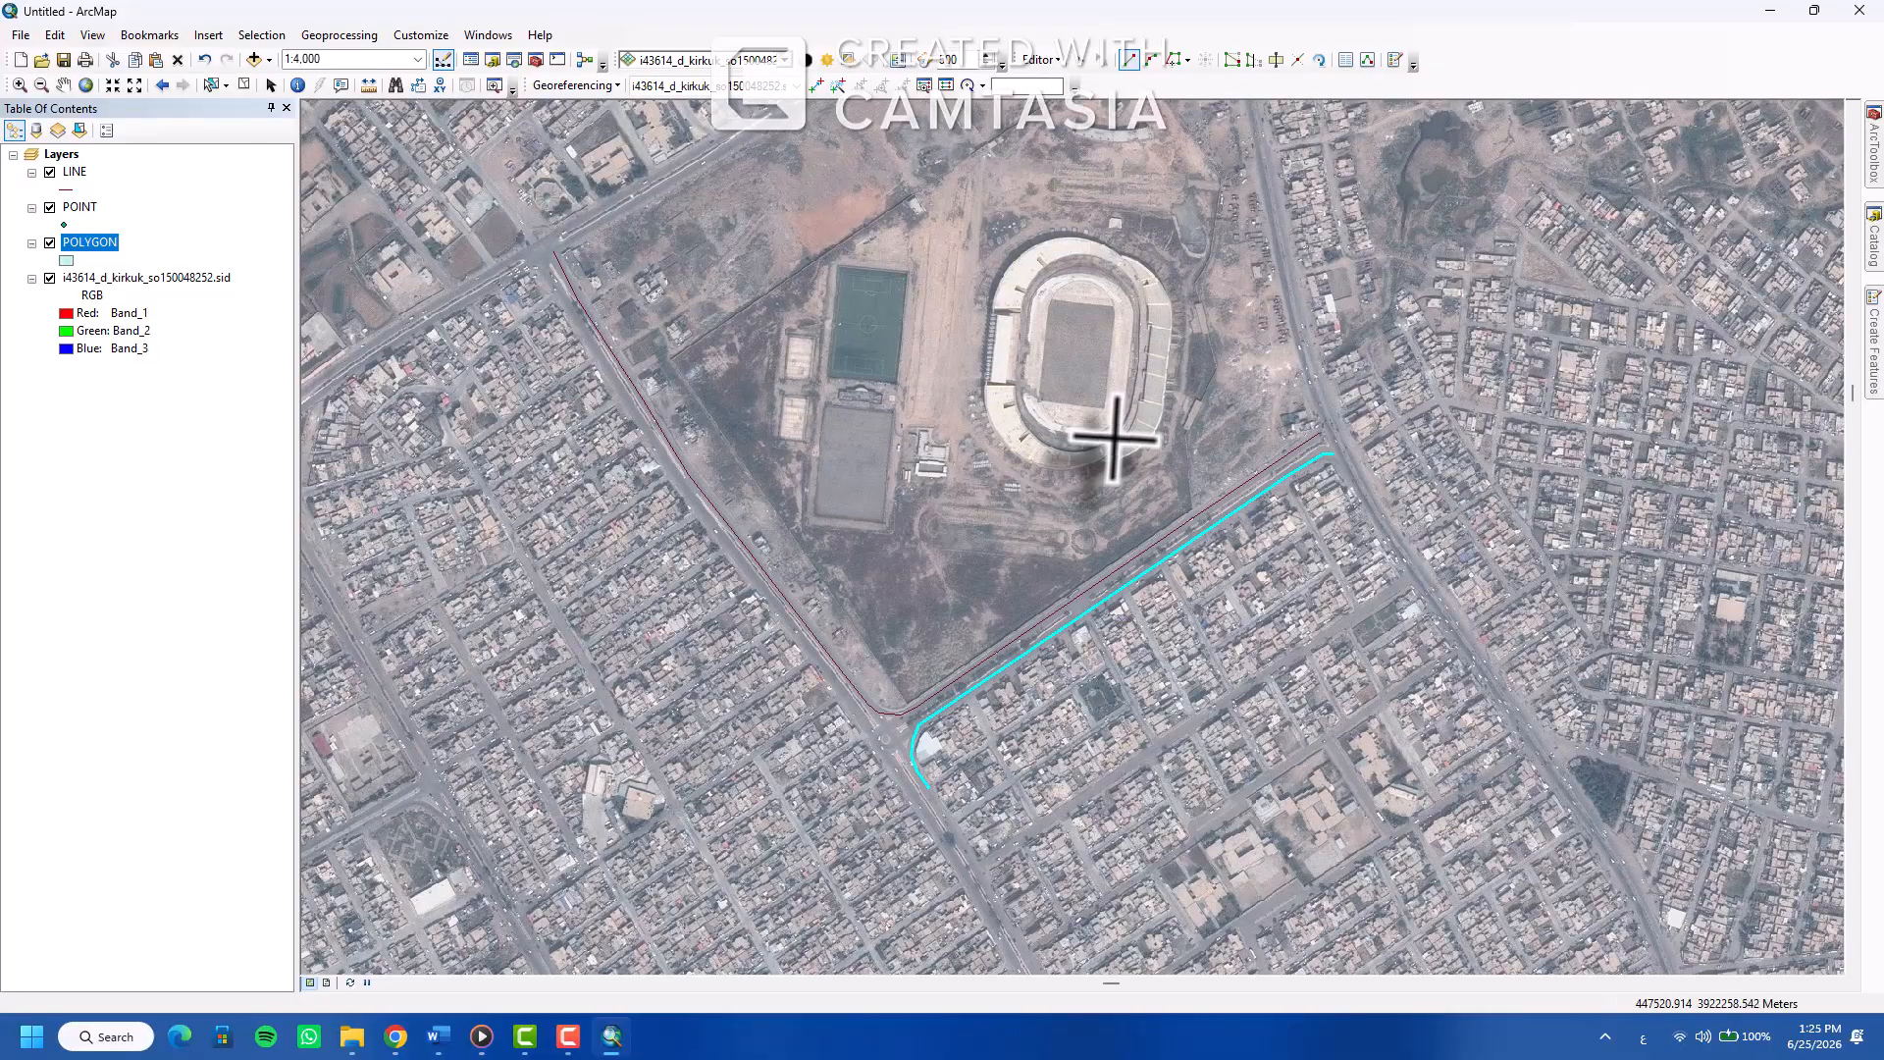
pyautogui.moveTo(1114, 441); pyautogui.dragTo(1249, 492)
pyautogui.scroll(4, 927, 723)
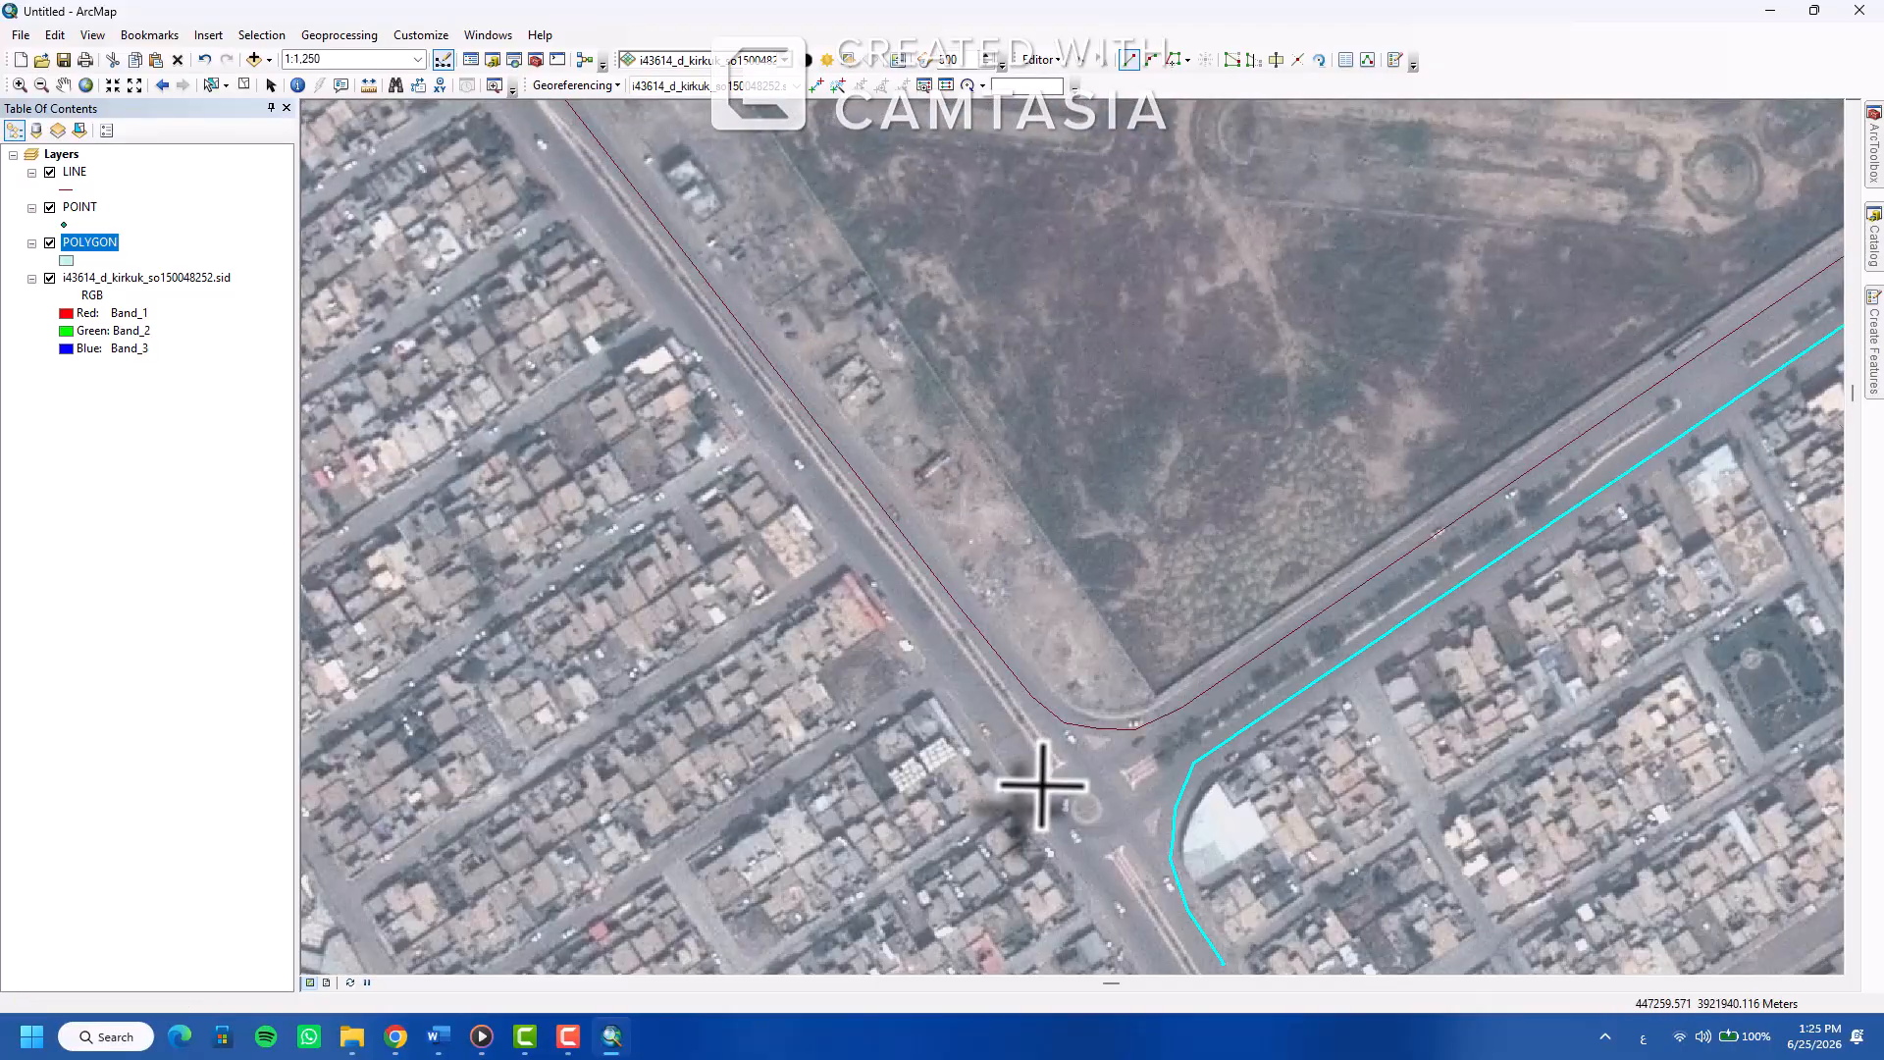
# Draw a third street line about 622 m long along the outer edge of the southwest road, northwest to the junction, and finish it
pyautogui.click(539, 128)
pyautogui.moveTo(538, 138); pyautogui.dragTo(791, 673)
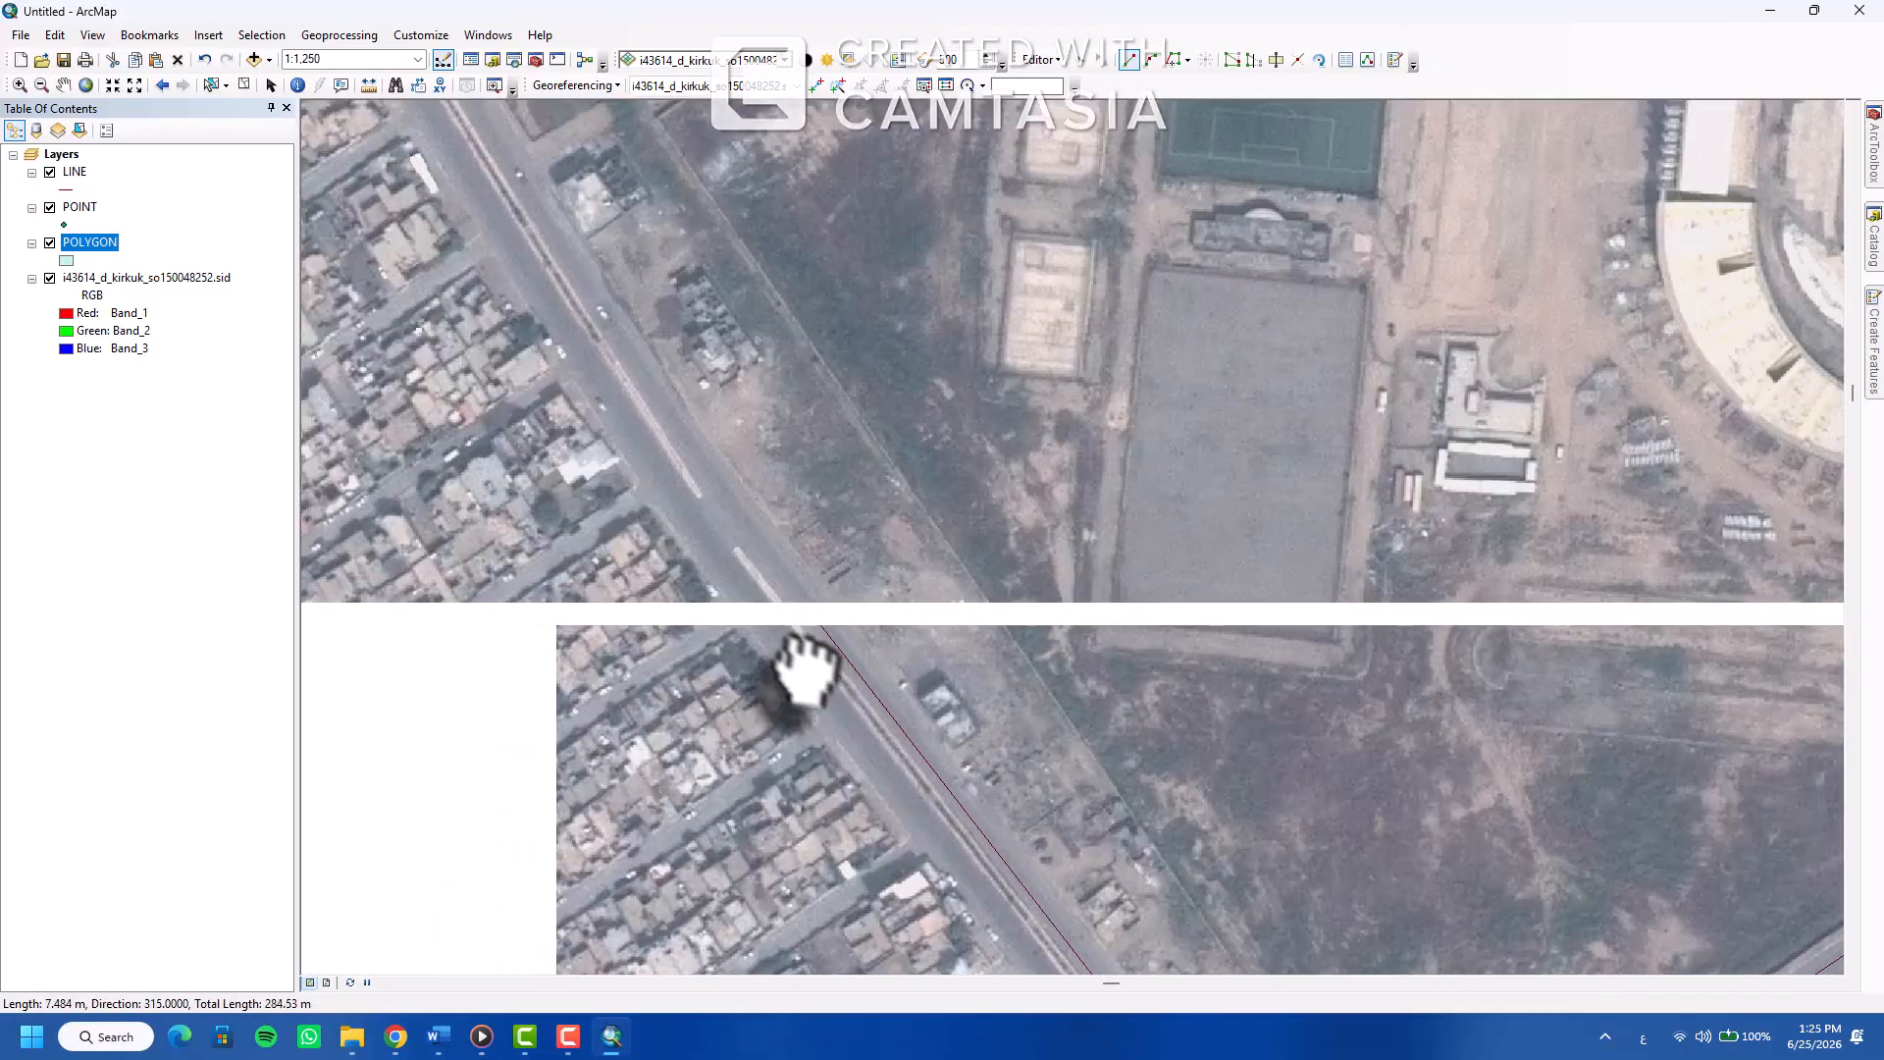
pyautogui.click(674, 497)
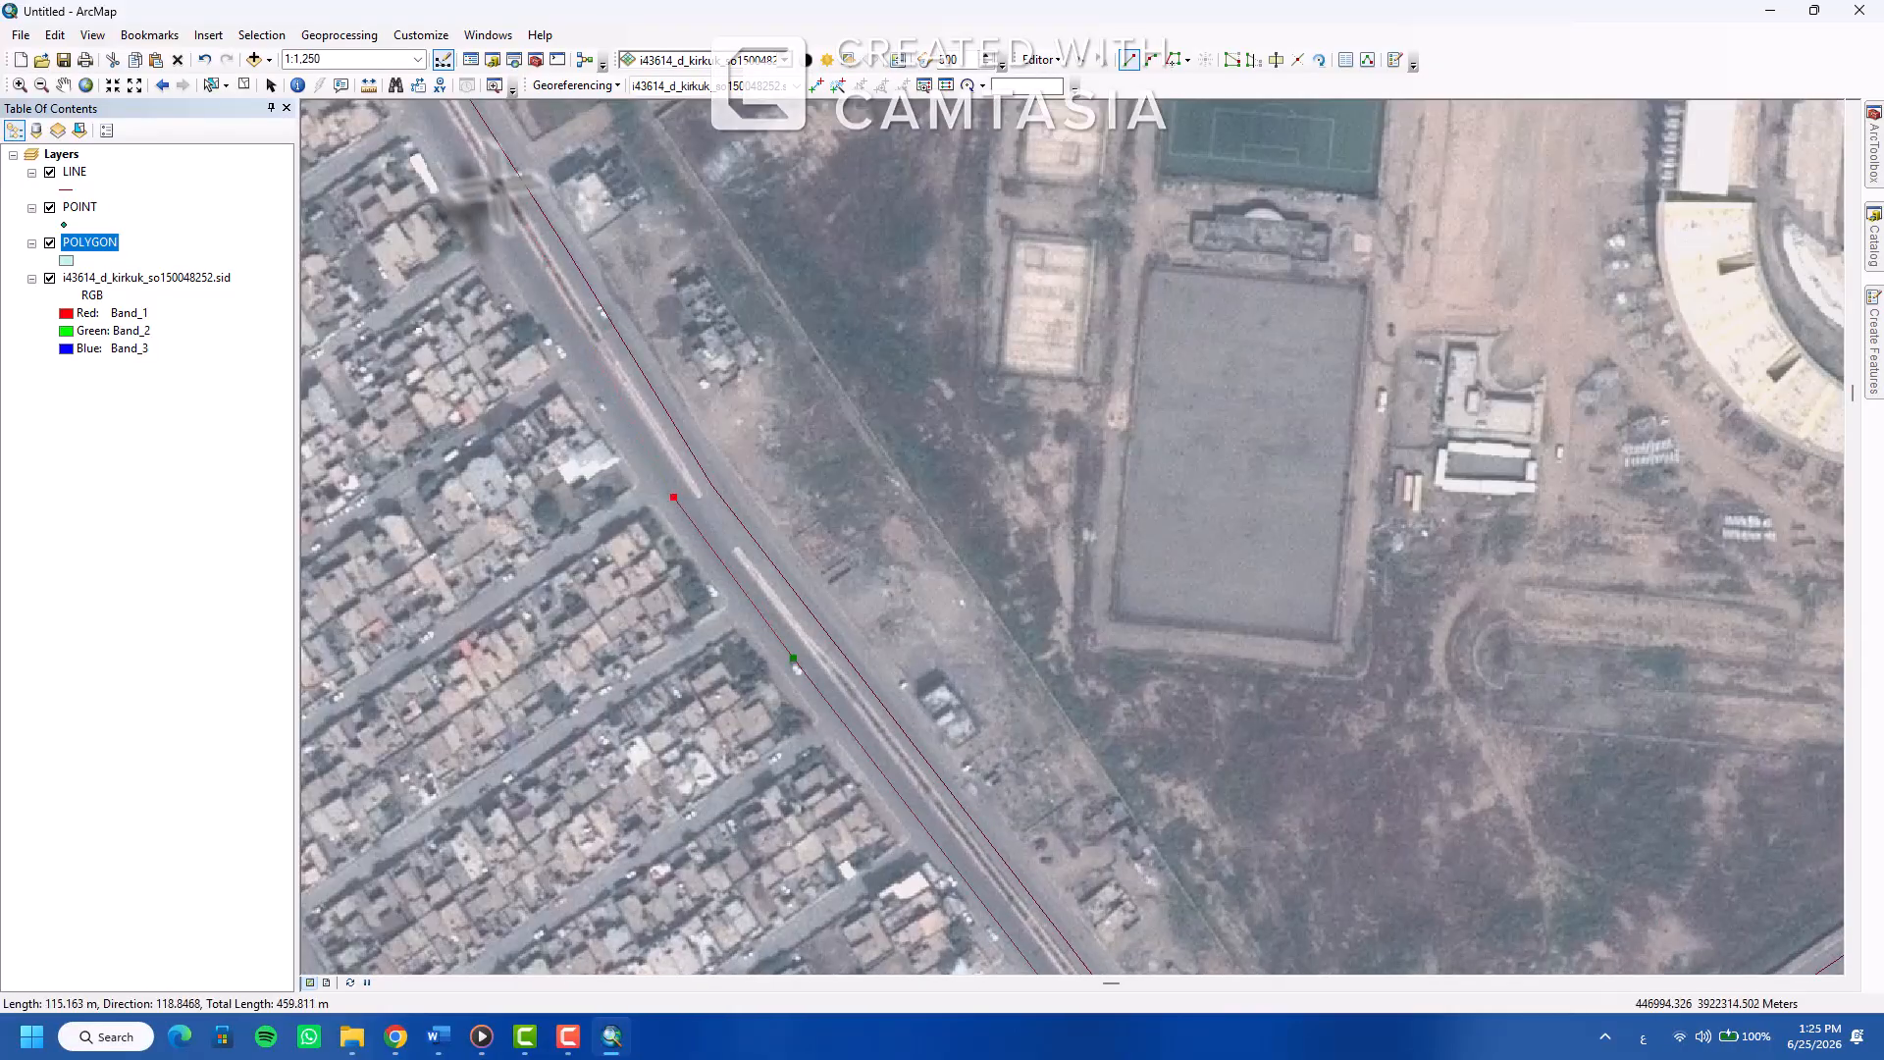
pyautogui.click(441, 134)
pyautogui.moveTo(442, 135); pyautogui.dragTo(633, 527)
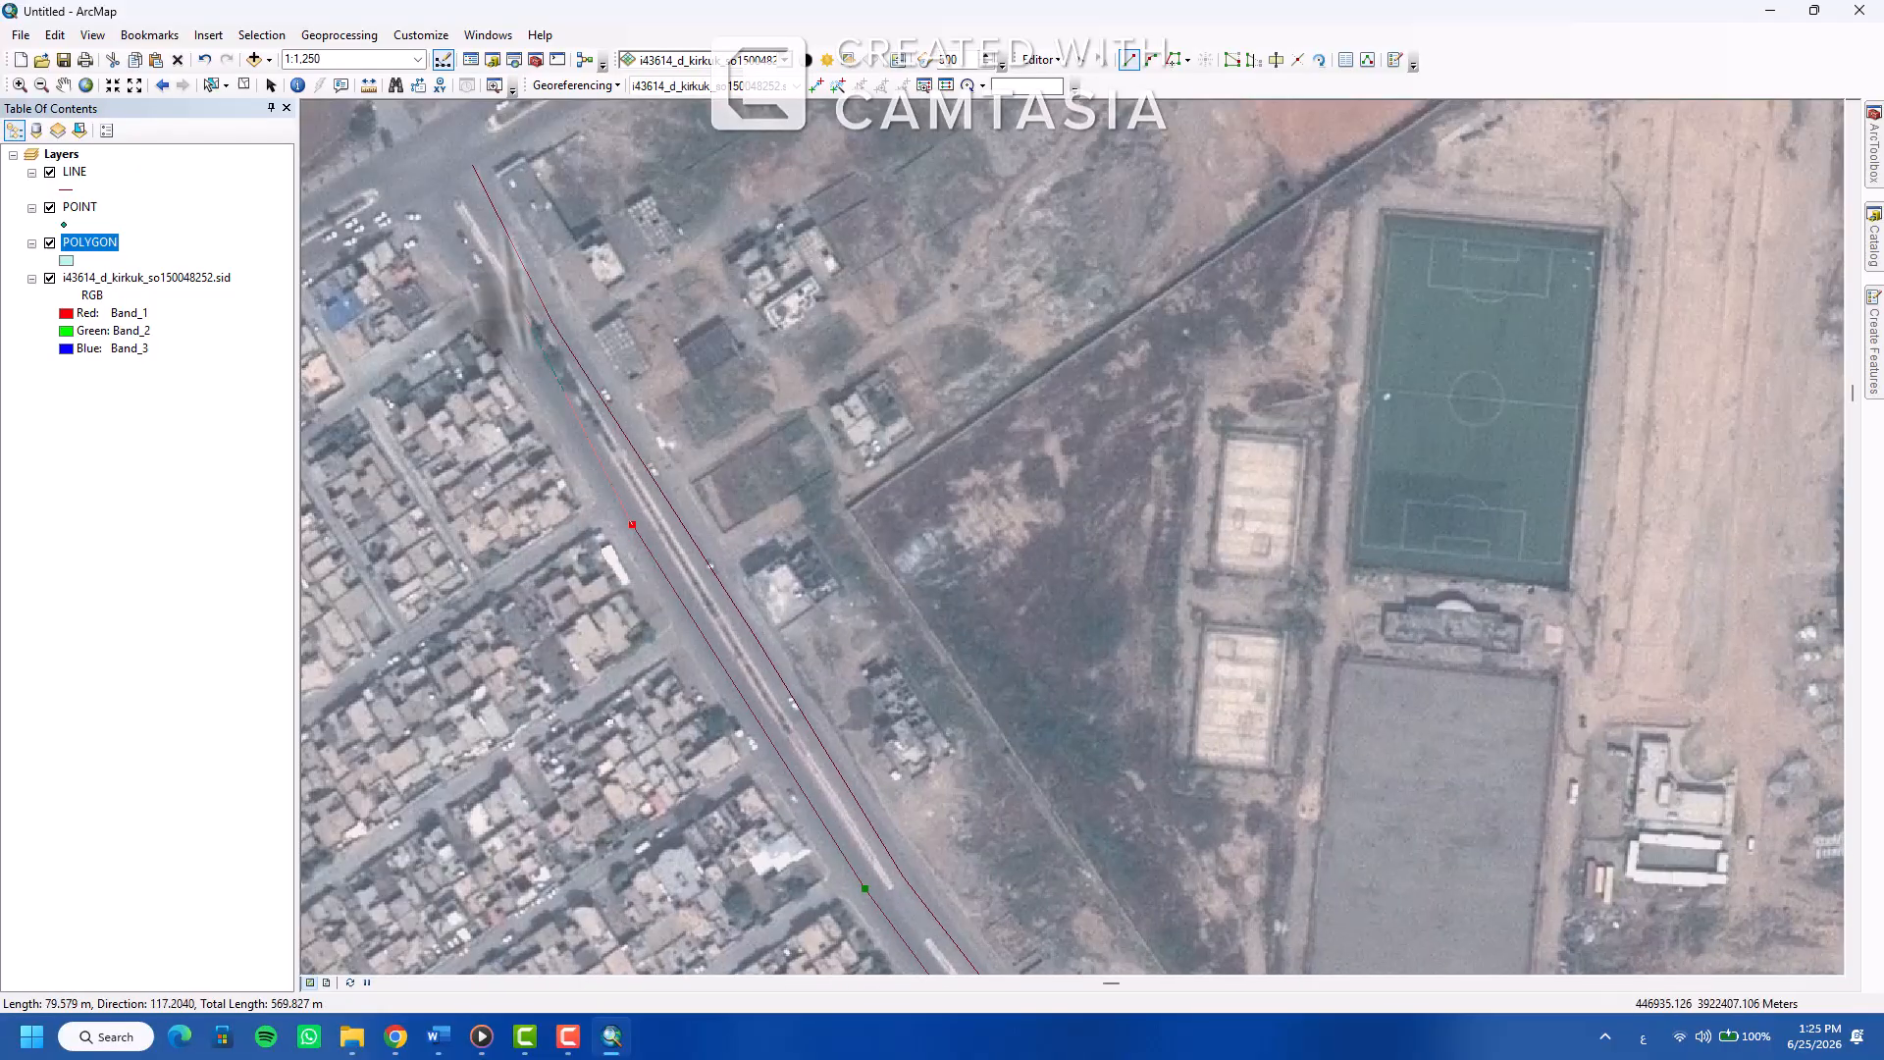
pyautogui.click(426, 195)
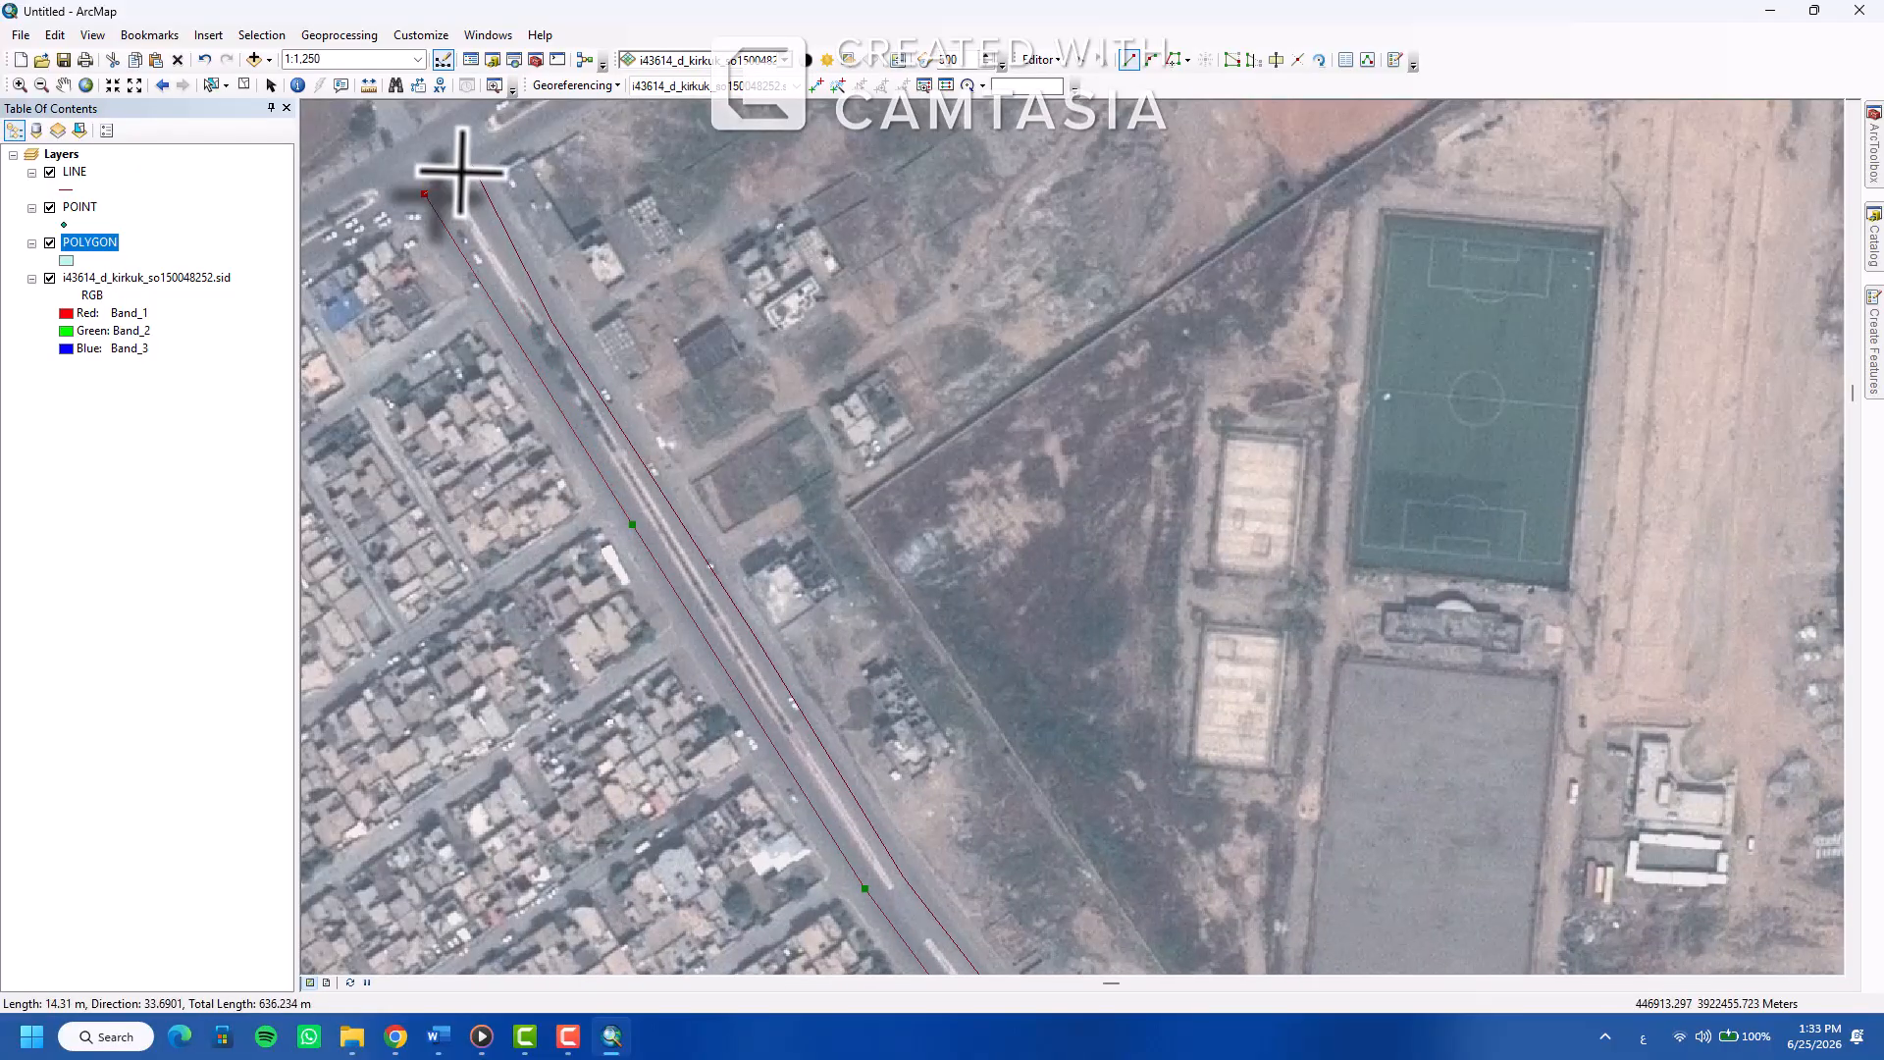
pyautogui.rightClick(456, 166)
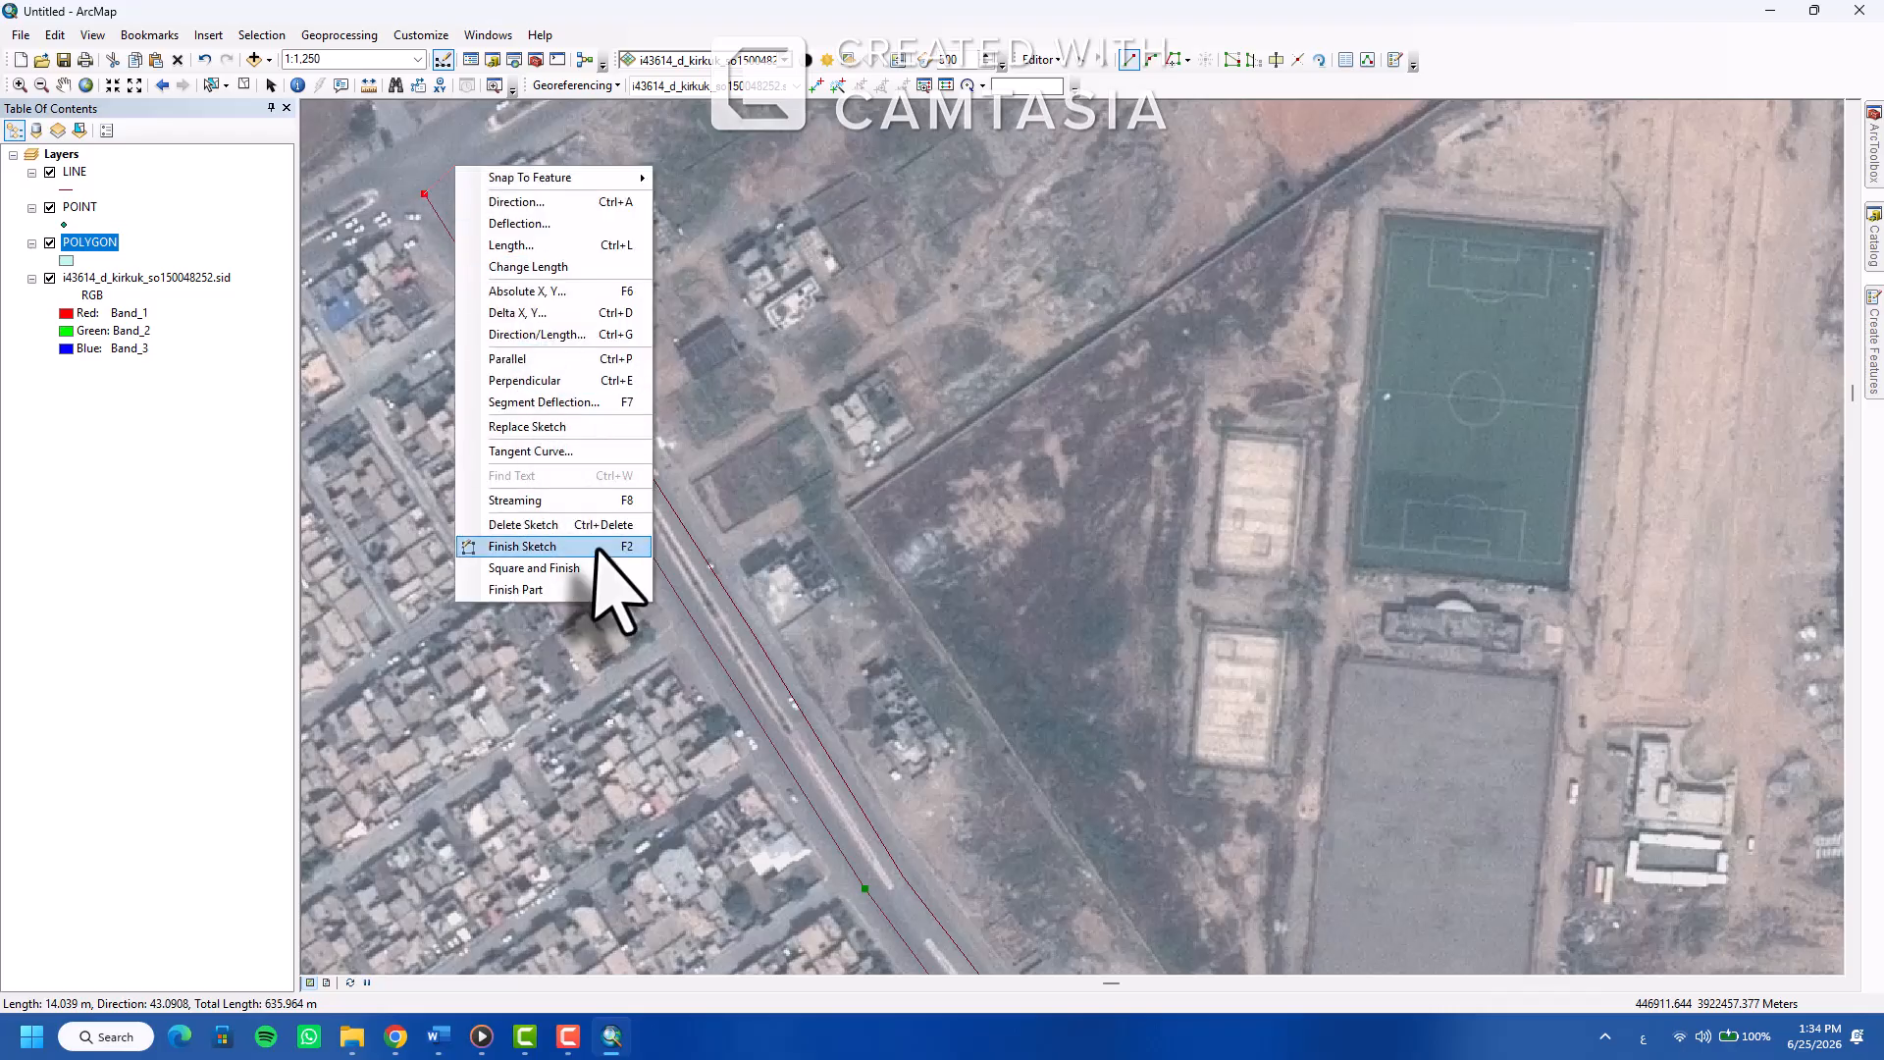
pyautogui.click(597, 546)
# Choose the POLYGON template and trace the green football pitch west of the stadium as a four-corner polygon with a perimeter of about 395 m
pyautogui.moveTo(935, 362)
pyautogui.mouseDown()
pyautogui.moveTo(559, 417)
pyautogui.moveTo(617, 395)
pyautogui.mouseUp()
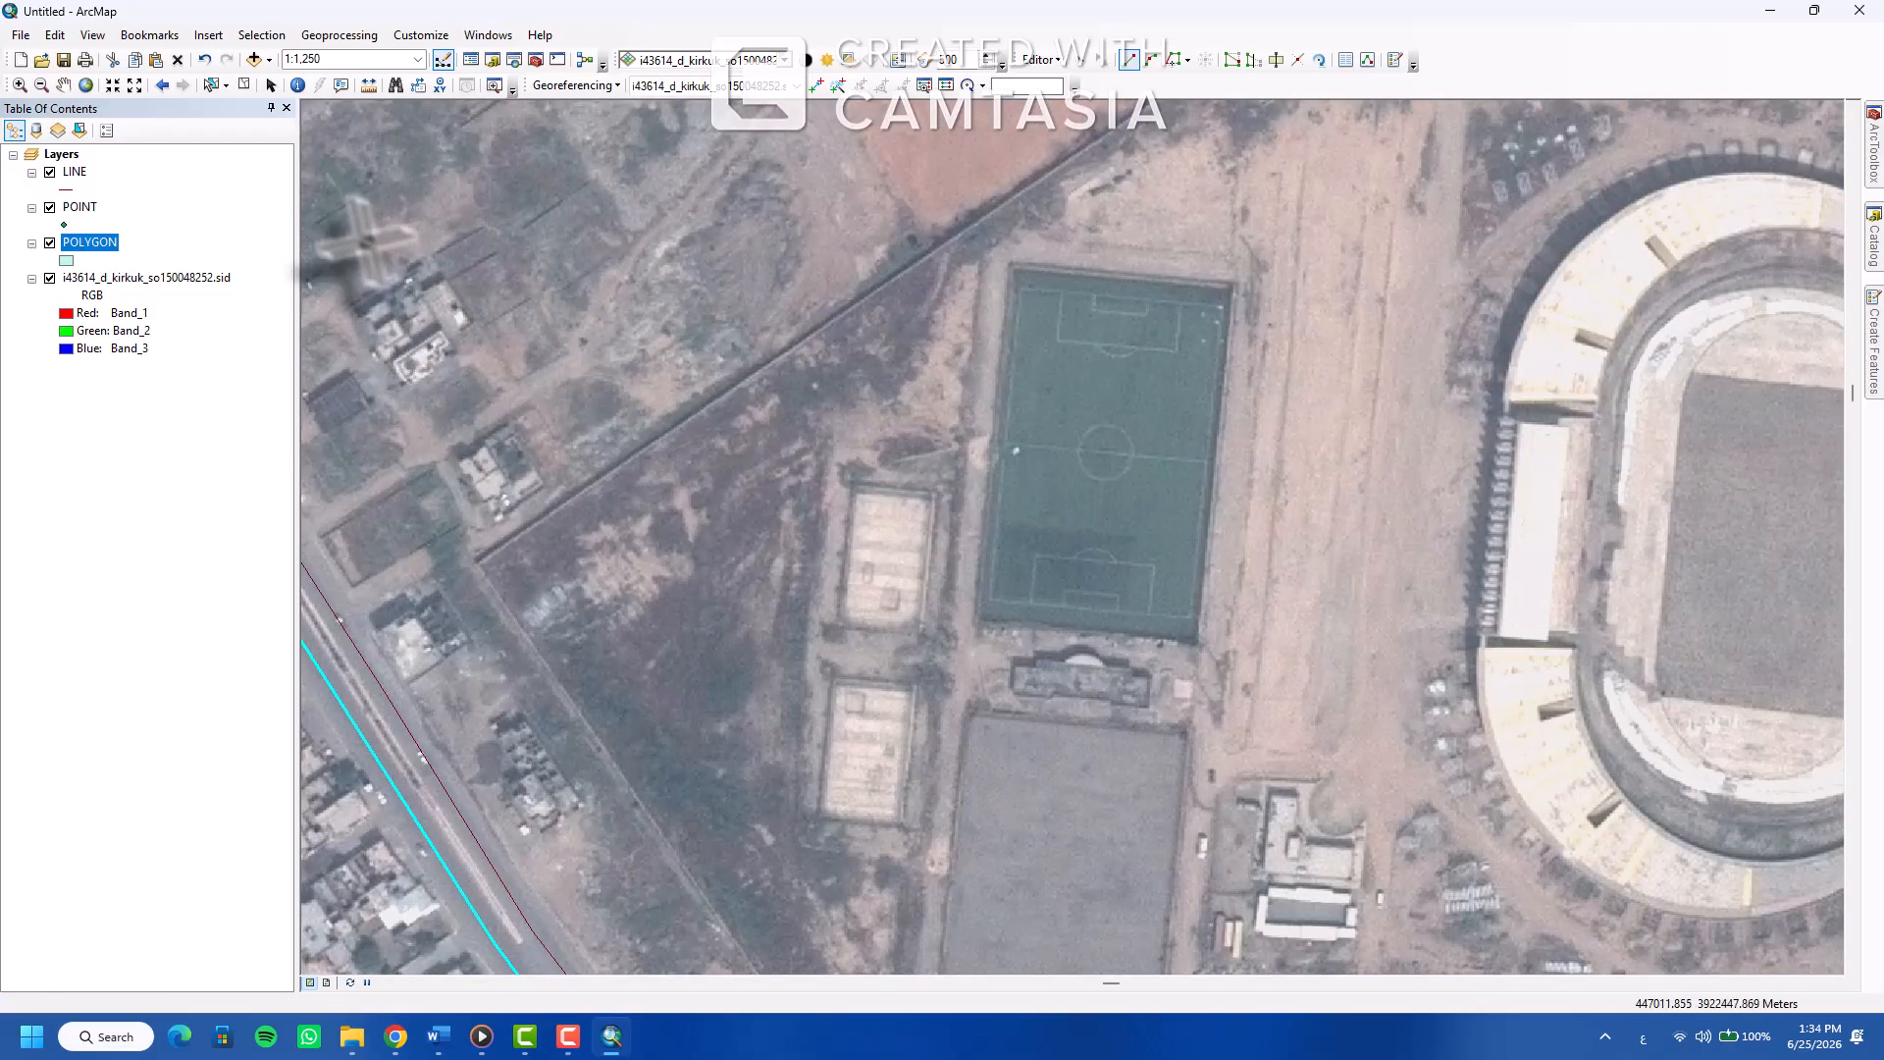
pyautogui.click(1394, 59)
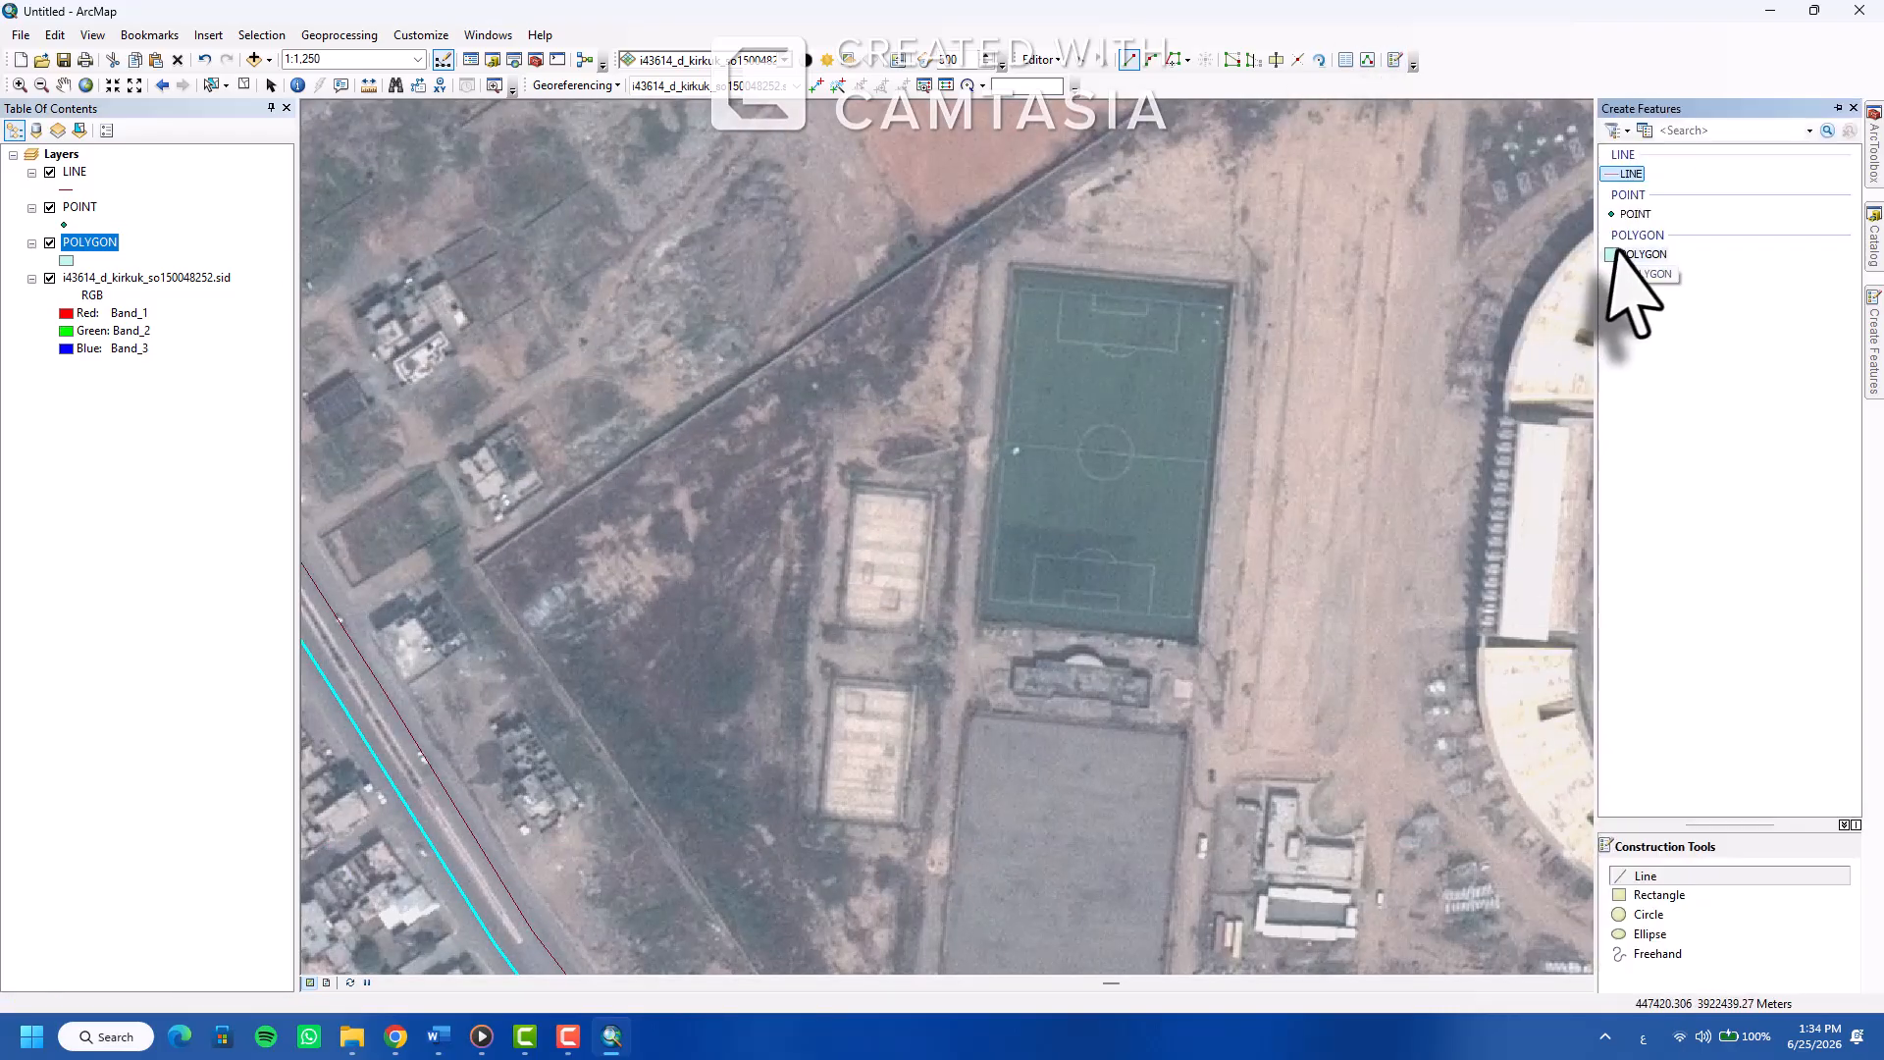
pyautogui.scroll(3, 1241, 299)
pyautogui.click(1235, 275)
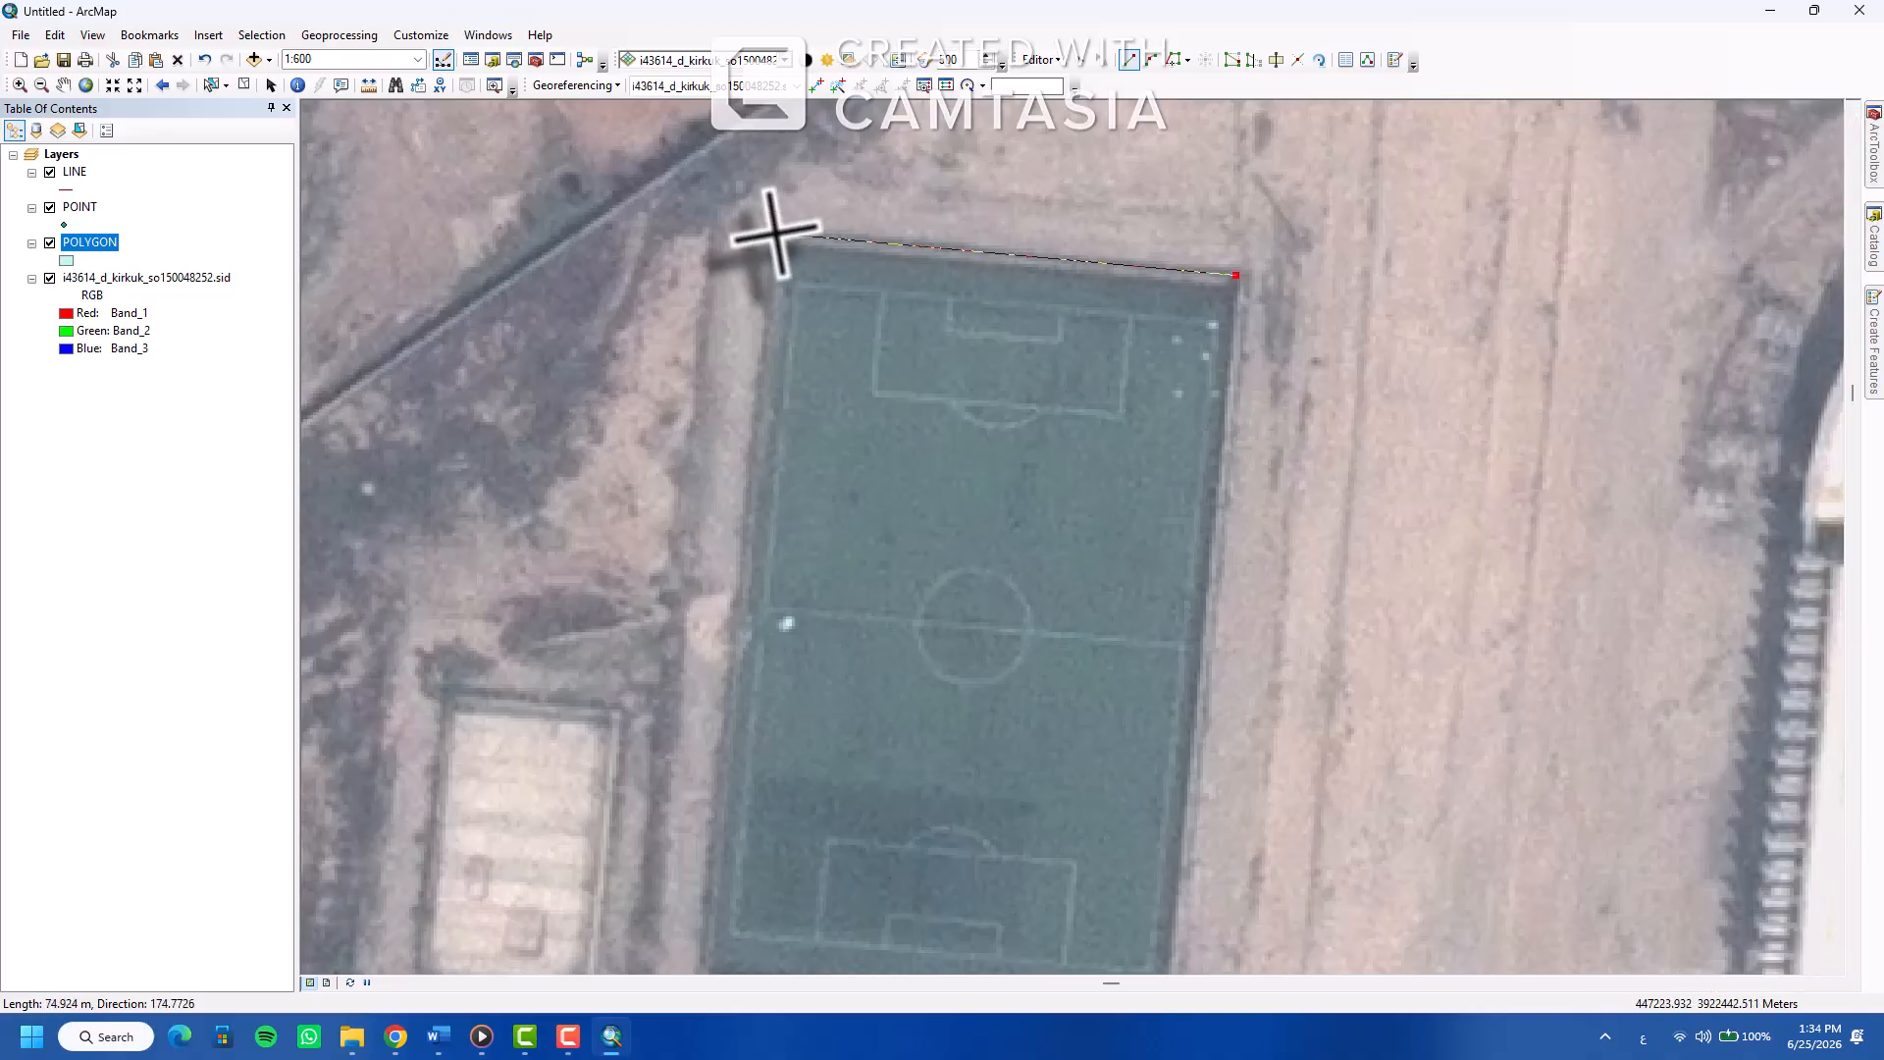
pyautogui.click(774, 235)
pyautogui.moveTo(736, 846); pyautogui.dragTo(757, 644)
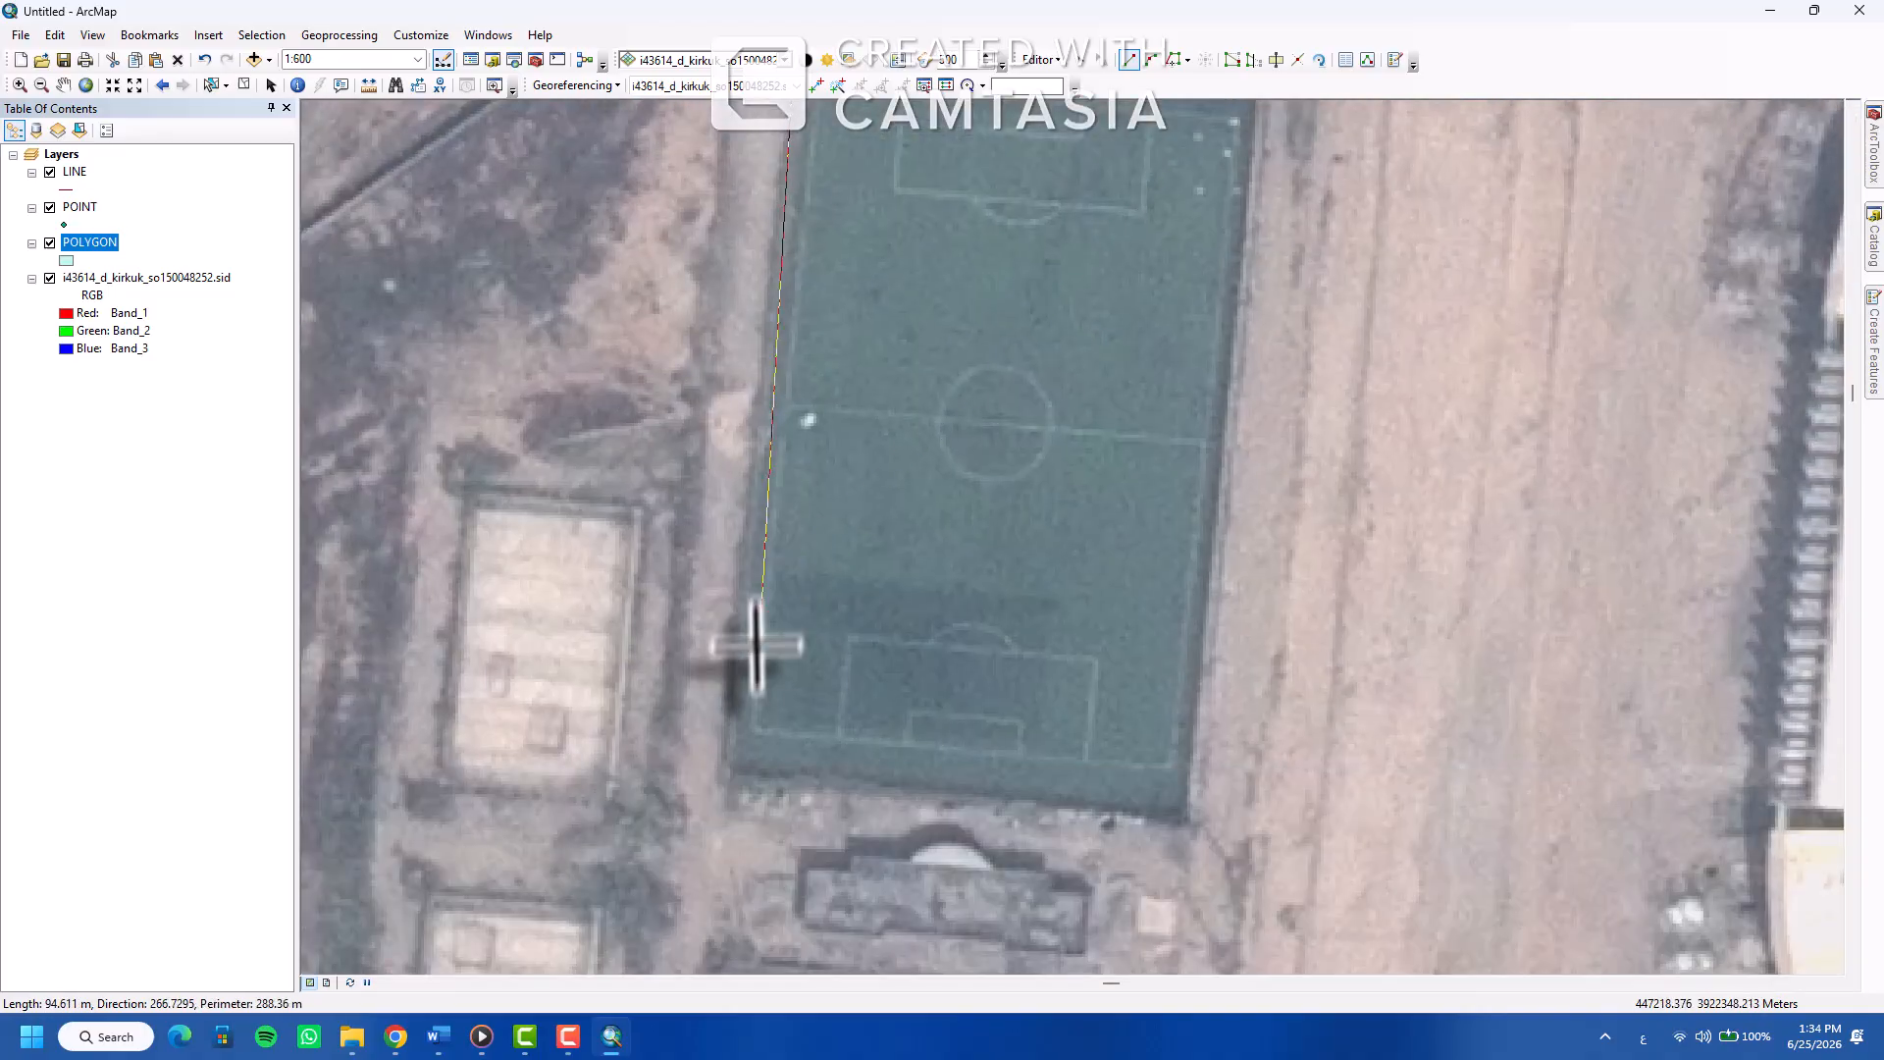
pyautogui.click(726, 773)
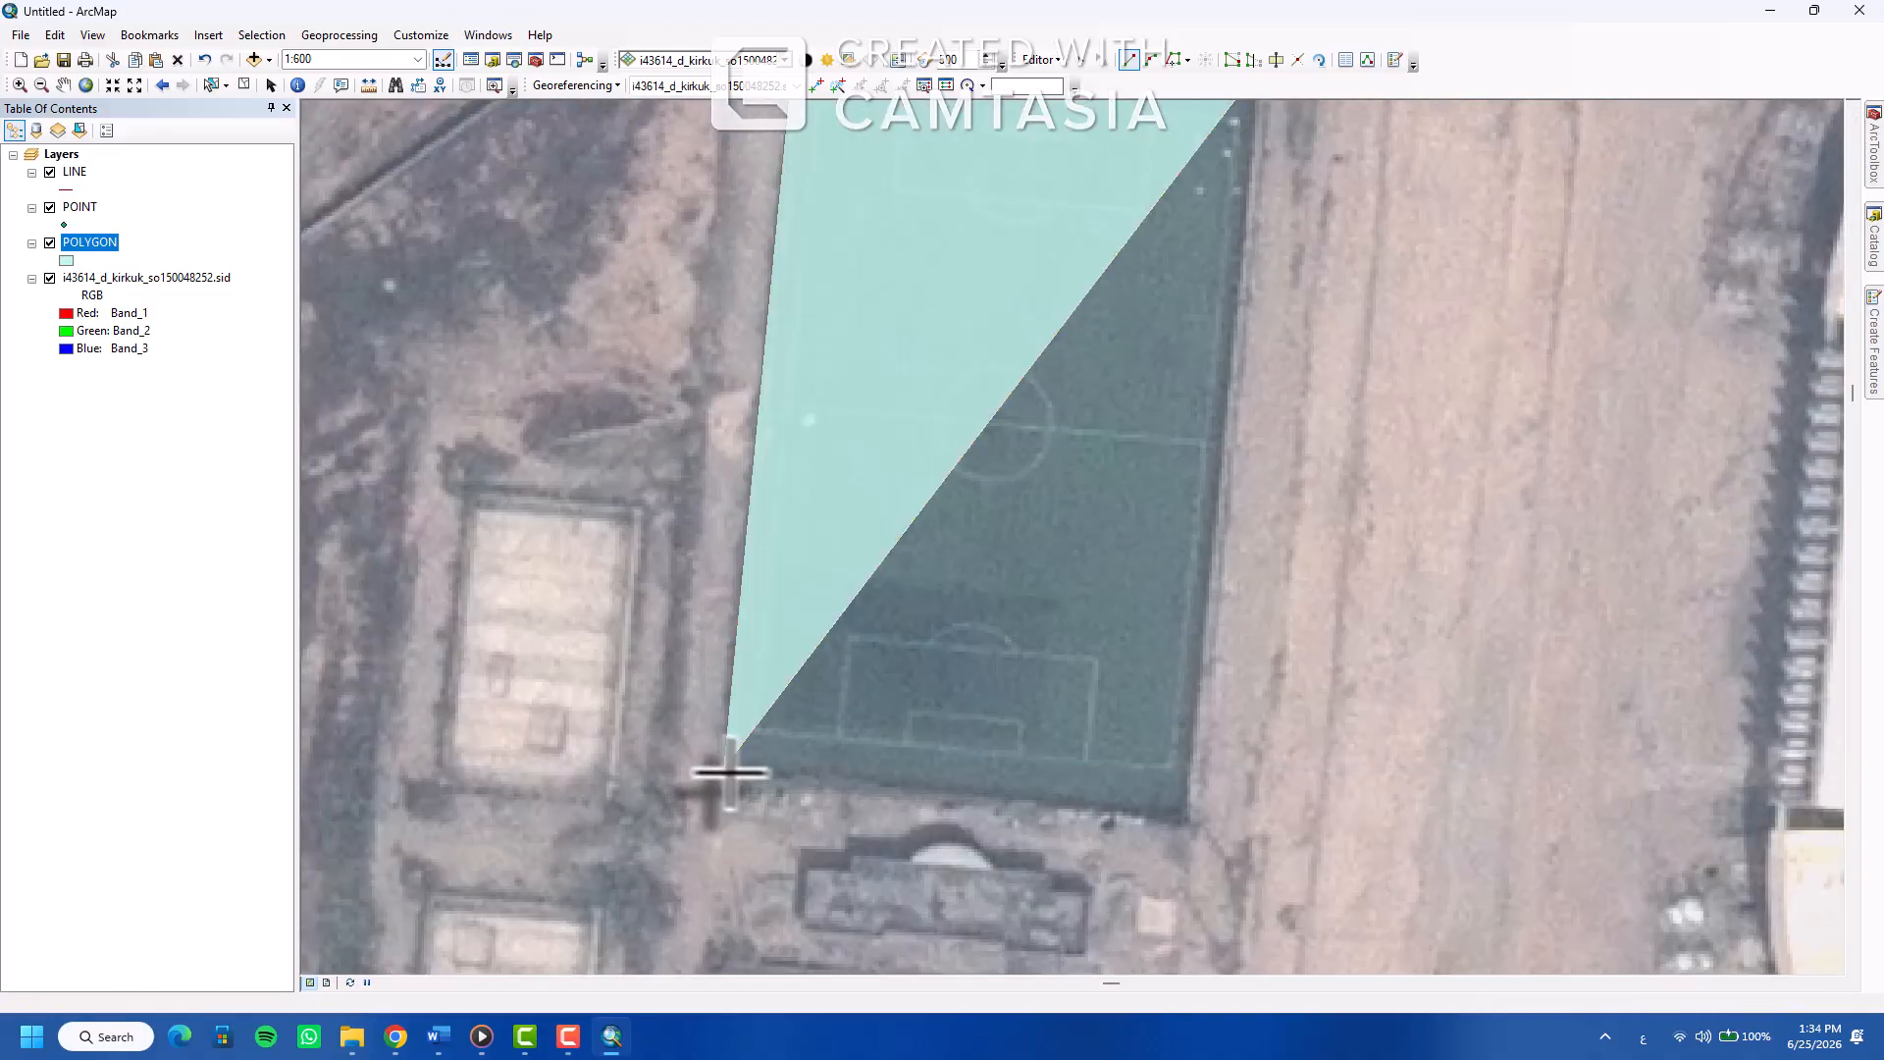
pyautogui.click(1187, 816)
pyautogui.rightClick(1190, 812)
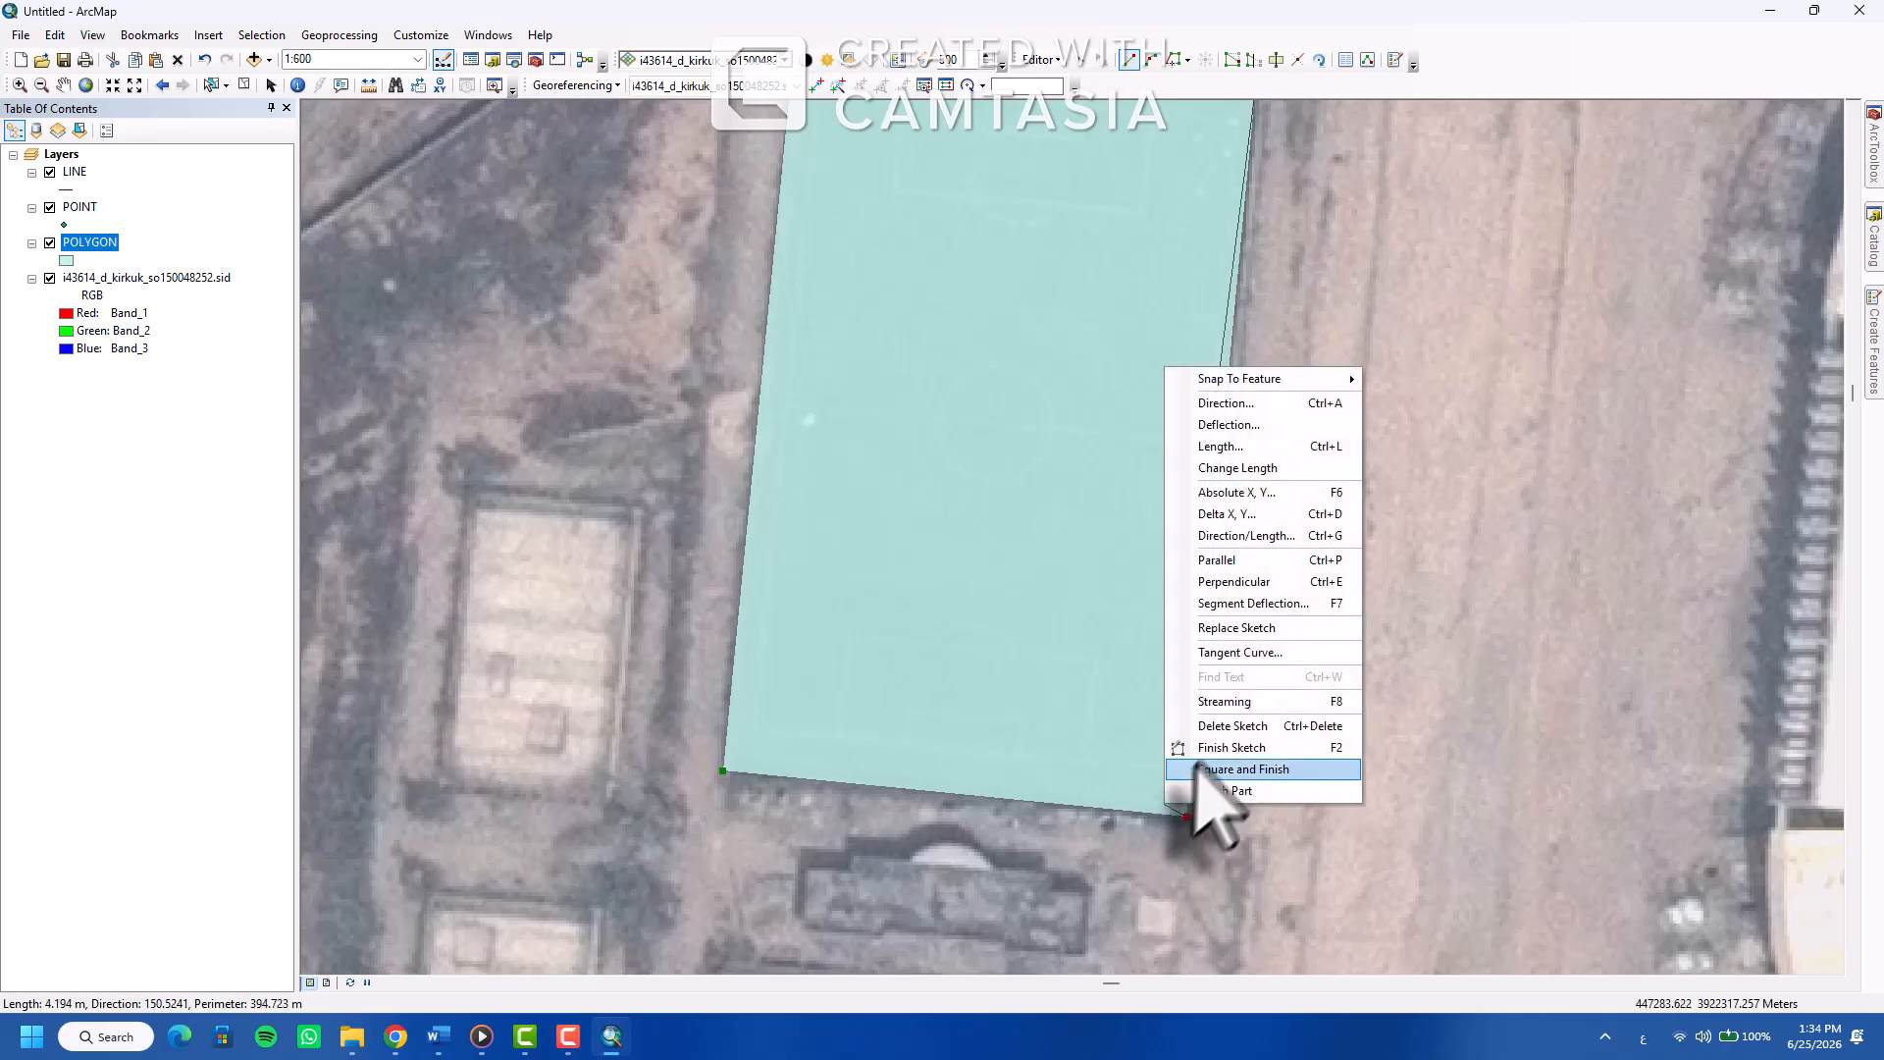
pyautogui.click(1227, 749)
# Trace the northern of the two small courts west of the green pitch as a four-corner polygon and finish it
pyautogui.click(642, 507)
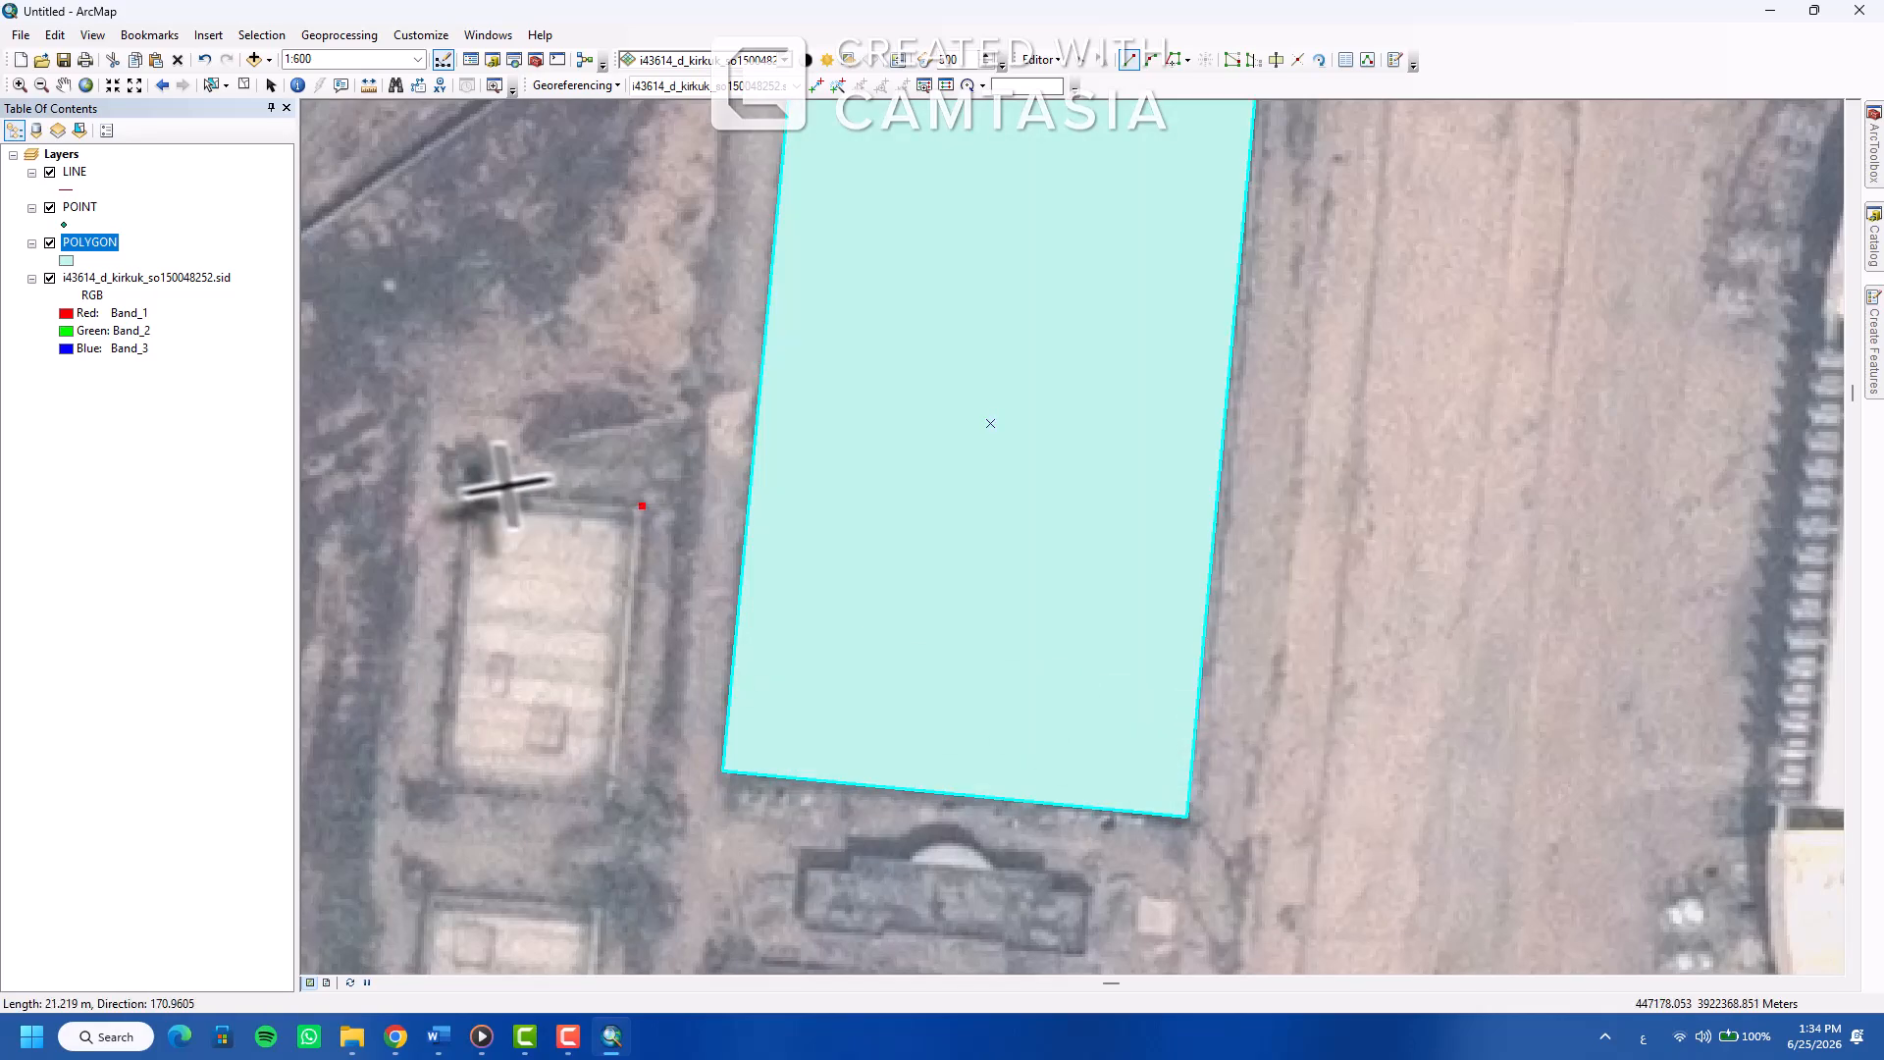
pyautogui.click(471, 488)
pyautogui.click(440, 782)
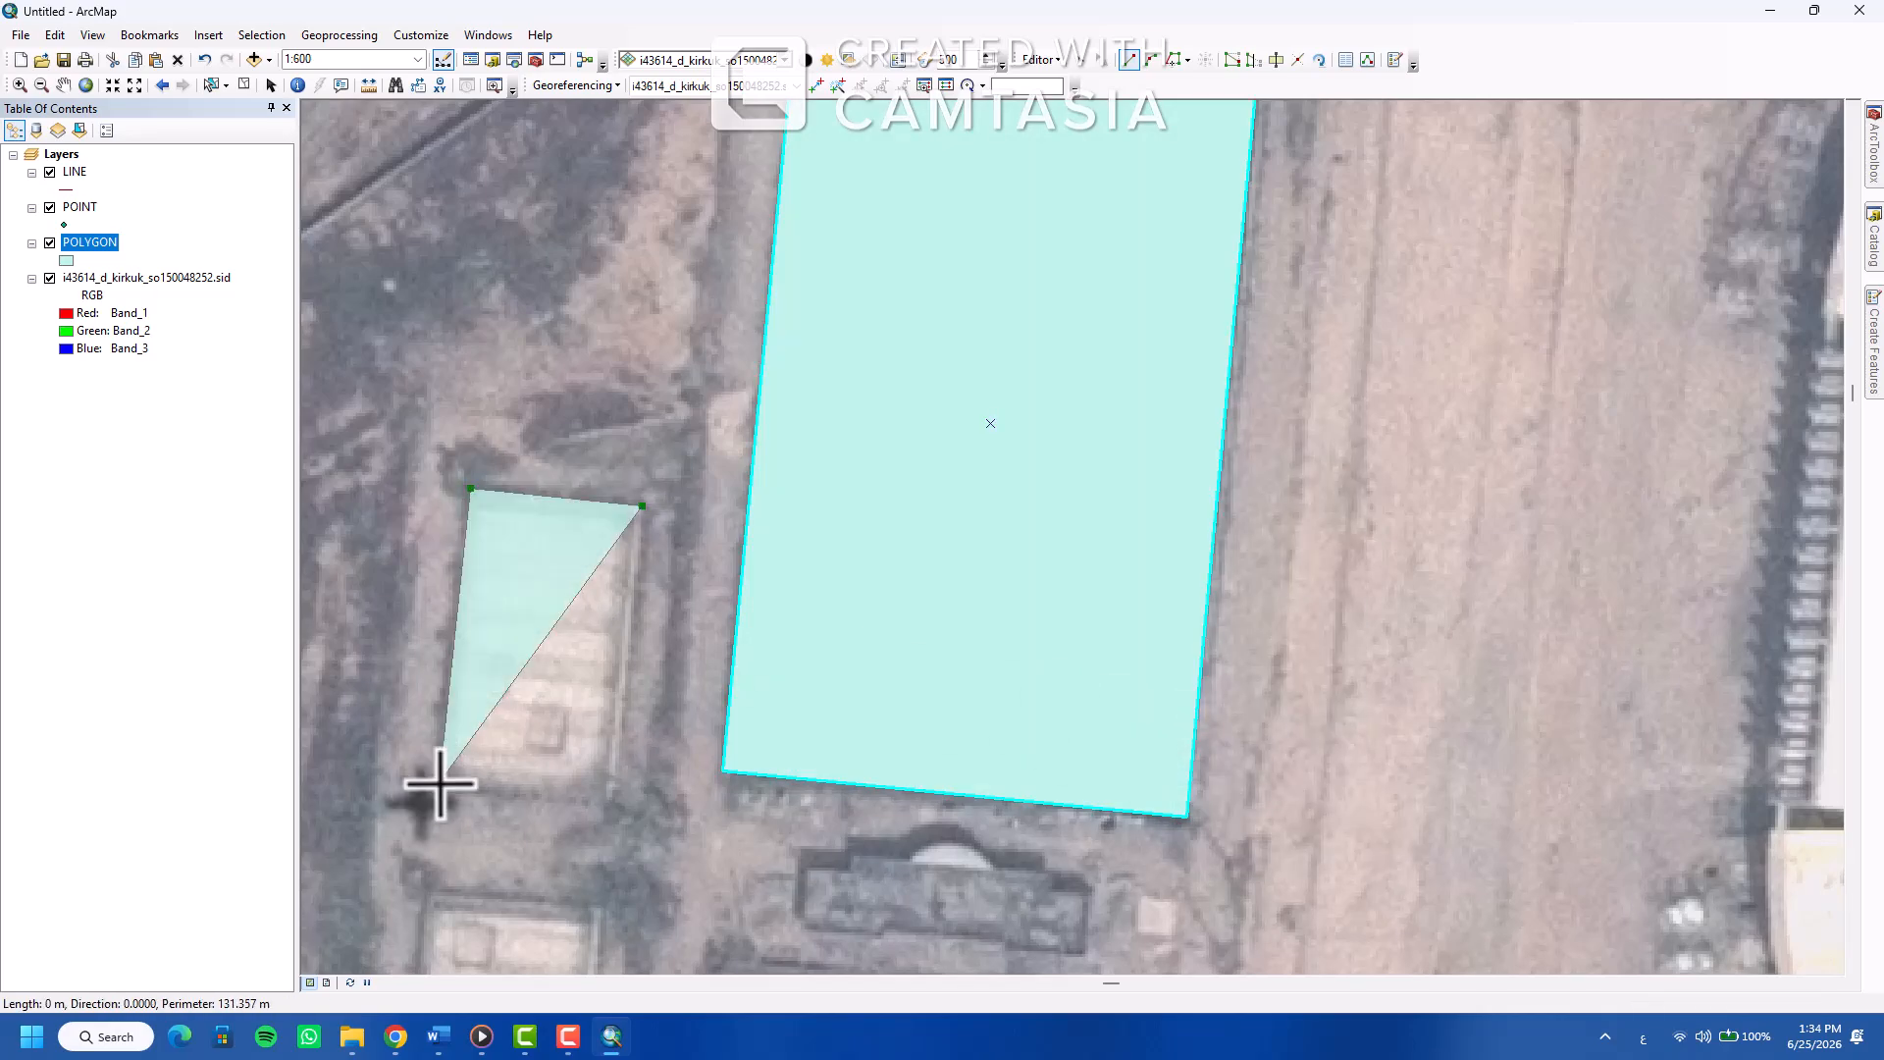
pyautogui.click(608, 802)
pyautogui.rightClick(608, 802)
pyautogui.click(632, 743)
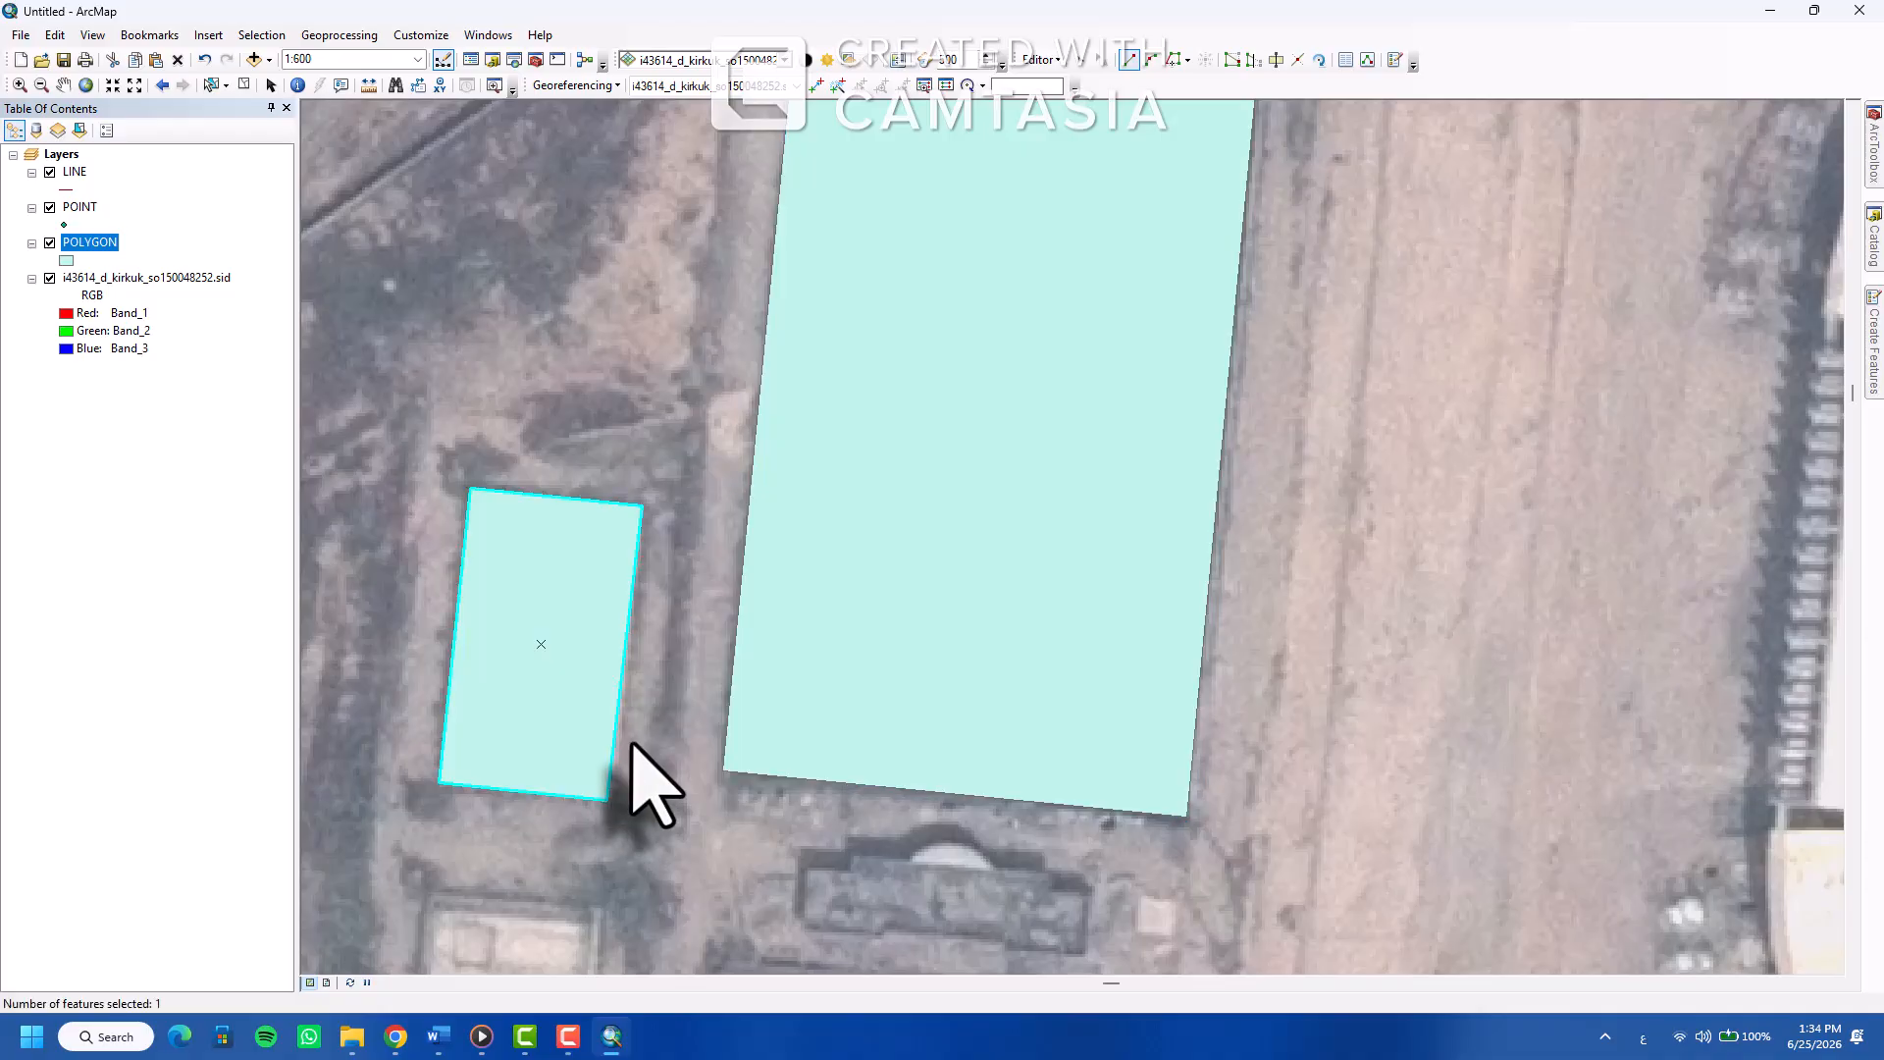
# Trace the stepped outline of the building south of the green pitch, including its curved front, as a polygon about 119 m in perimeter
pyautogui.scroll(-1, 634, 744)
pyautogui.scroll(1, 634, 744)
pyautogui.moveTo(654, 782); pyautogui.dragTo(708, 537)
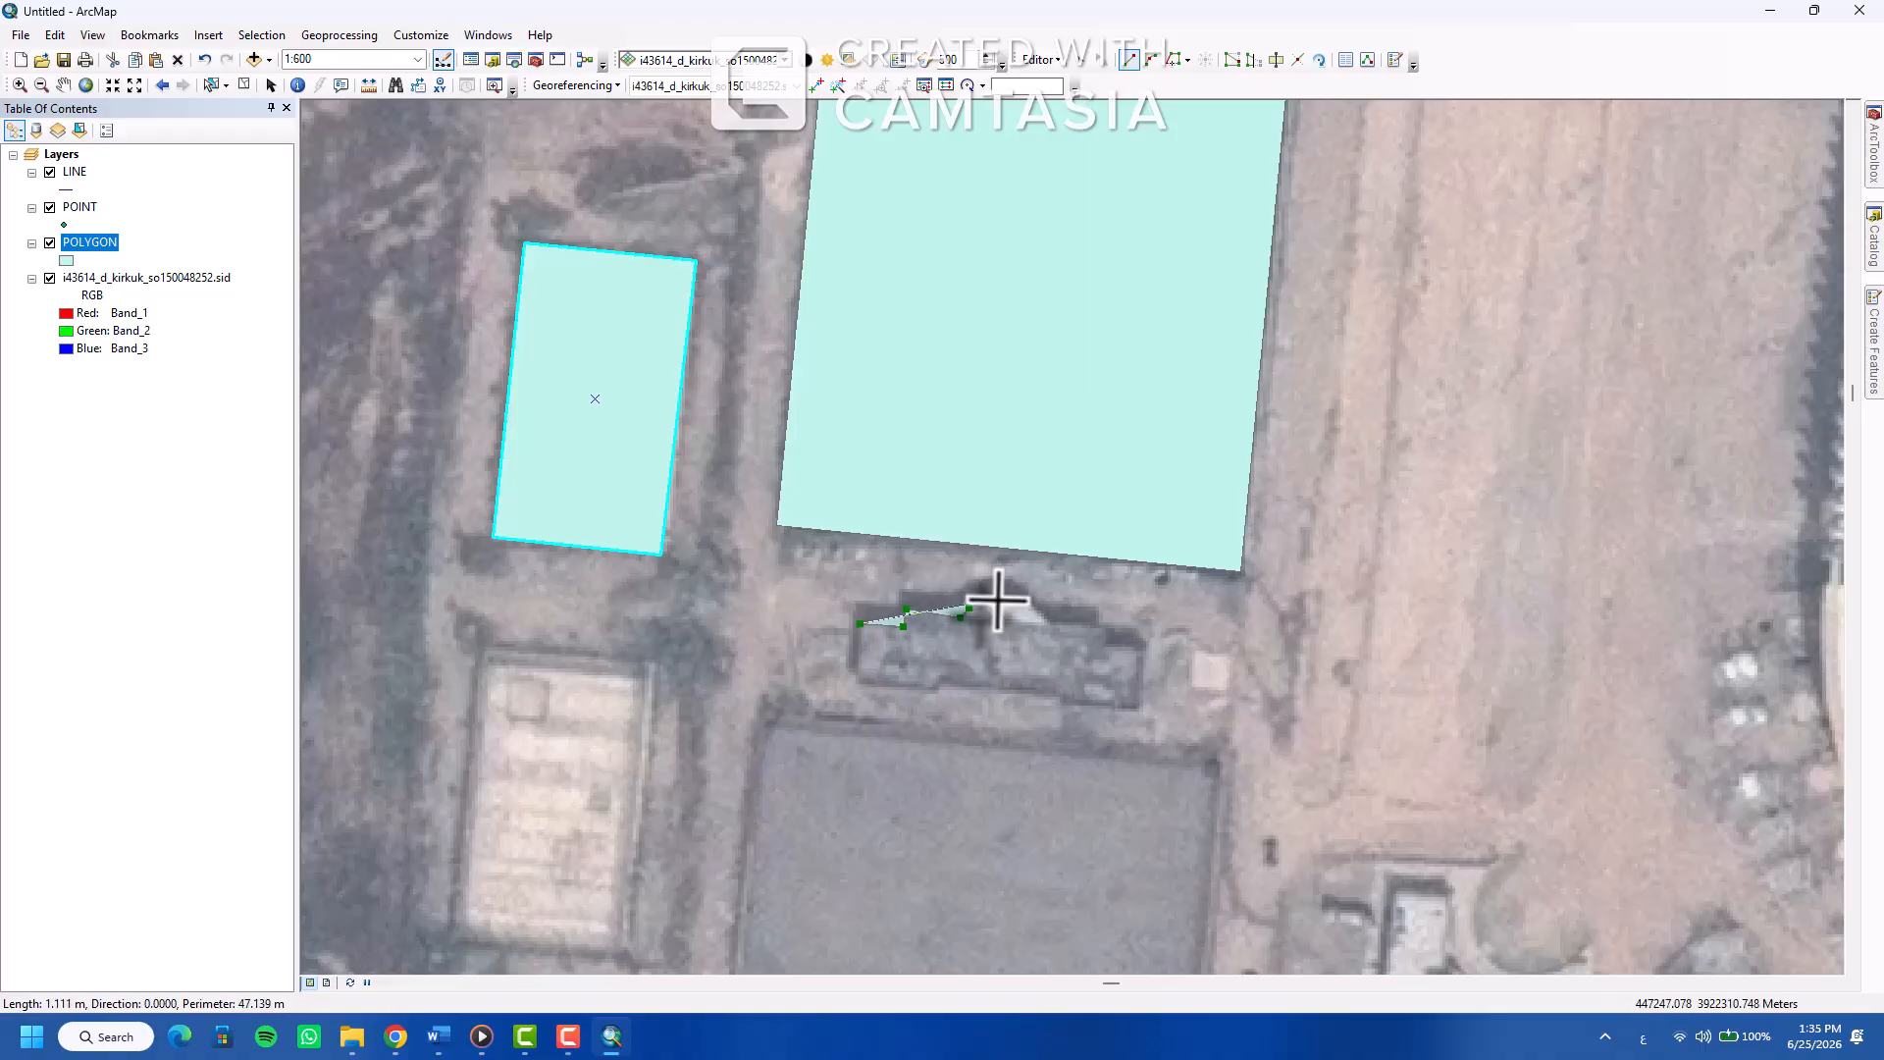
pyautogui.click(1102, 642)
pyautogui.click(1139, 648)
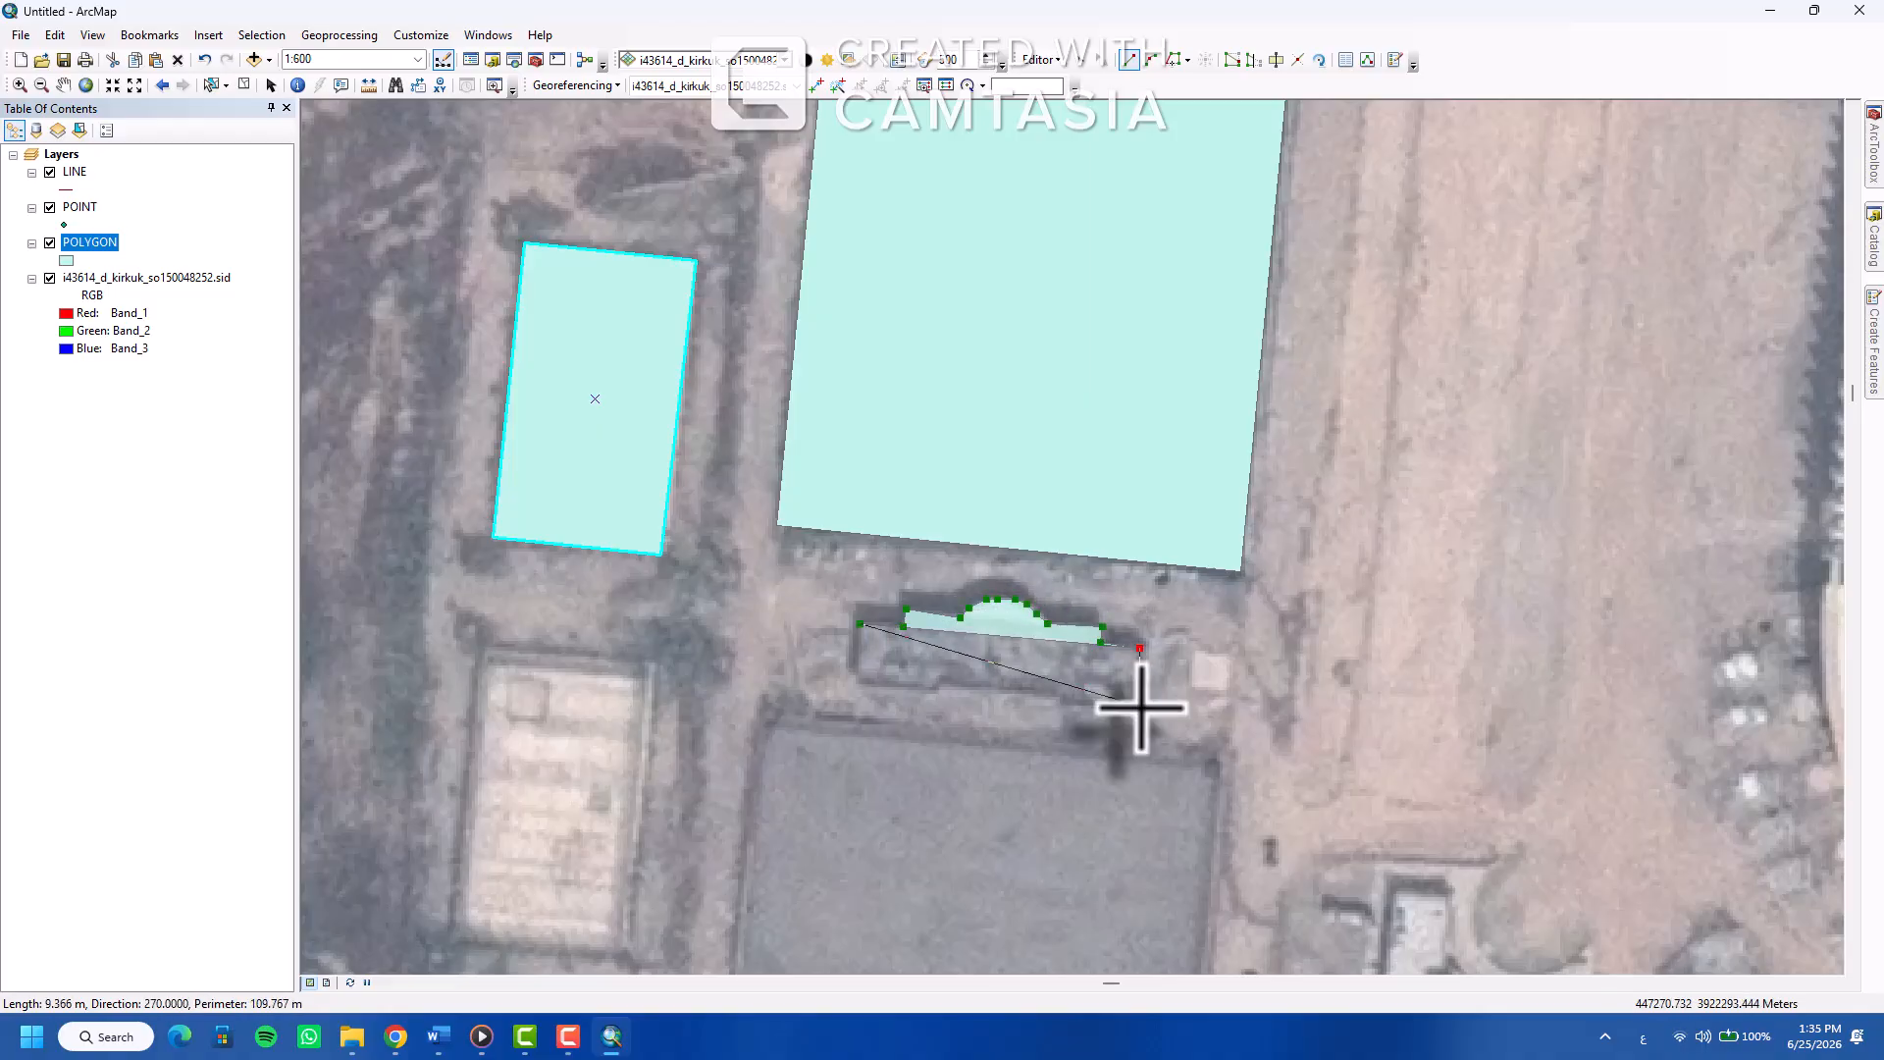
pyautogui.click(1140, 705)
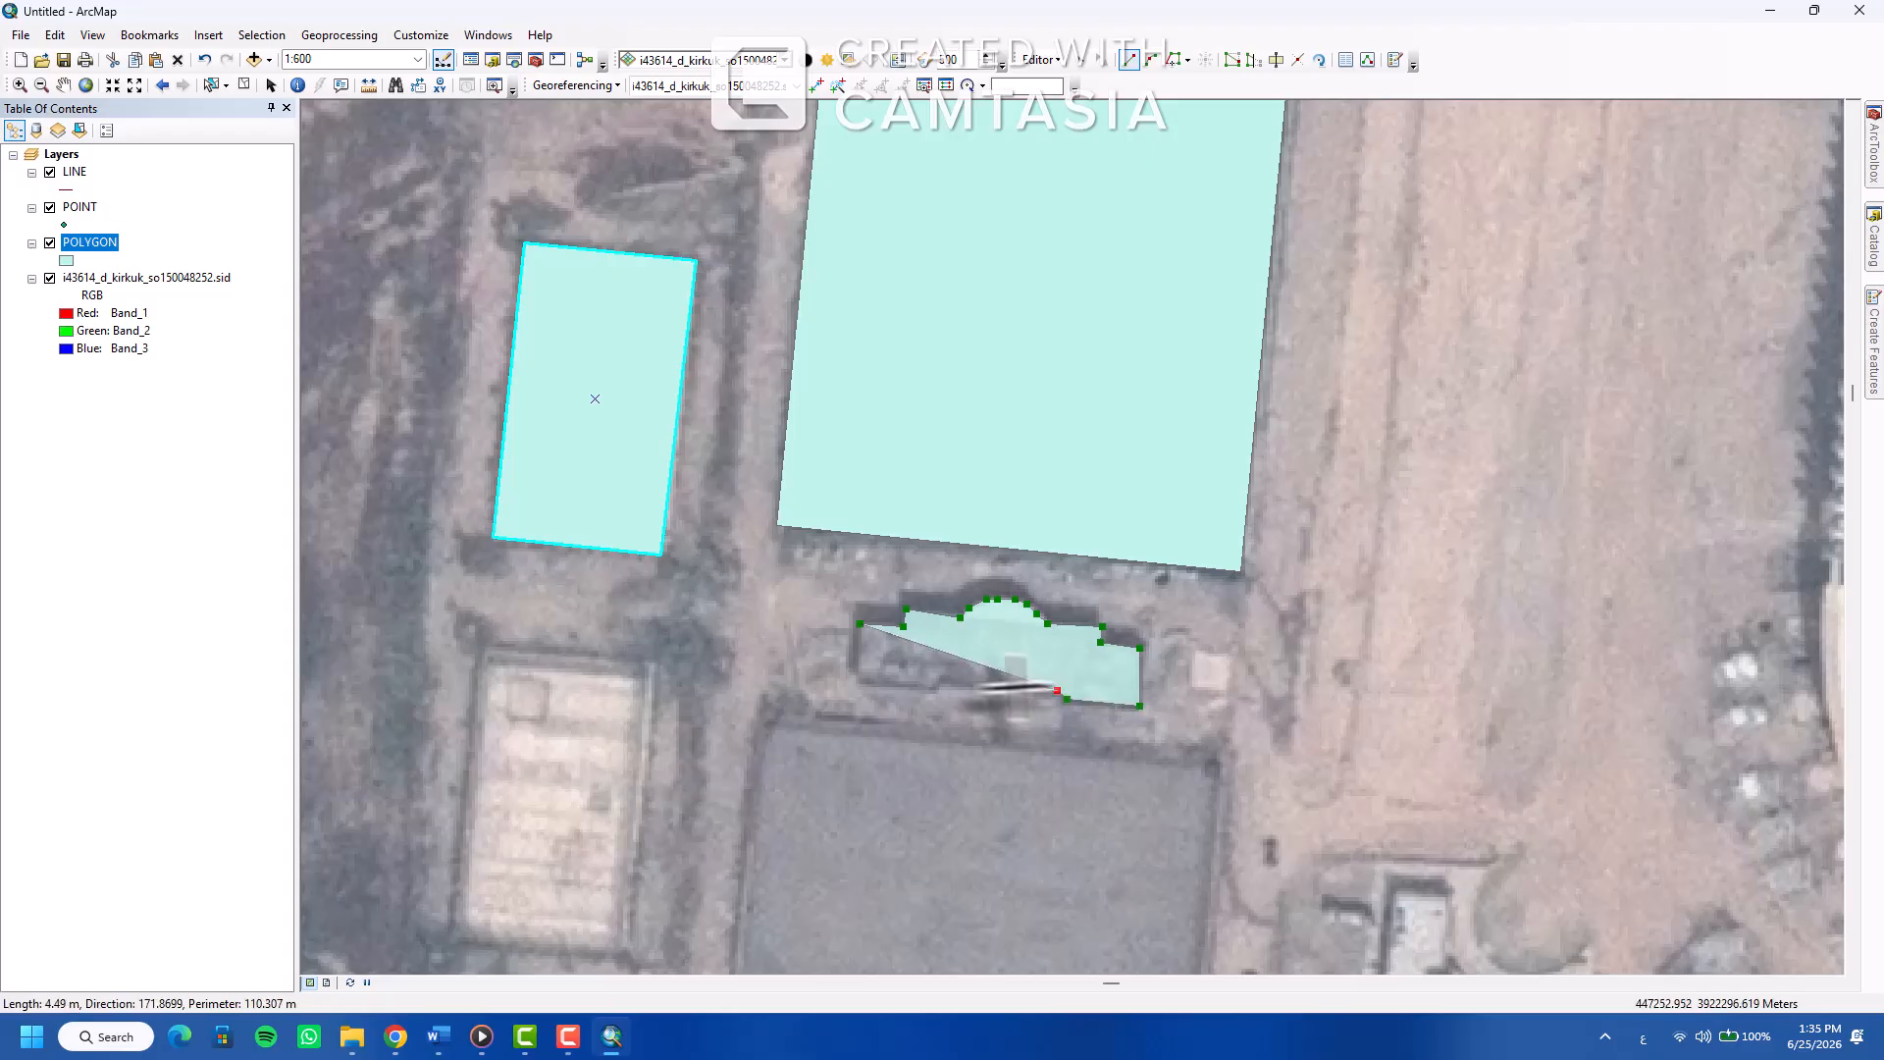
pyautogui.click(854, 673)
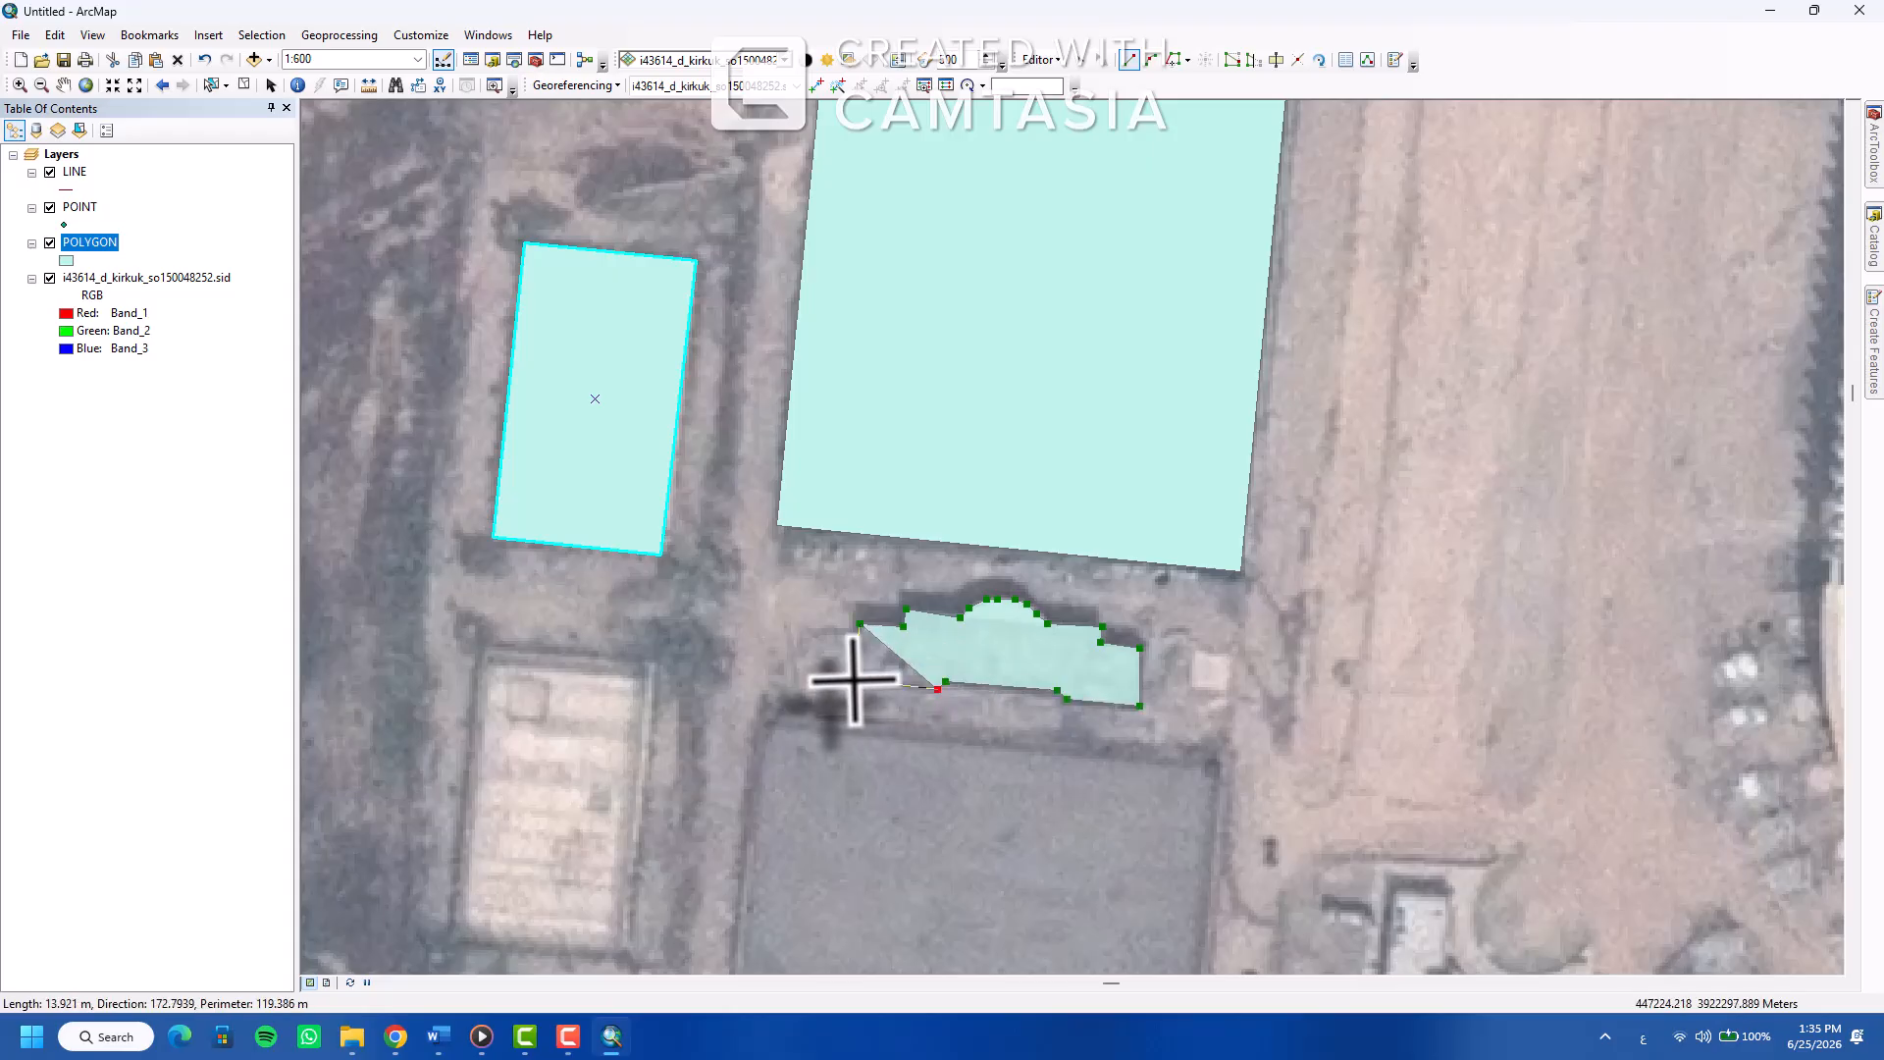
pyautogui.rightClick(861, 718)
pyautogui.click(914, 908)
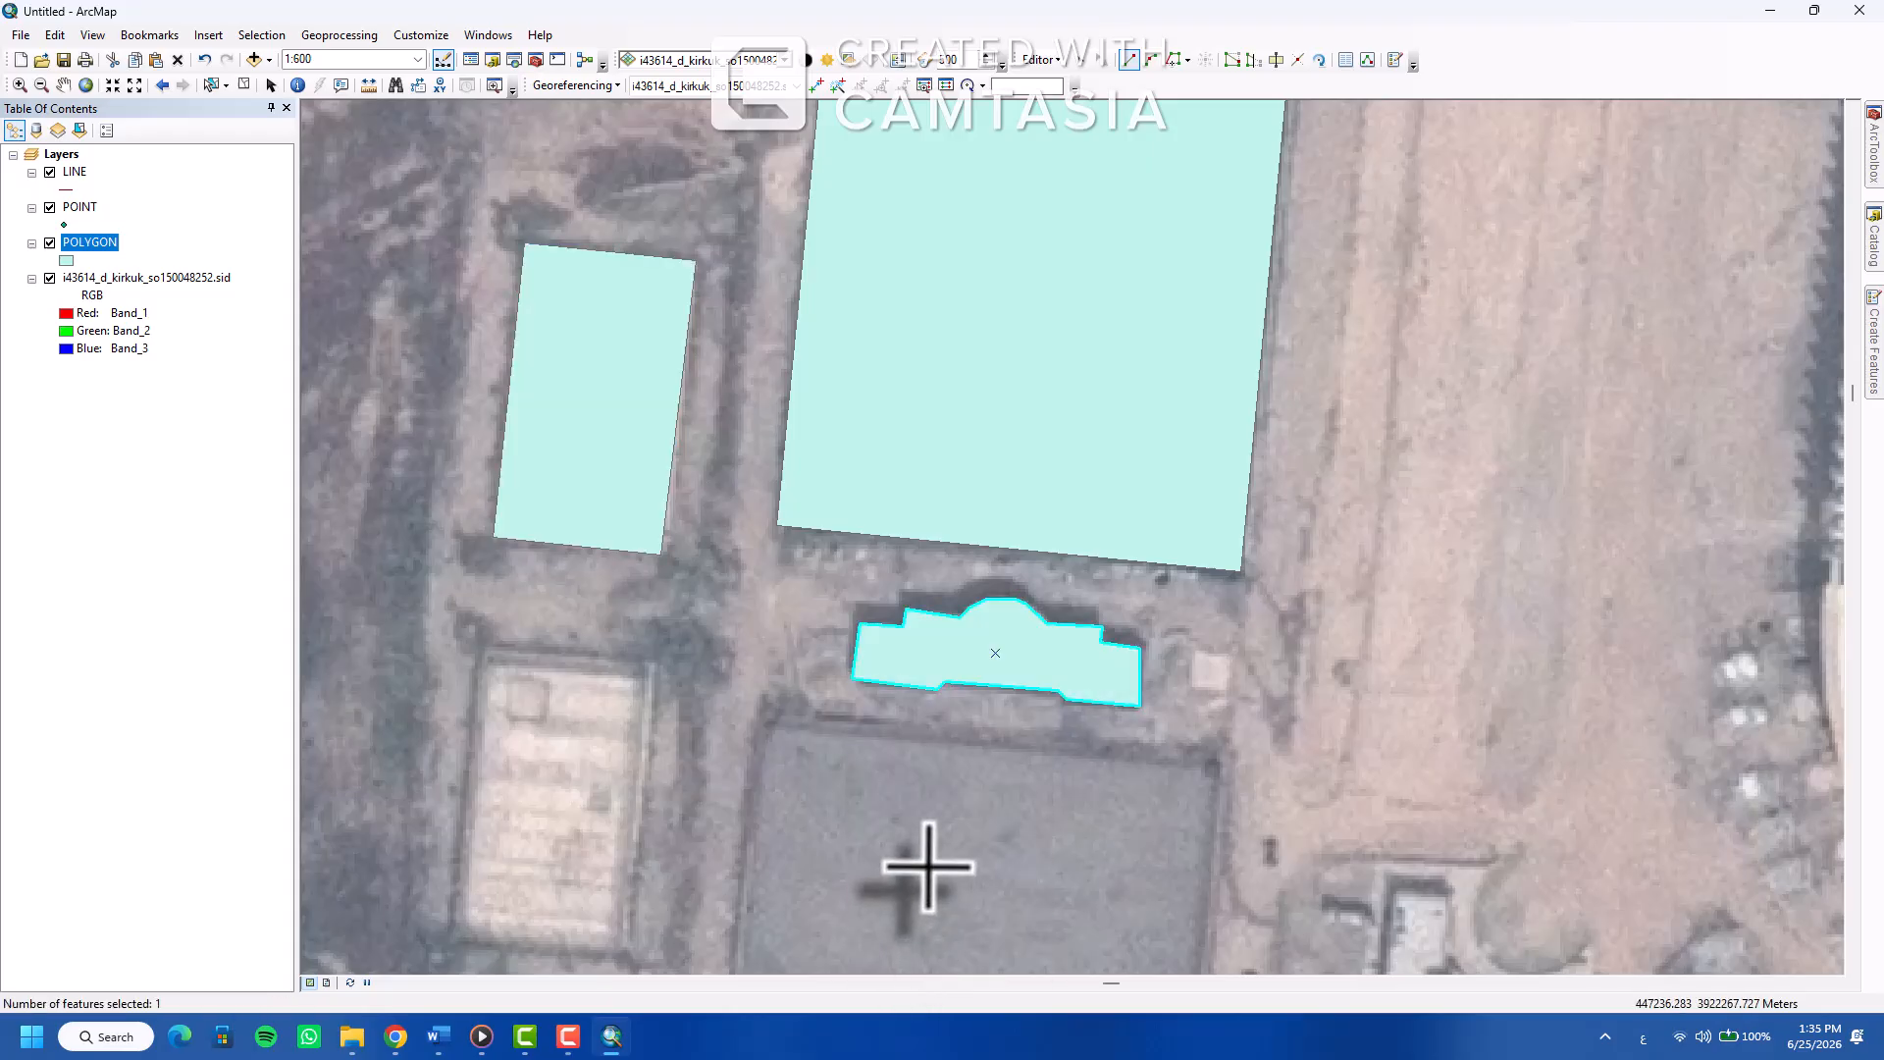
# Trace the southern small court as a four-corner polygon and finish it
pyautogui.click(654, 660)
pyautogui.click(482, 646)
pyautogui.click(450, 939)
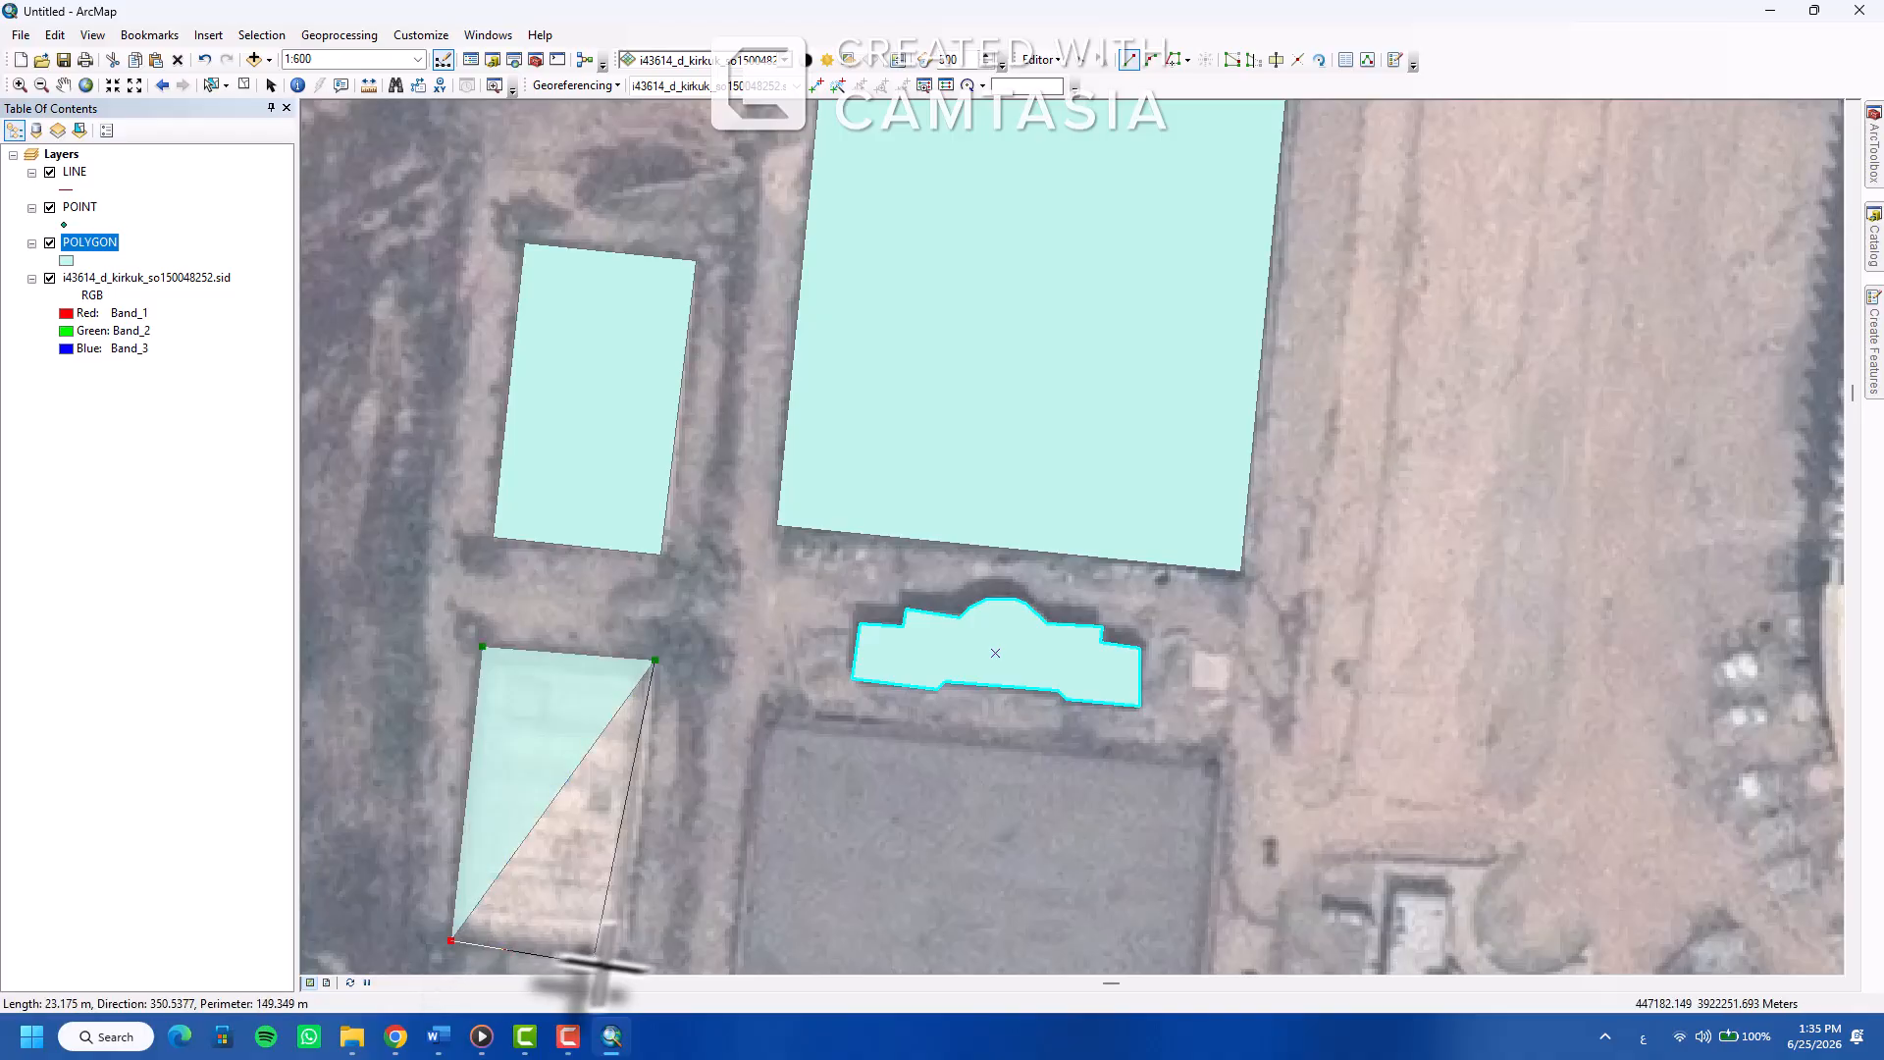
pyautogui.doubleClick(629, 955)
# Trace the playing field inside the stadium, including its cut corners, as a polygon and finish it
pyautogui.moveTo(701, 902); pyautogui.dragTo(720, 600)
pyautogui.scroll(-2, 720, 600)
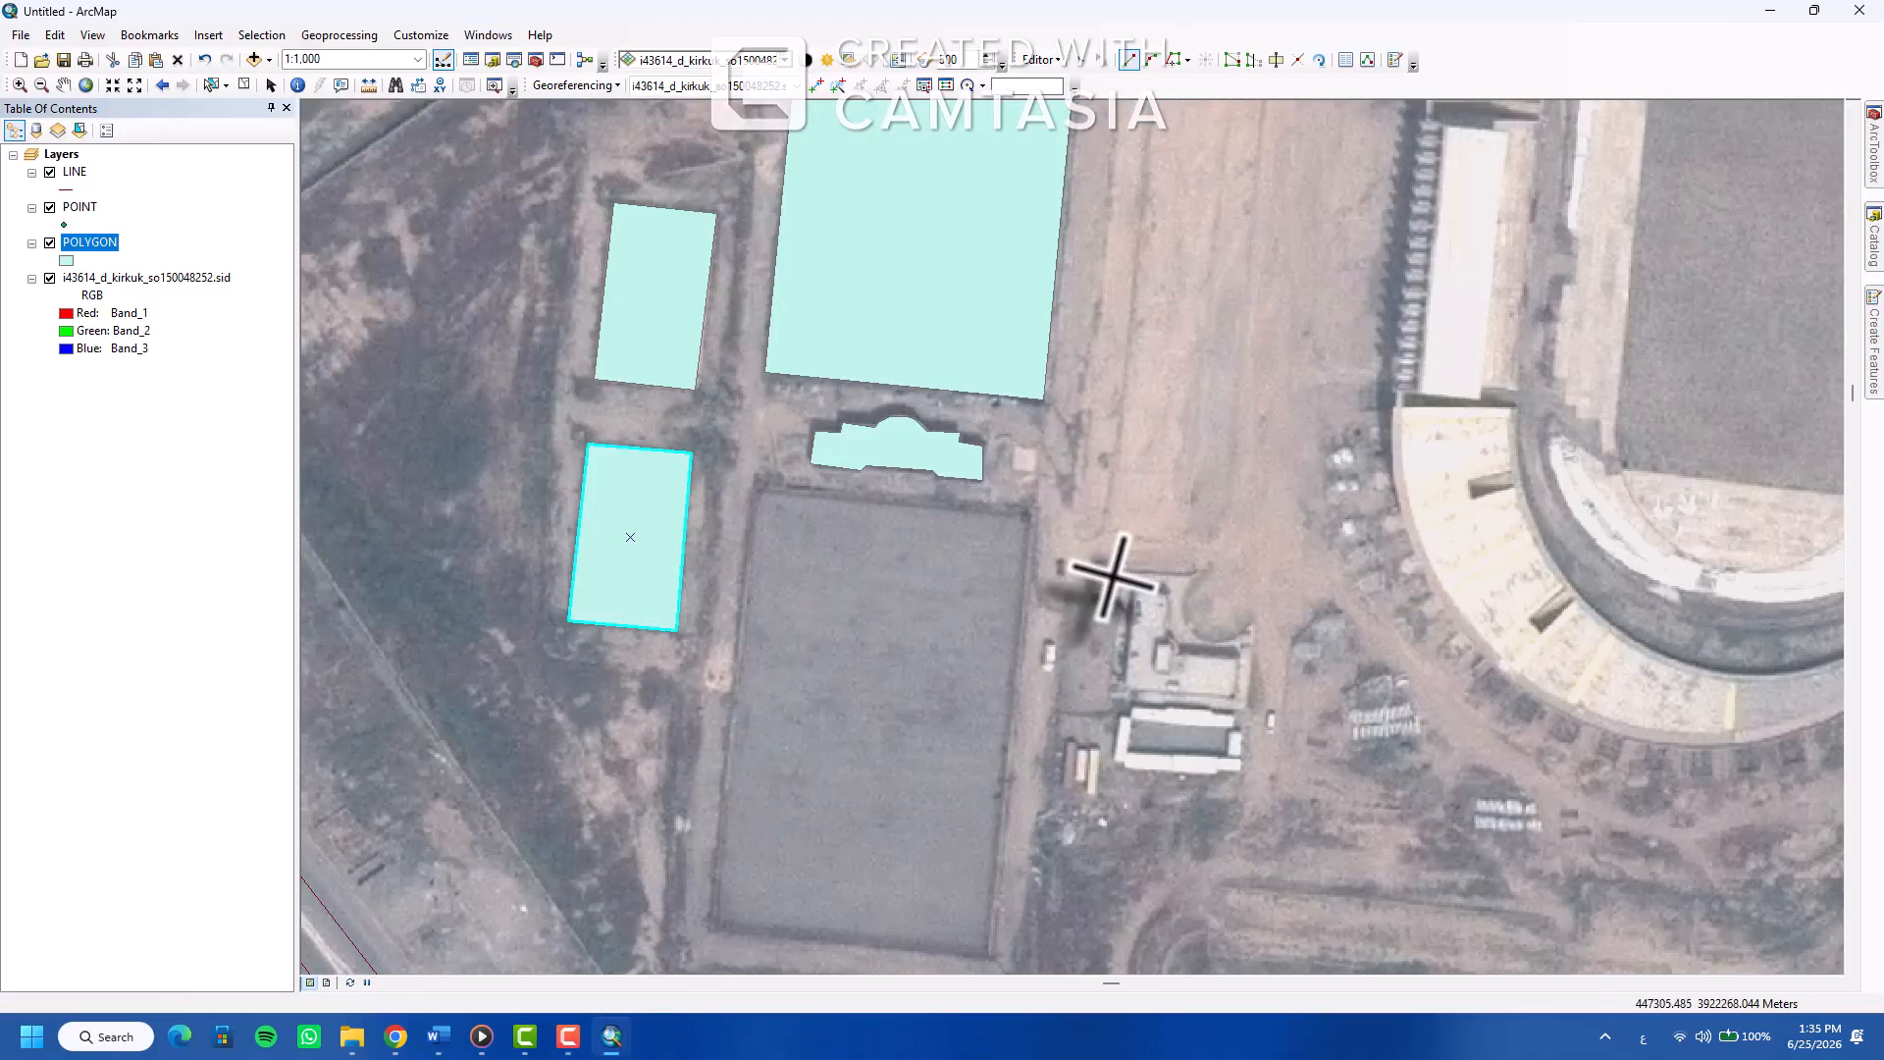
pyautogui.moveTo(1106, 584); pyautogui.dragTo(896, 638)
pyautogui.moveTo(1084, 563); pyautogui.dragTo(855, 724)
pyautogui.moveTo(1278, 521); pyautogui.dragTo(1027, 671)
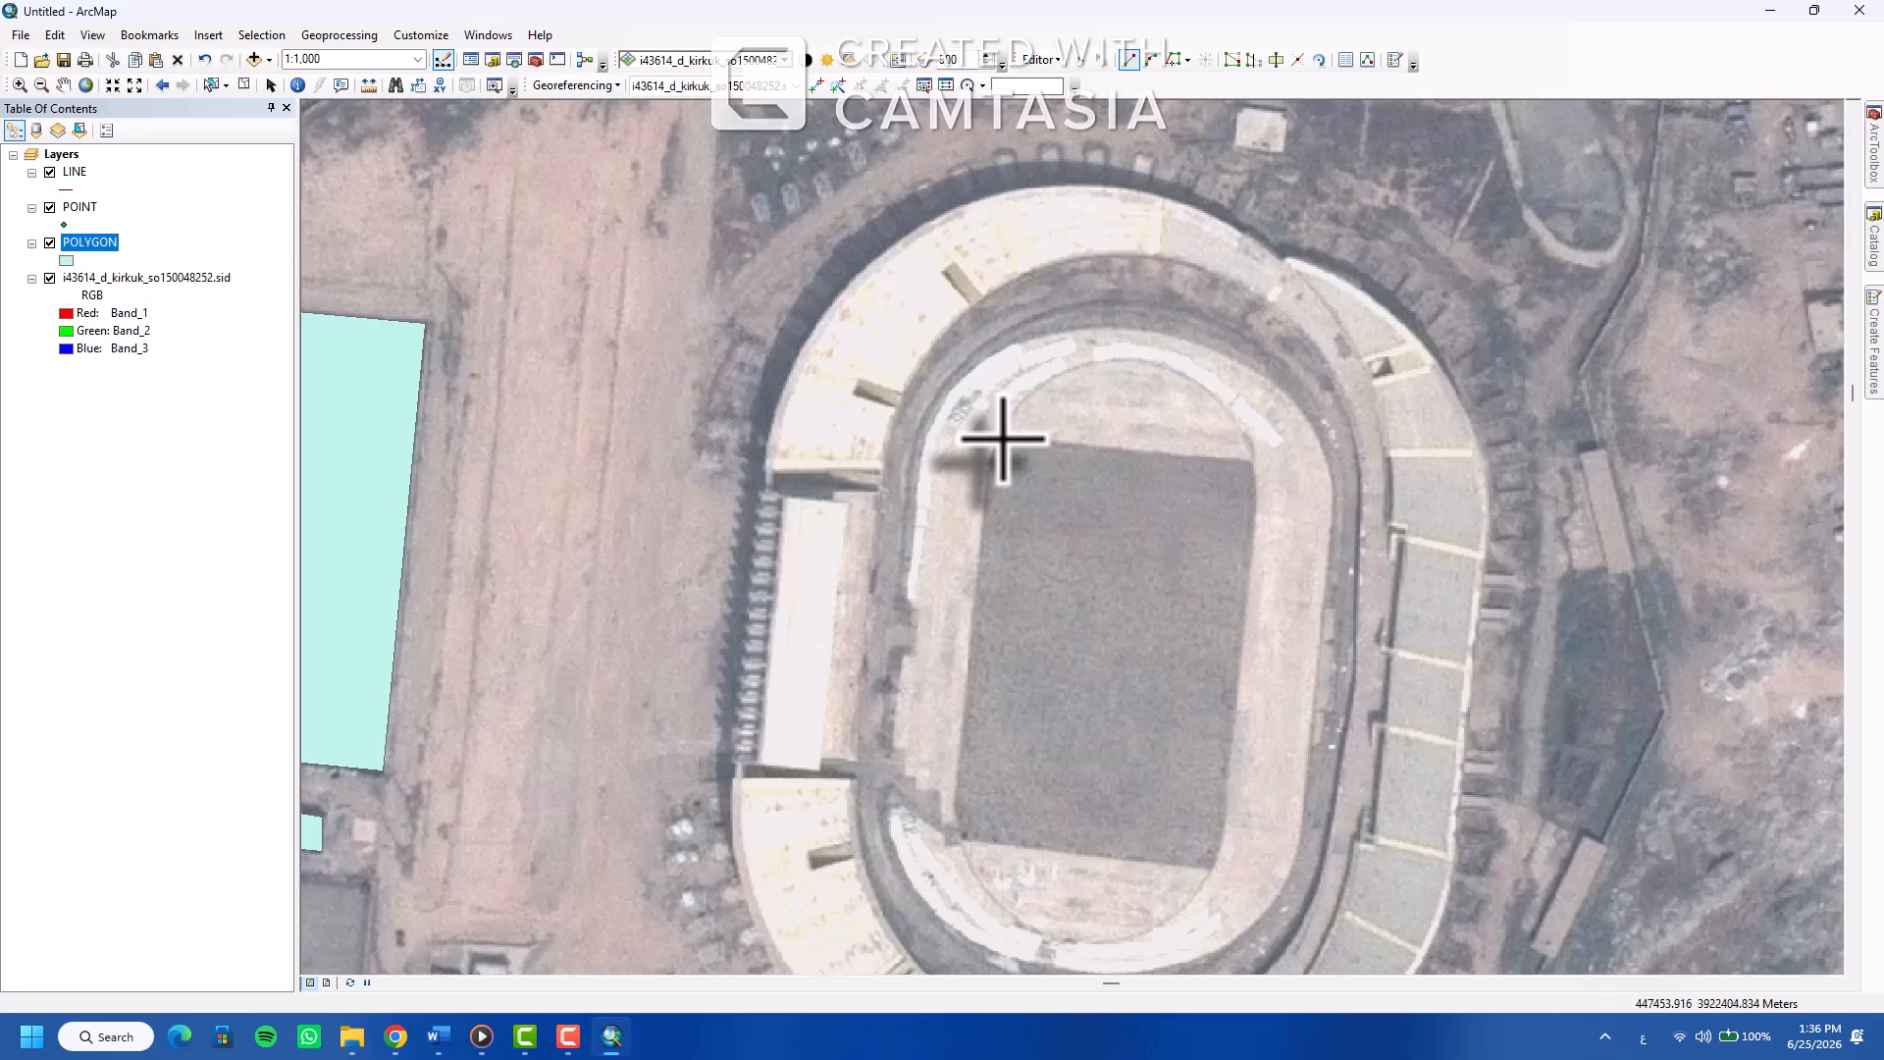
pyautogui.click(957, 808)
pyautogui.click(962, 836)
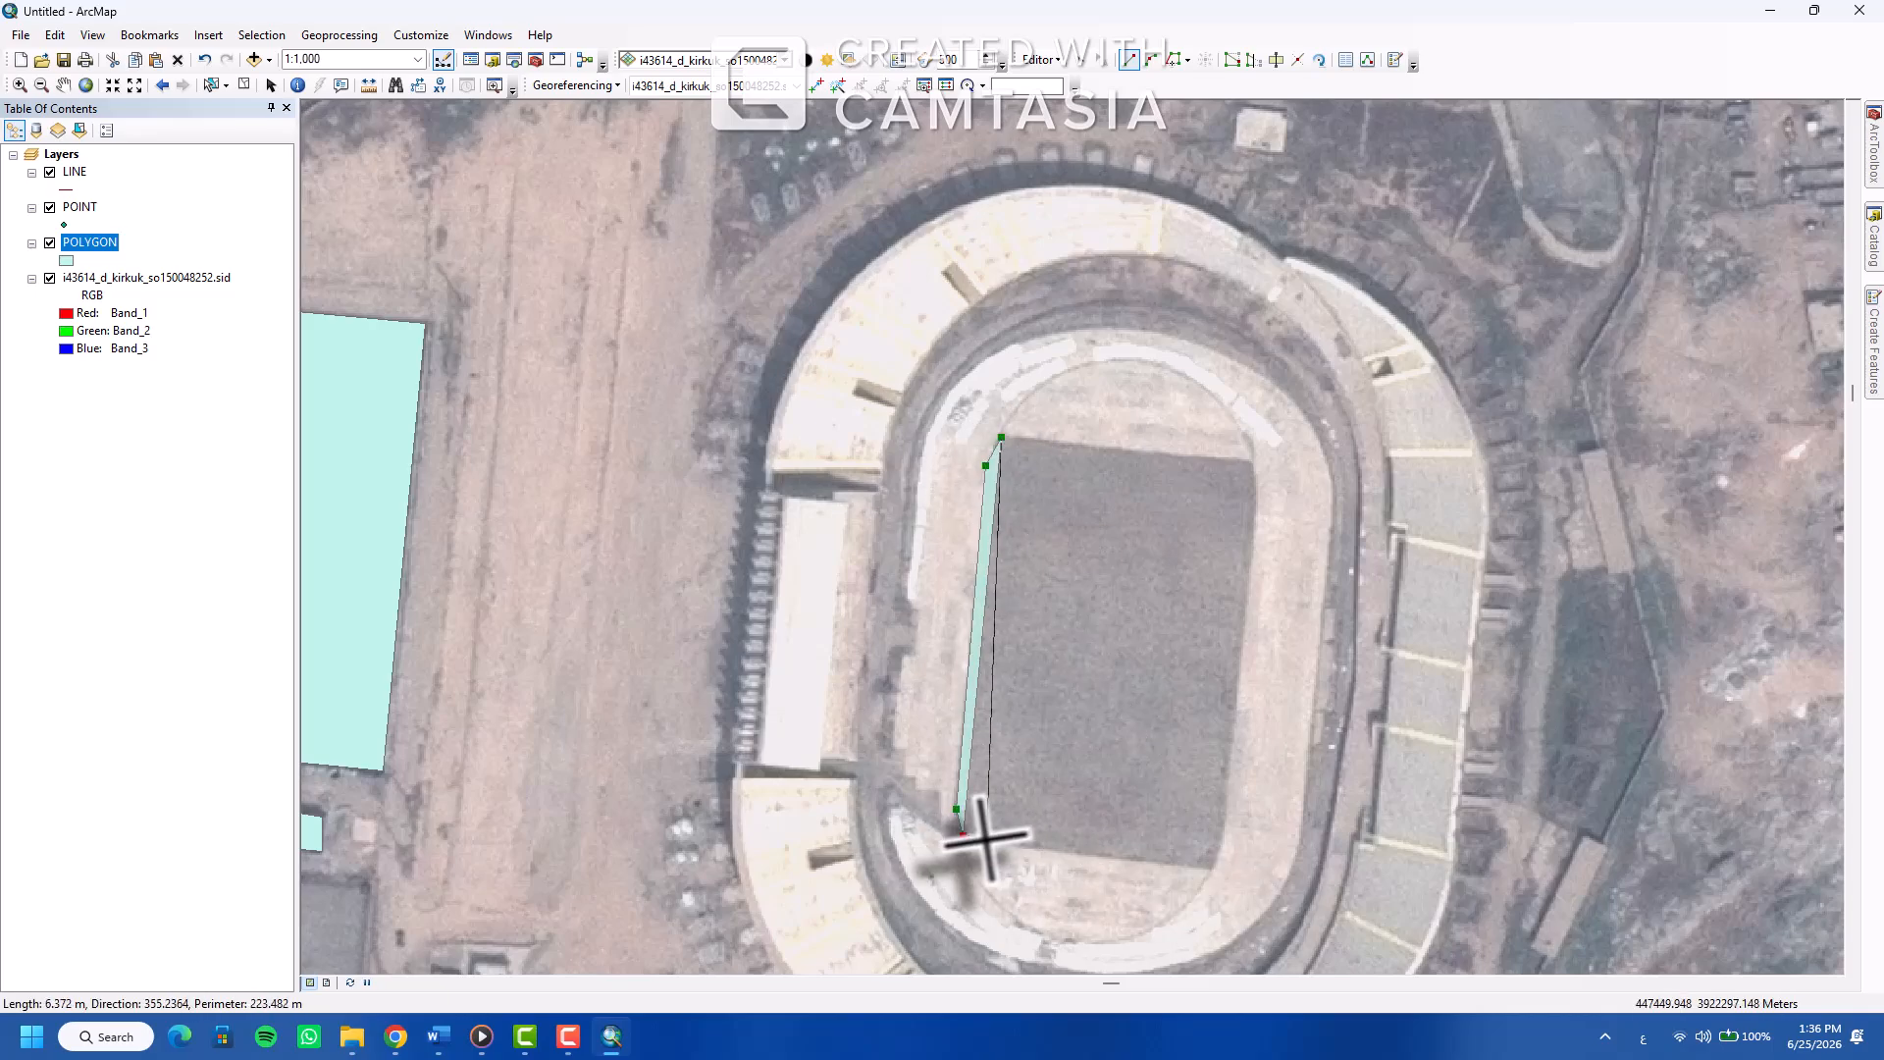
pyautogui.scroll(5, 973, 842)
pyautogui.click(947, 745)
pyautogui.click(1592, 818)
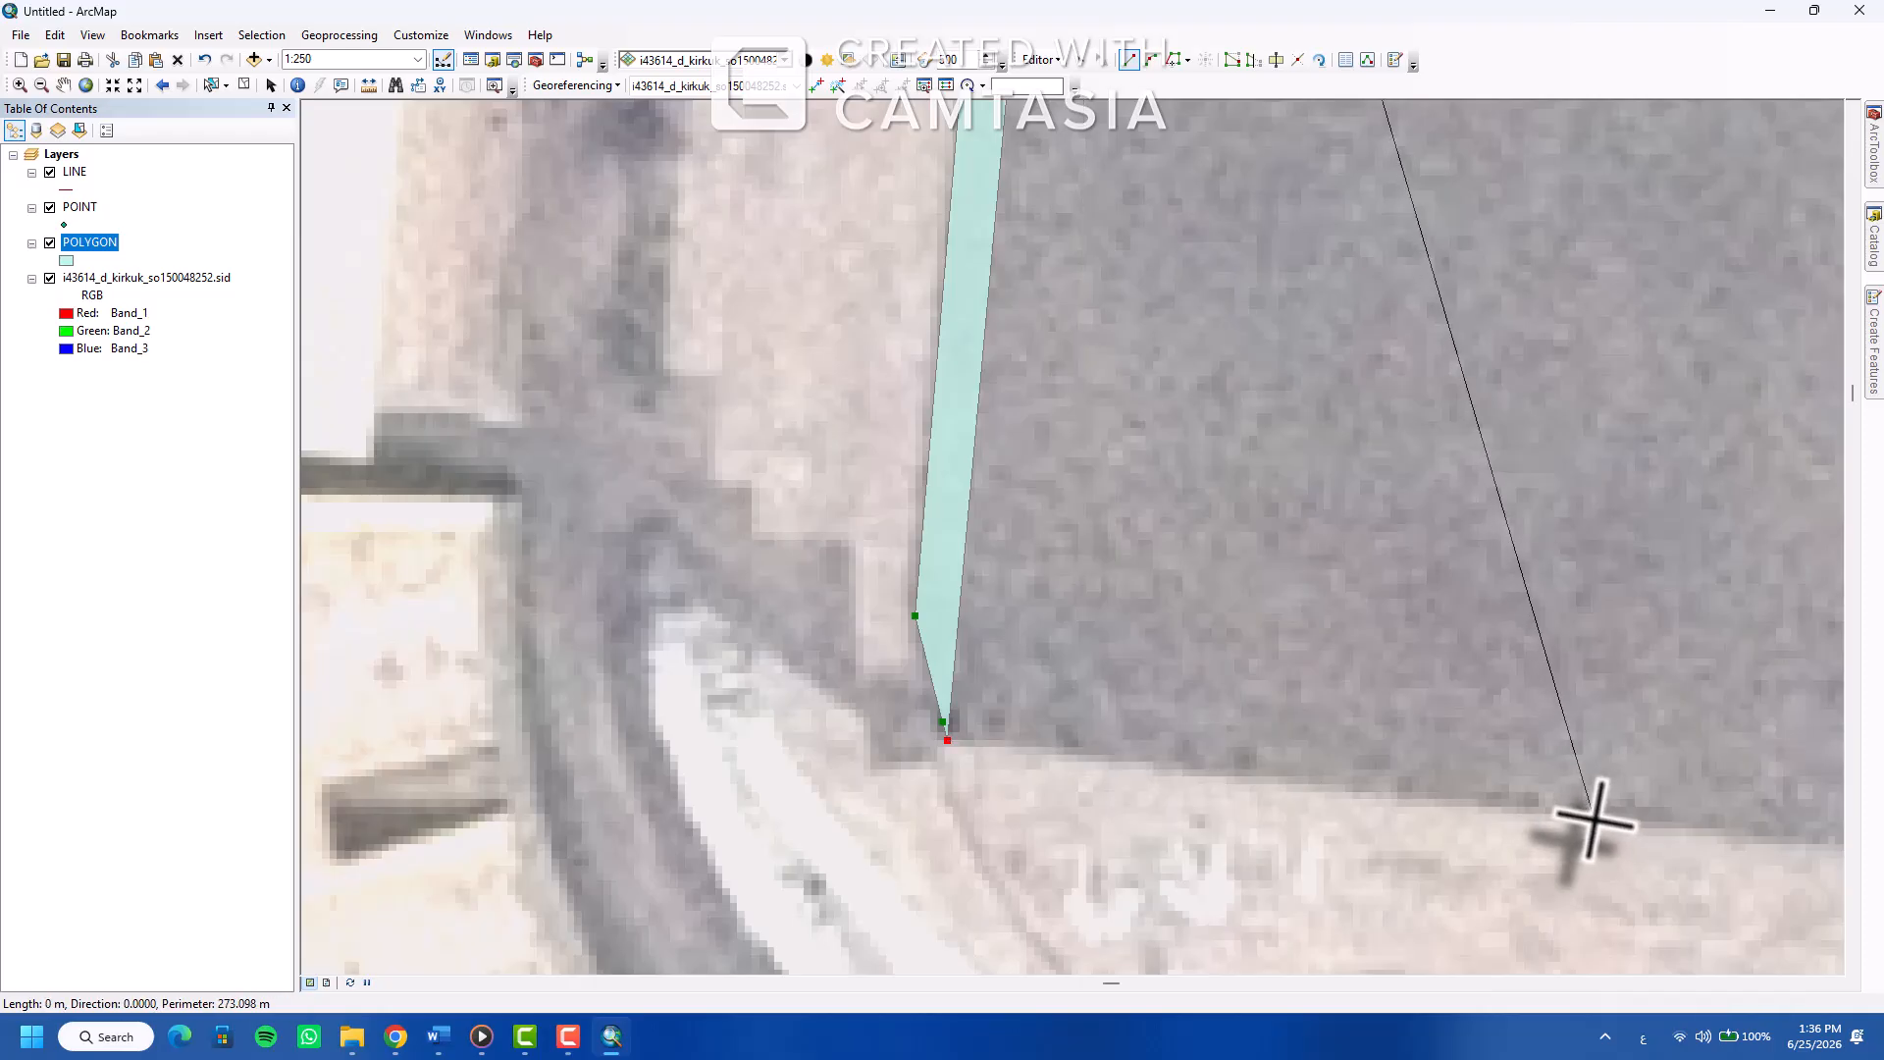
pyautogui.moveTo(1592, 818); pyautogui.dragTo(685, 673)
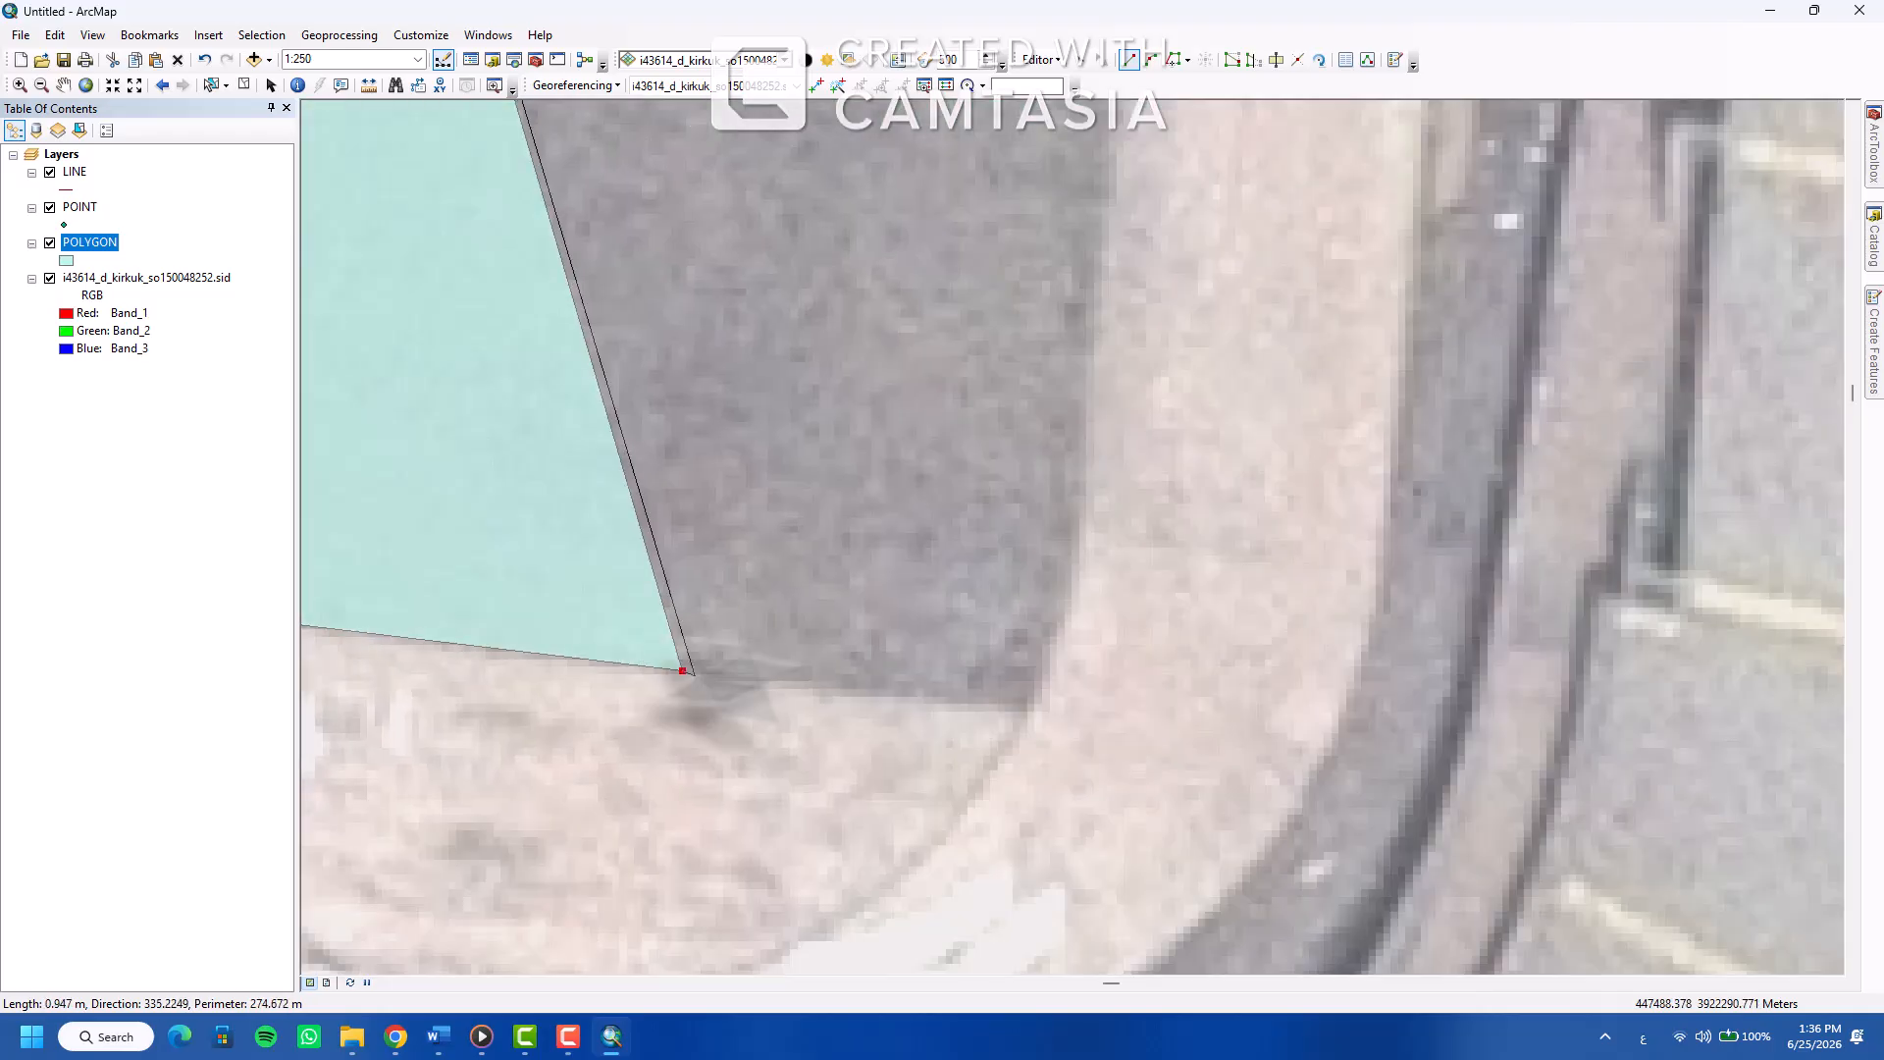
pyautogui.doubleClick(1026, 706)
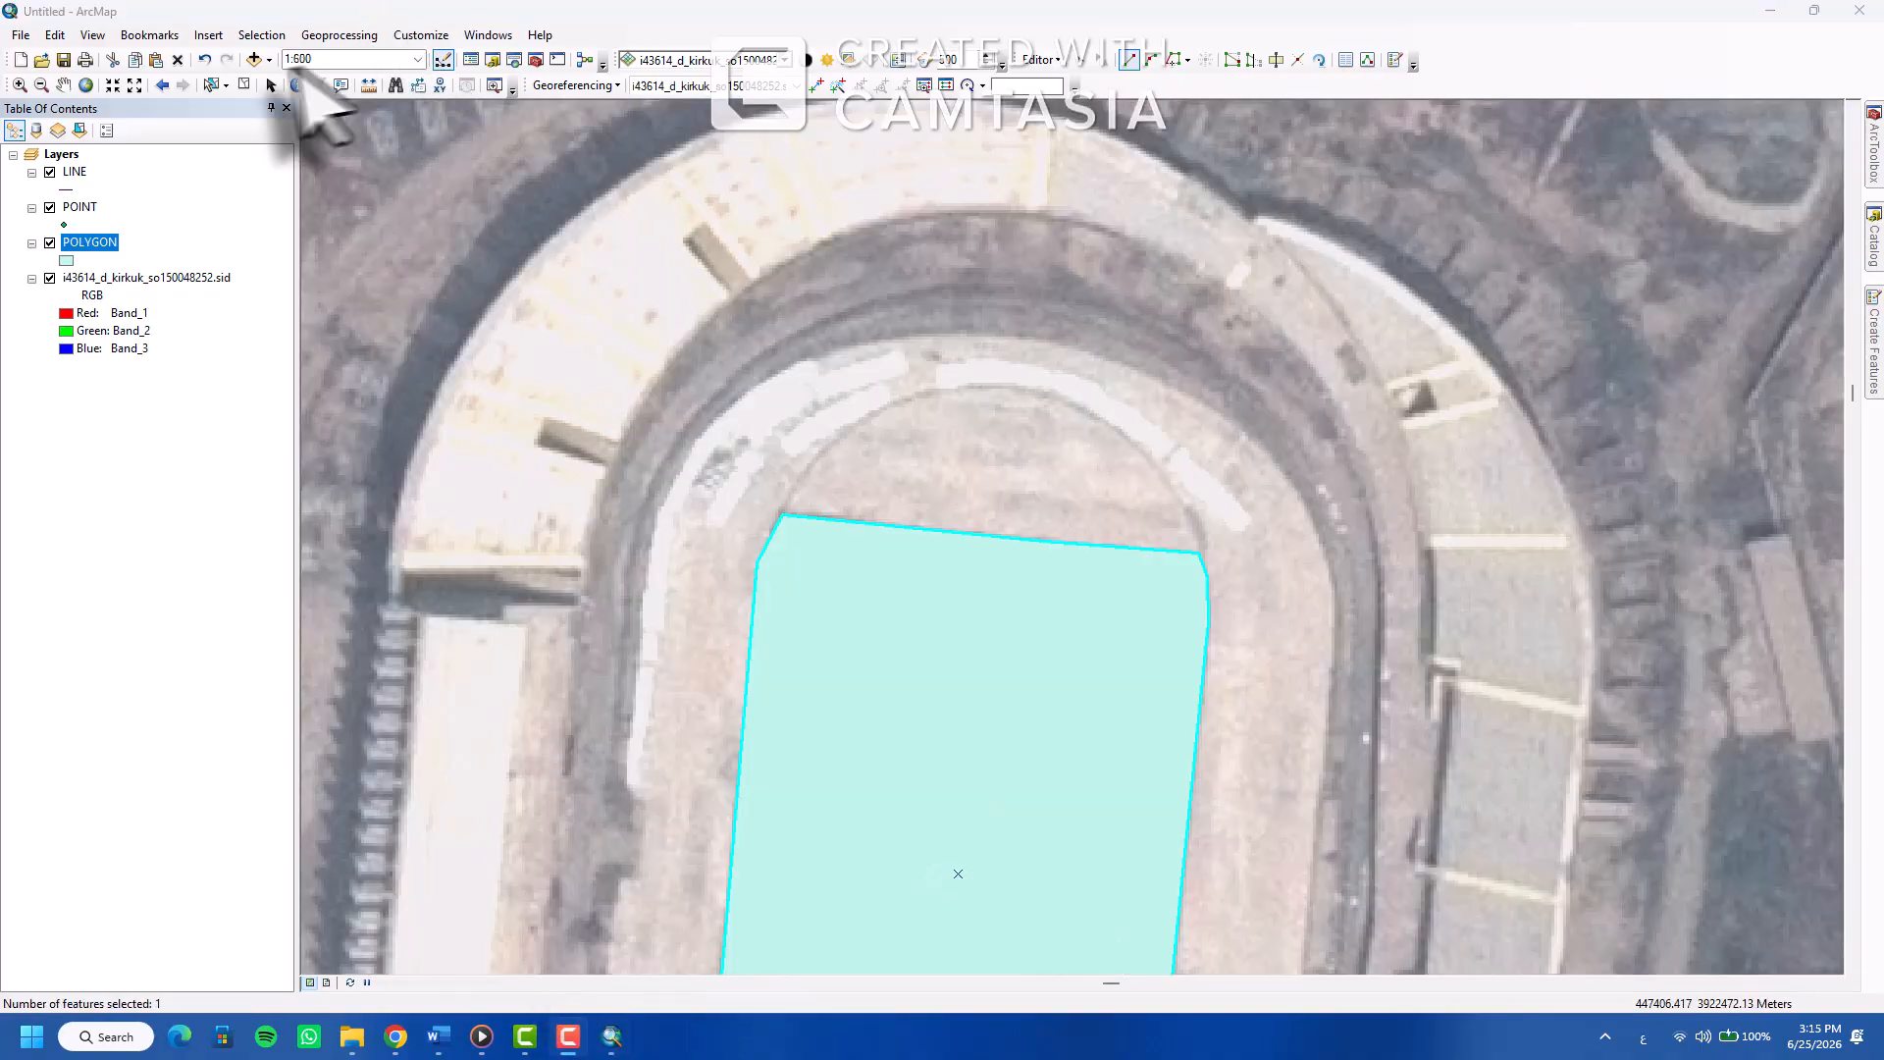
# Choose the POINT template and place a point at each of the four corners of the grey field southwest of the stadium
pyautogui.scroll(1, 933, 616)
pyautogui.moveTo(933, 615); pyautogui.dragTo(971, 655)
pyautogui.moveTo(945, 732); pyautogui.dragTo(1023, 430)
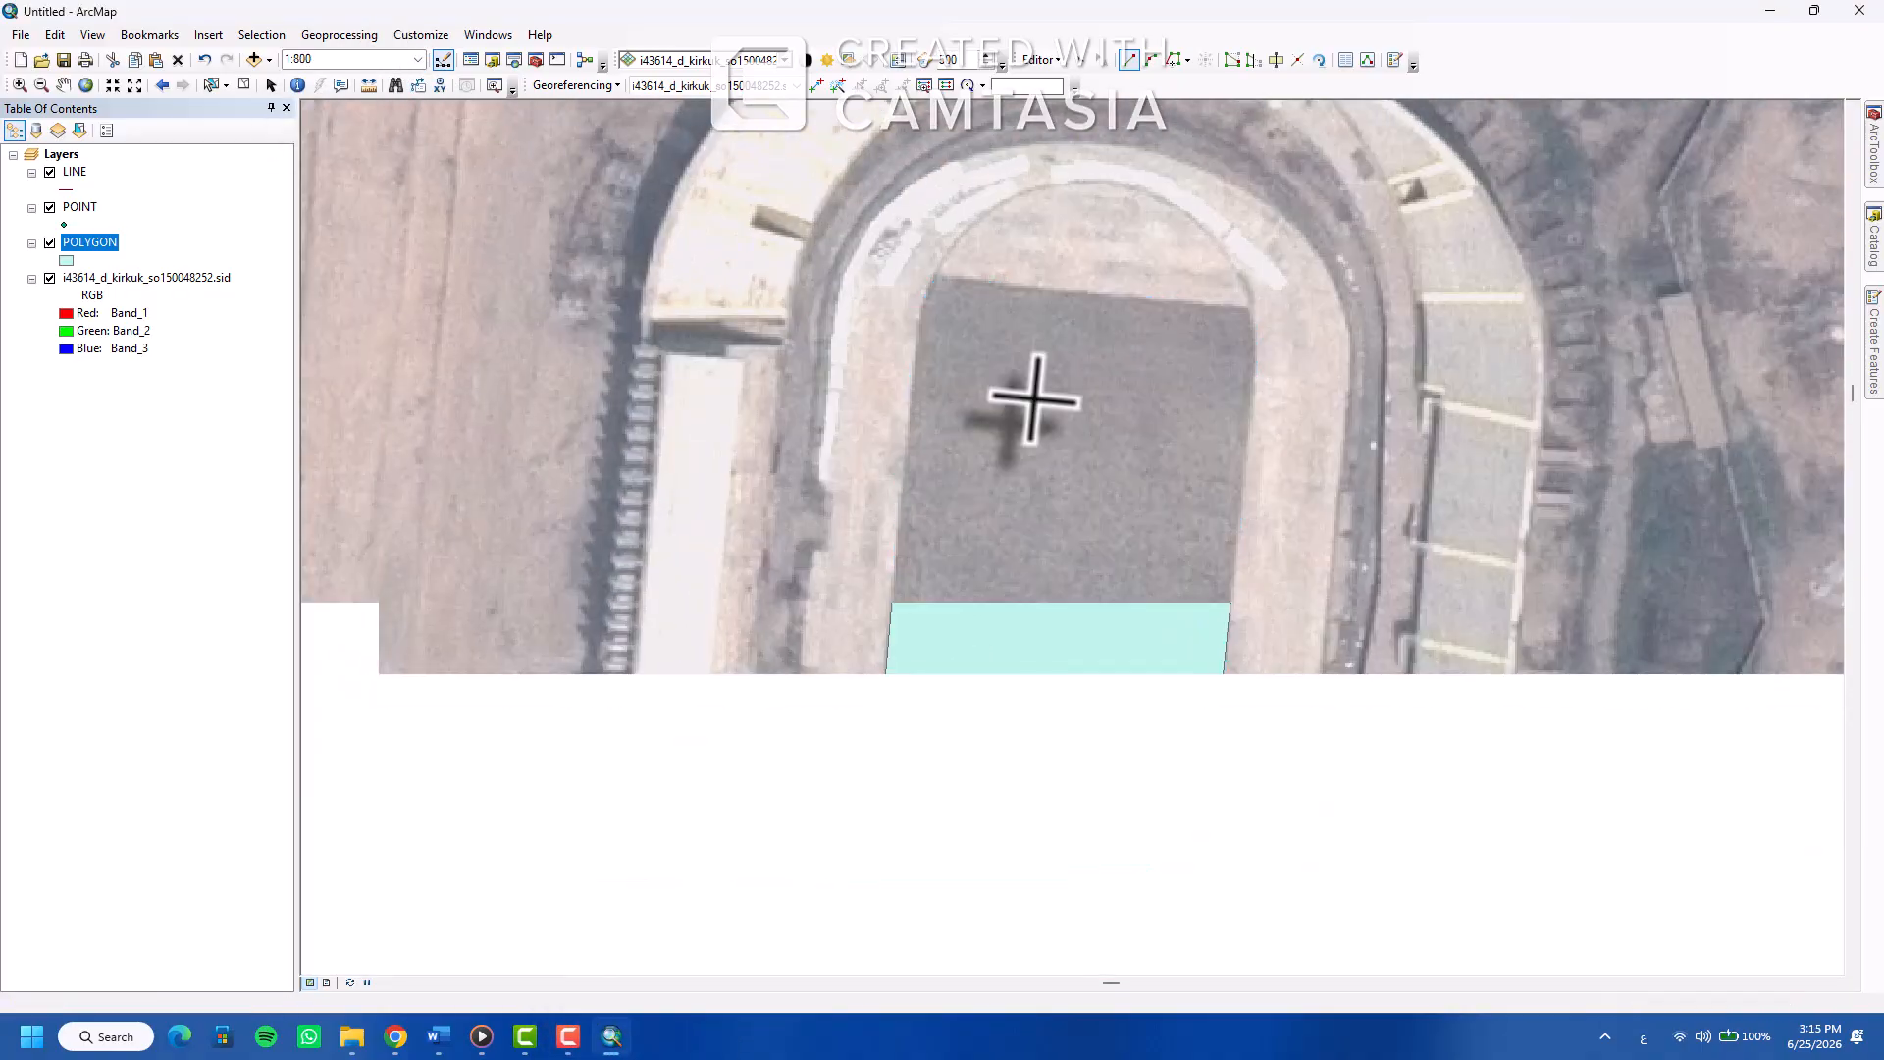
pyautogui.scroll(2, 998, 493)
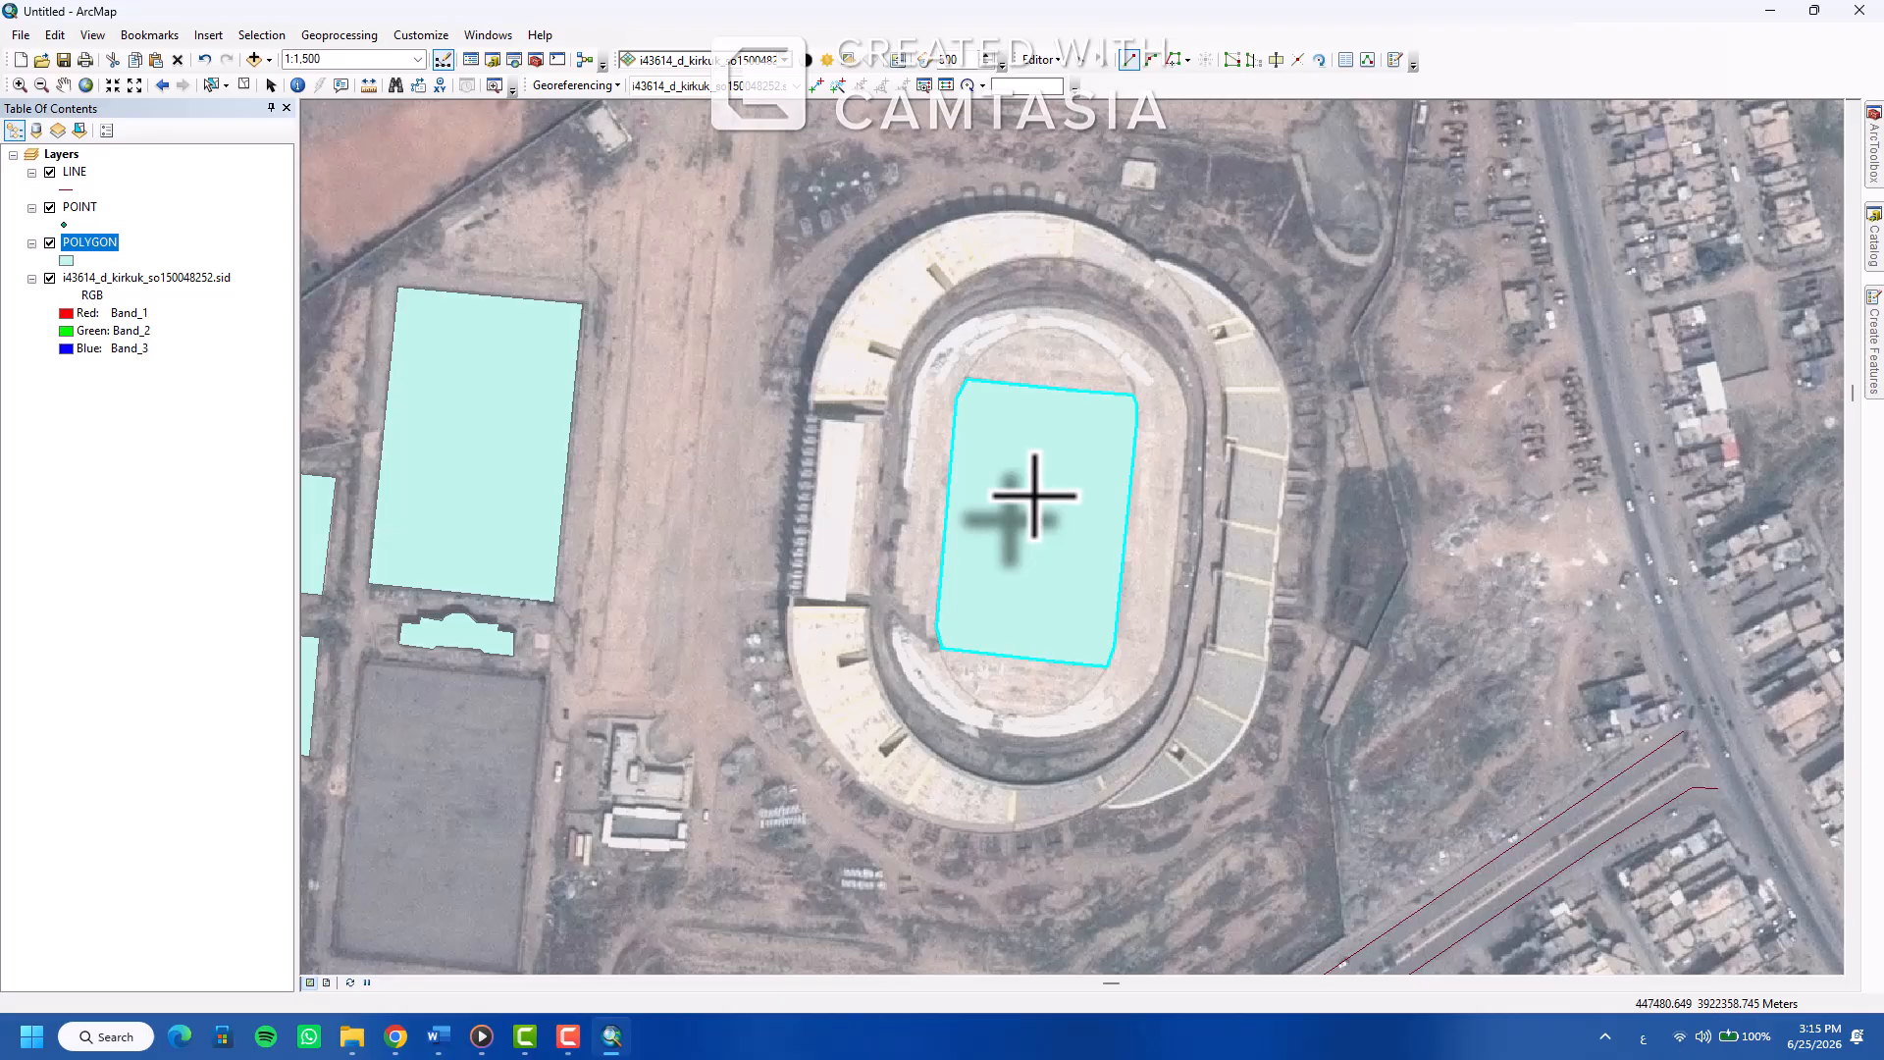
pyautogui.scroll(2, 1128, 589)
pyautogui.click(1393, 60)
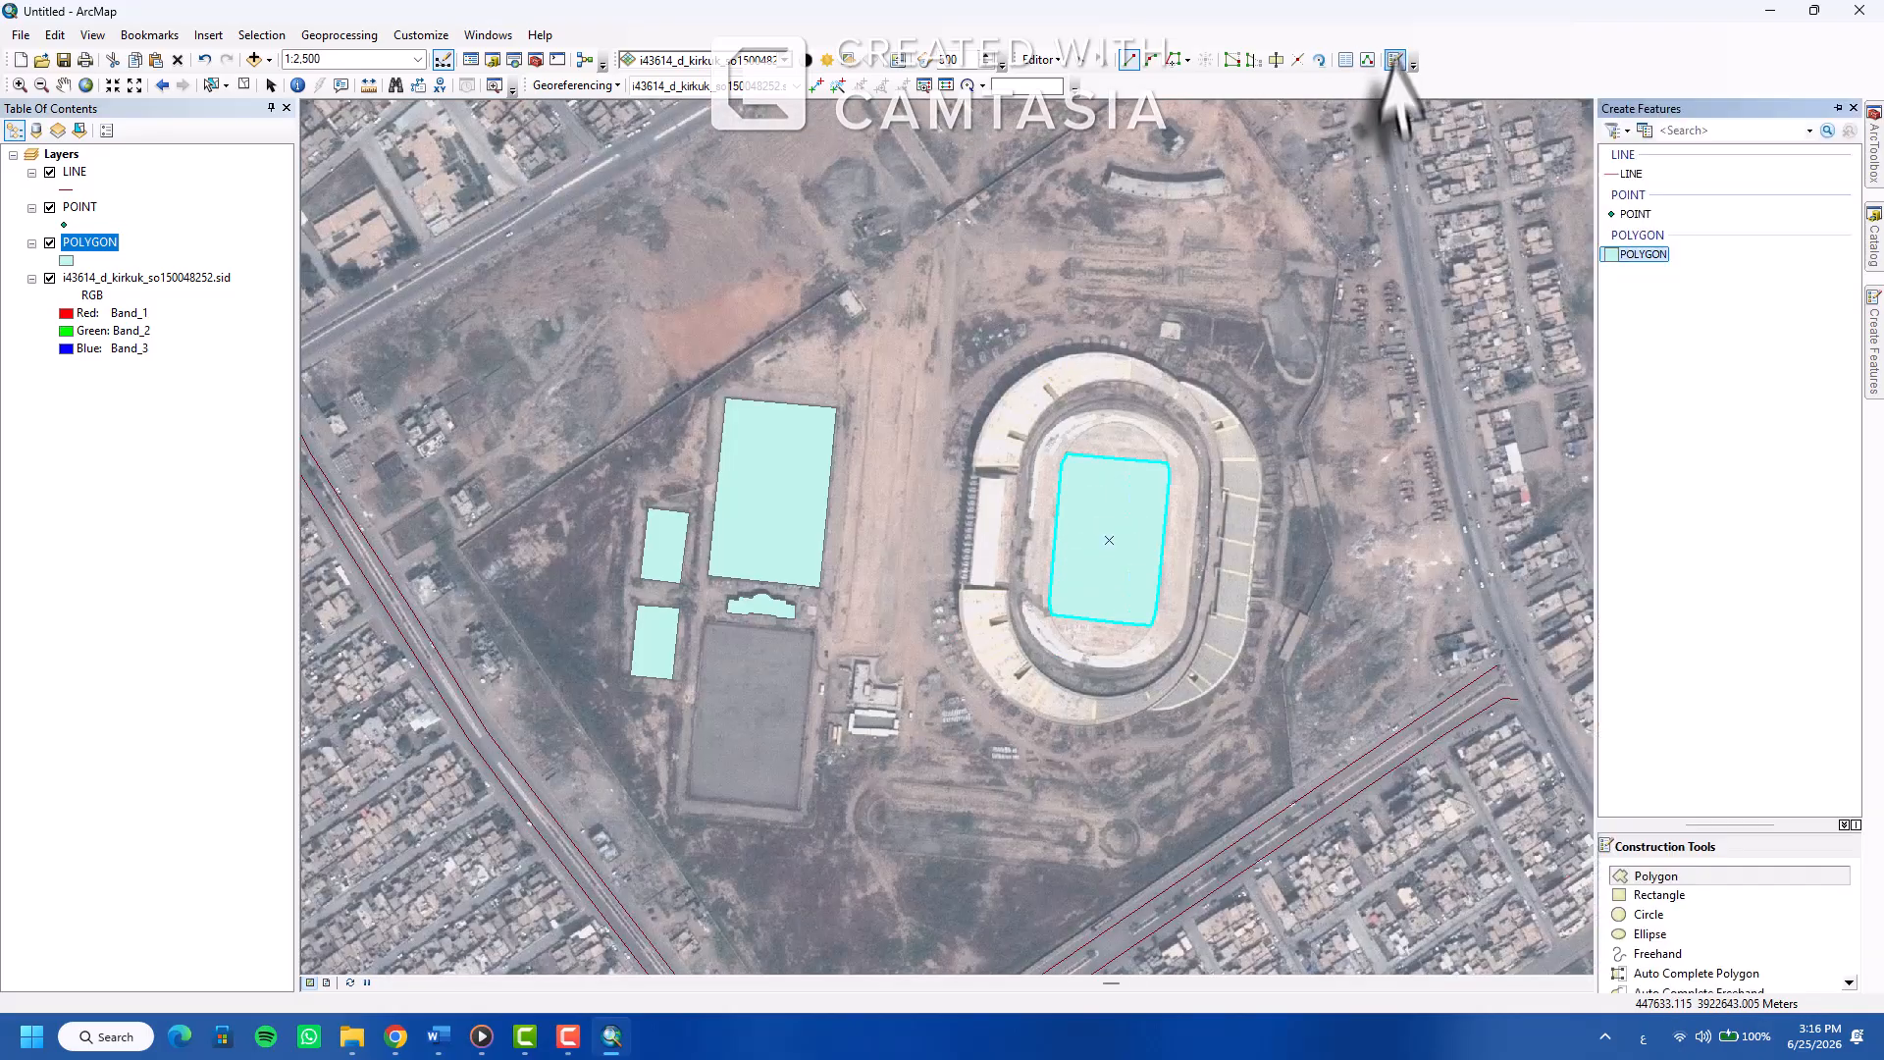
pyautogui.scroll(-4, 677, 775)
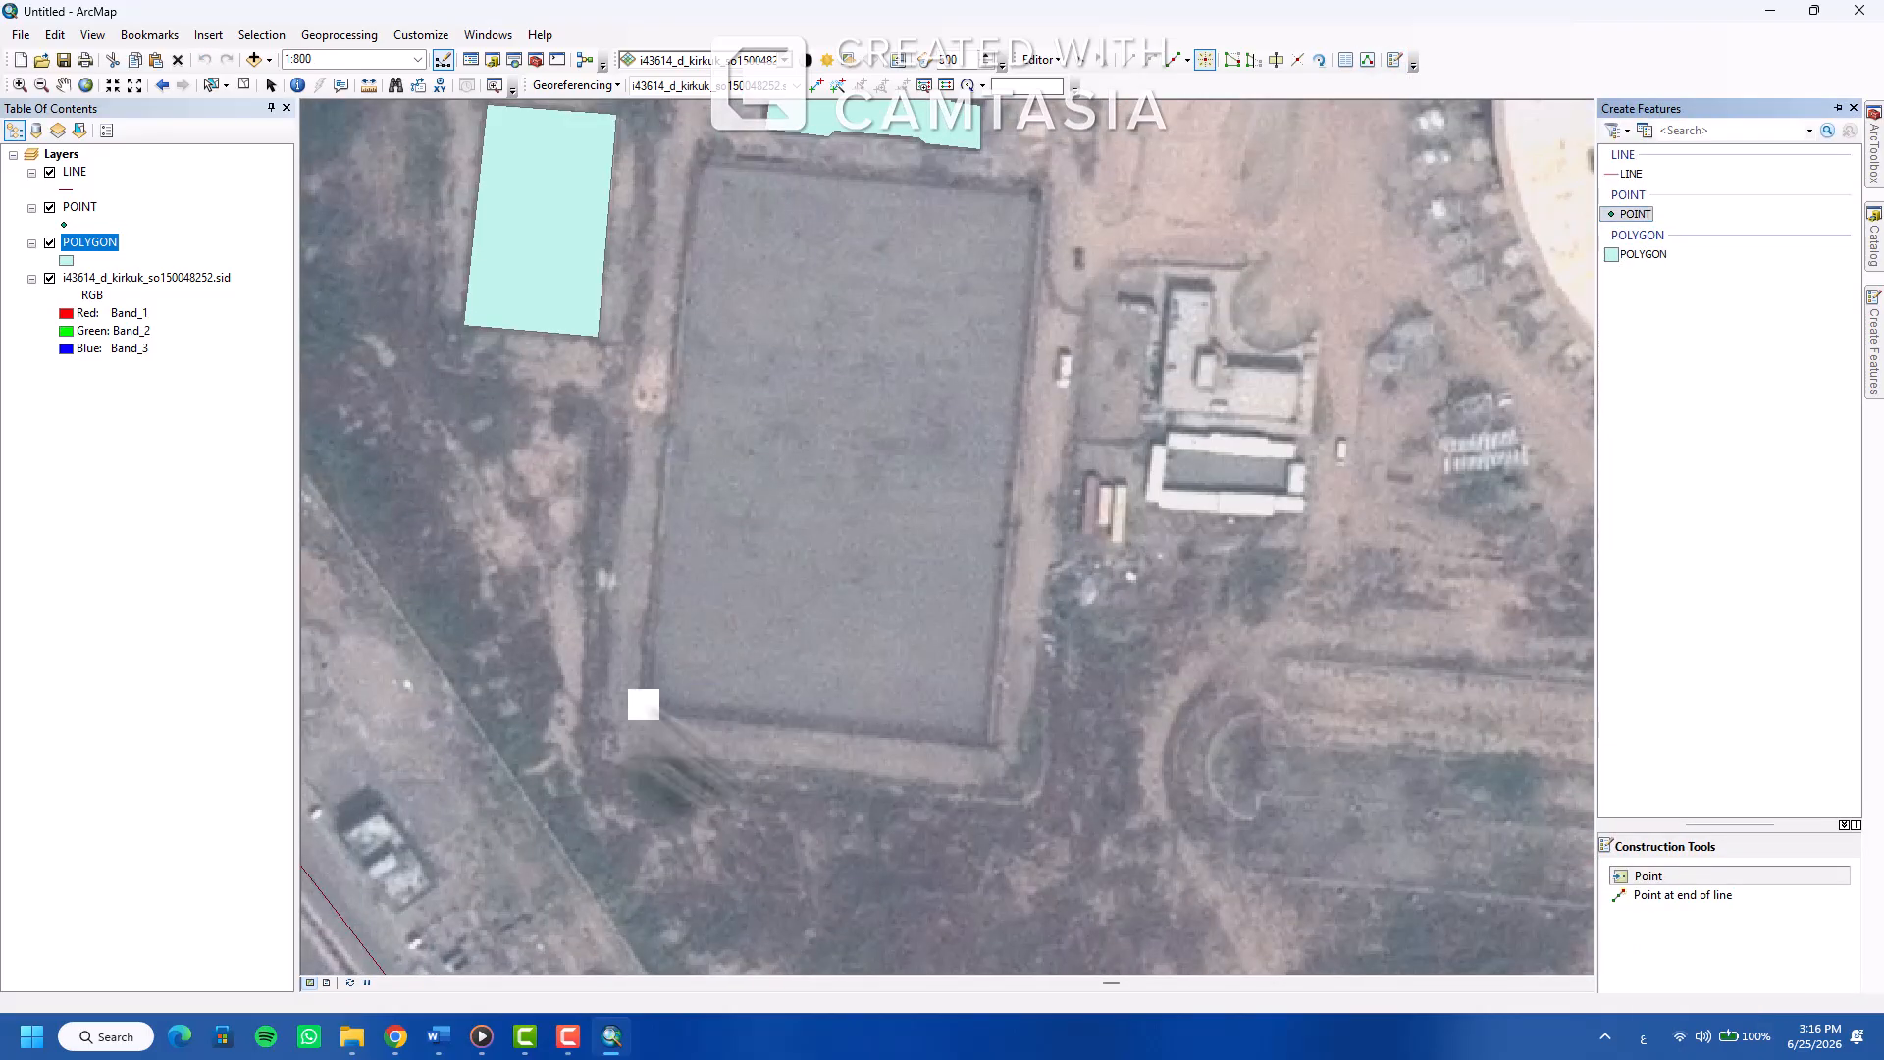
pyautogui.click(642, 704)
pyautogui.click(987, 742)
pyautogui.click(1040, 197)
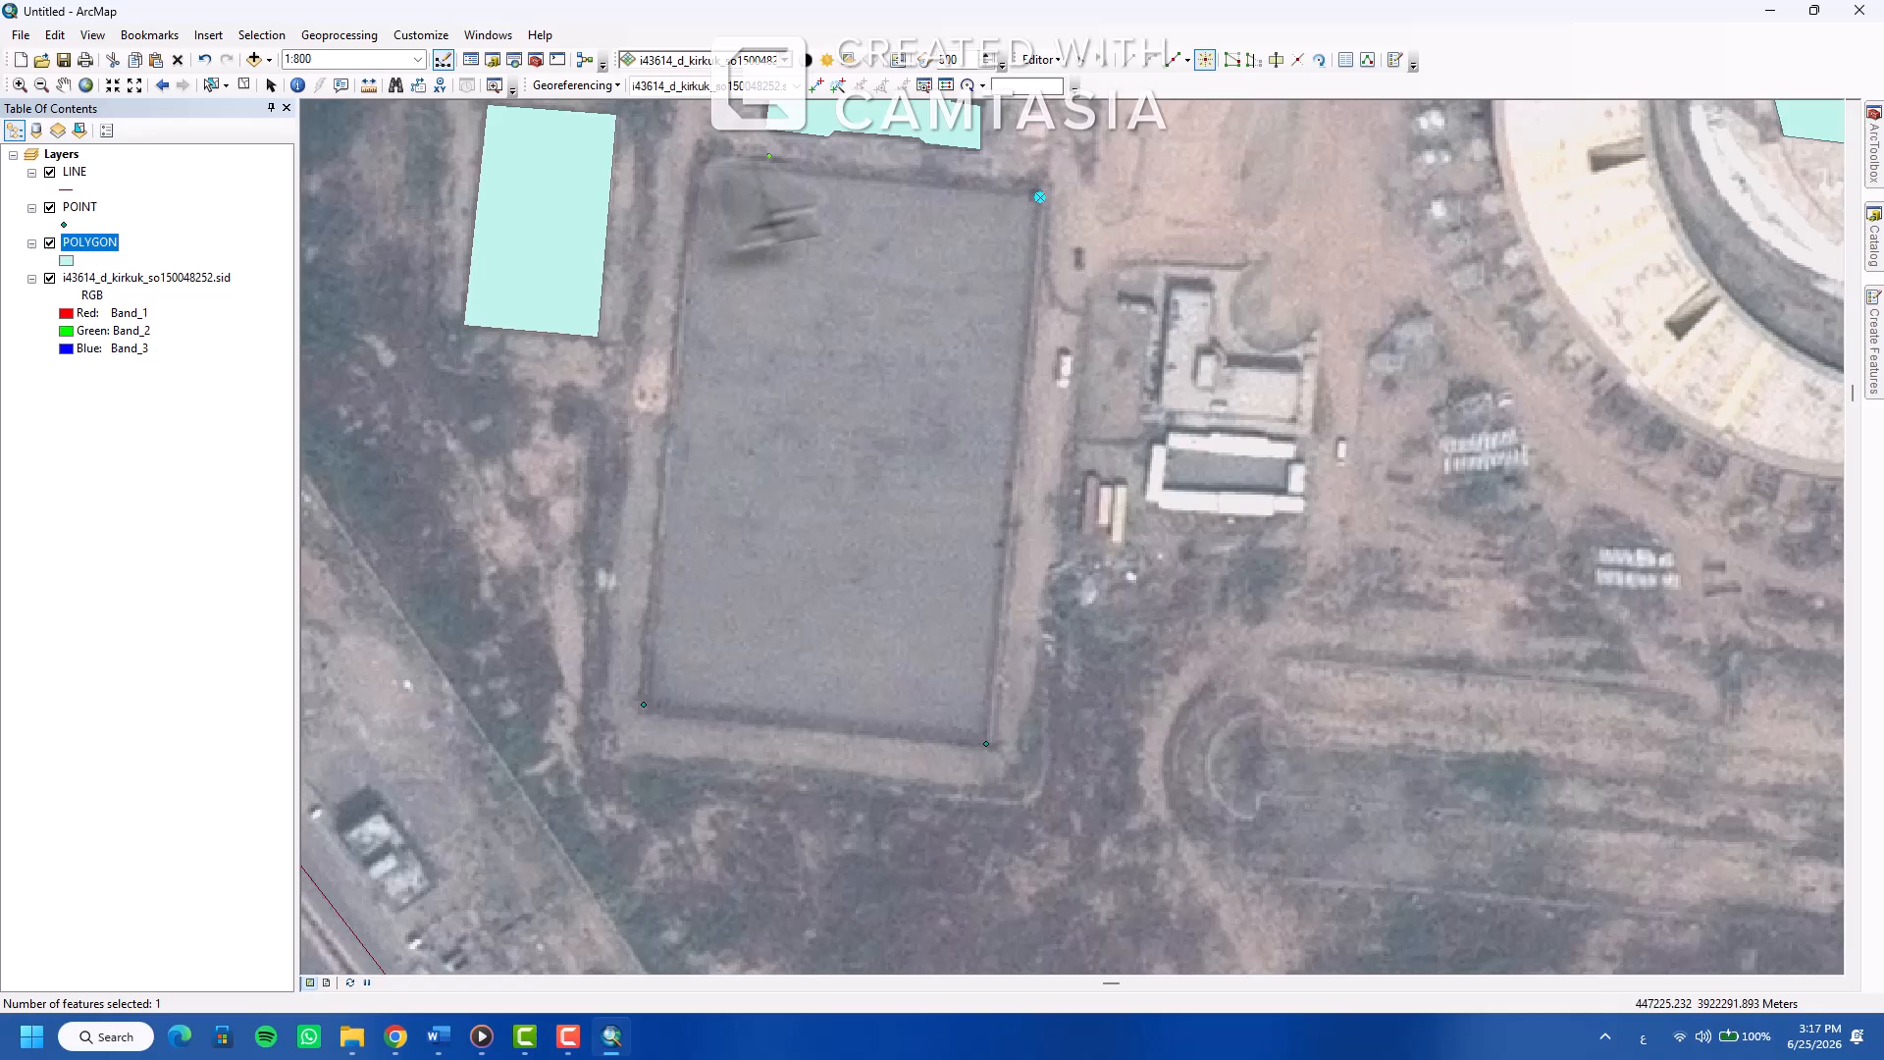
pyautogui.click(698, 159)
# Change the POINT layer's symbol to the green Circle 2 marker
pyautogui.click(64, 223)
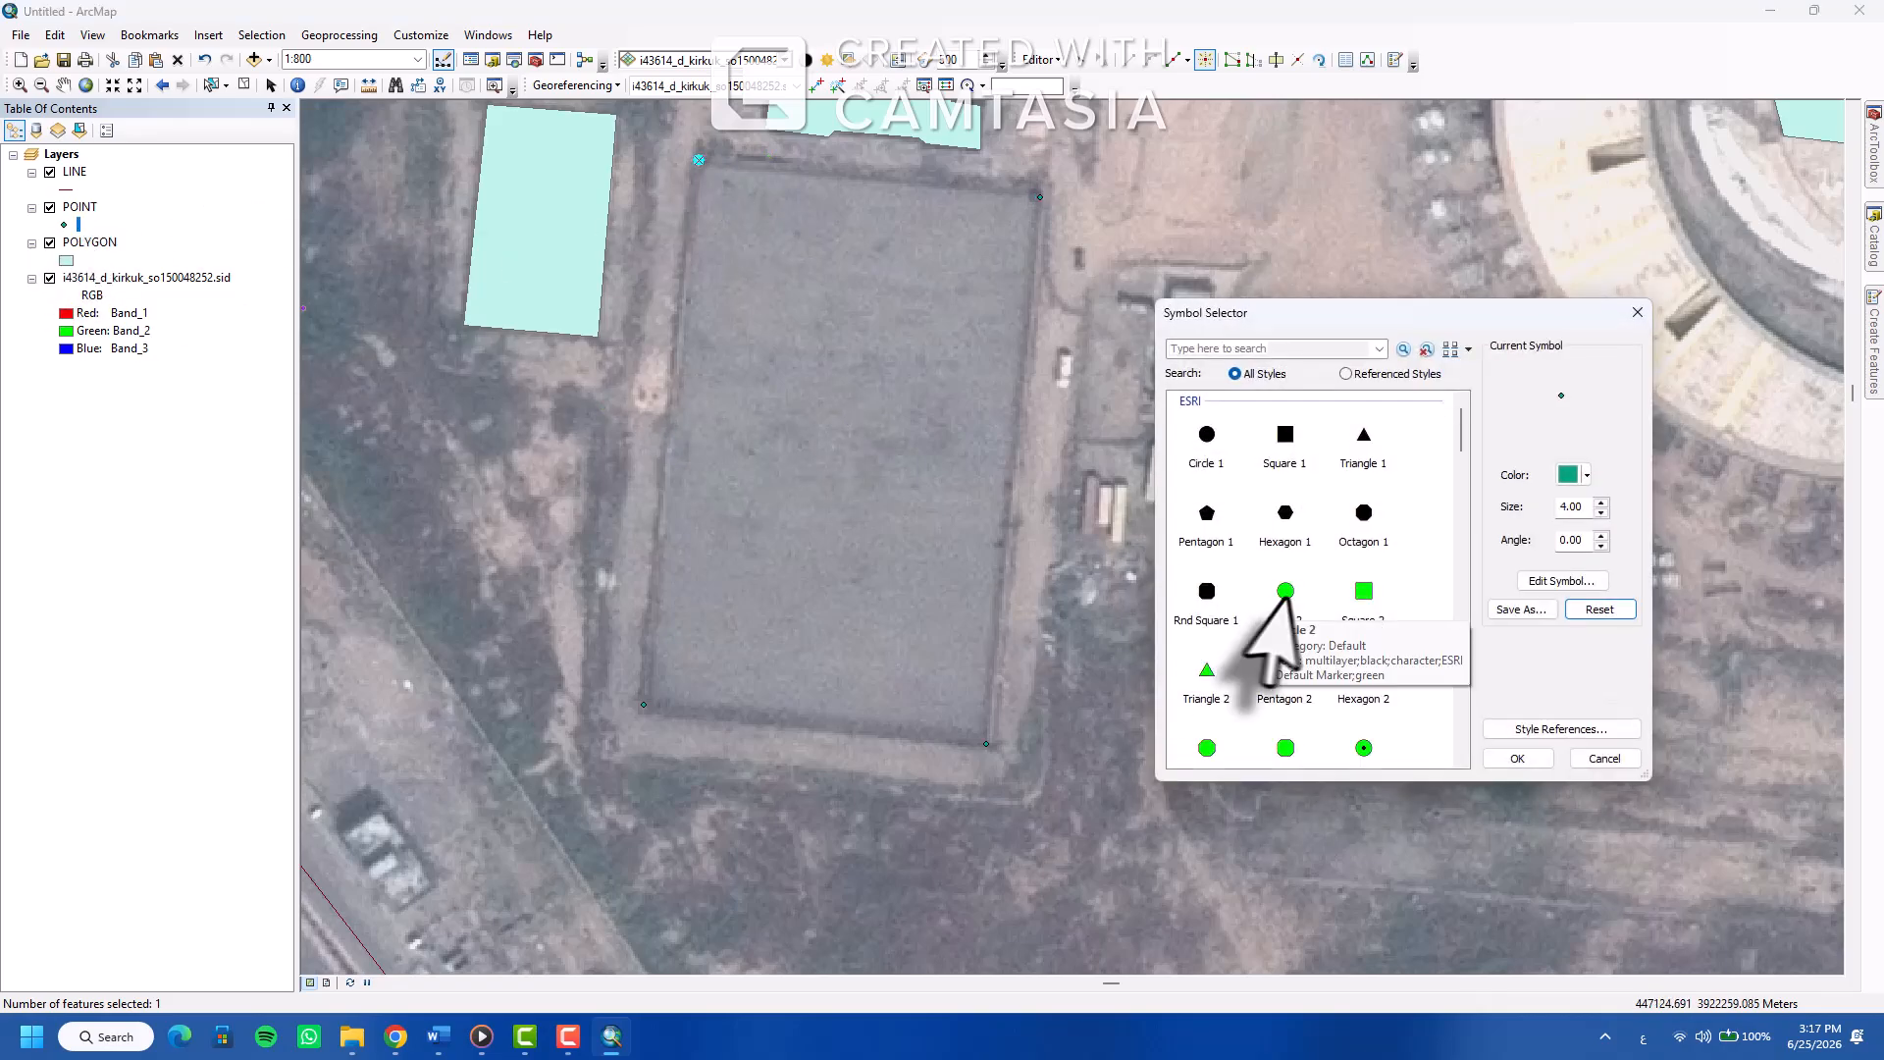
pyautogui.doubleClick(1285, 590)
pyautogui.scroll(3, 1262, 724)
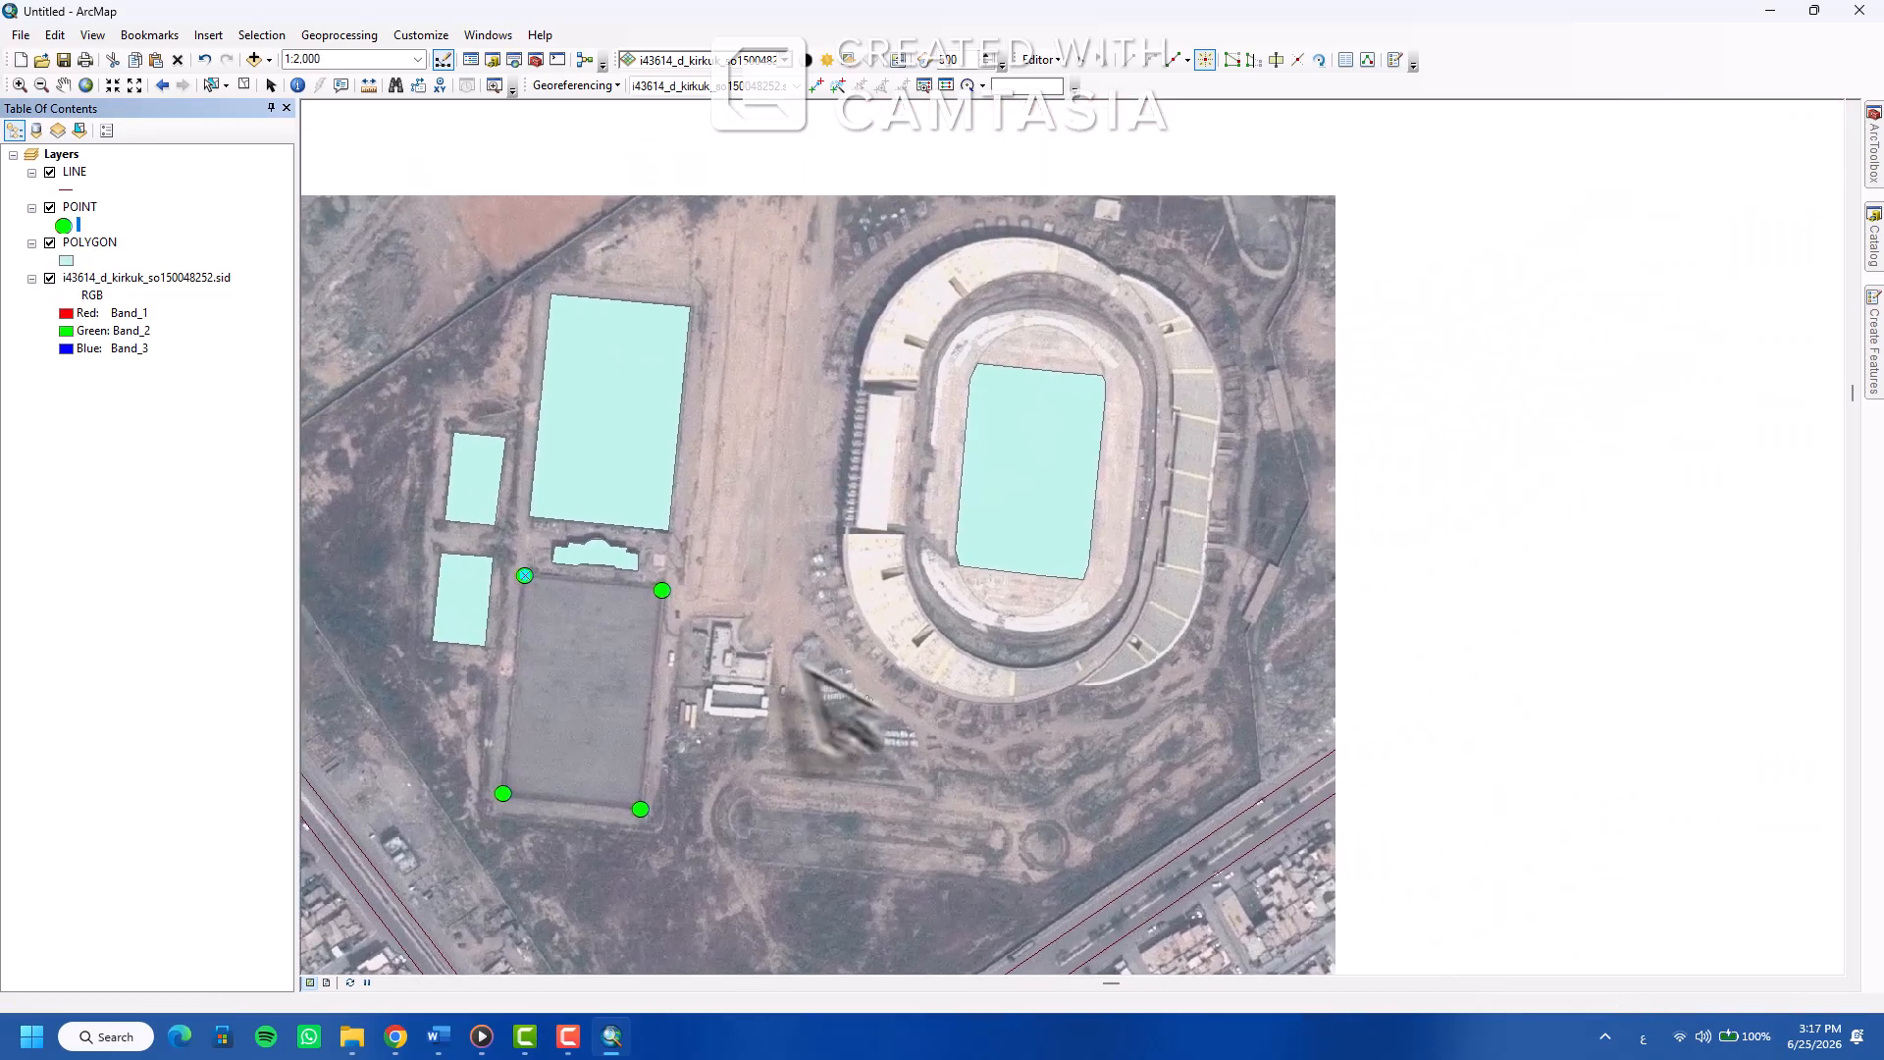
pyautogui.moveTo(944, 722); pyautogui.dragTo(1127, 558)
pyautogui.moveTo(1086, 670); pyautogui.dragTo(1109, 484)
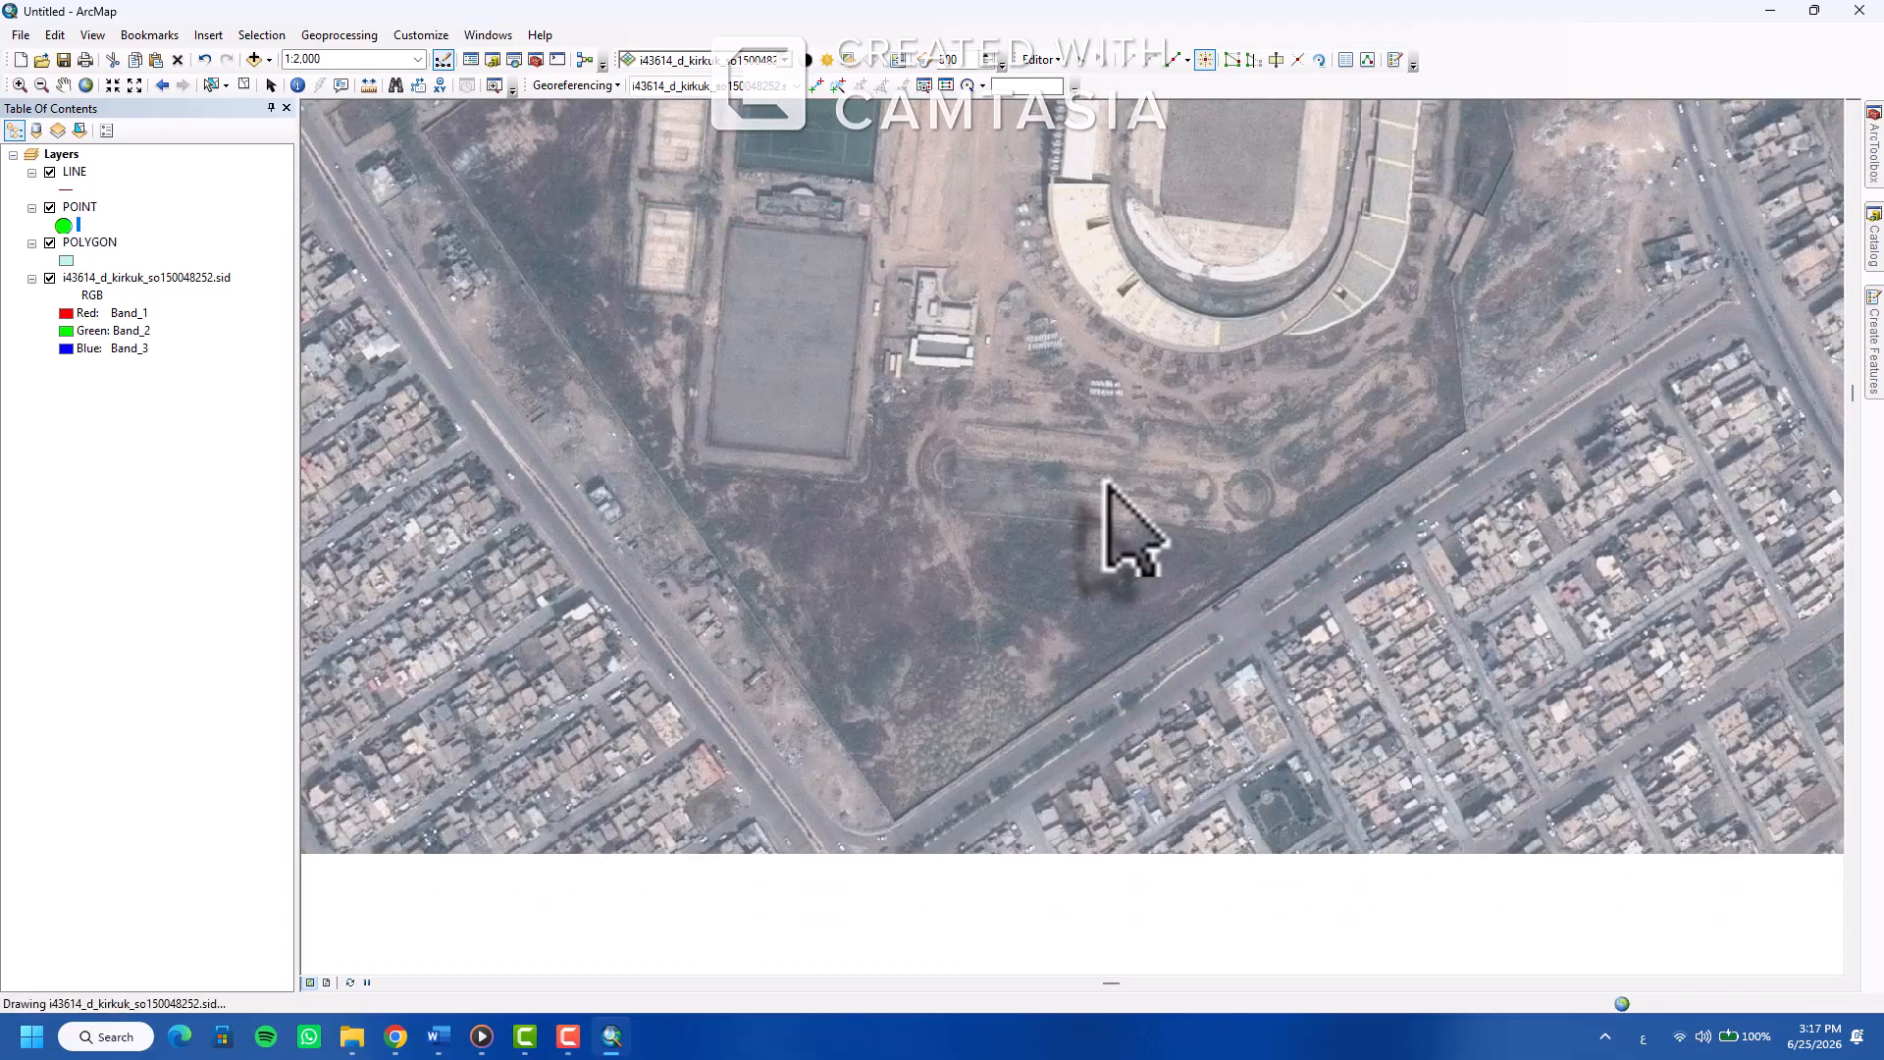
pyautogui.scroll(-3, 1080, 549)
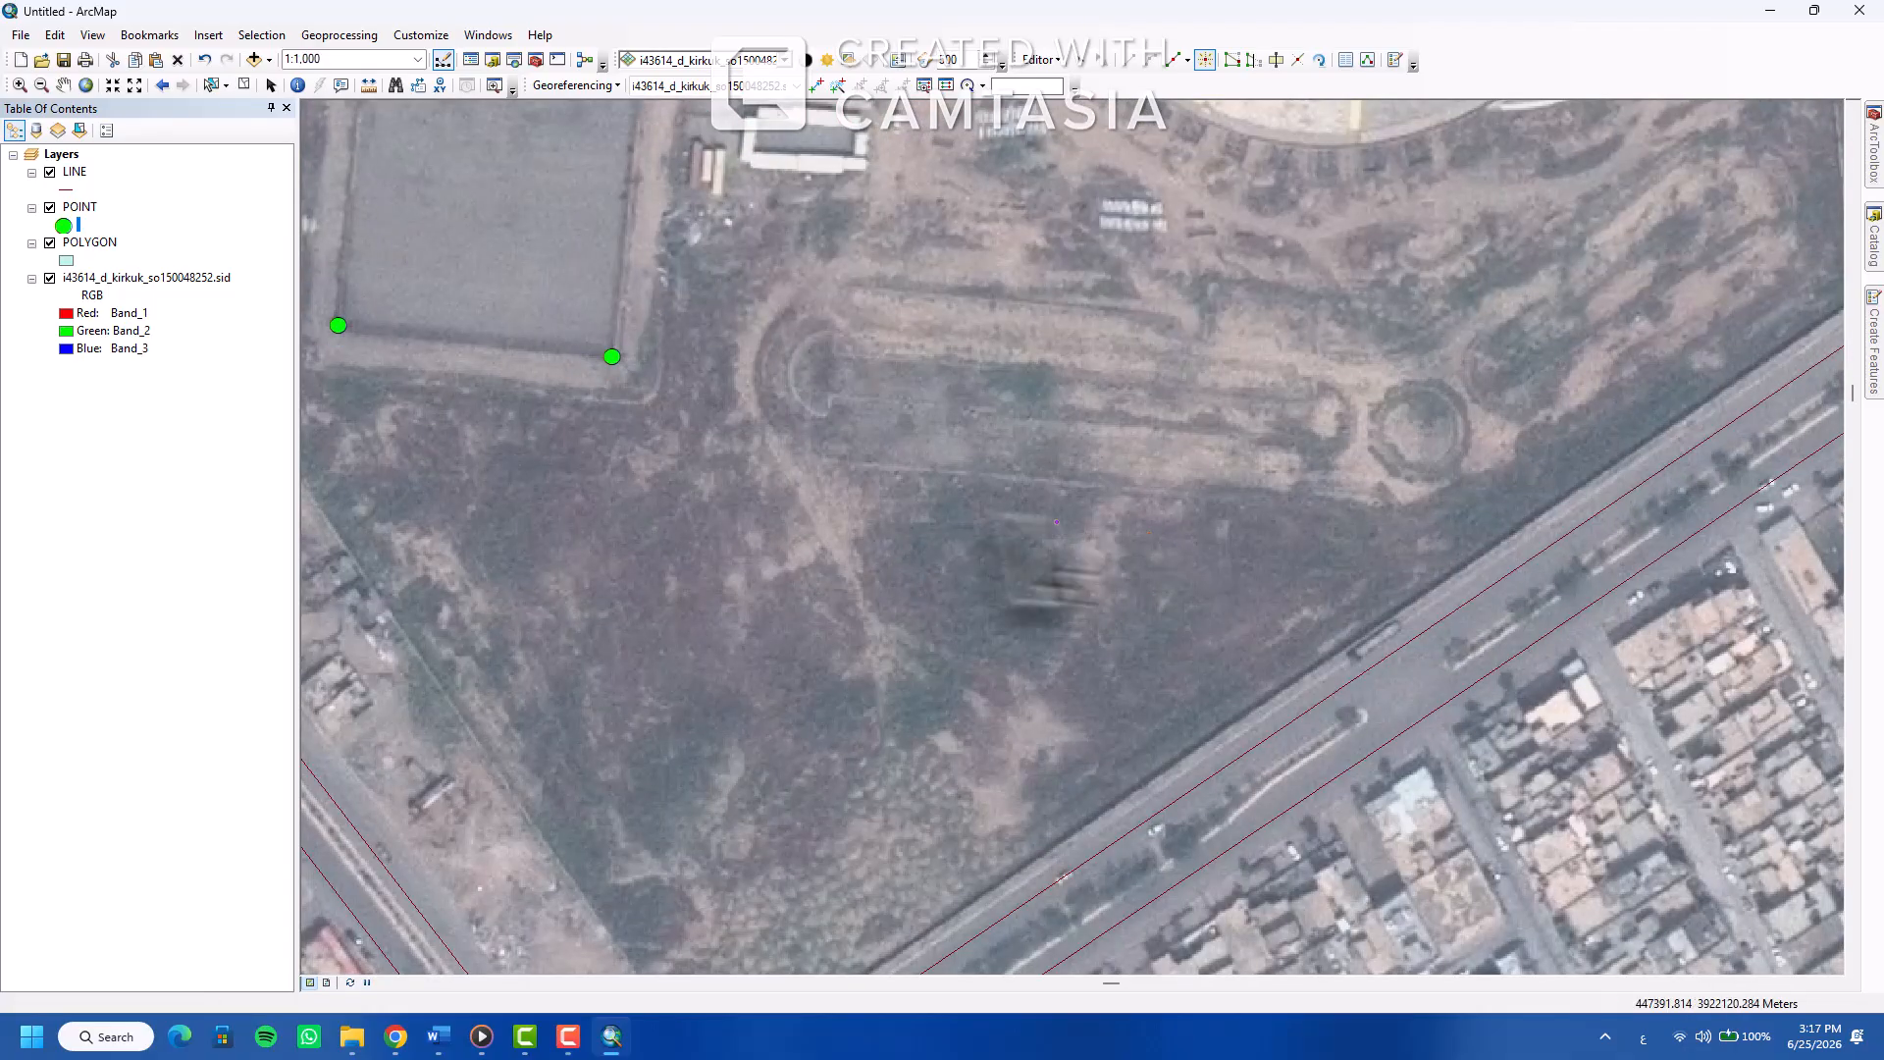
# Place points around both curved ends of the elongated track south of the stadium and on opposite sides of the circle beside it
pyautogui.click(832, 284)
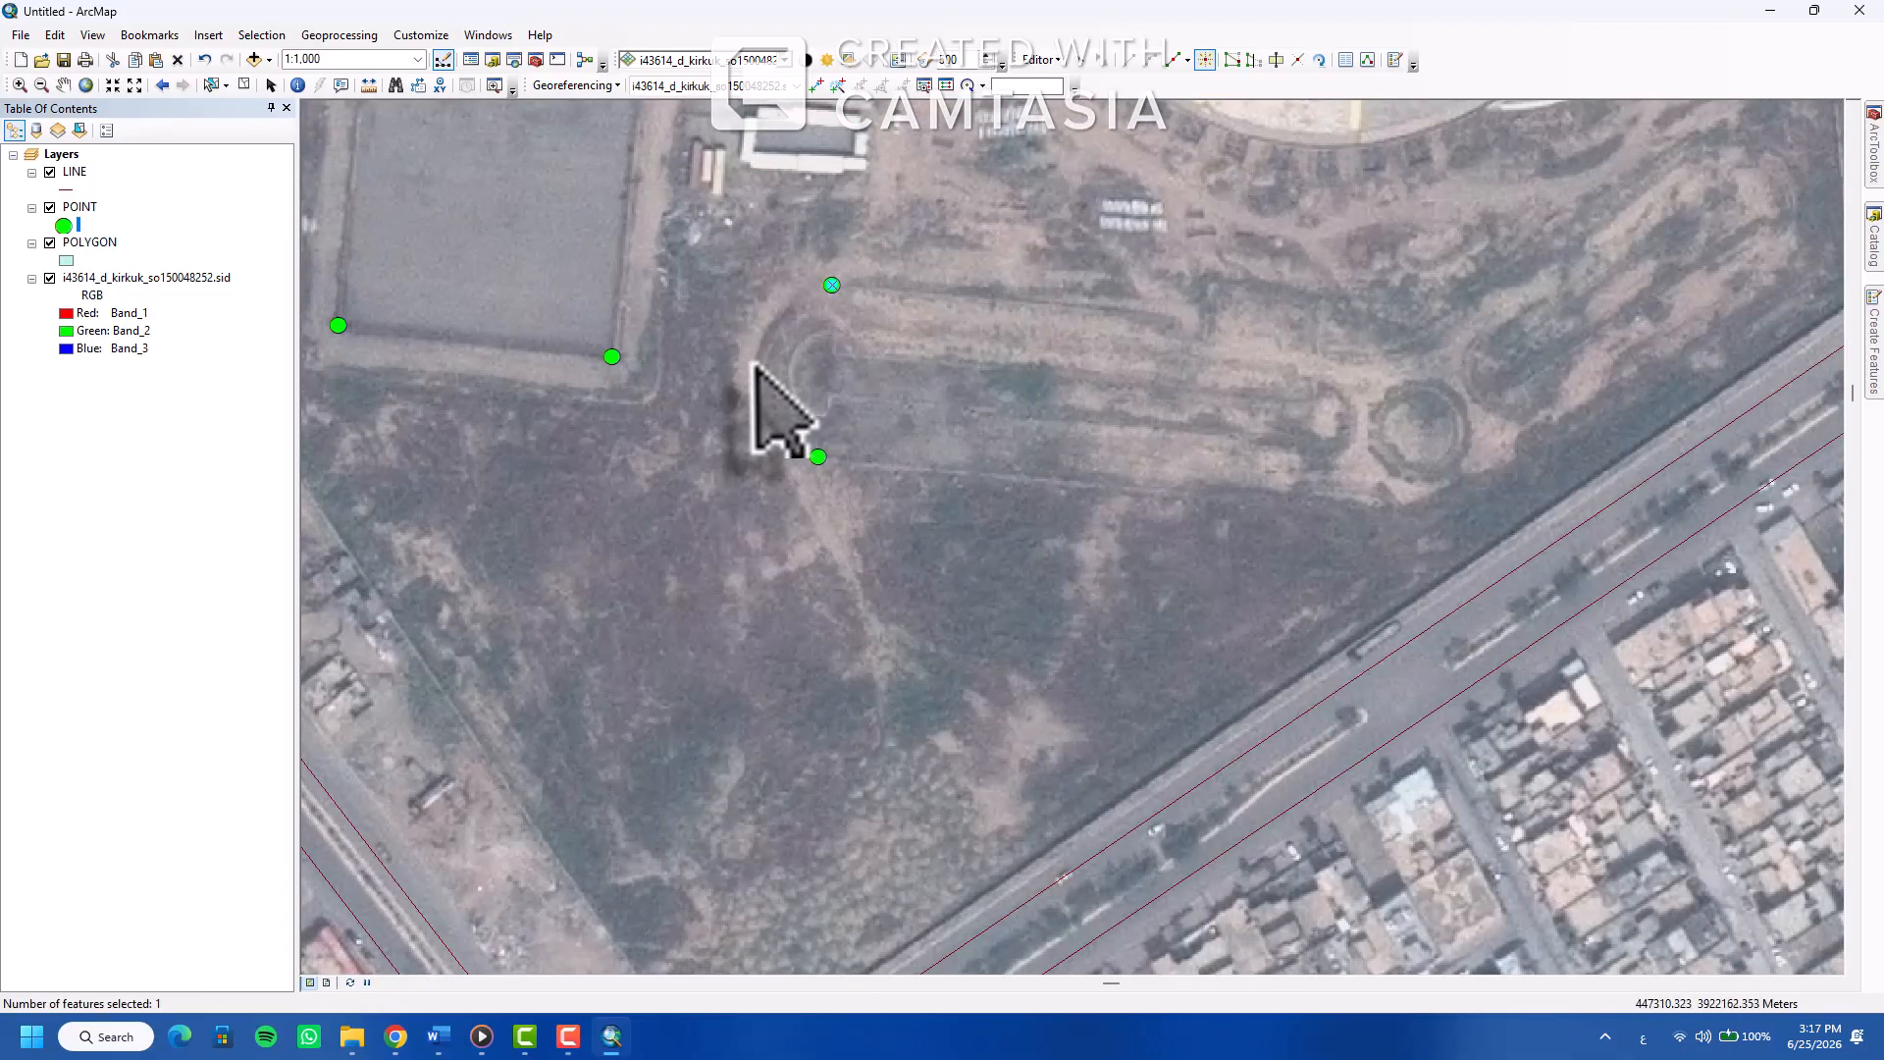
pyautogui.click(788, 368)
pyautogui.click(832, 330)
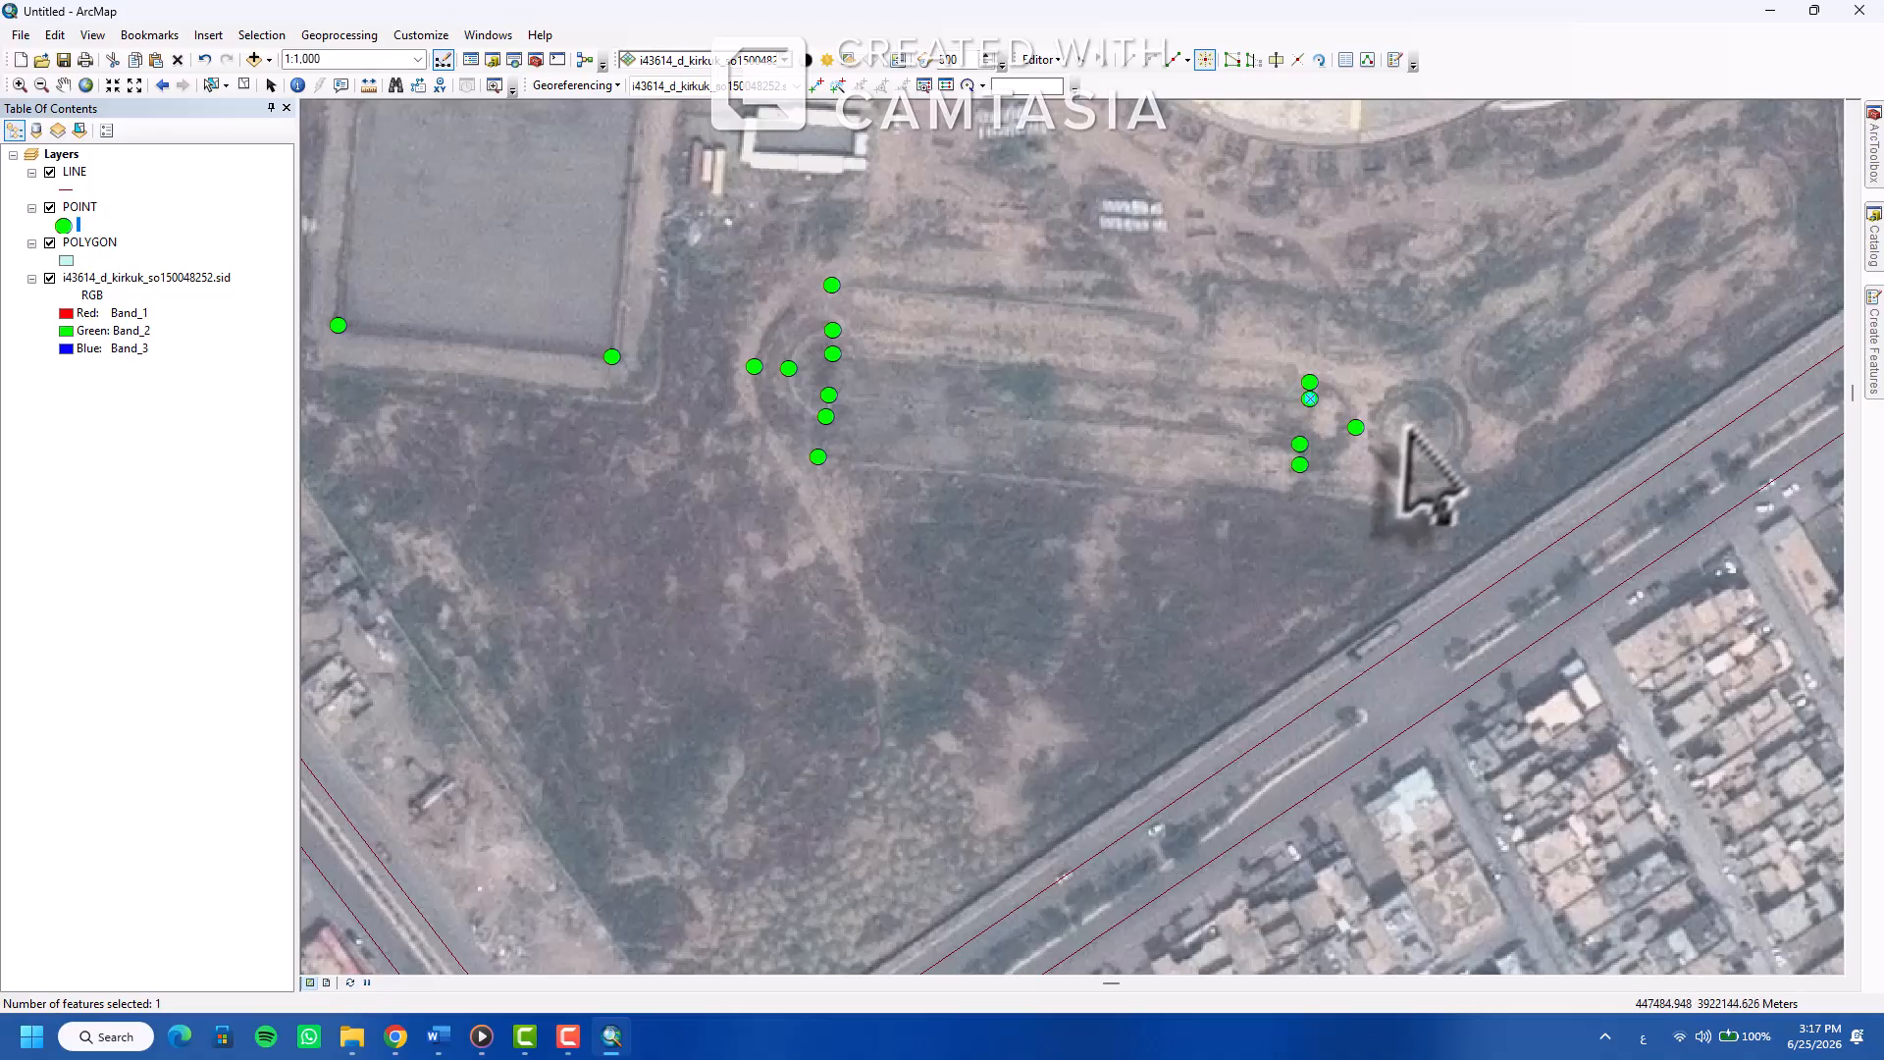
pyautogui.click(1460, 436)
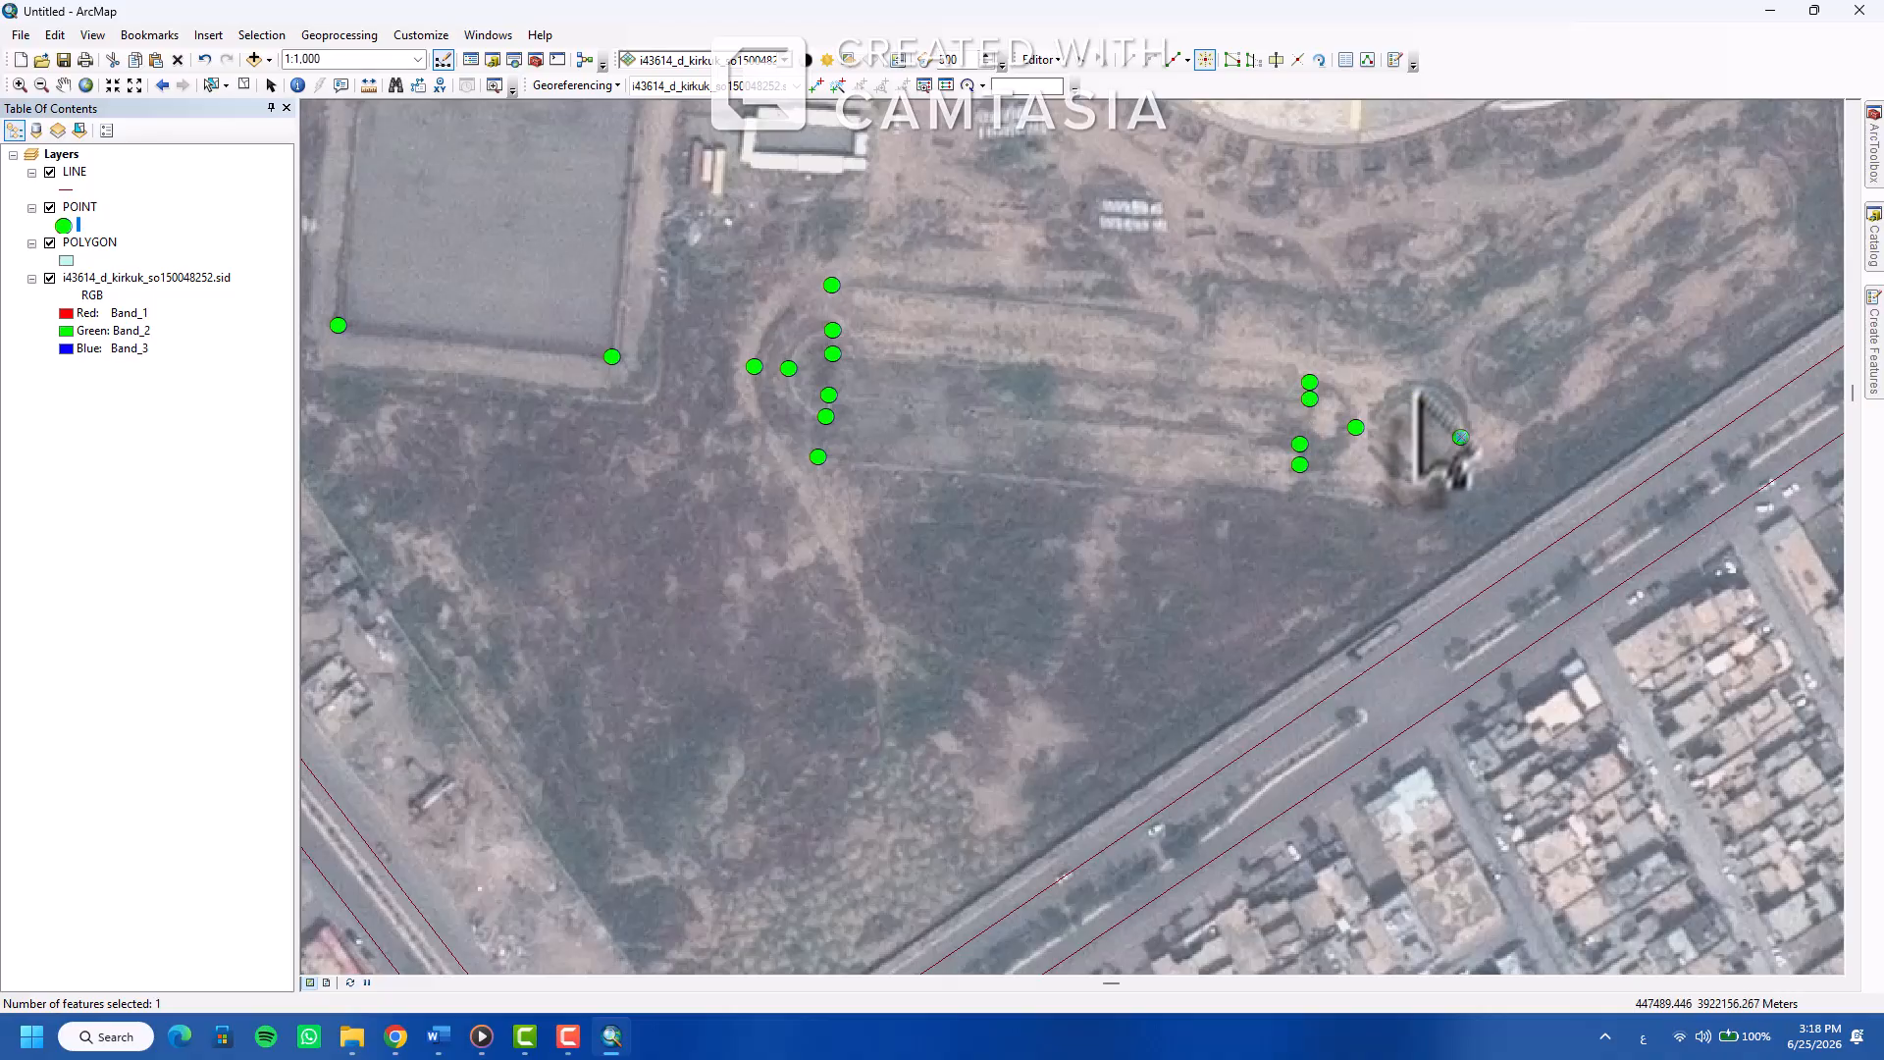
pyautogui.click(1380, 428)
# Look over the imagery east and north of the stadium, including the sports grounds beyond it
pyautogui.moveTo(1420, 434); pyautogui.dragTo(1294, 751)
pyautogui.moveTo(1412, 540); pyautogui.dragTo(1003, 745)
pyautogui.moveTo(1296, 510); pyautogui.dragTo(913, 780)
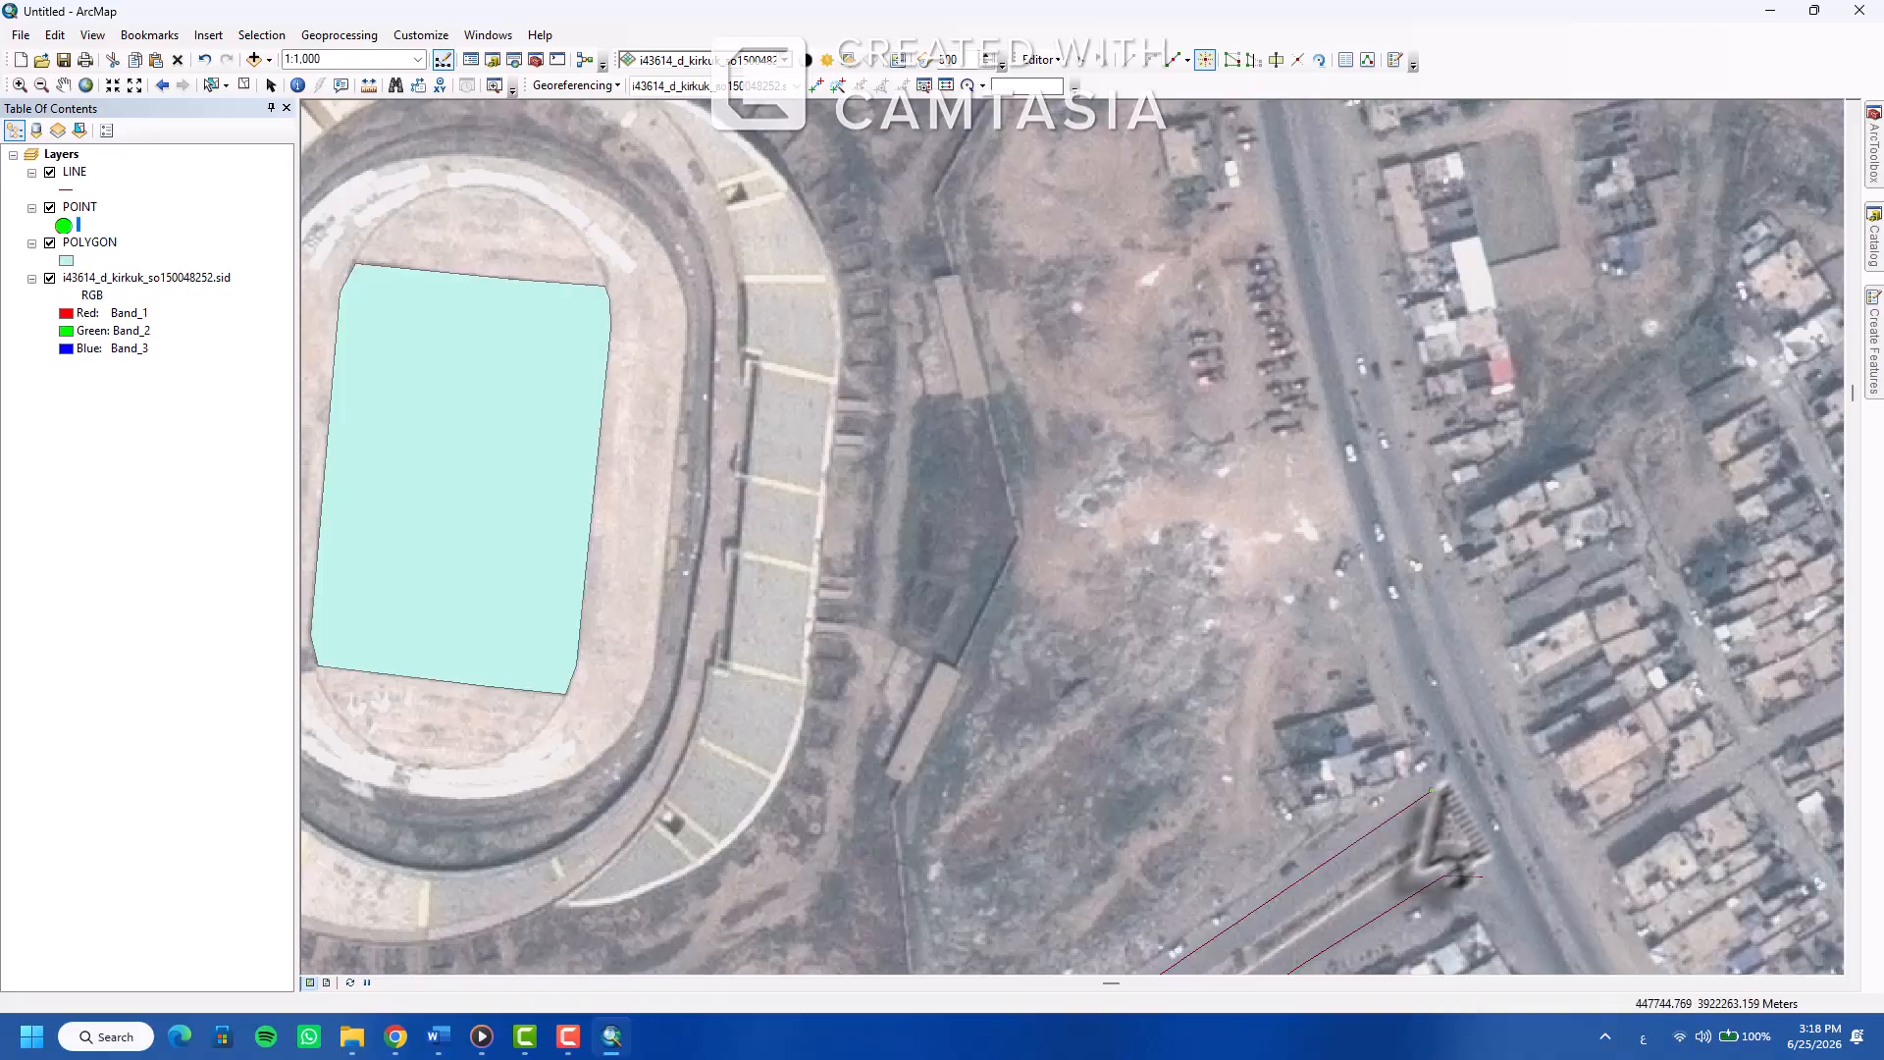
pyautogui.moveTo(879, 609); pyautogui.dragTo(1080, 896)
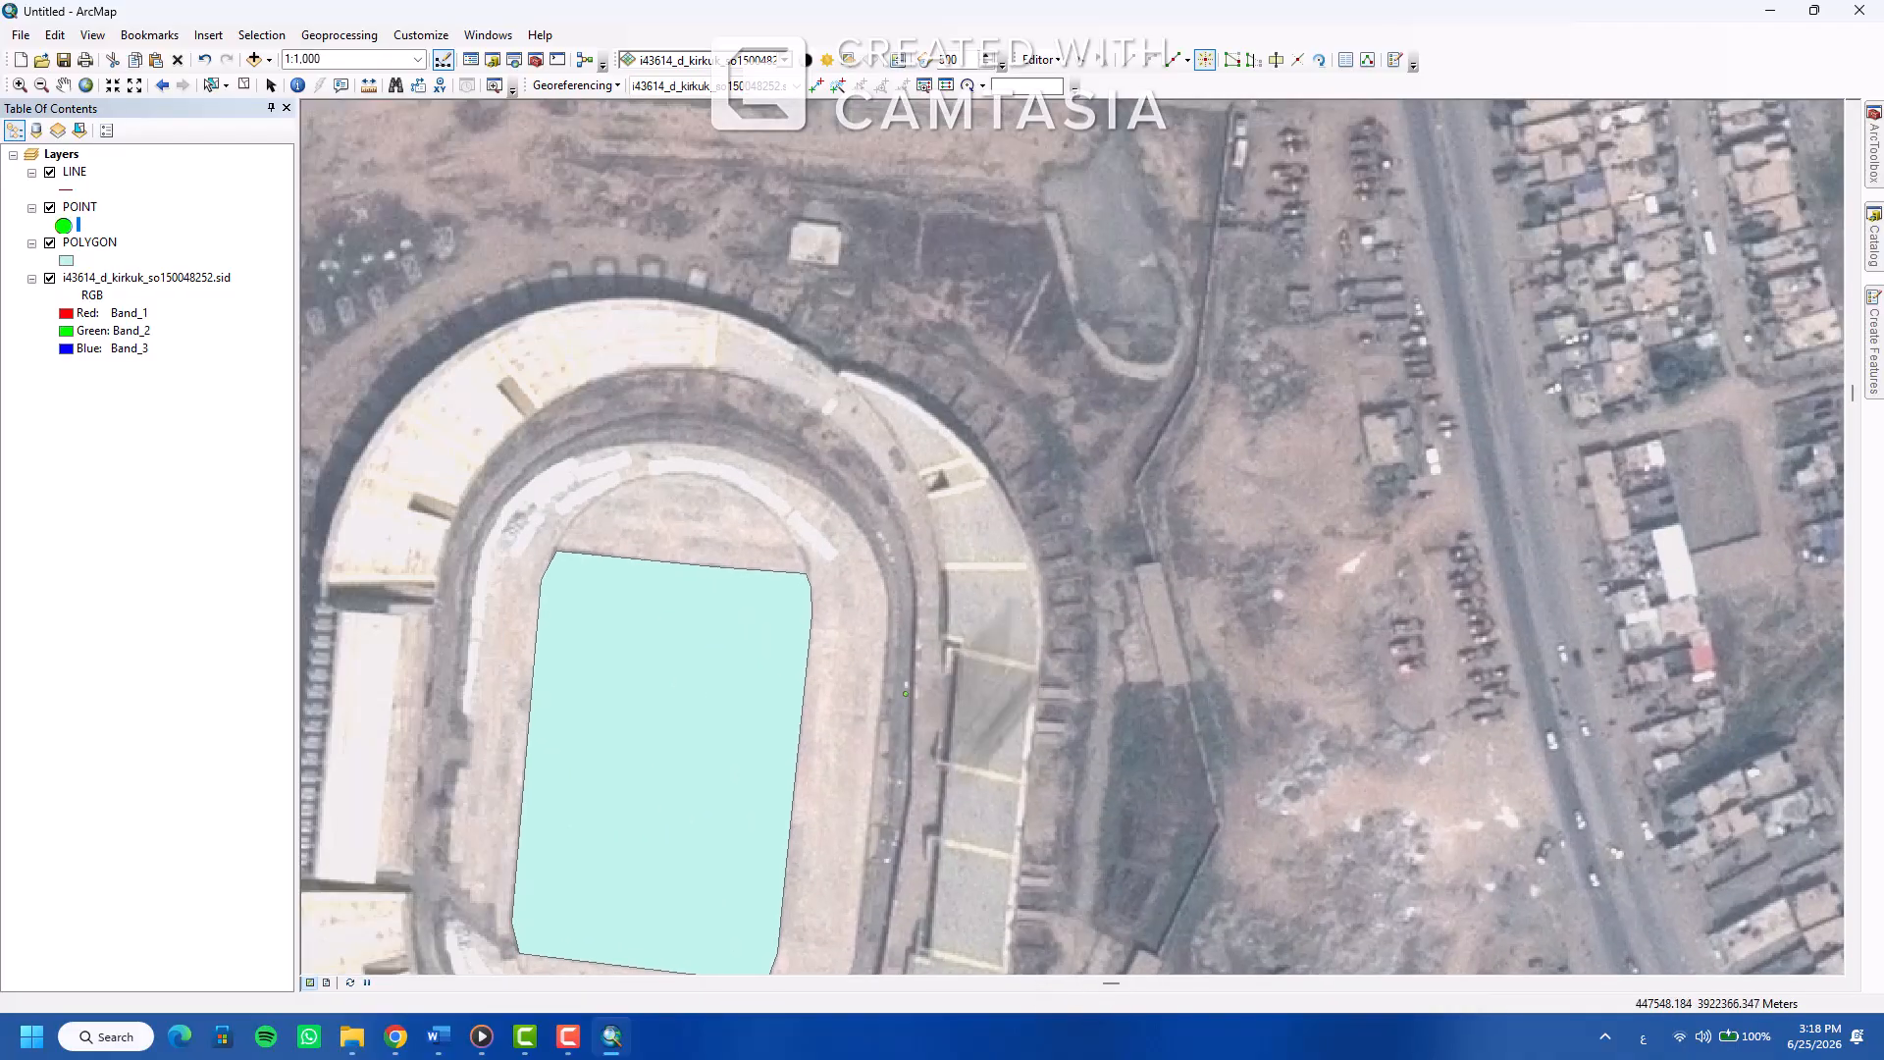
pyautogui.moveTo(885, 607); pyautogui.dragTo(1255, 862)
pyautogui.moveTo(1162, 416); pyautogui.dragTo(1266, 667)
pyautogui.scroll(-4, 795, 726)
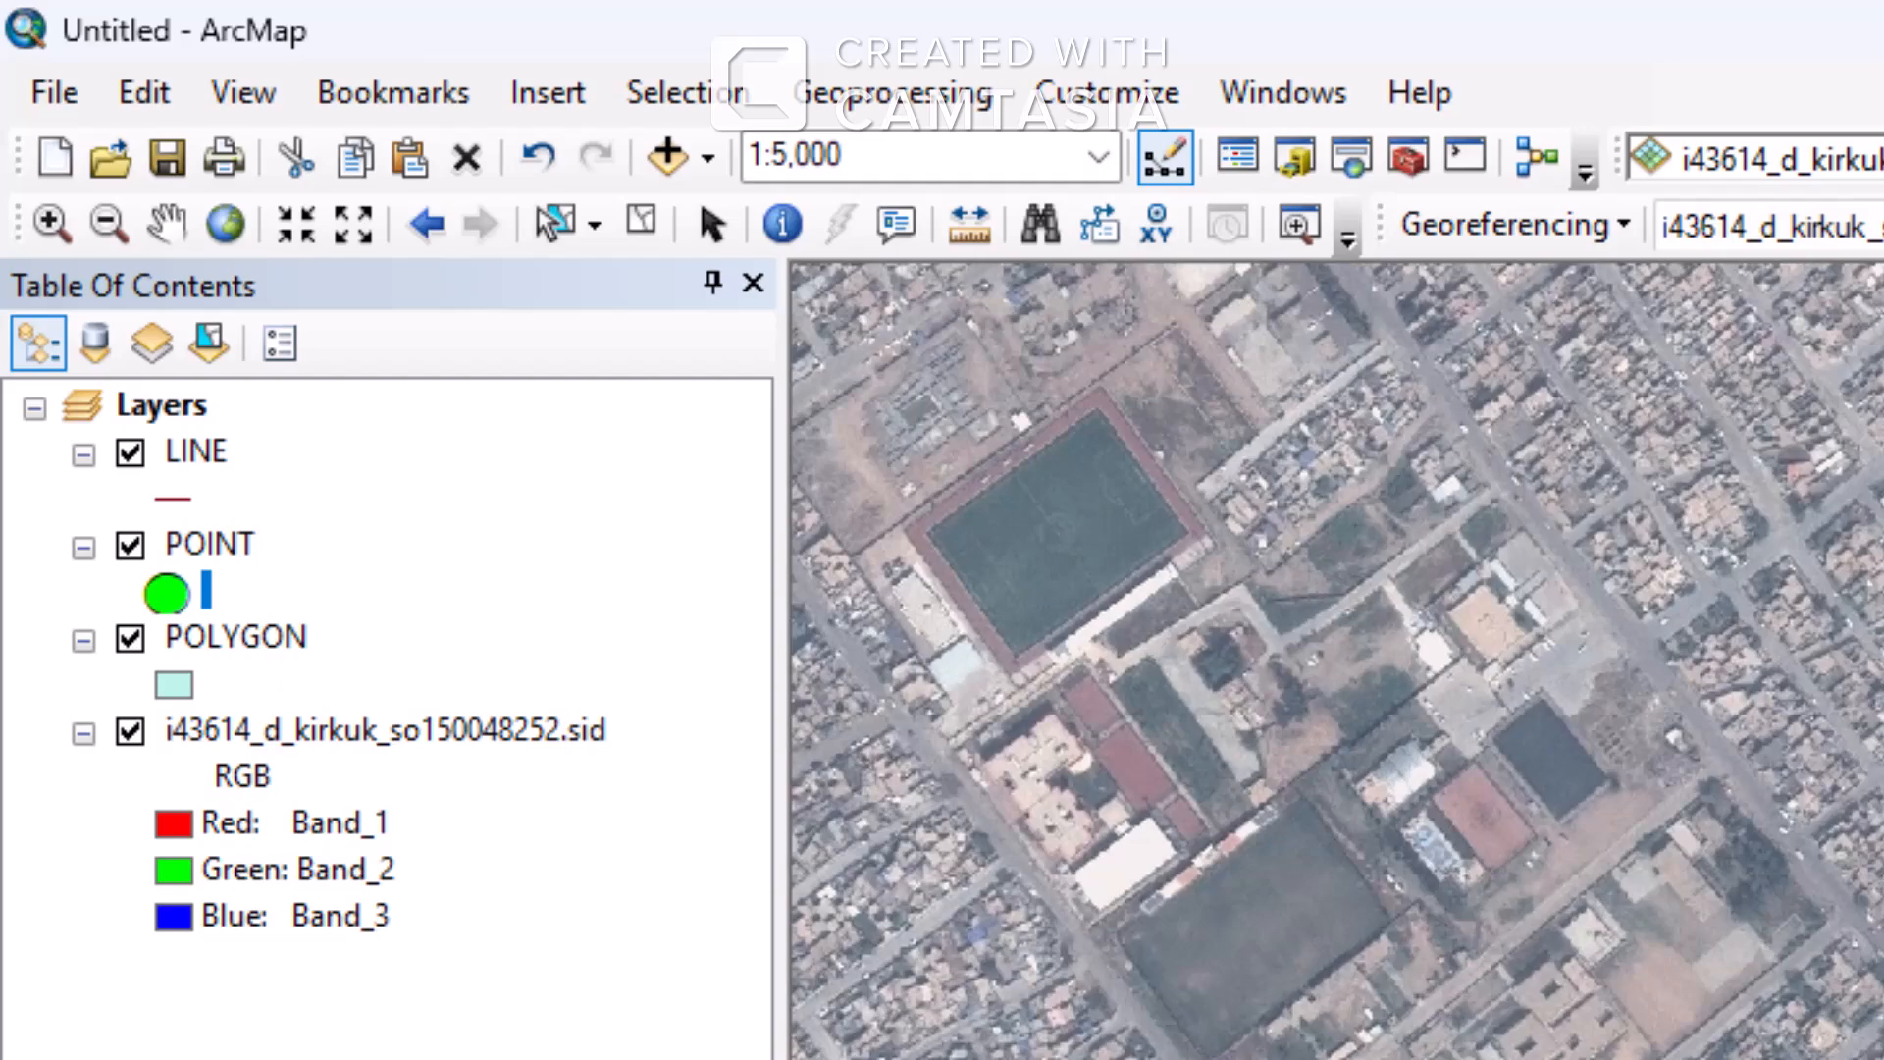
pyautogui.moveTo(1261, 967); pyautogui.dragTo(1531, 363)
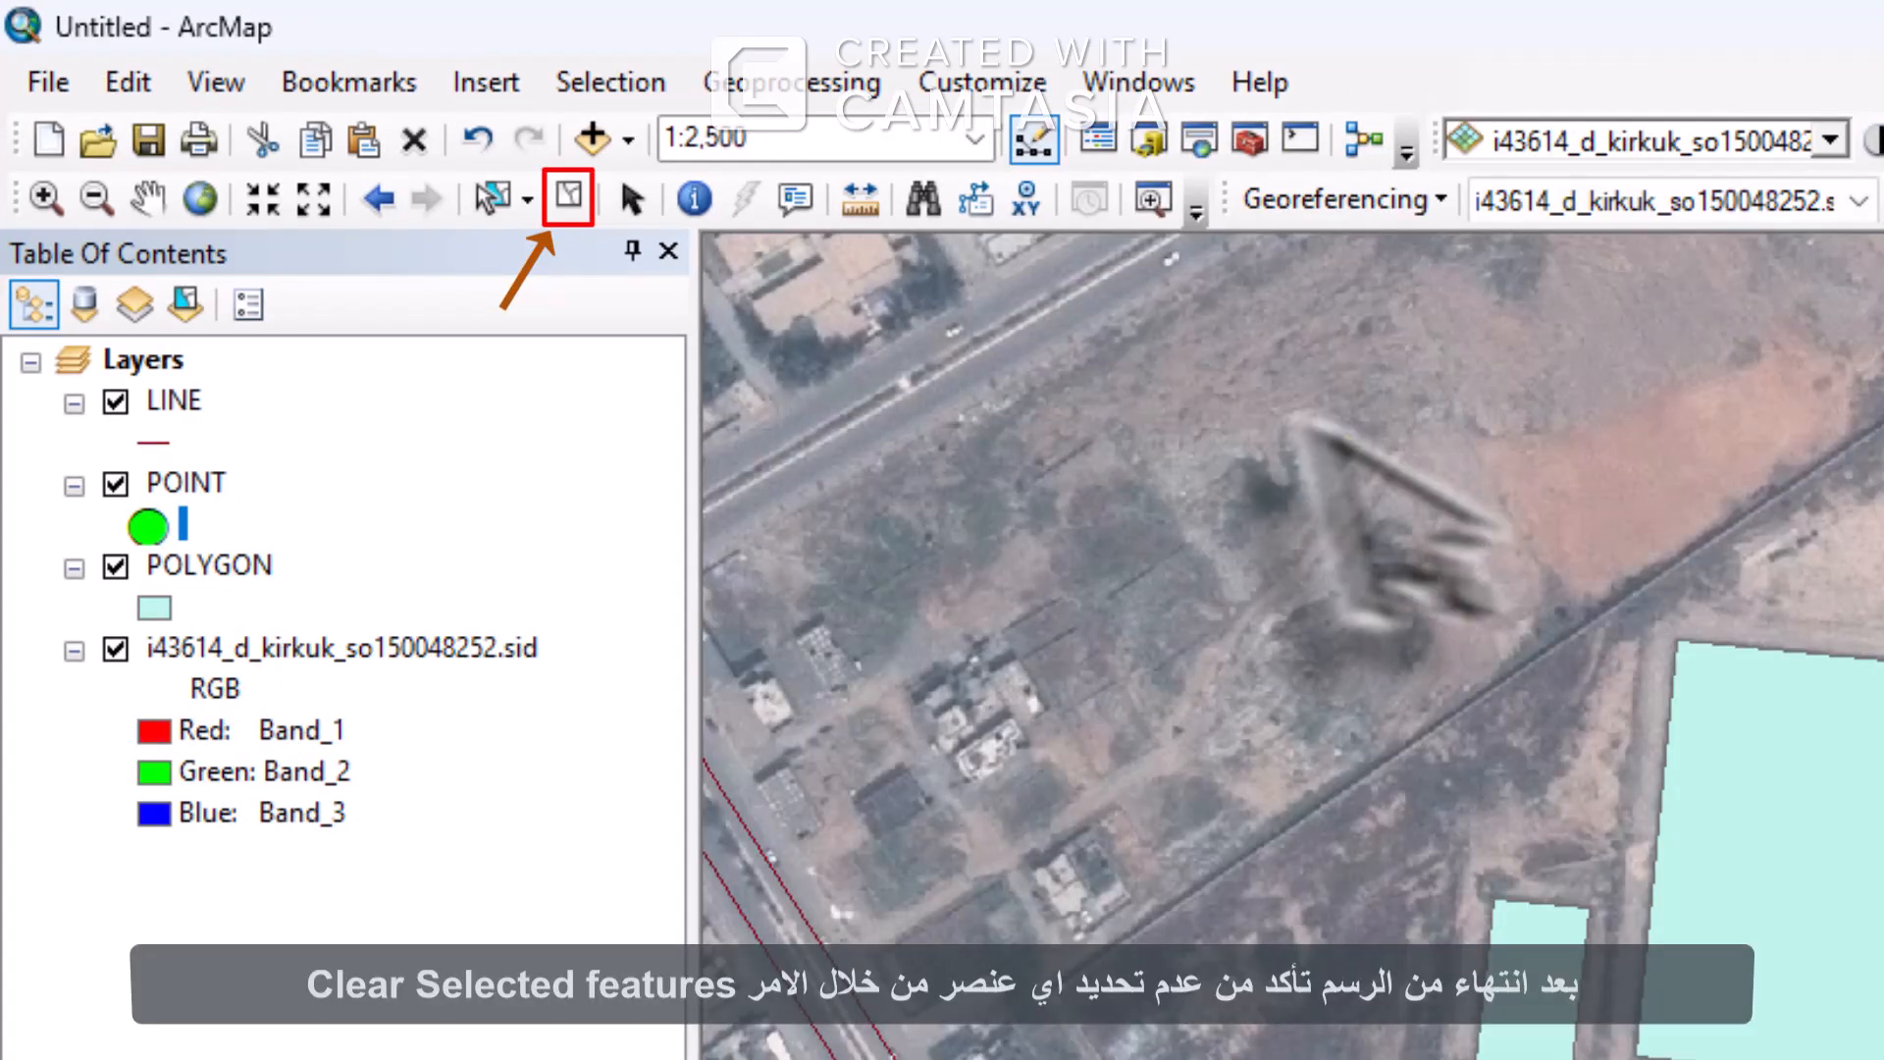
# Clear the selected features and stop the edit session
pyautogui.click(569, 196)
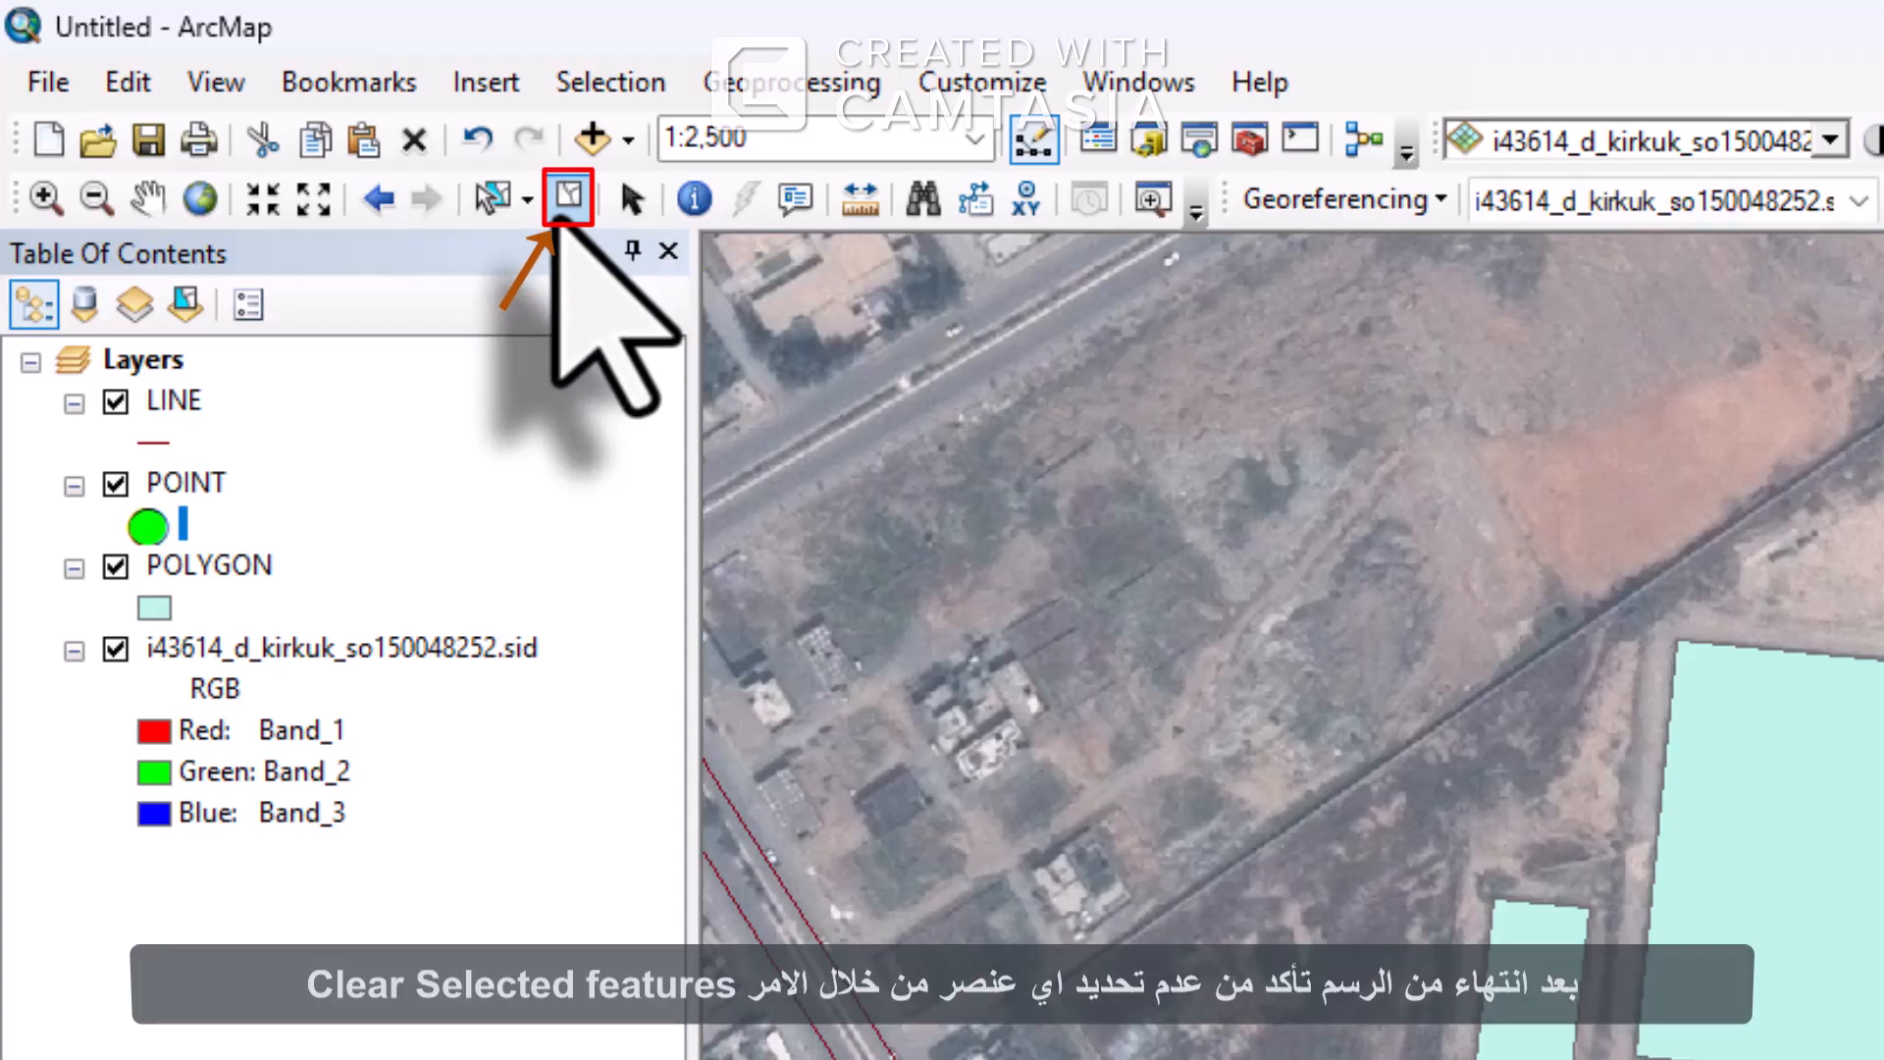
pyautogui.click(1729, 115)
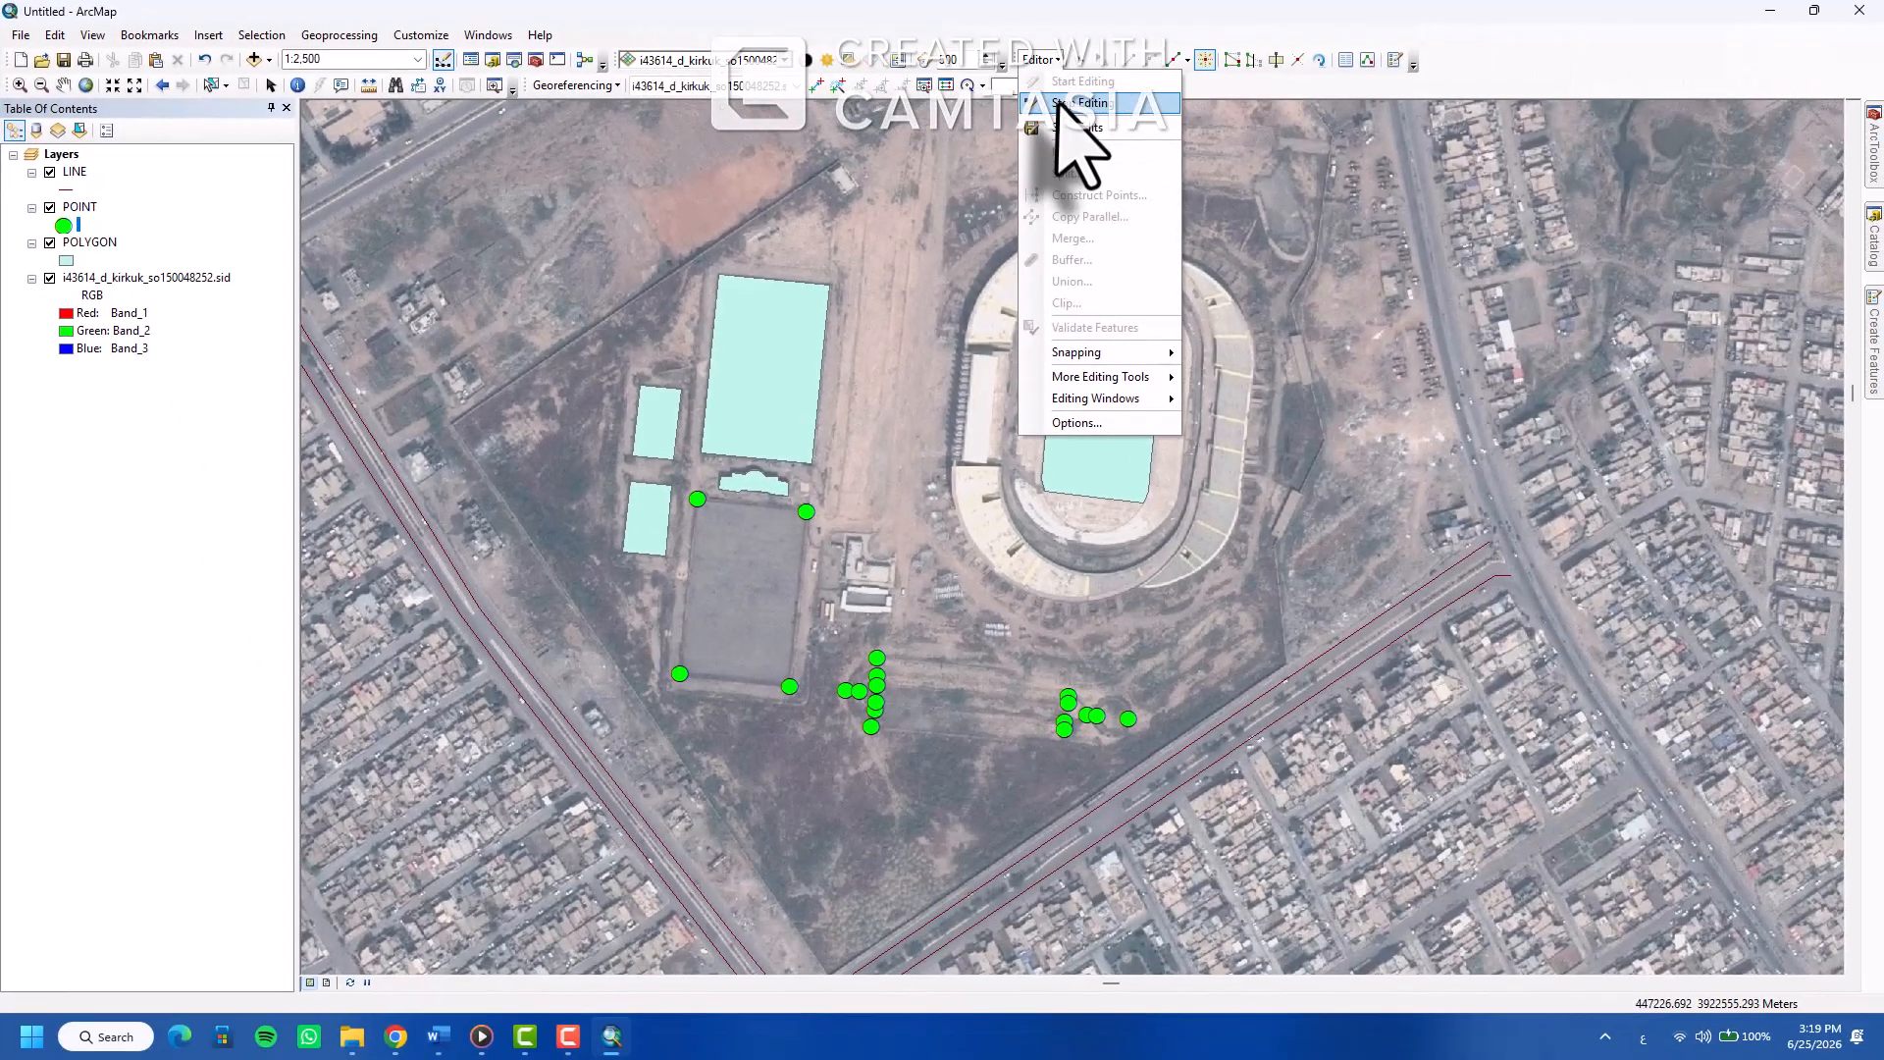
pyautogui.click(1072, 126)
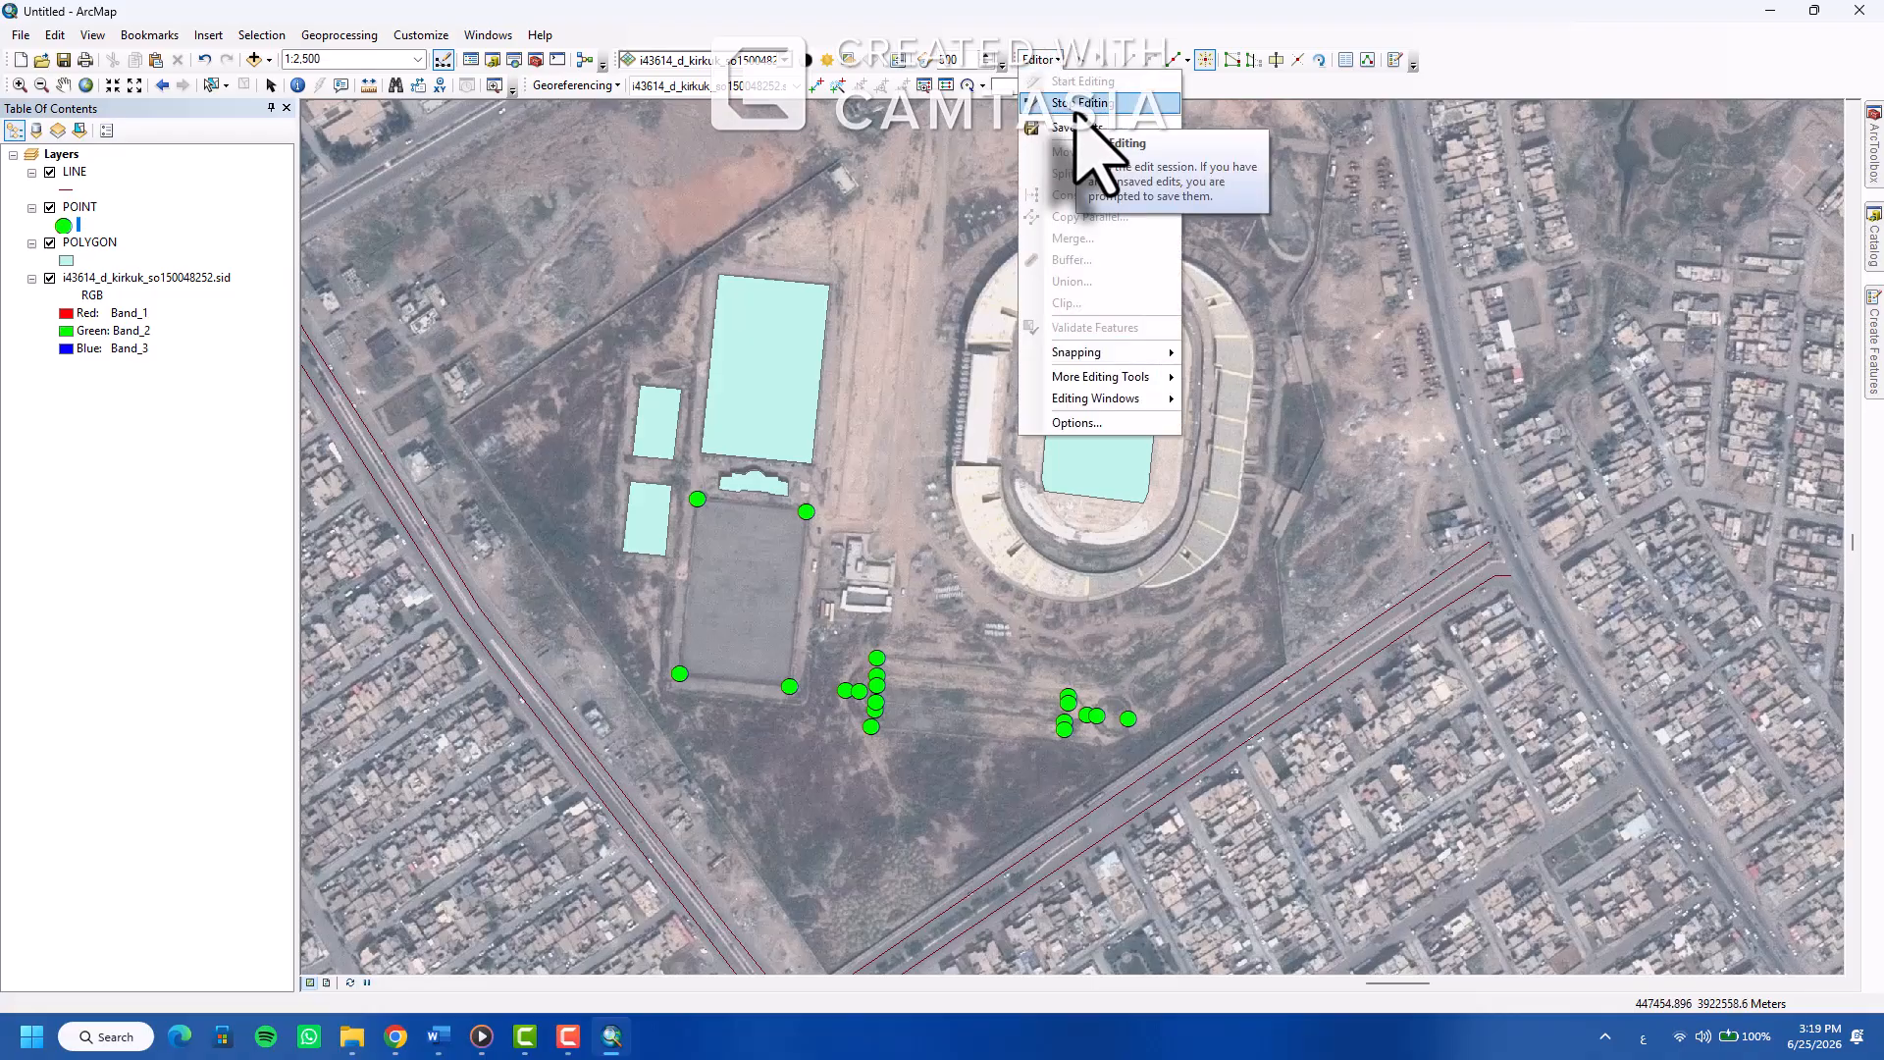
pyautogui.click(1075, 119)
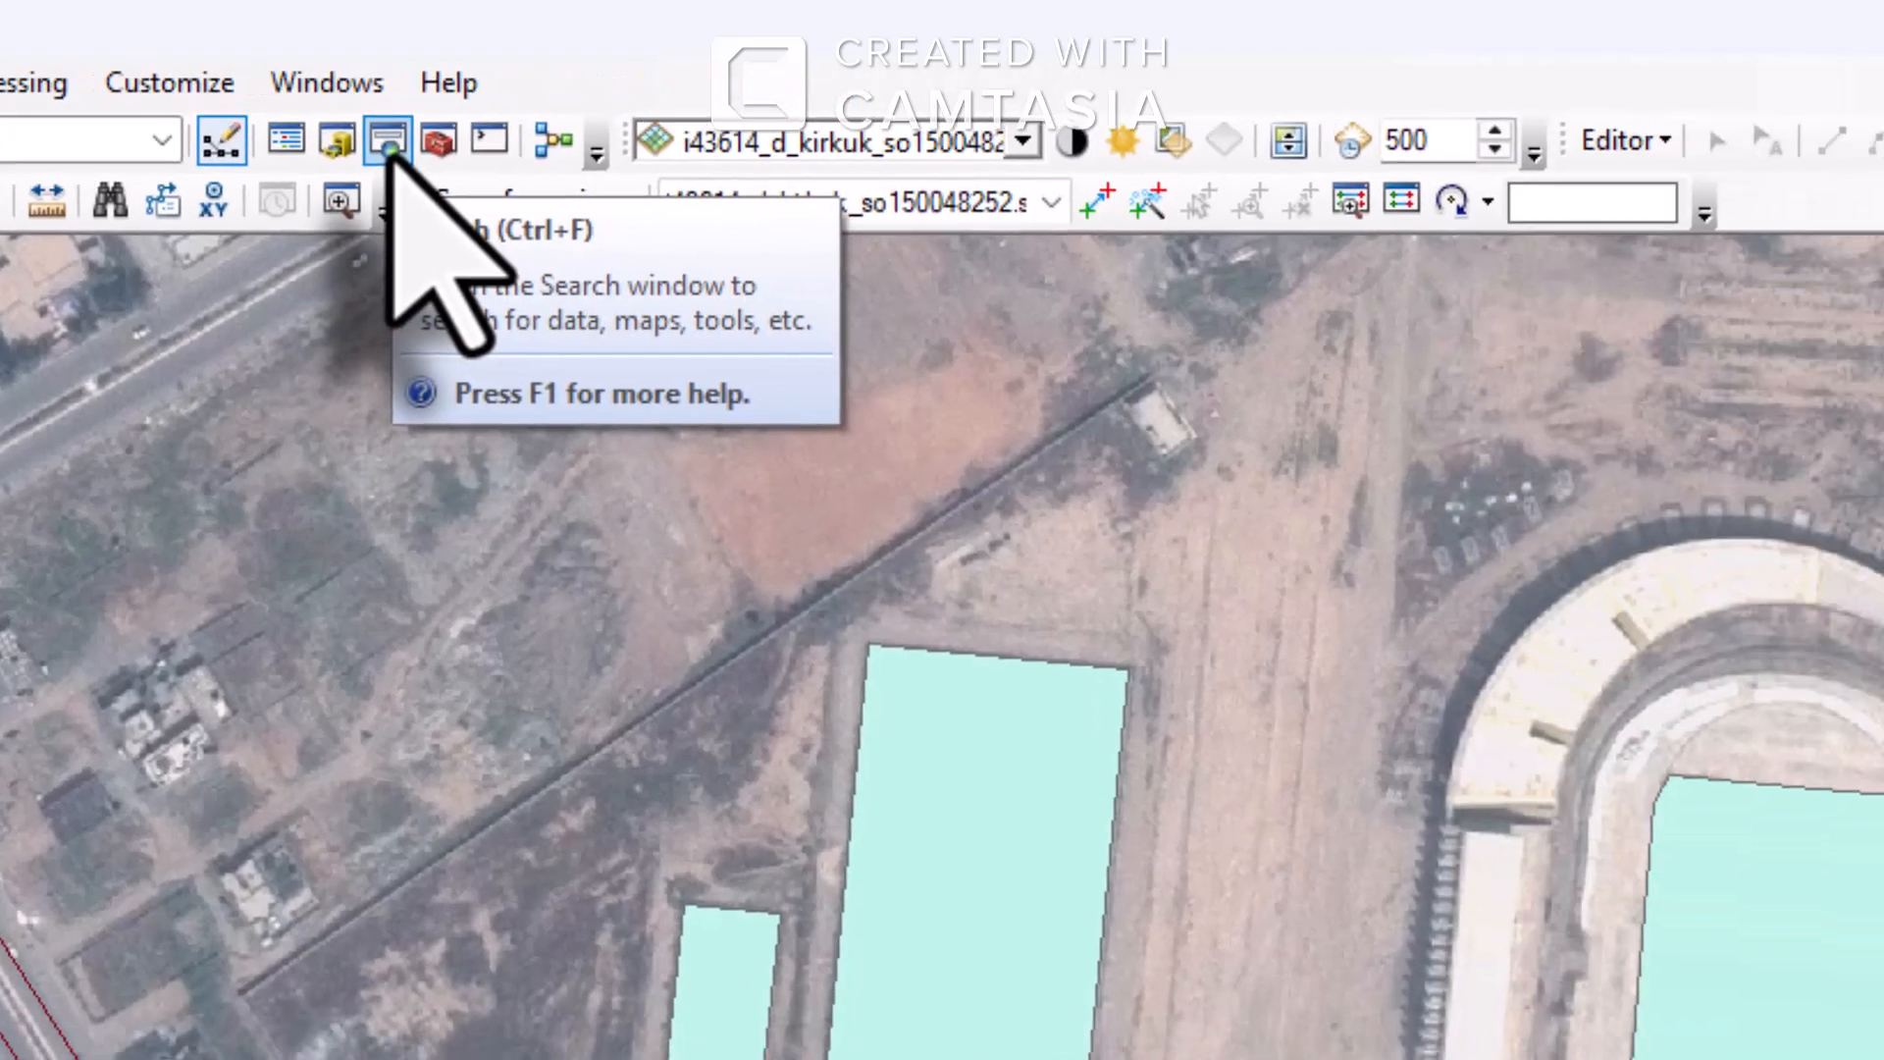
# Search for "export to cad" and open the Export To CAD (Conversion) tool
pyautogui.click(770, 152)
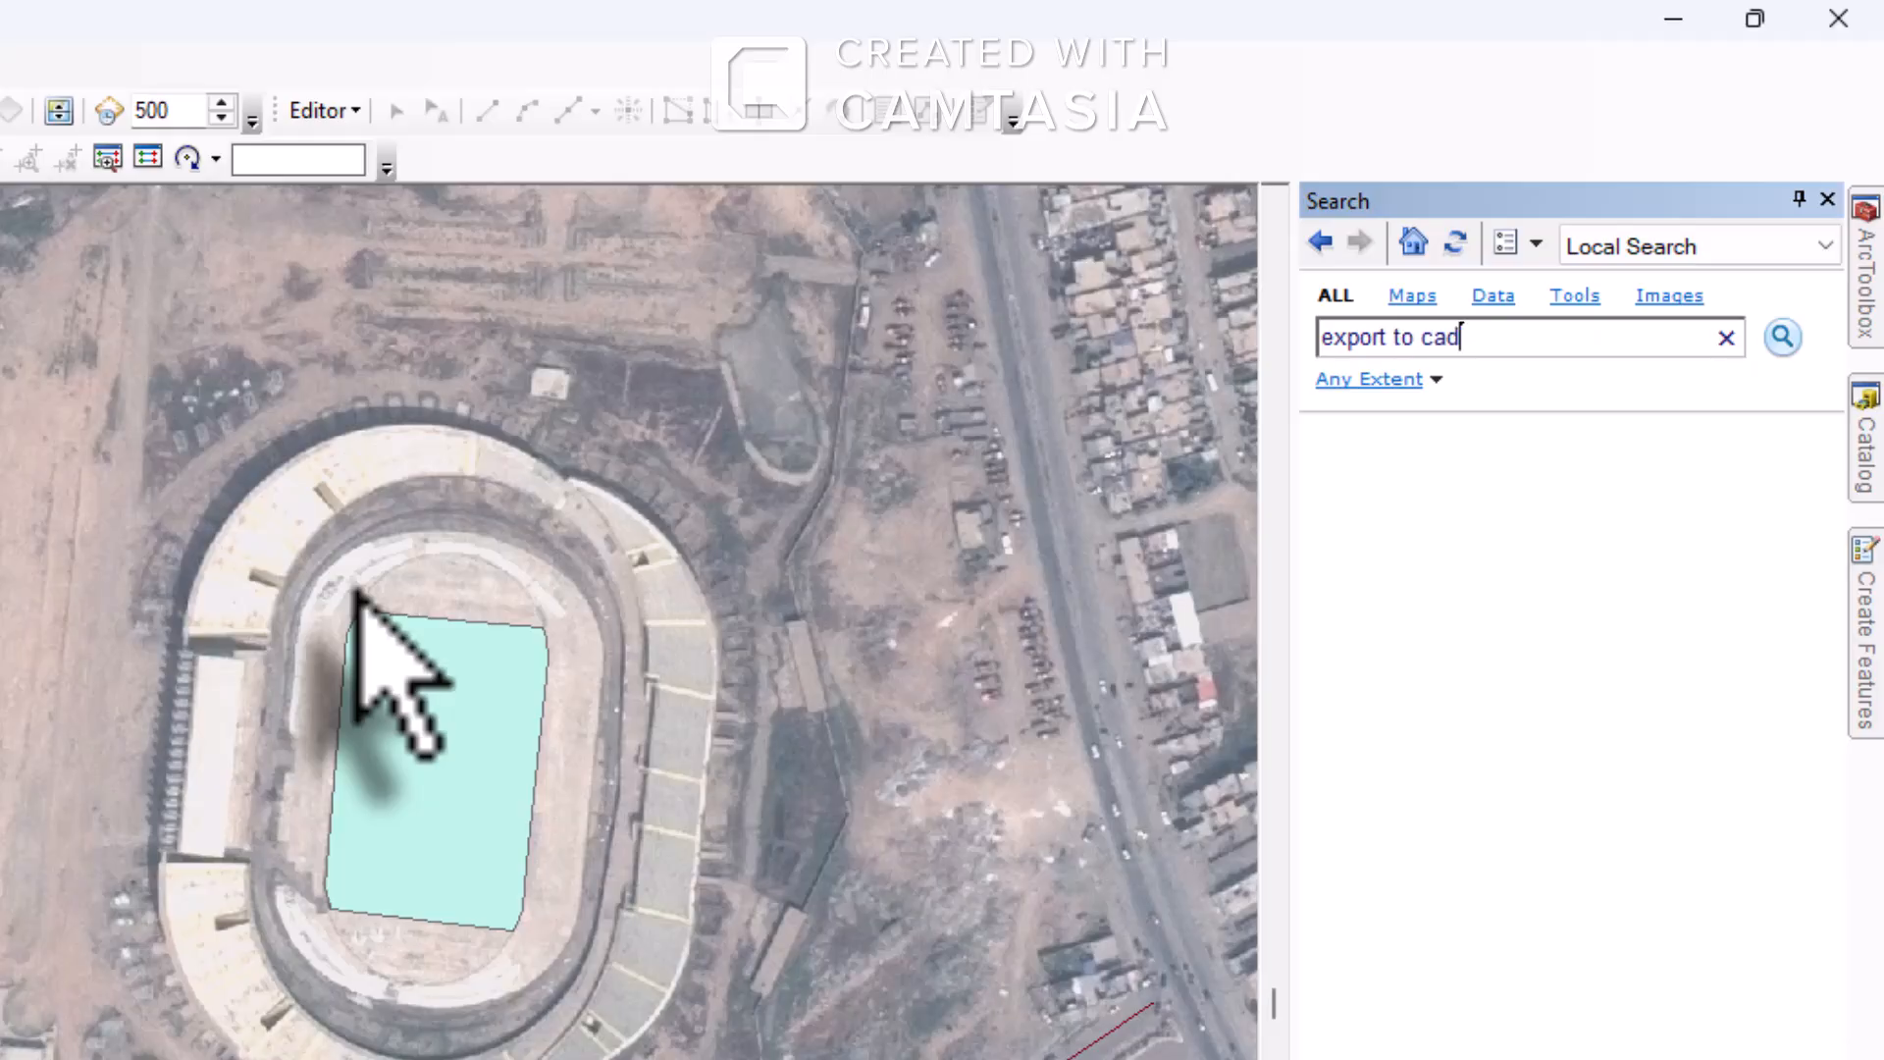
pyautogui.press('Return')
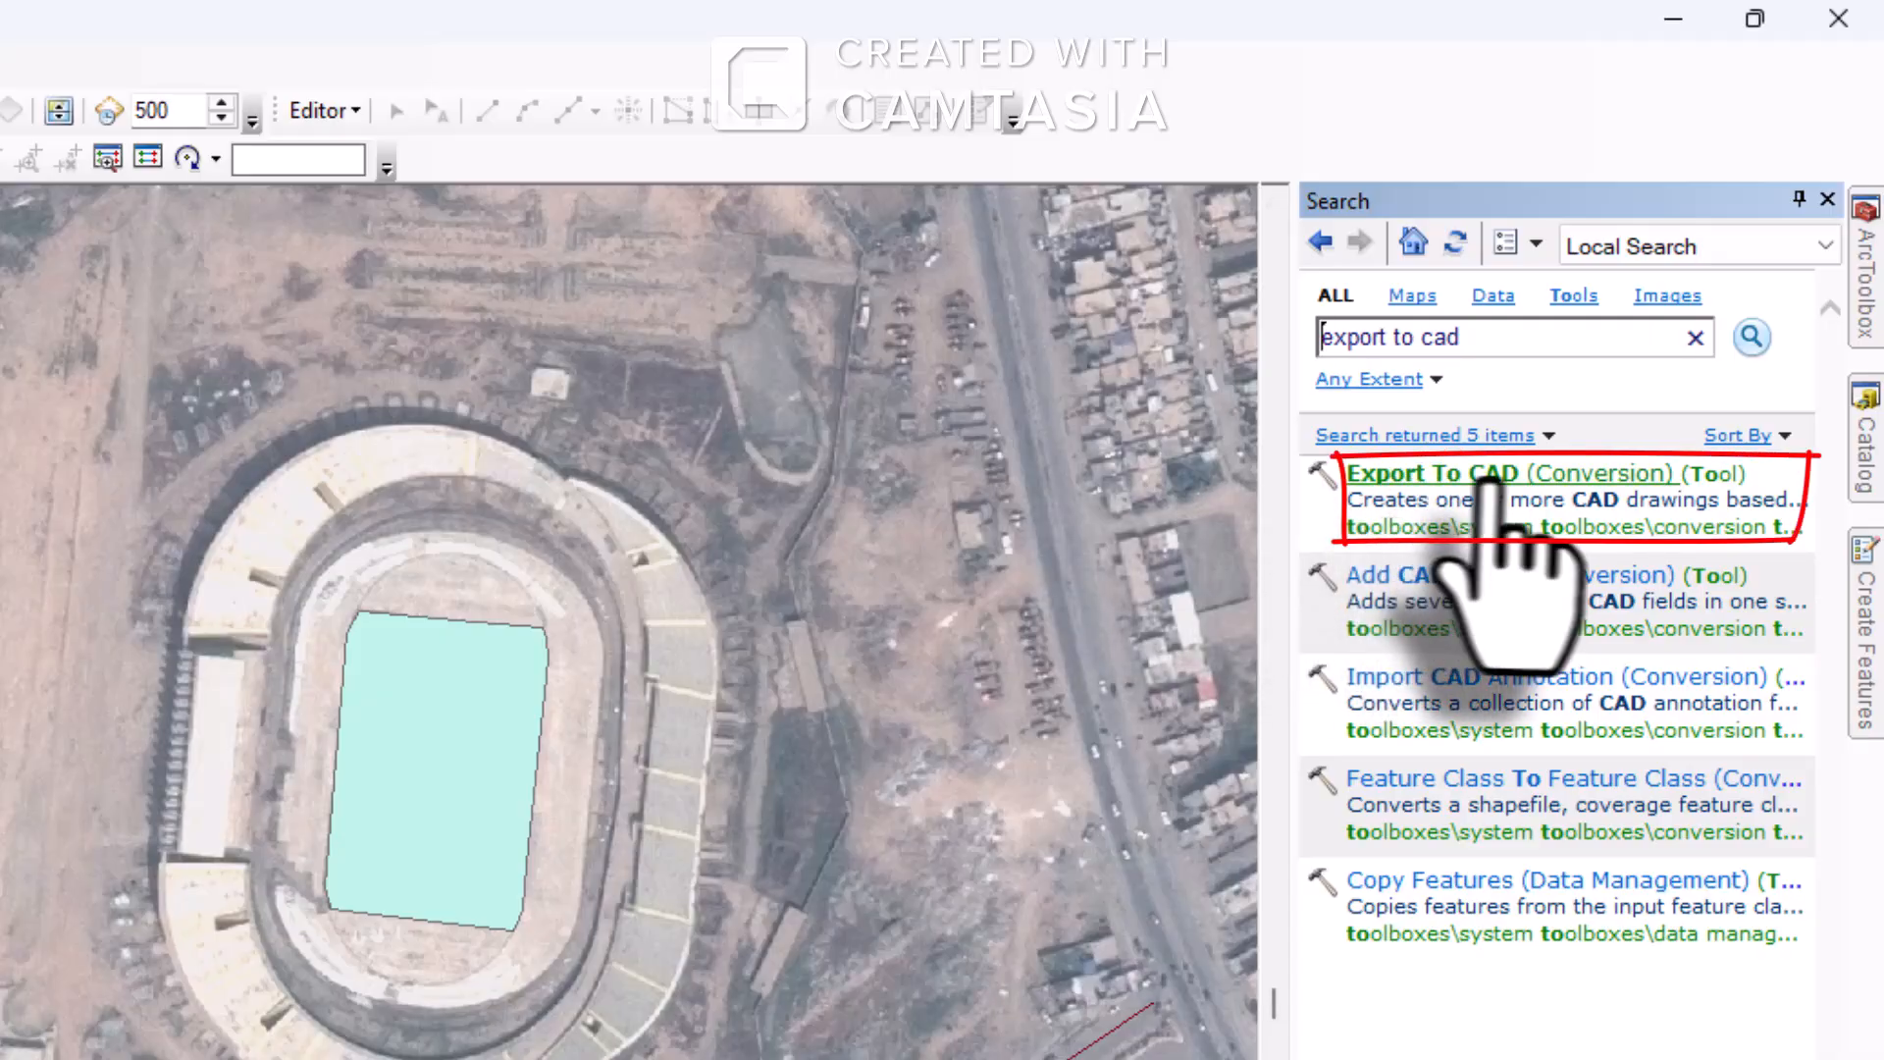
pyautogui.click(1656, 472)
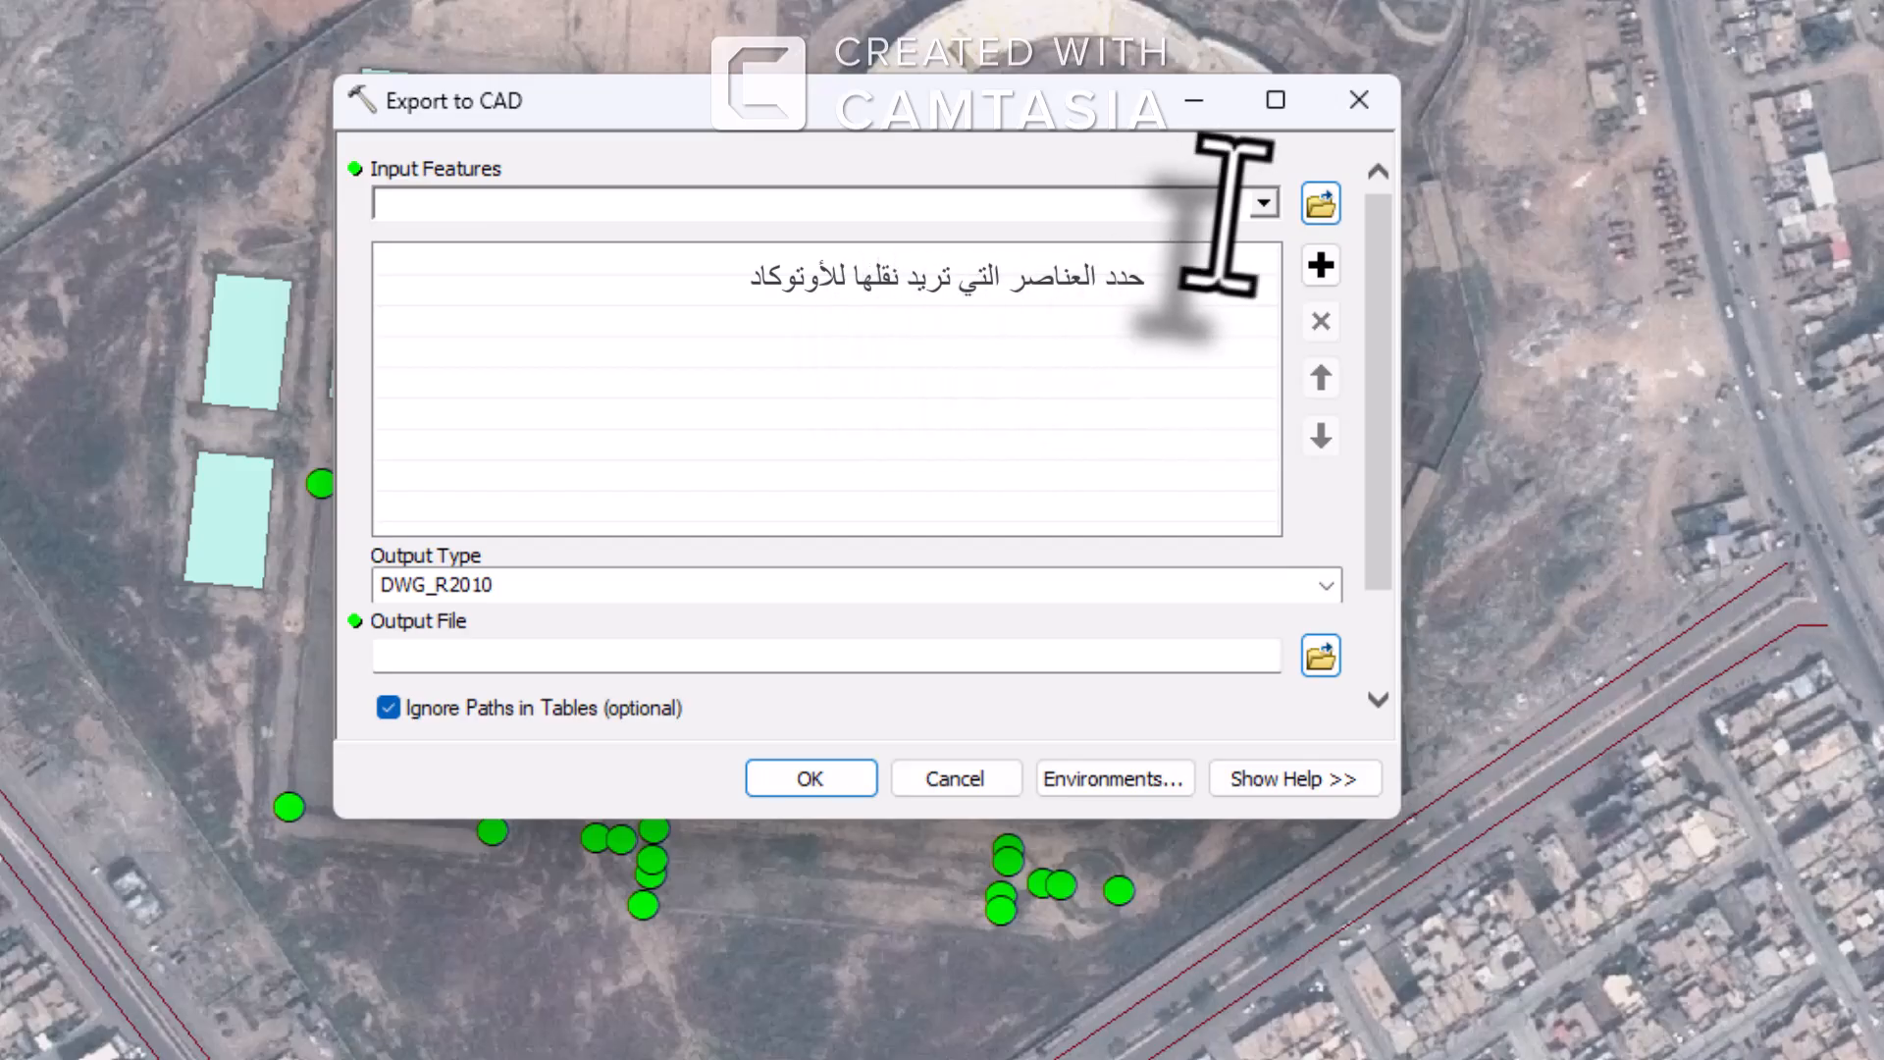
# Add the LINE, POINT and POLYGON layers as input features and set the output type to DWG_R2007
pyautogui.click(1264, 203)
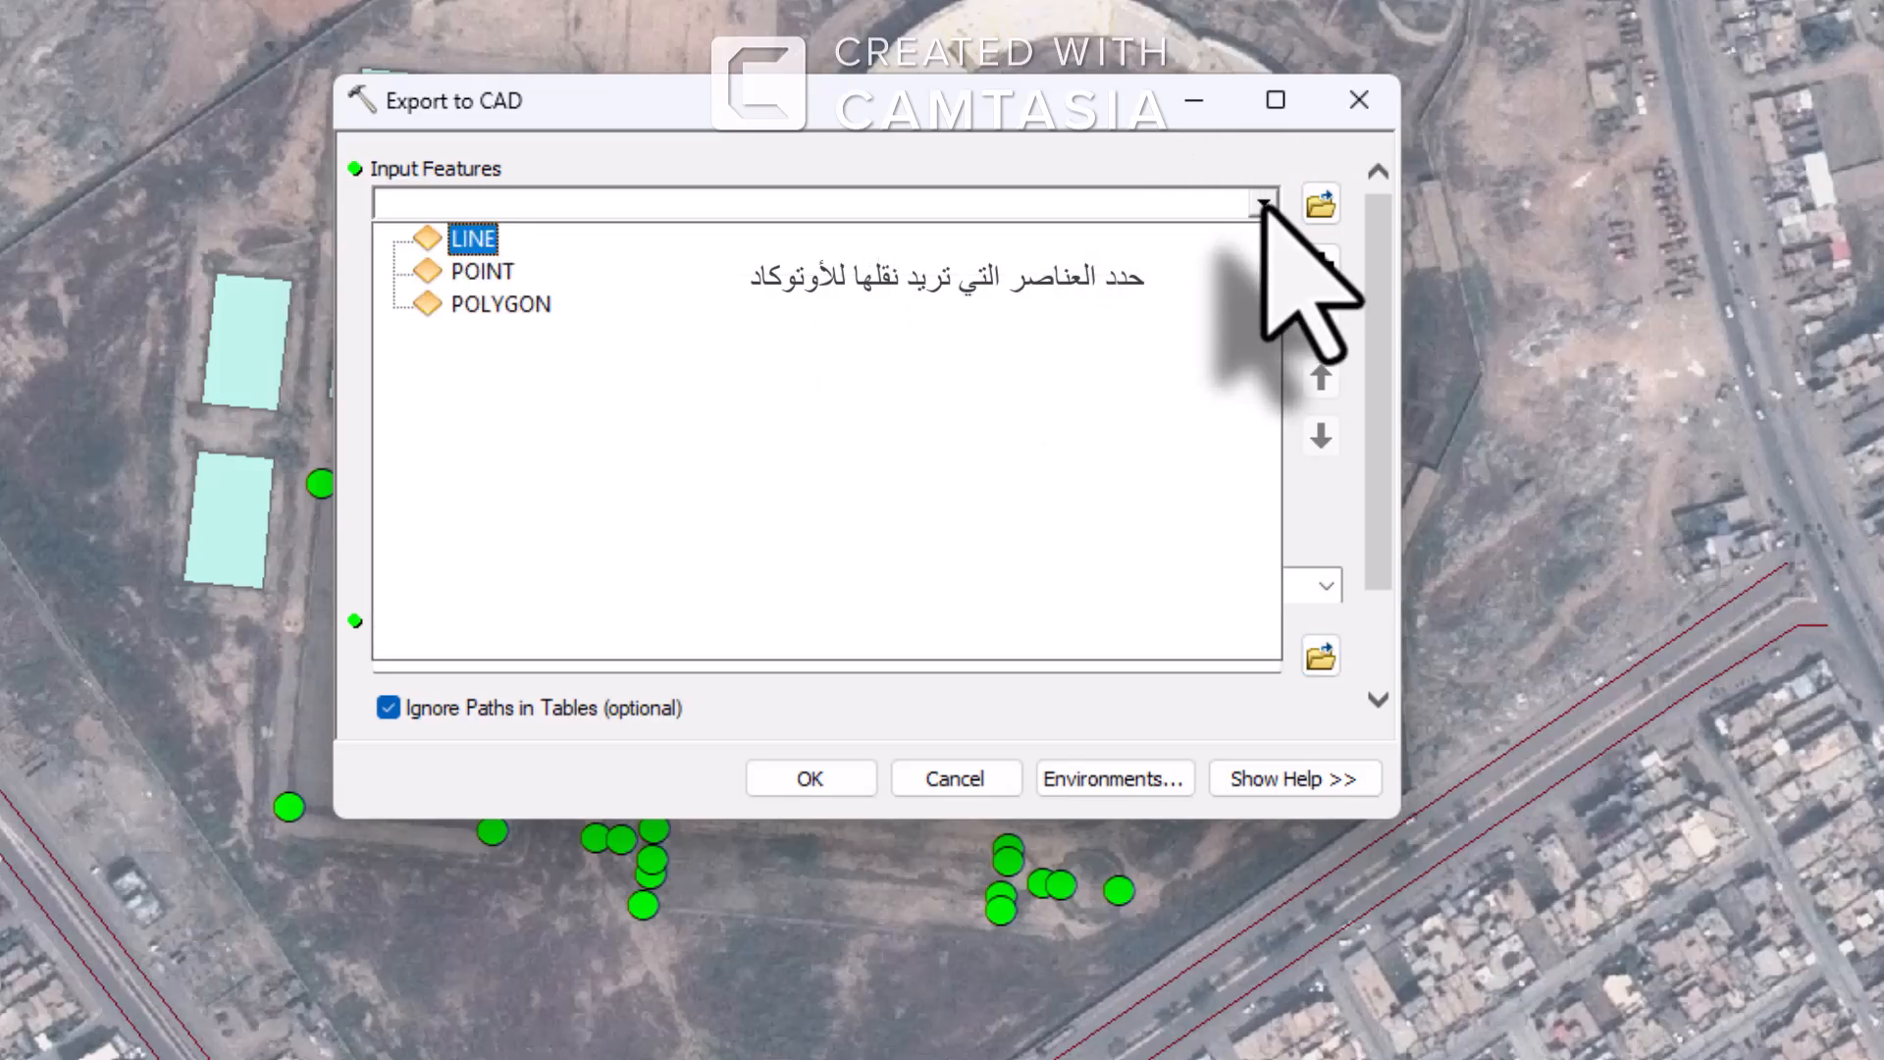
pyautogui.click(478, 238)
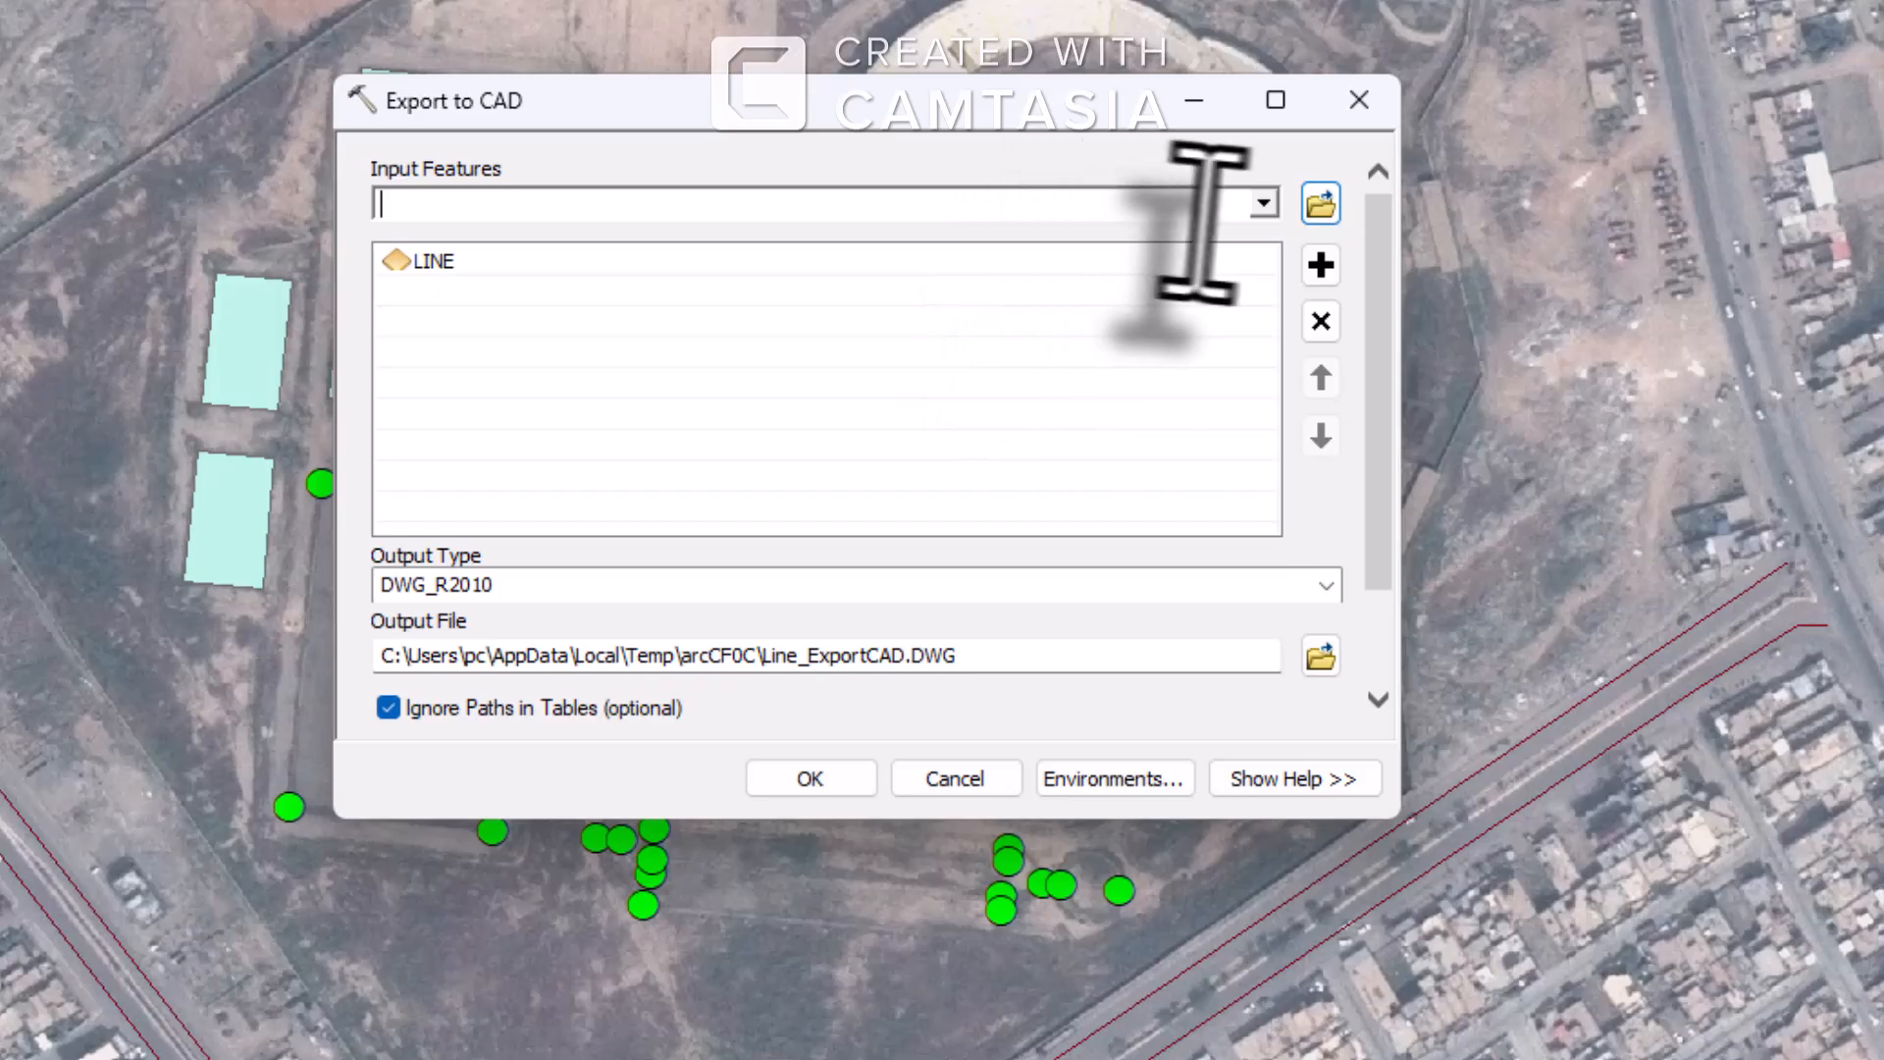
pyautogui.click(1263, 204)
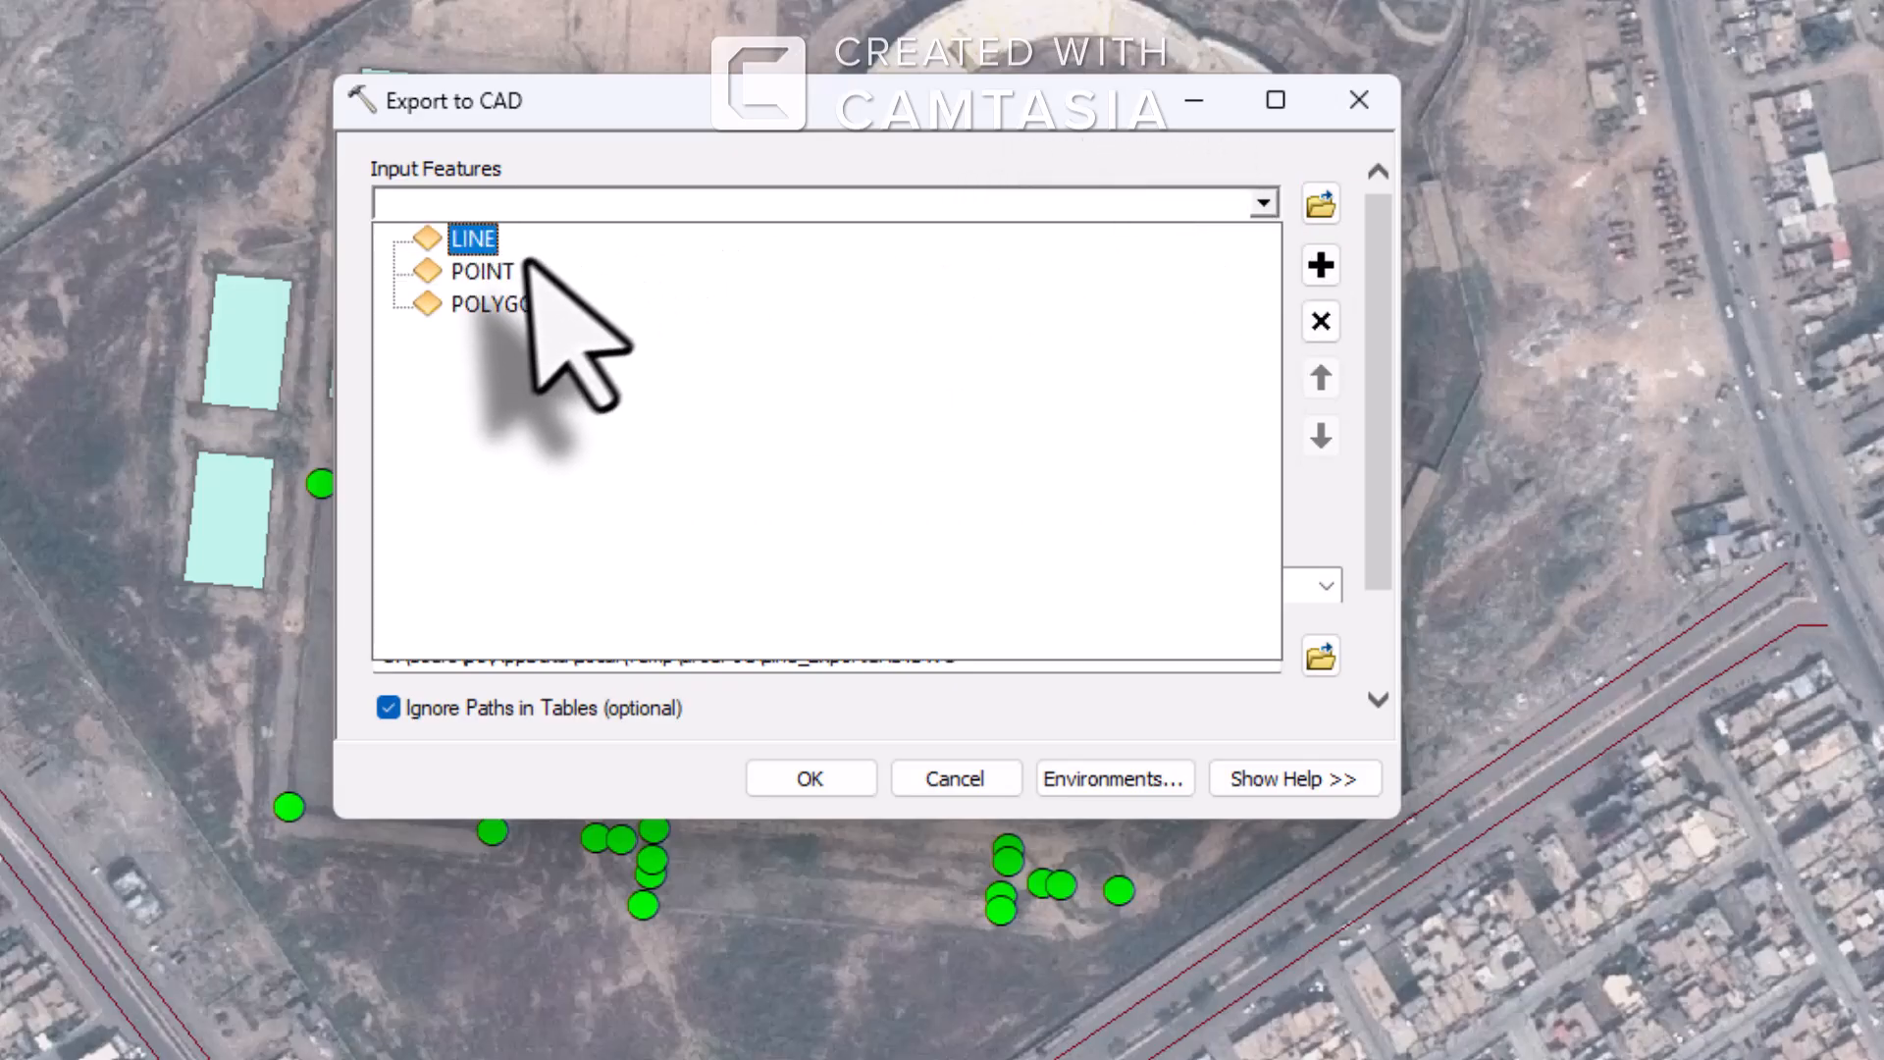
pyautogui.click(483, 272)
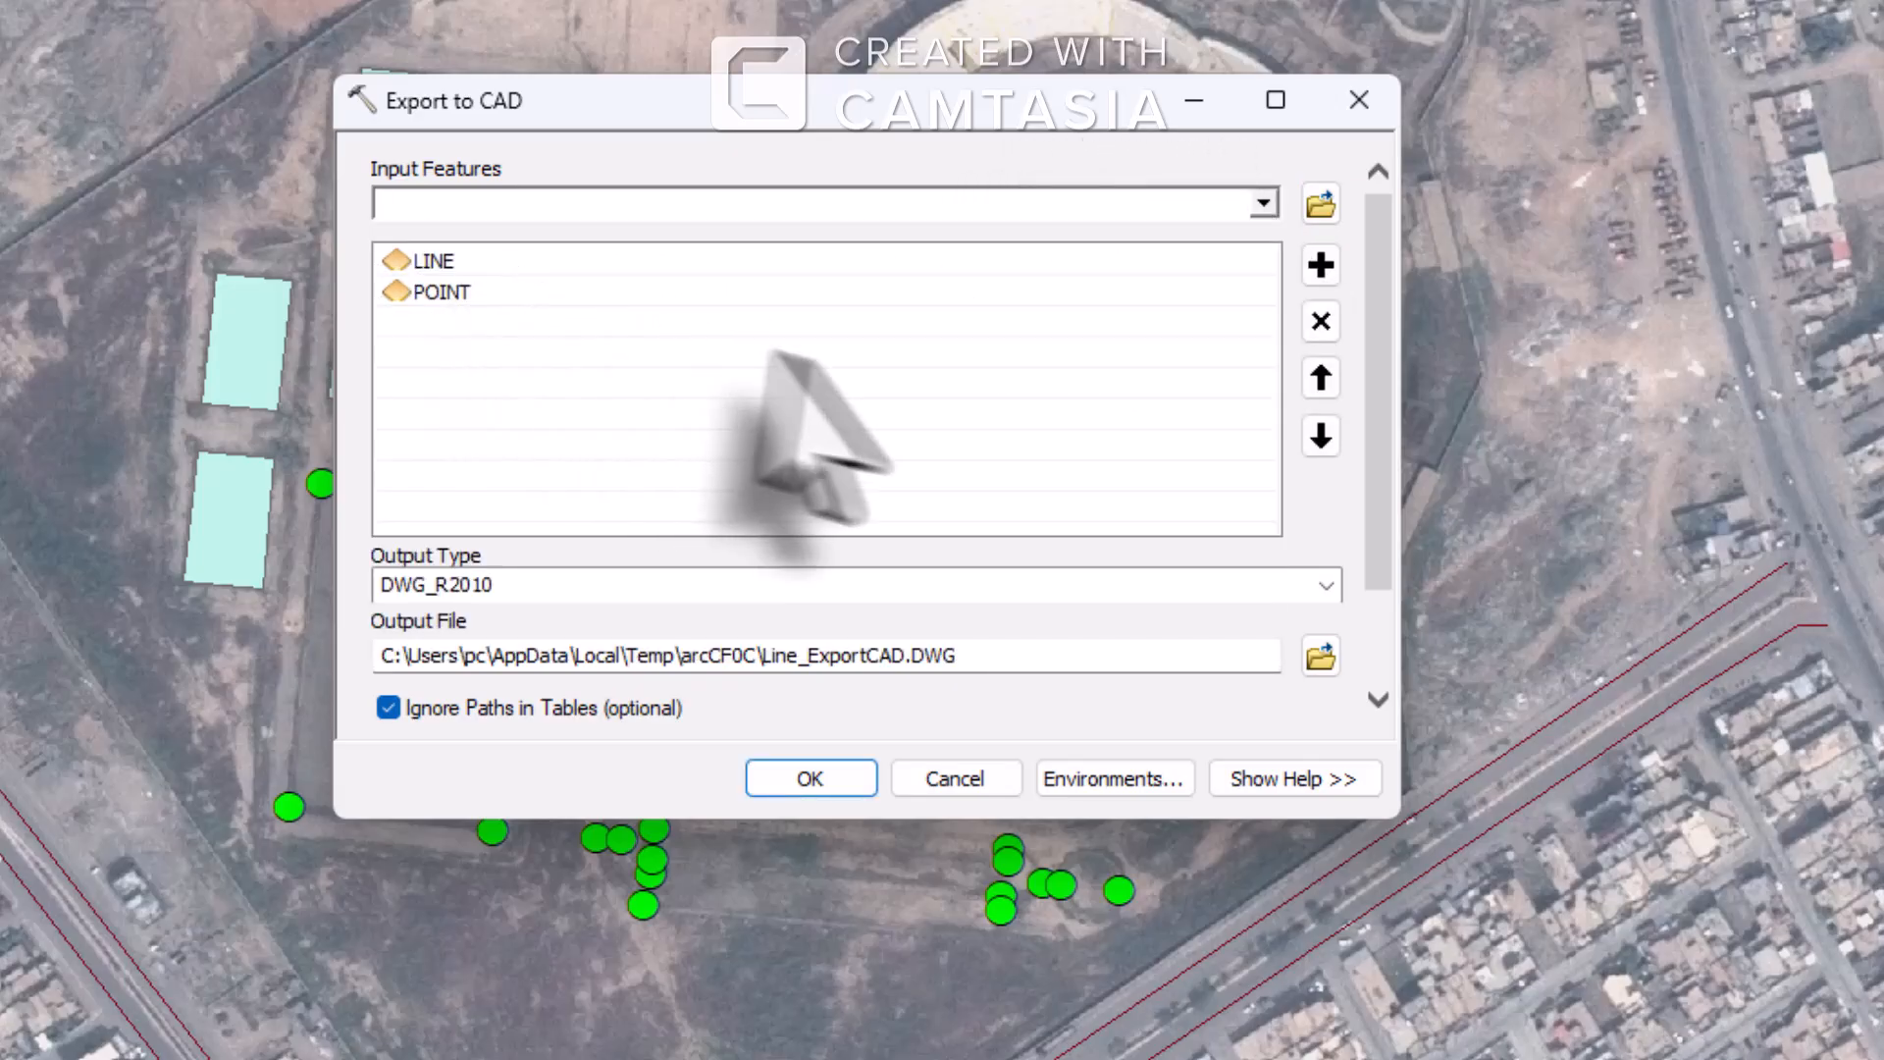
pyautogui.click(1263, 204)
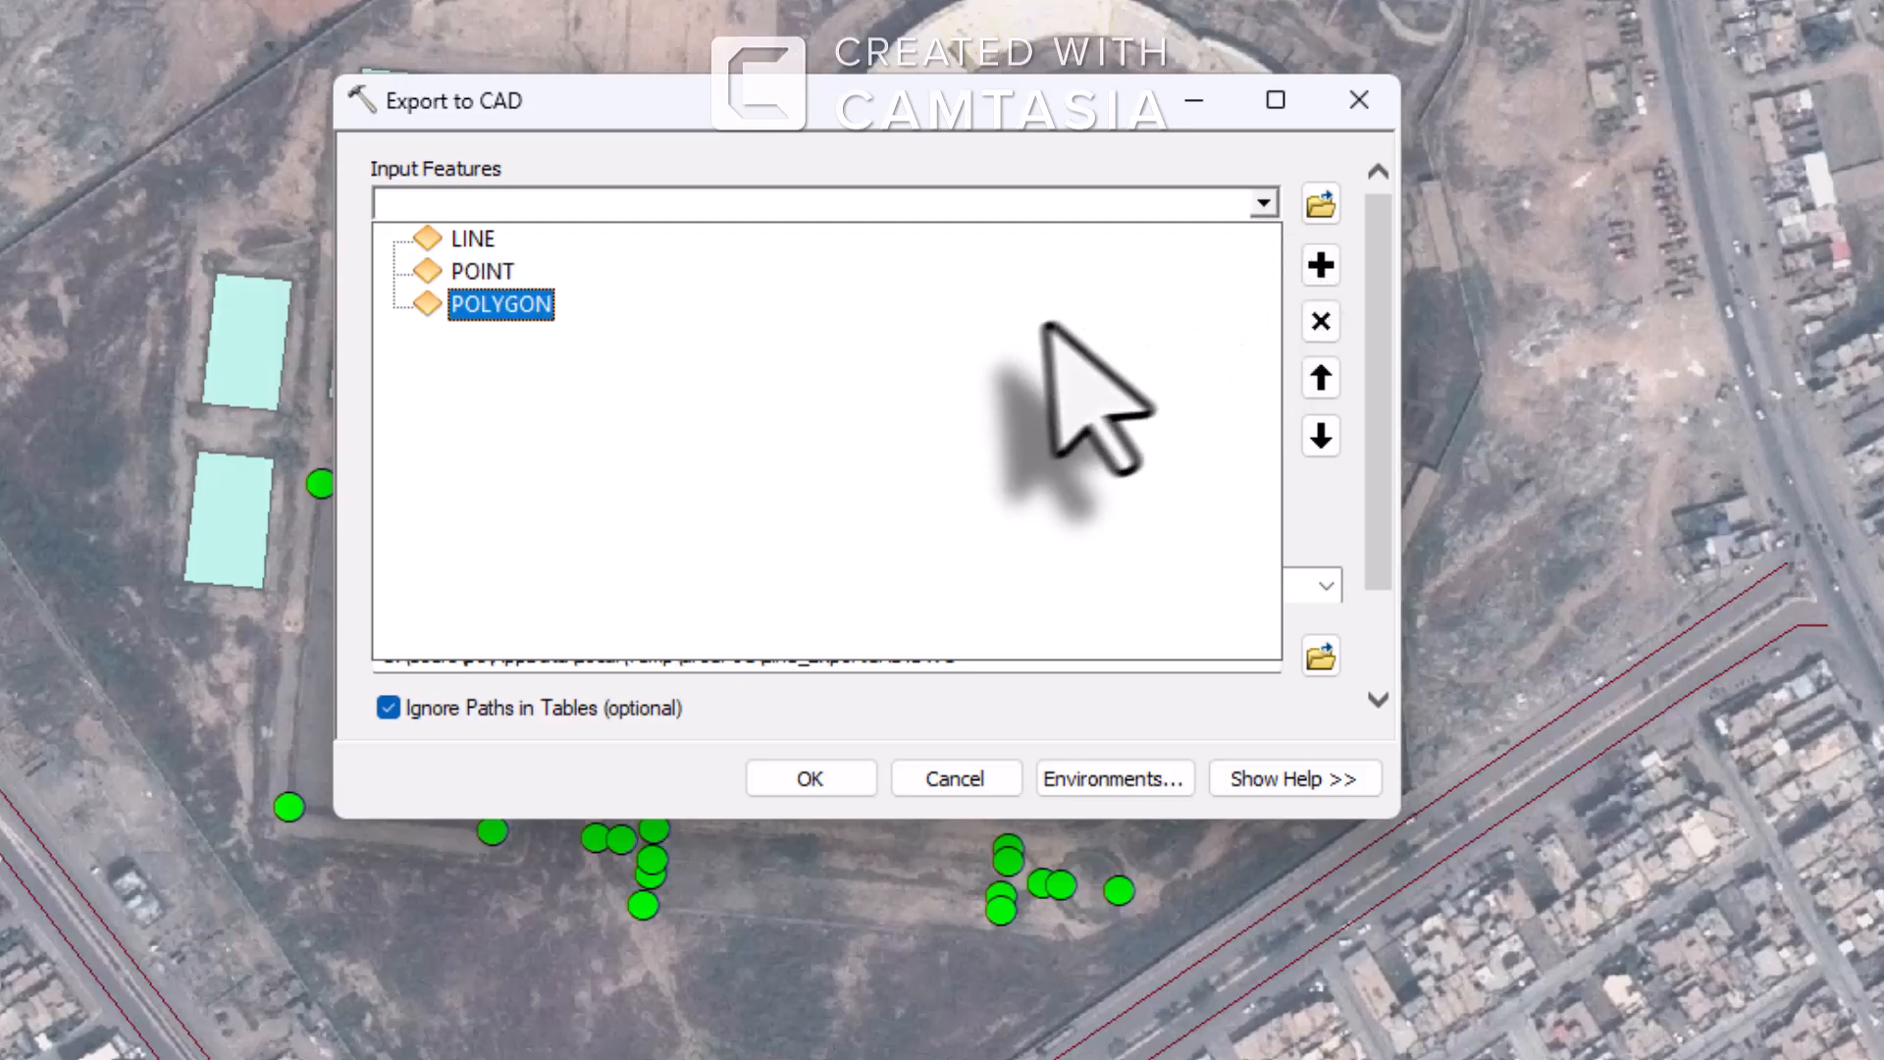
pyautogui.click(520, 307)
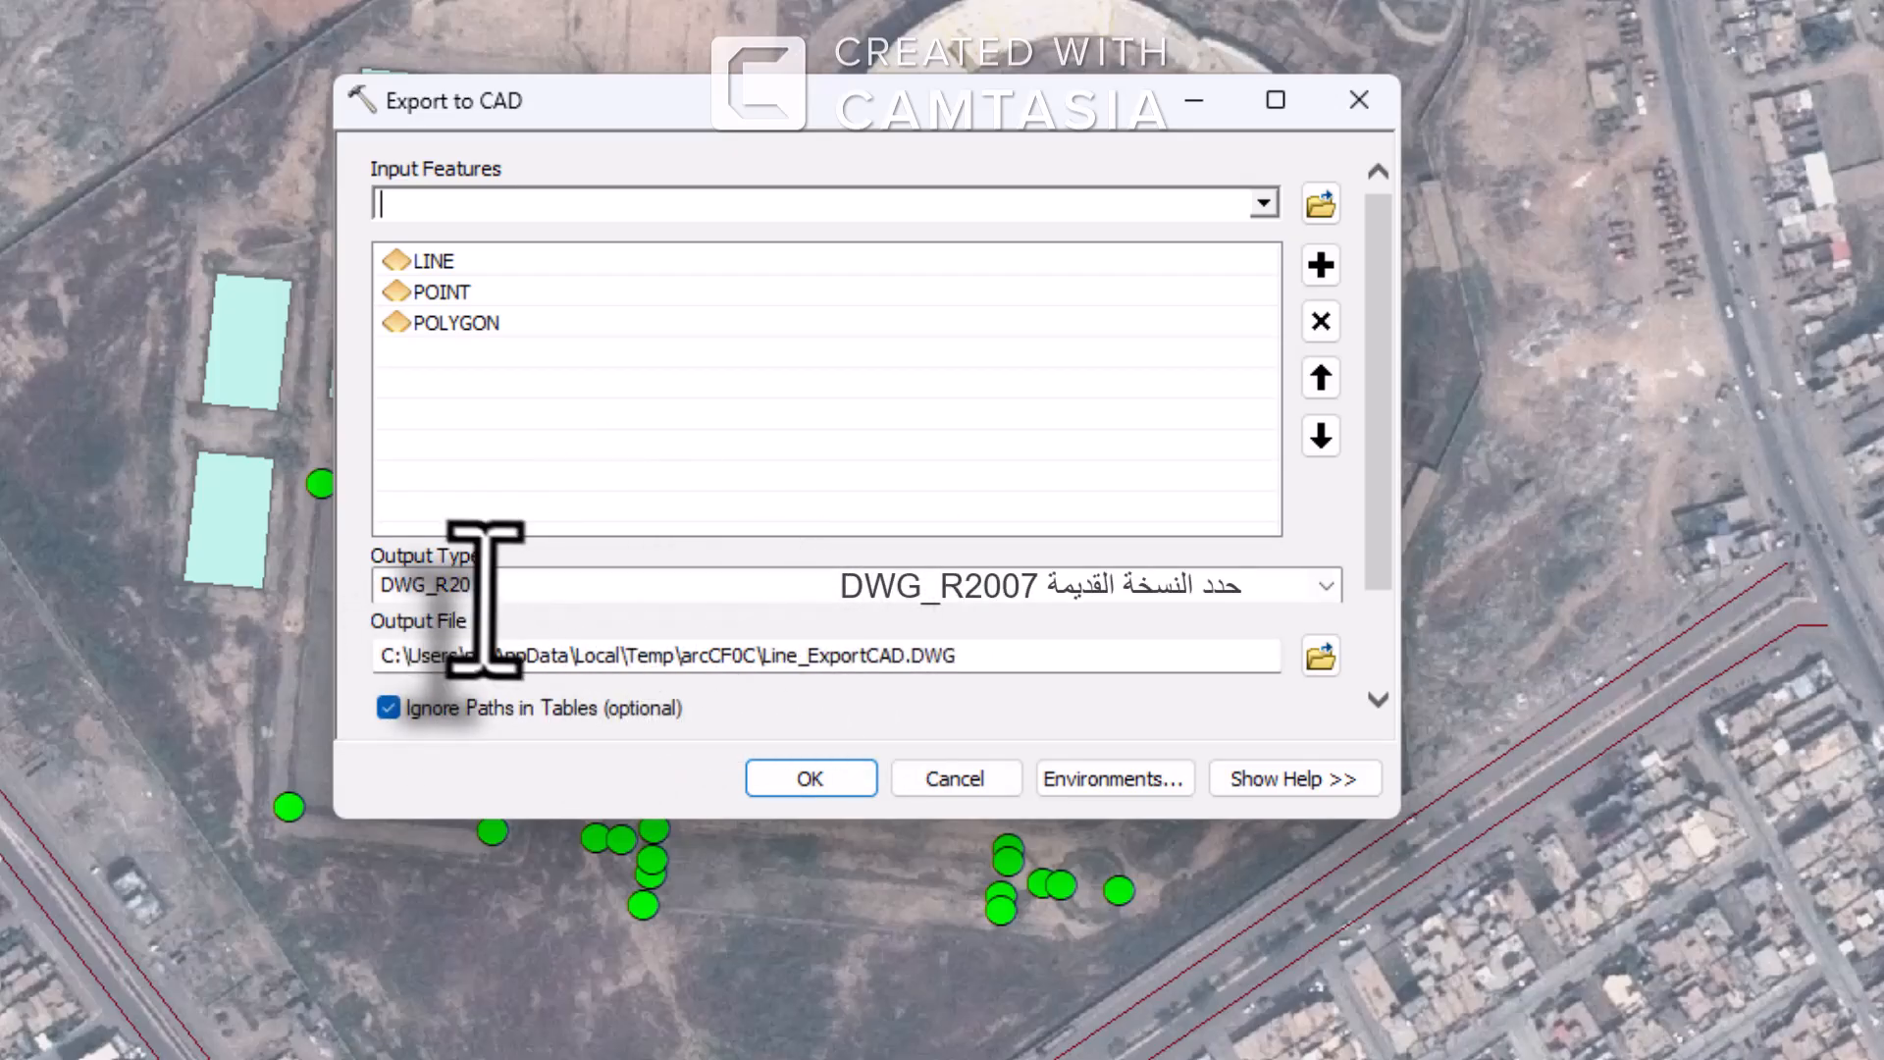
pyautogui.click(1324, 585)
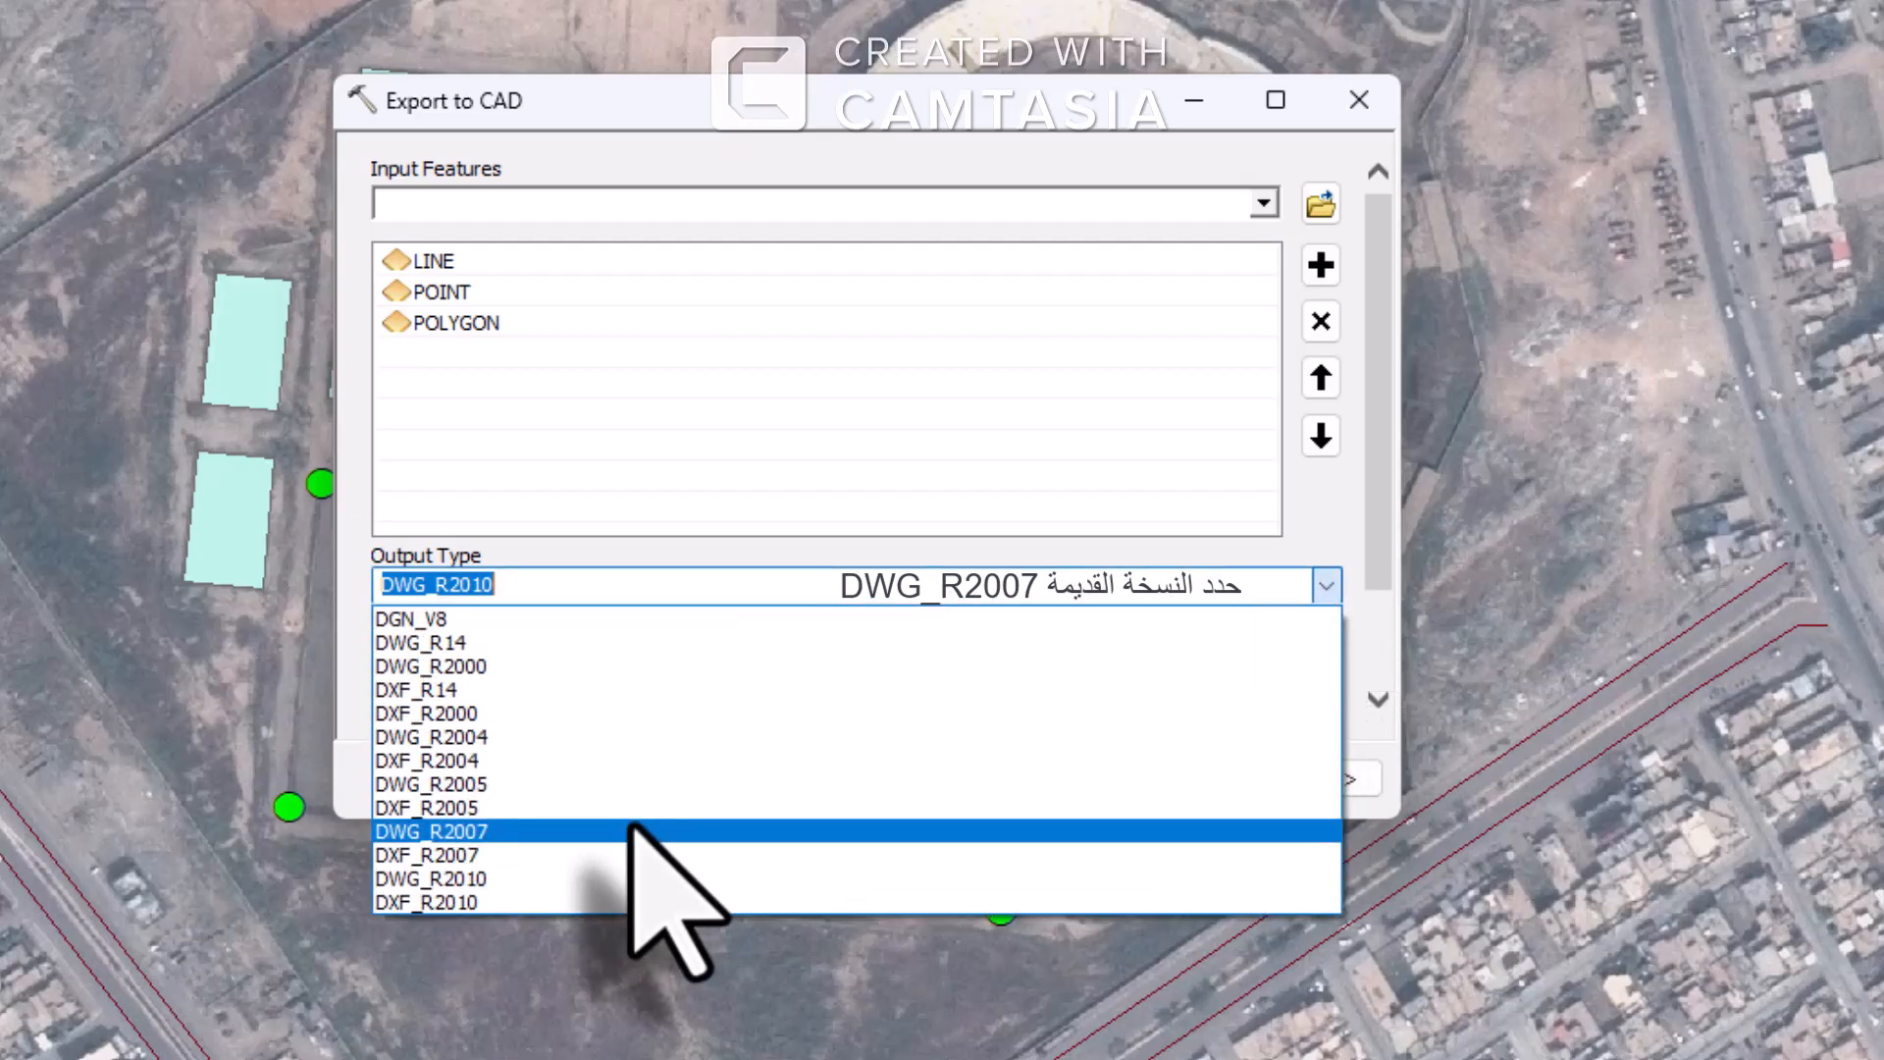
pyautogui.click(633, 831)
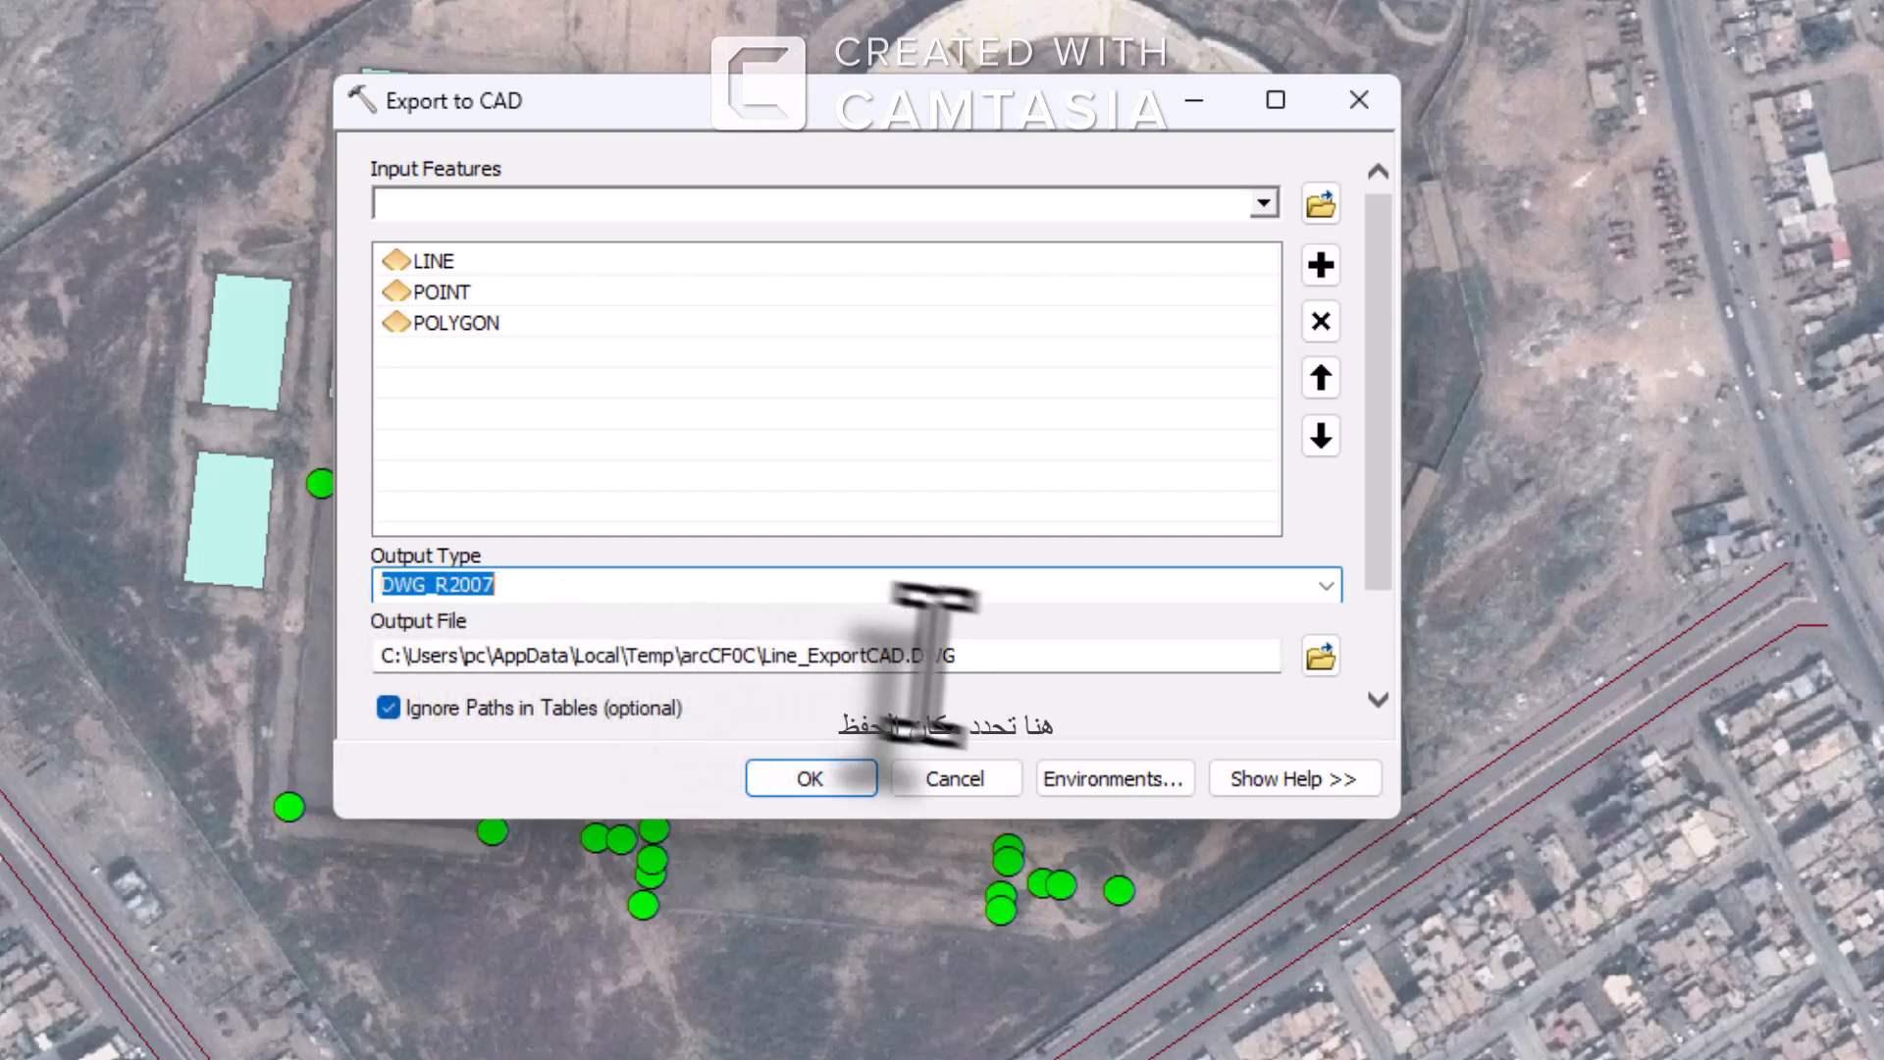
# Browse for the output file location in the Documents GIS project folder and create a folder there named "export to cad"
pyautogui.click(1322, 655)
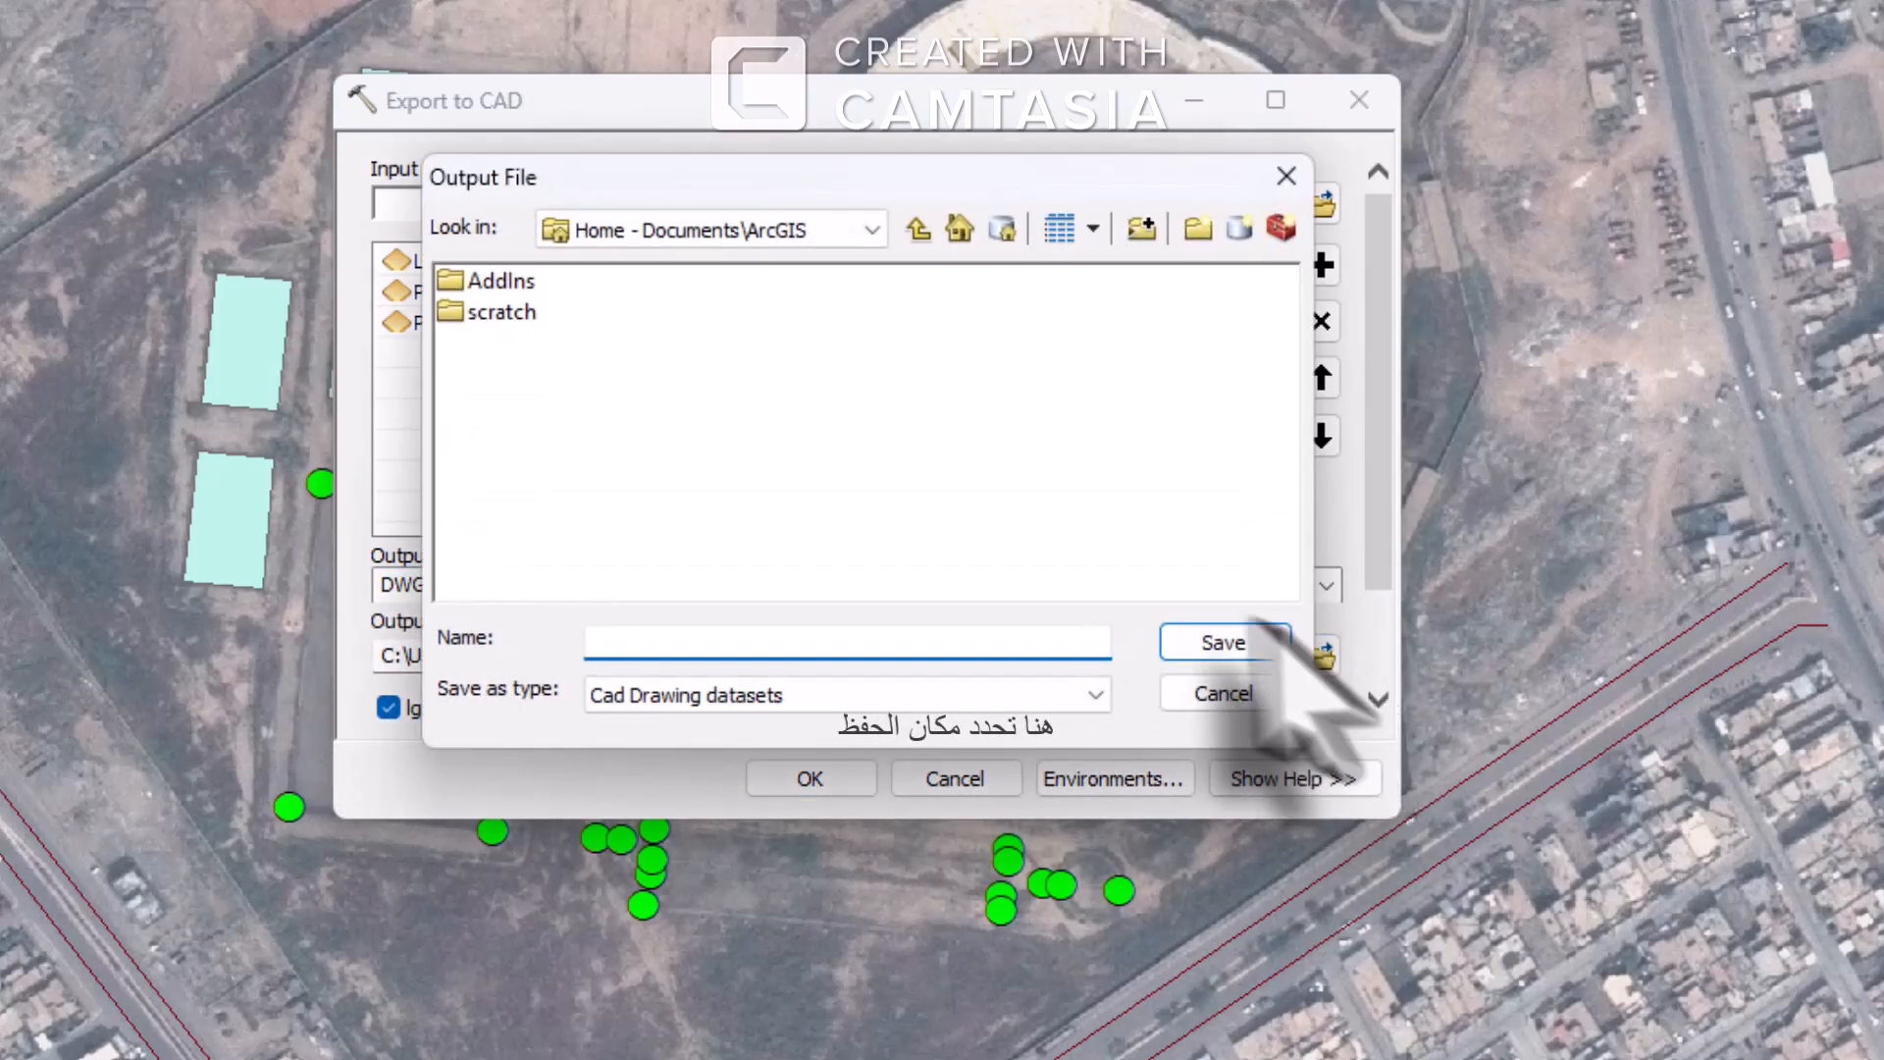
pyautogui.click(871, 229)
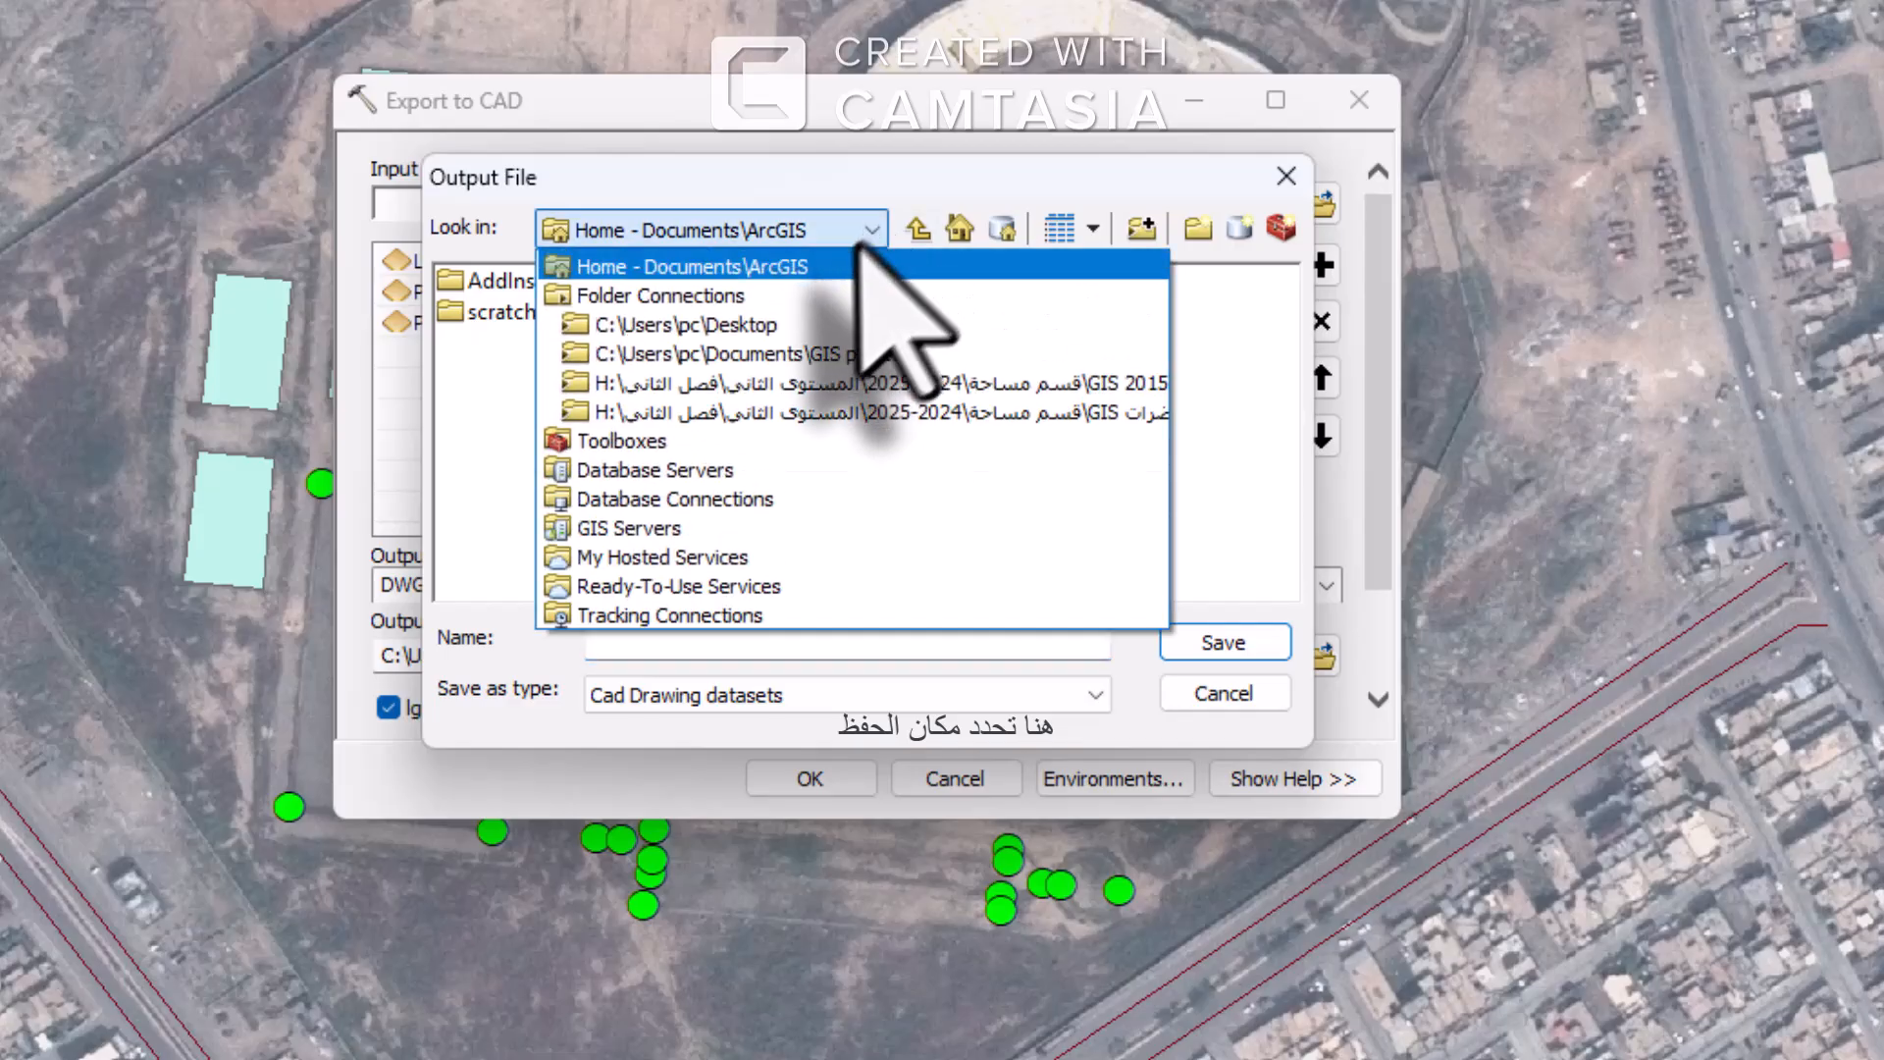
pyautogui.click(840, 355)
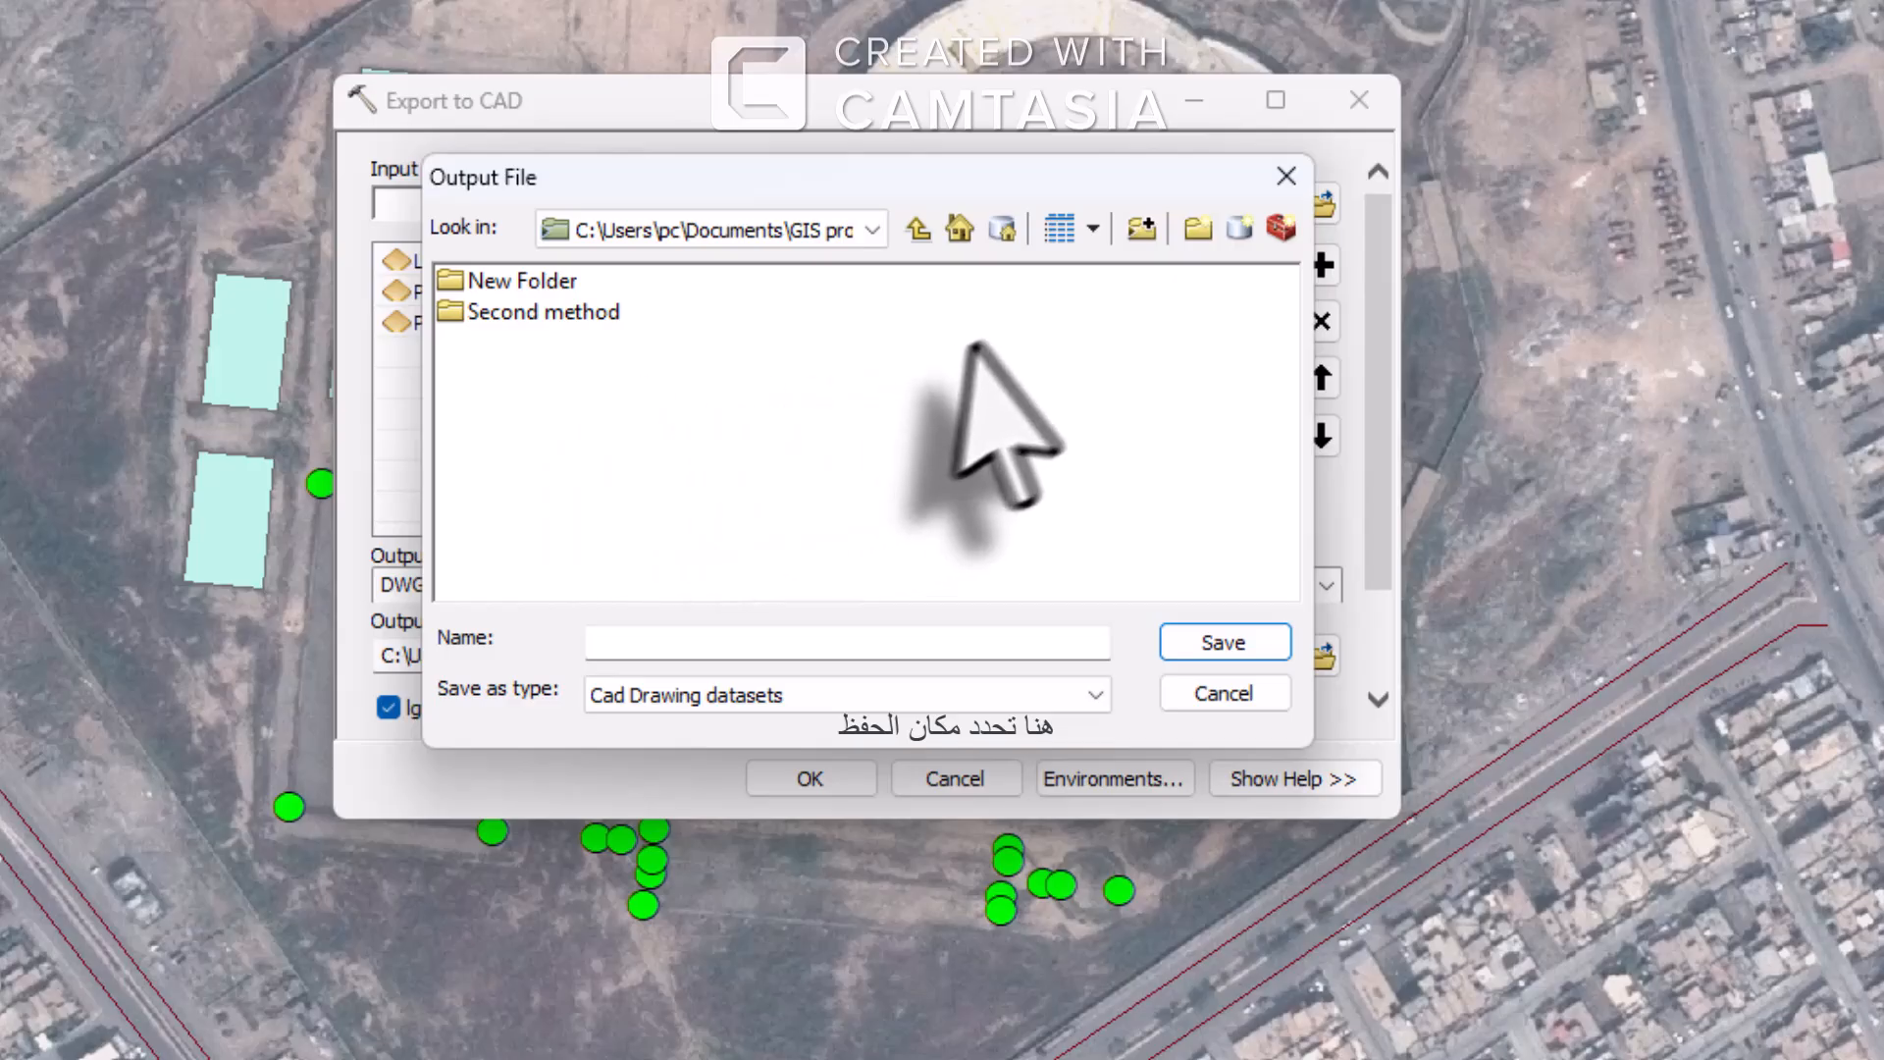
pyautogui.click(1195, 233)
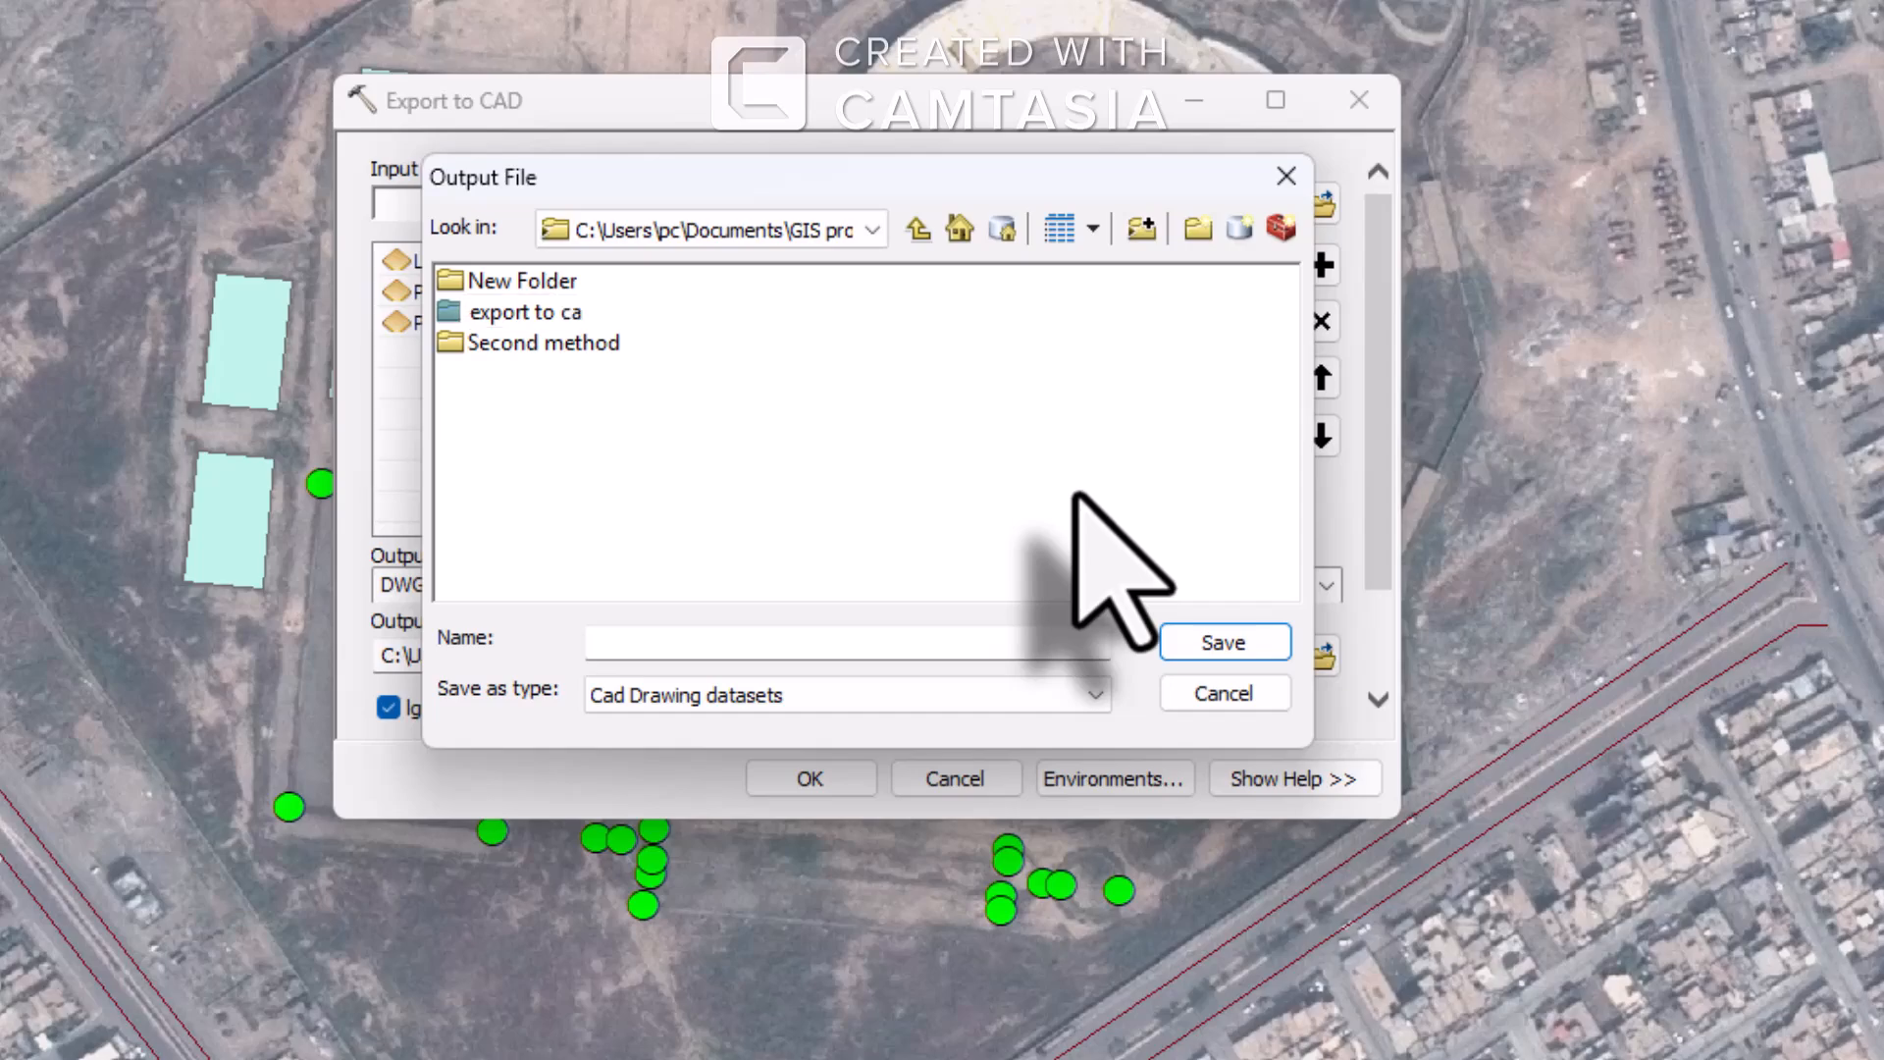
pyautogui.click(631, 425)
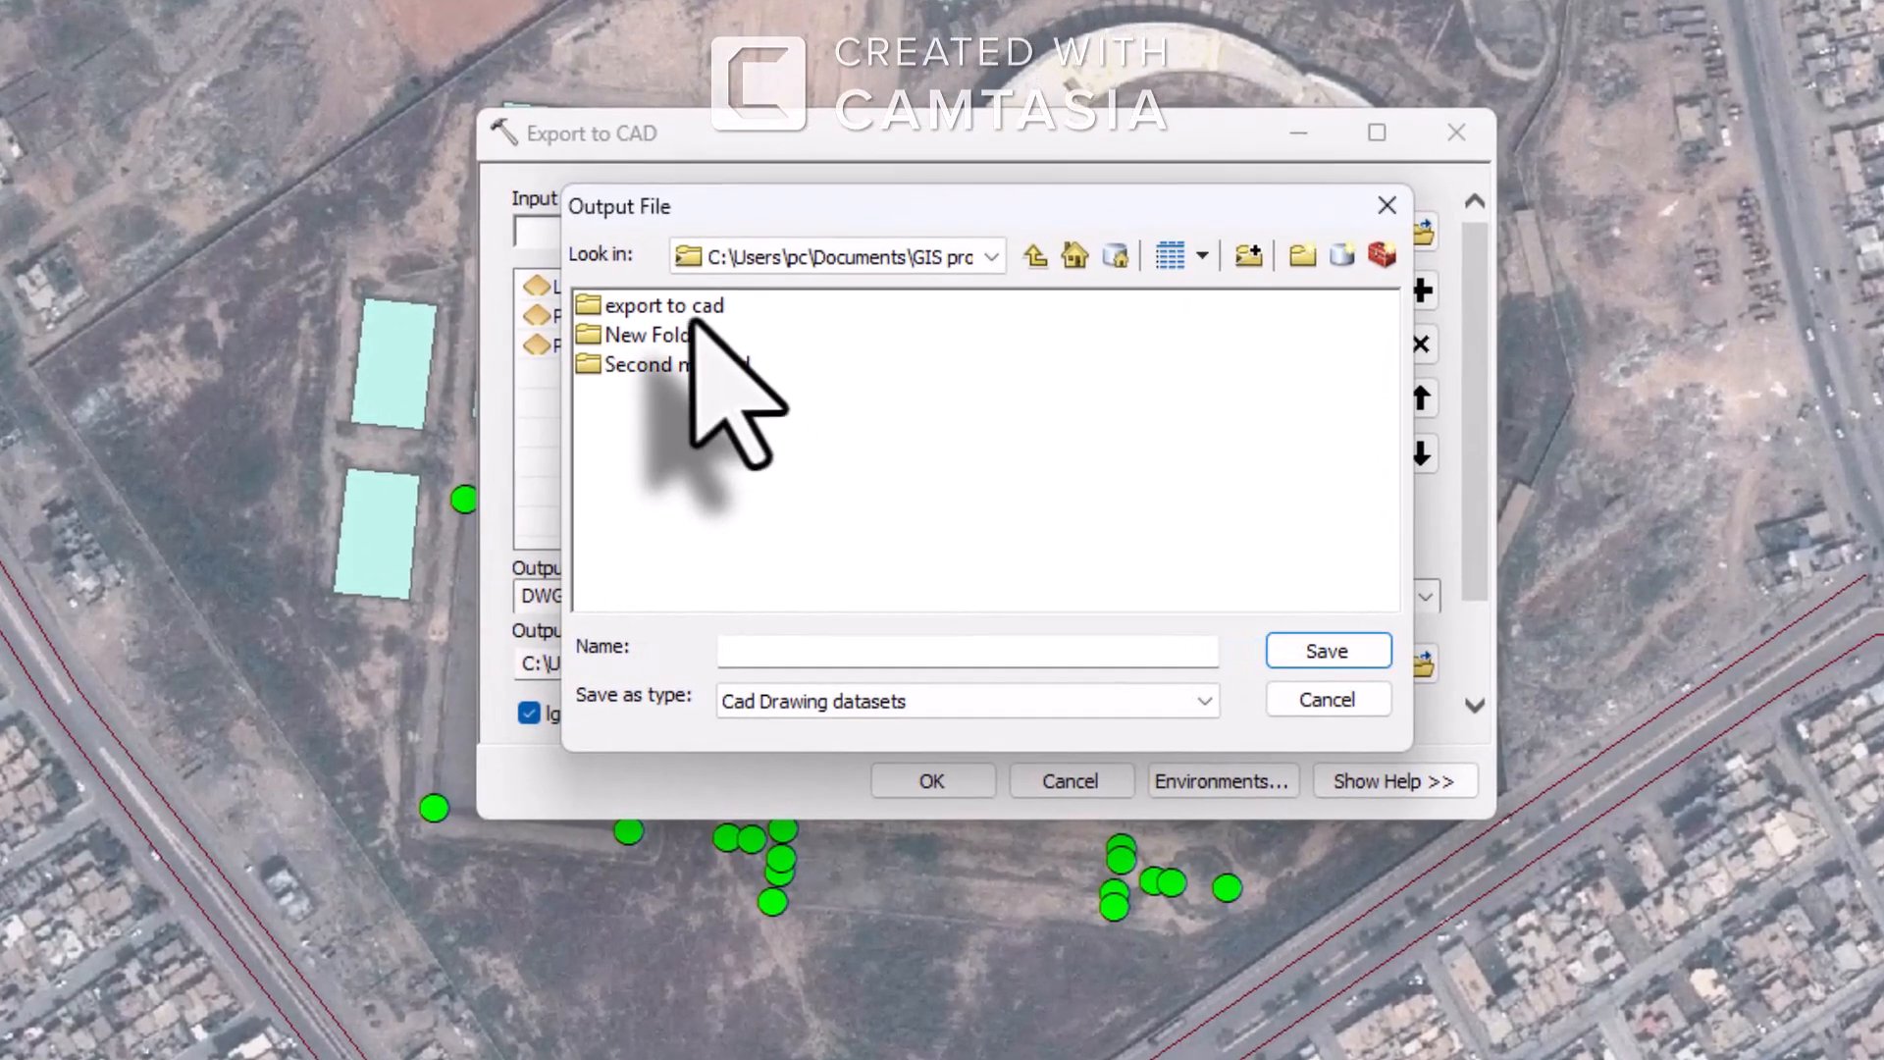
# Save the output file as "Export to CAD" inside the export to cad folder and run the export
pyautogui.doubleClick(686, 306)
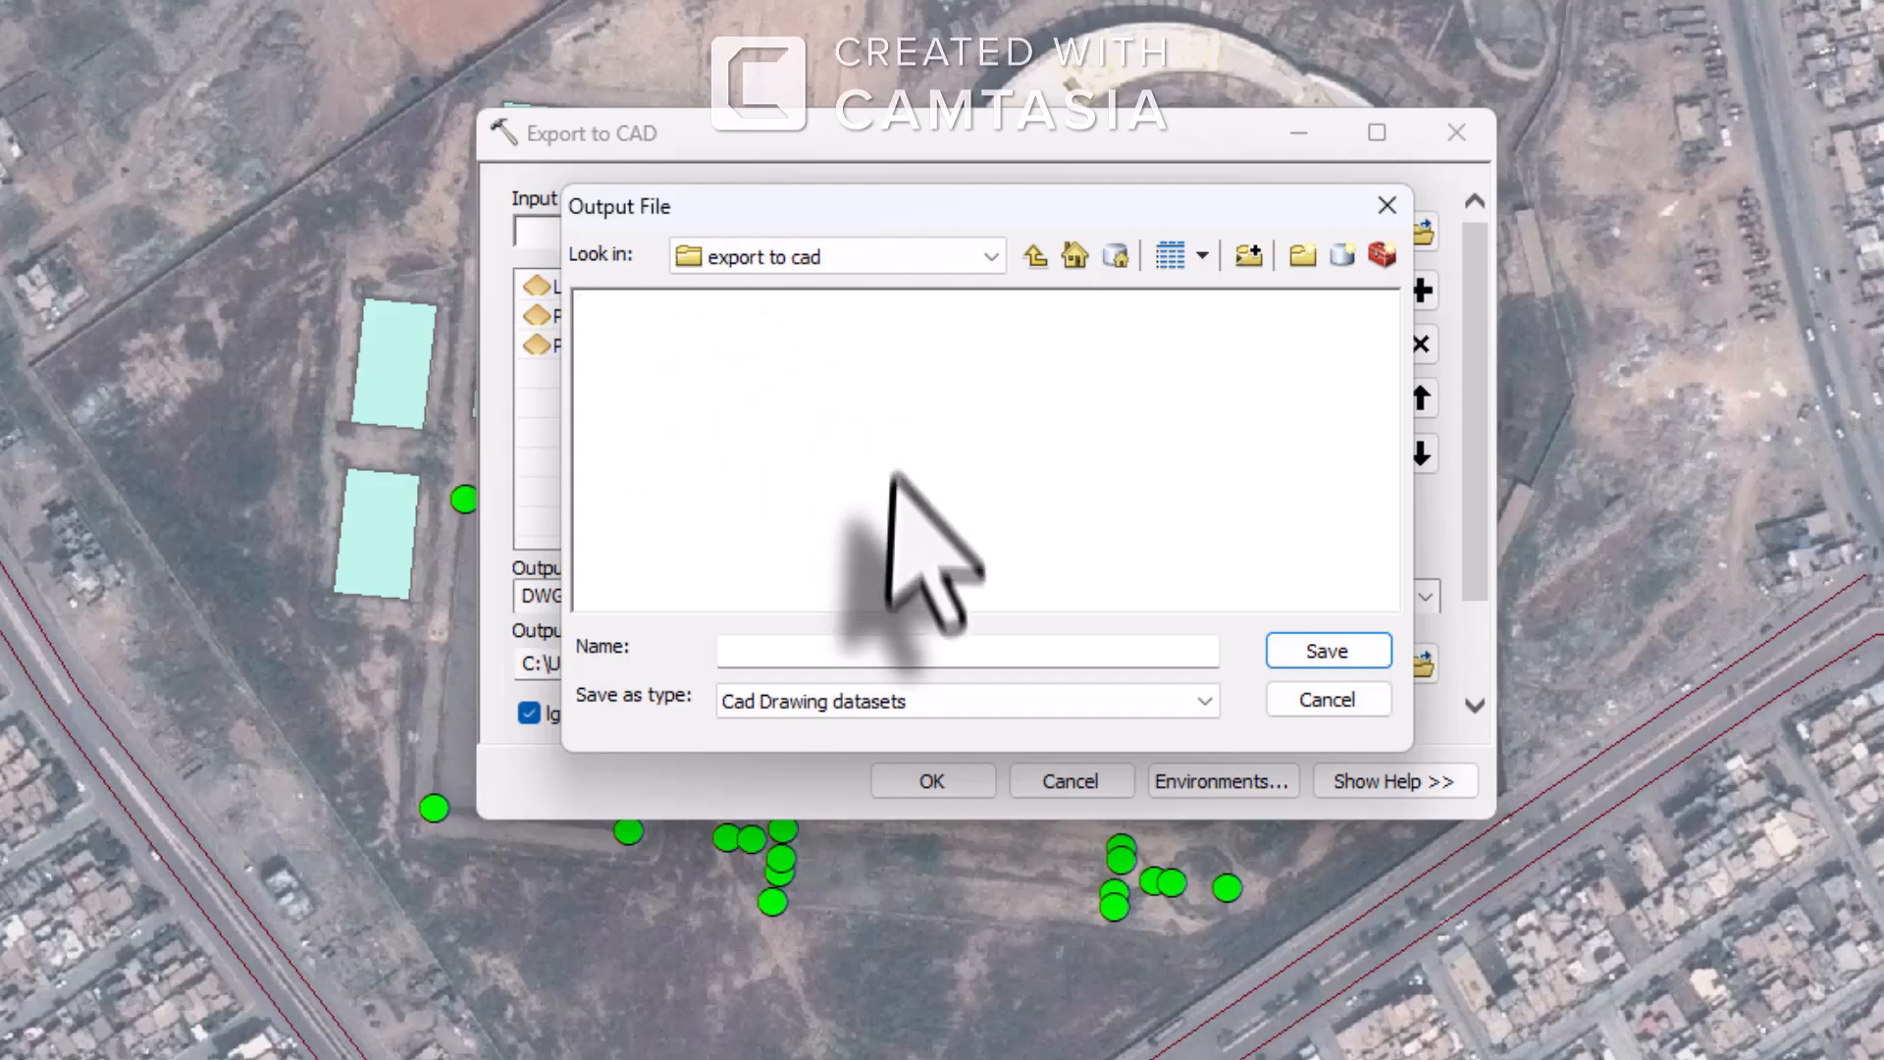
pyautogui.click(862, 651)
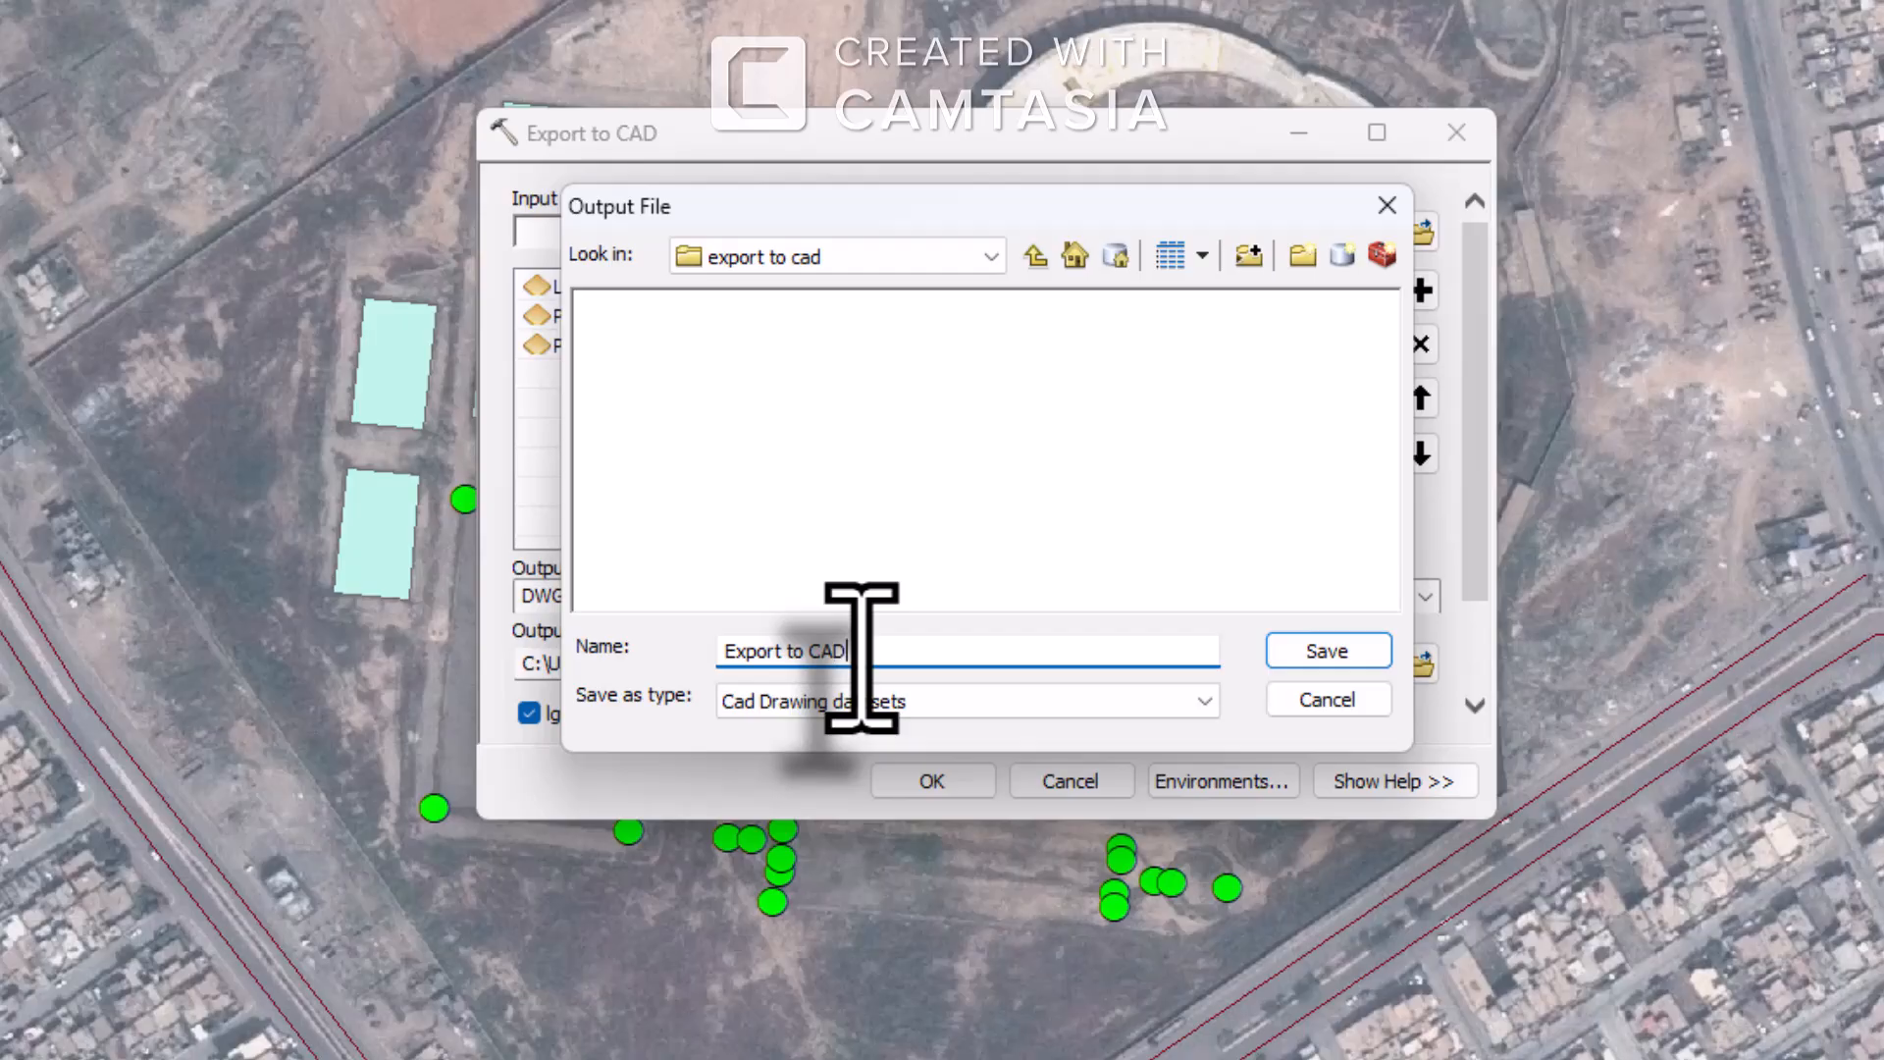
pyautogui.click(1297, 648)
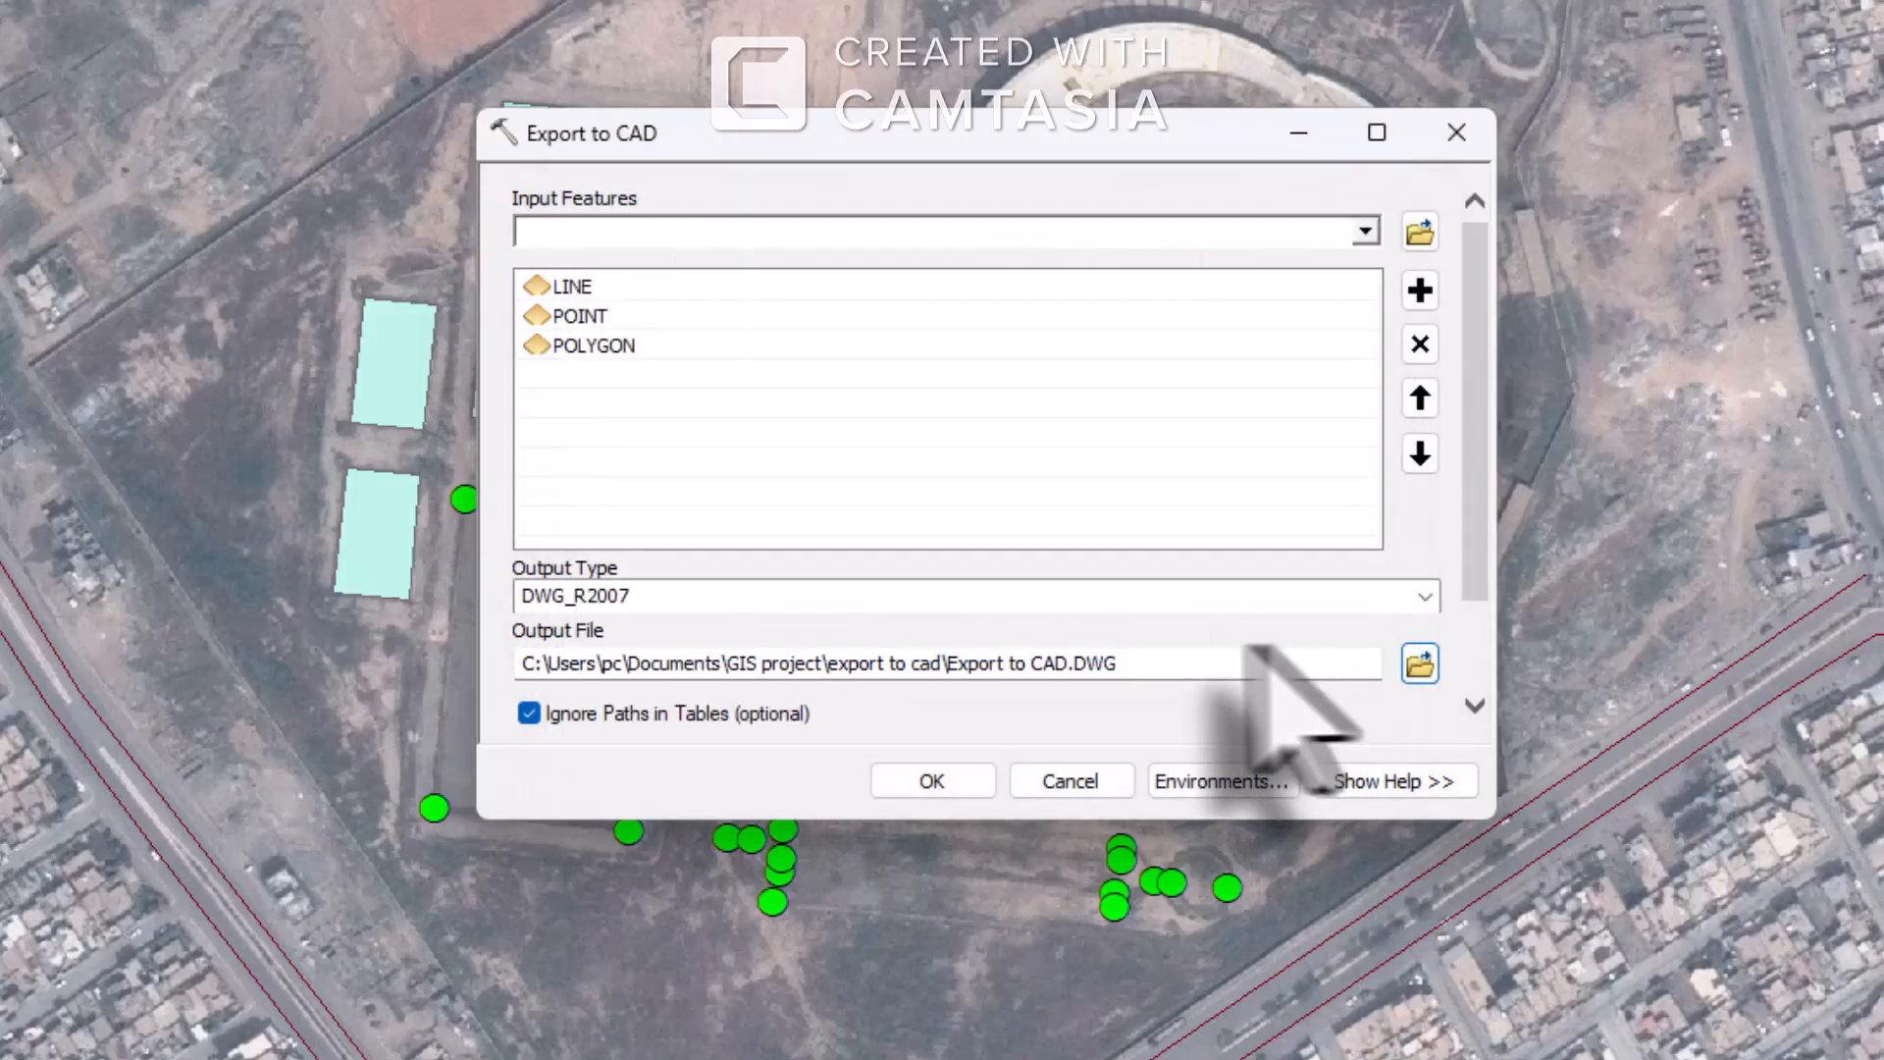
pyautogui.click(928, 780)
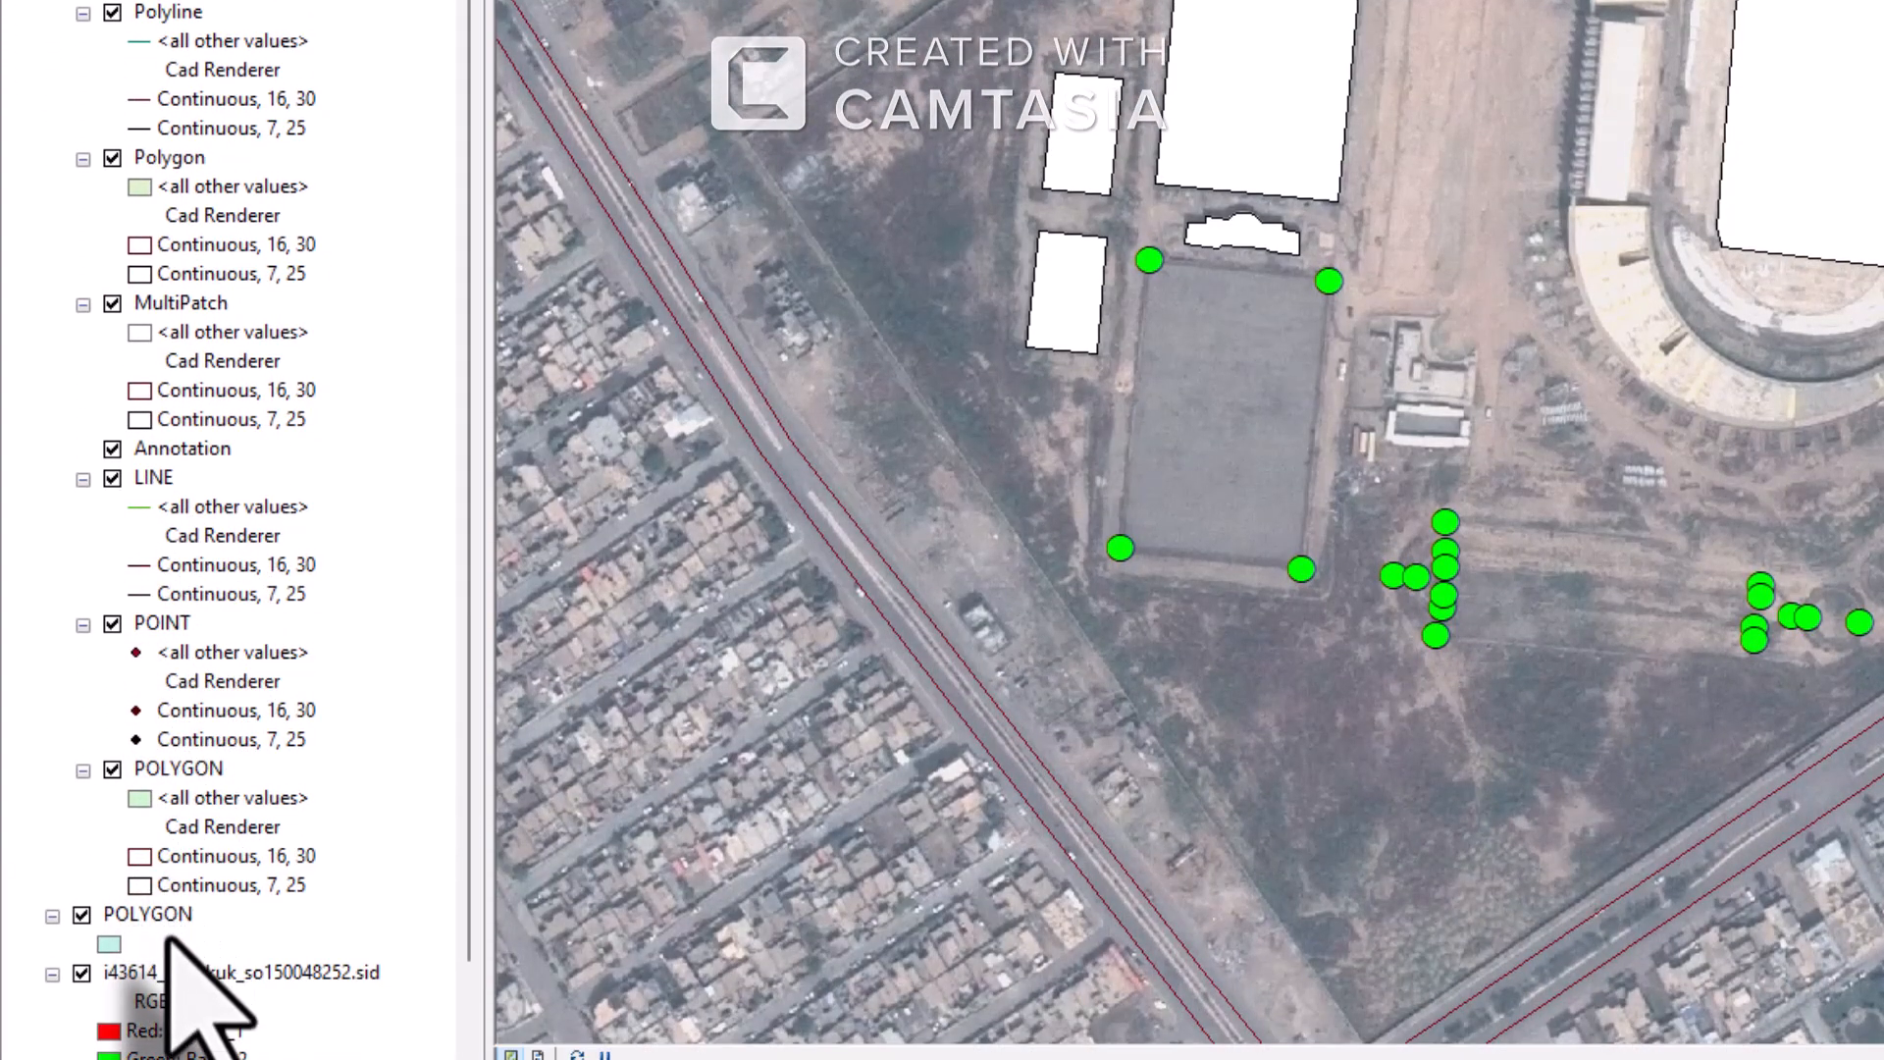
# Minimize ArcMap and open the export to cad folder inside Documents > GIS project in File Explorer
pyautogui.scroll(-1, 174, 962)
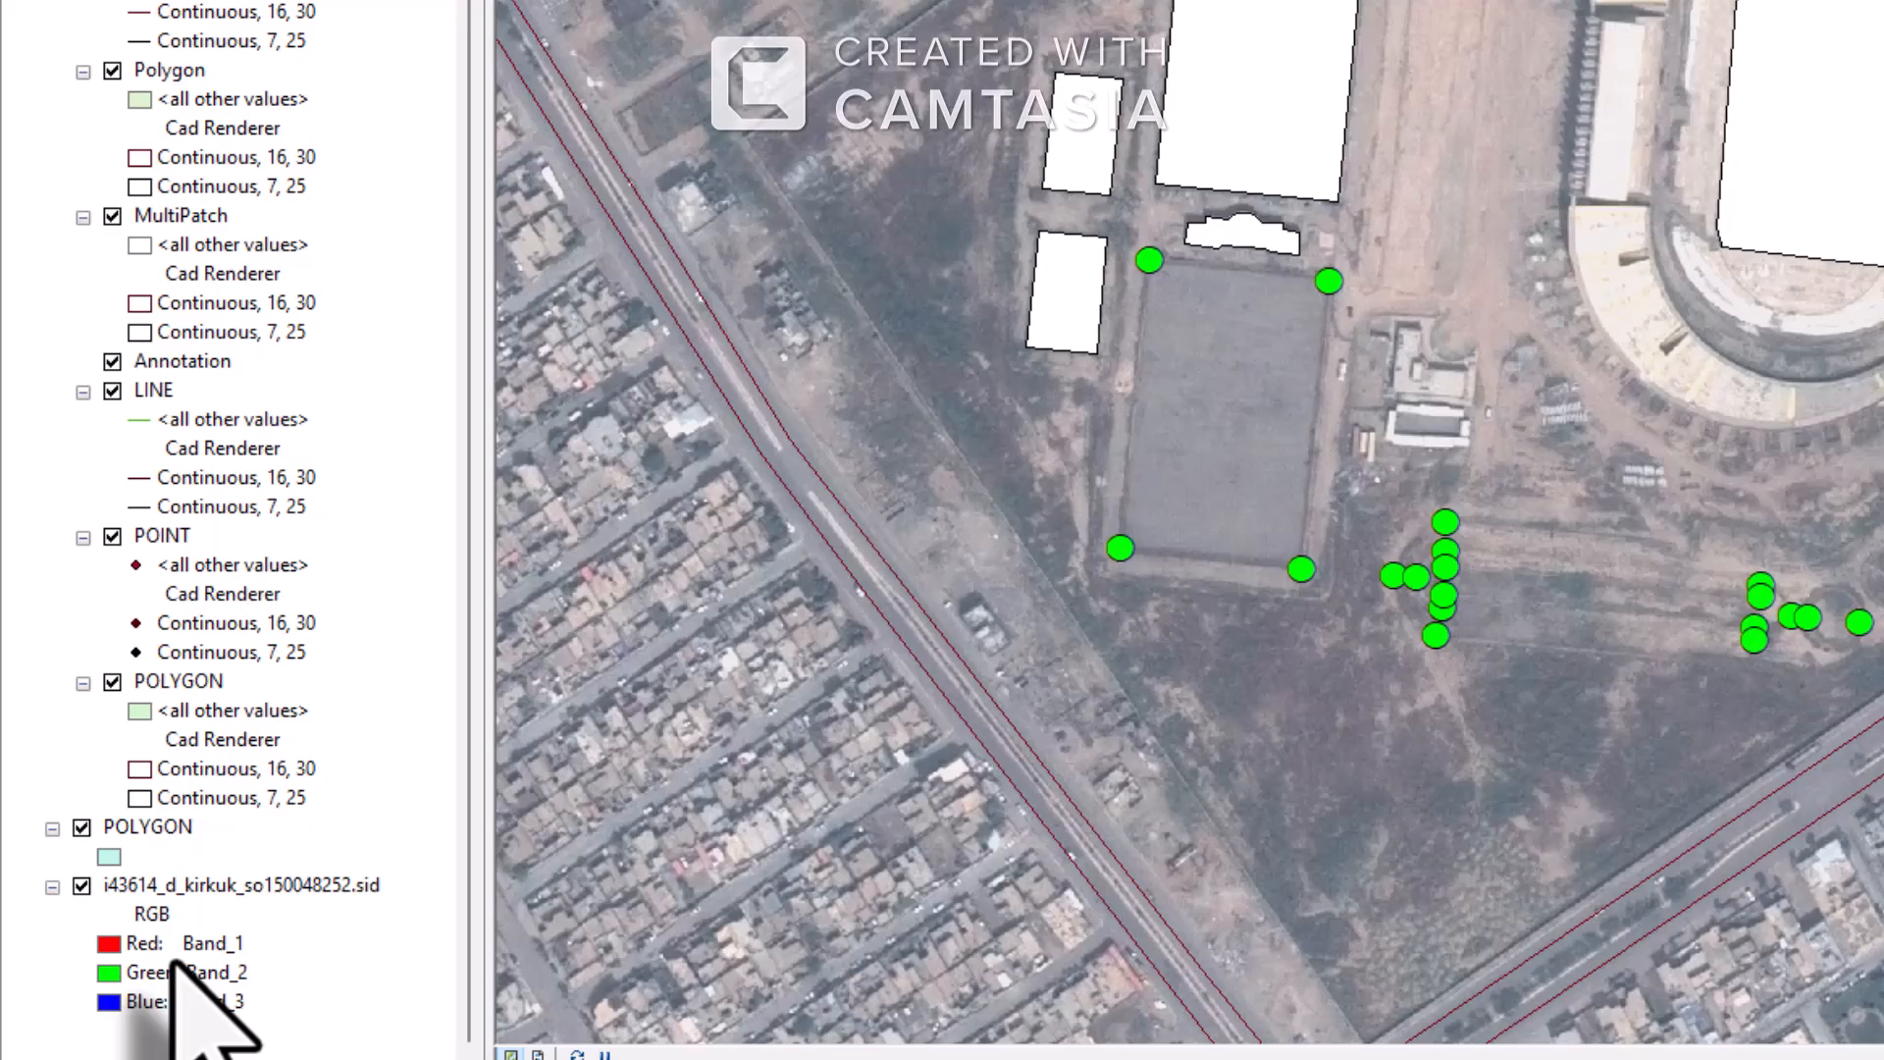
pyautogui.scroll(1, 175, 966)
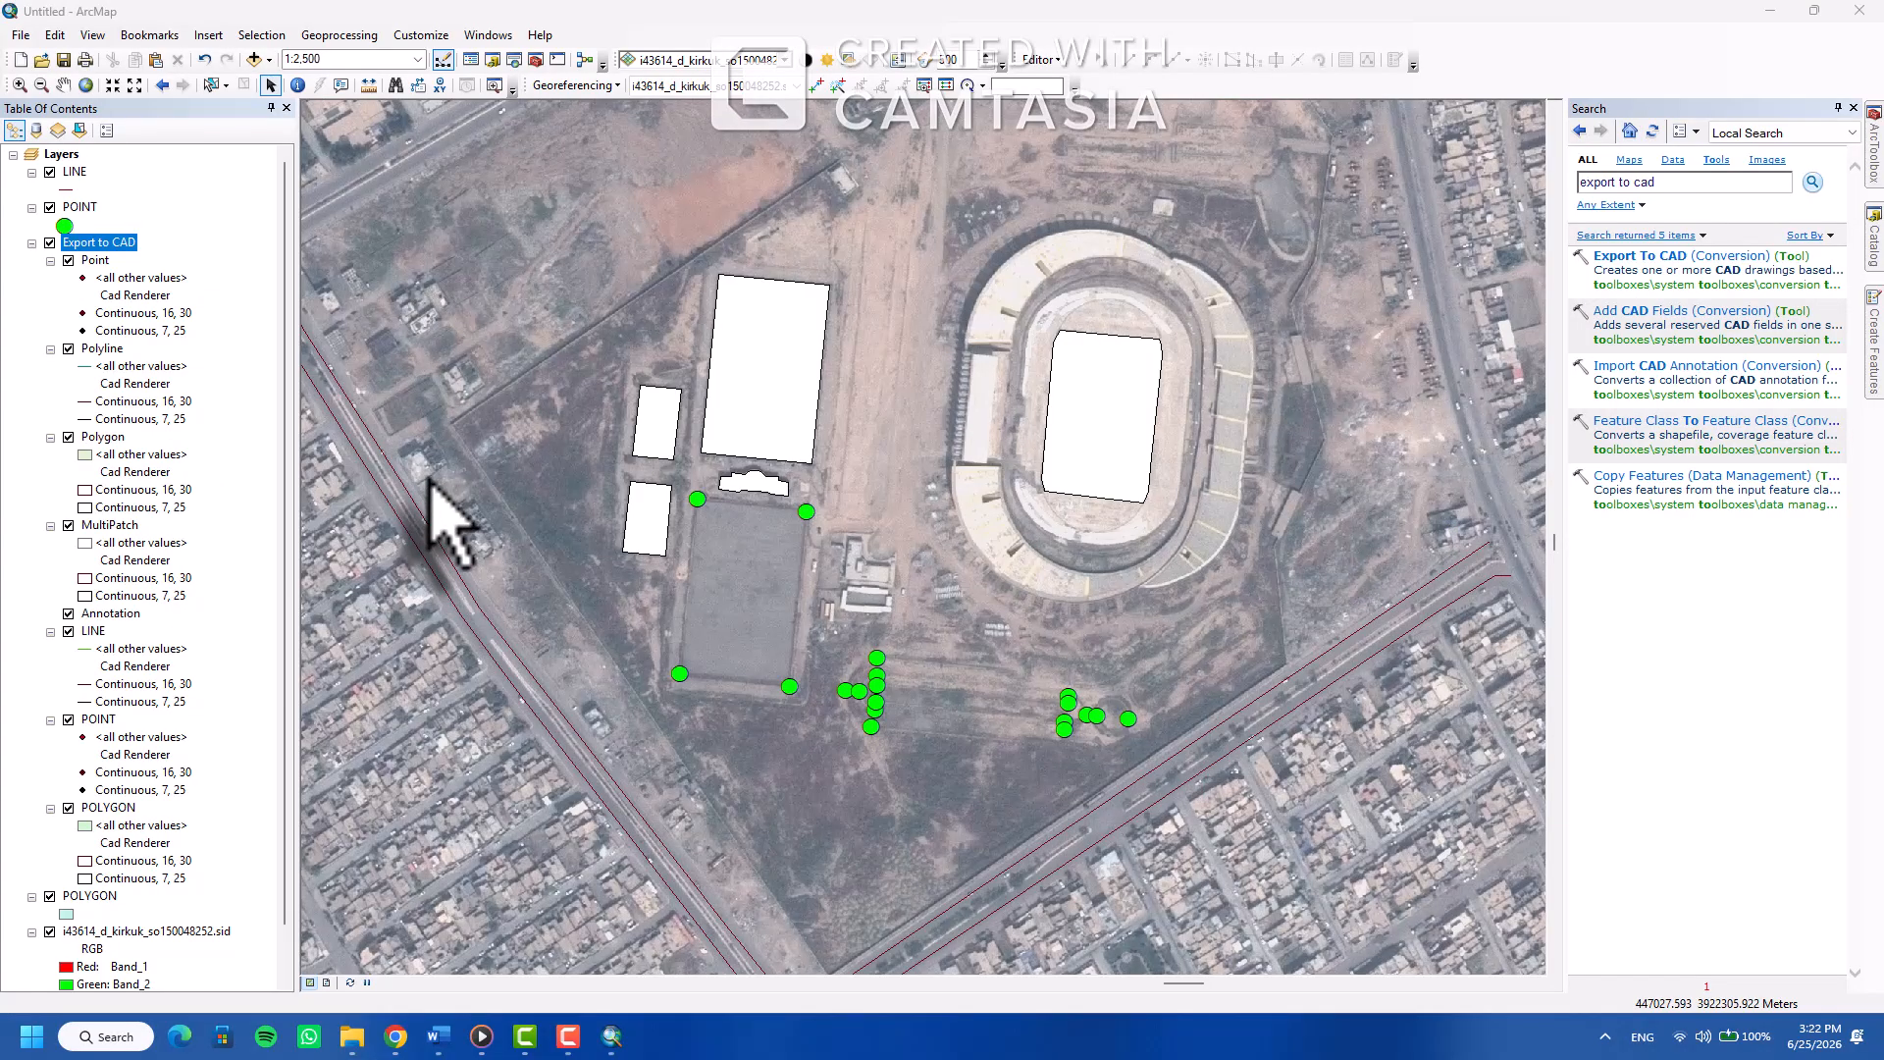
pyautogui.click(1767, 12)
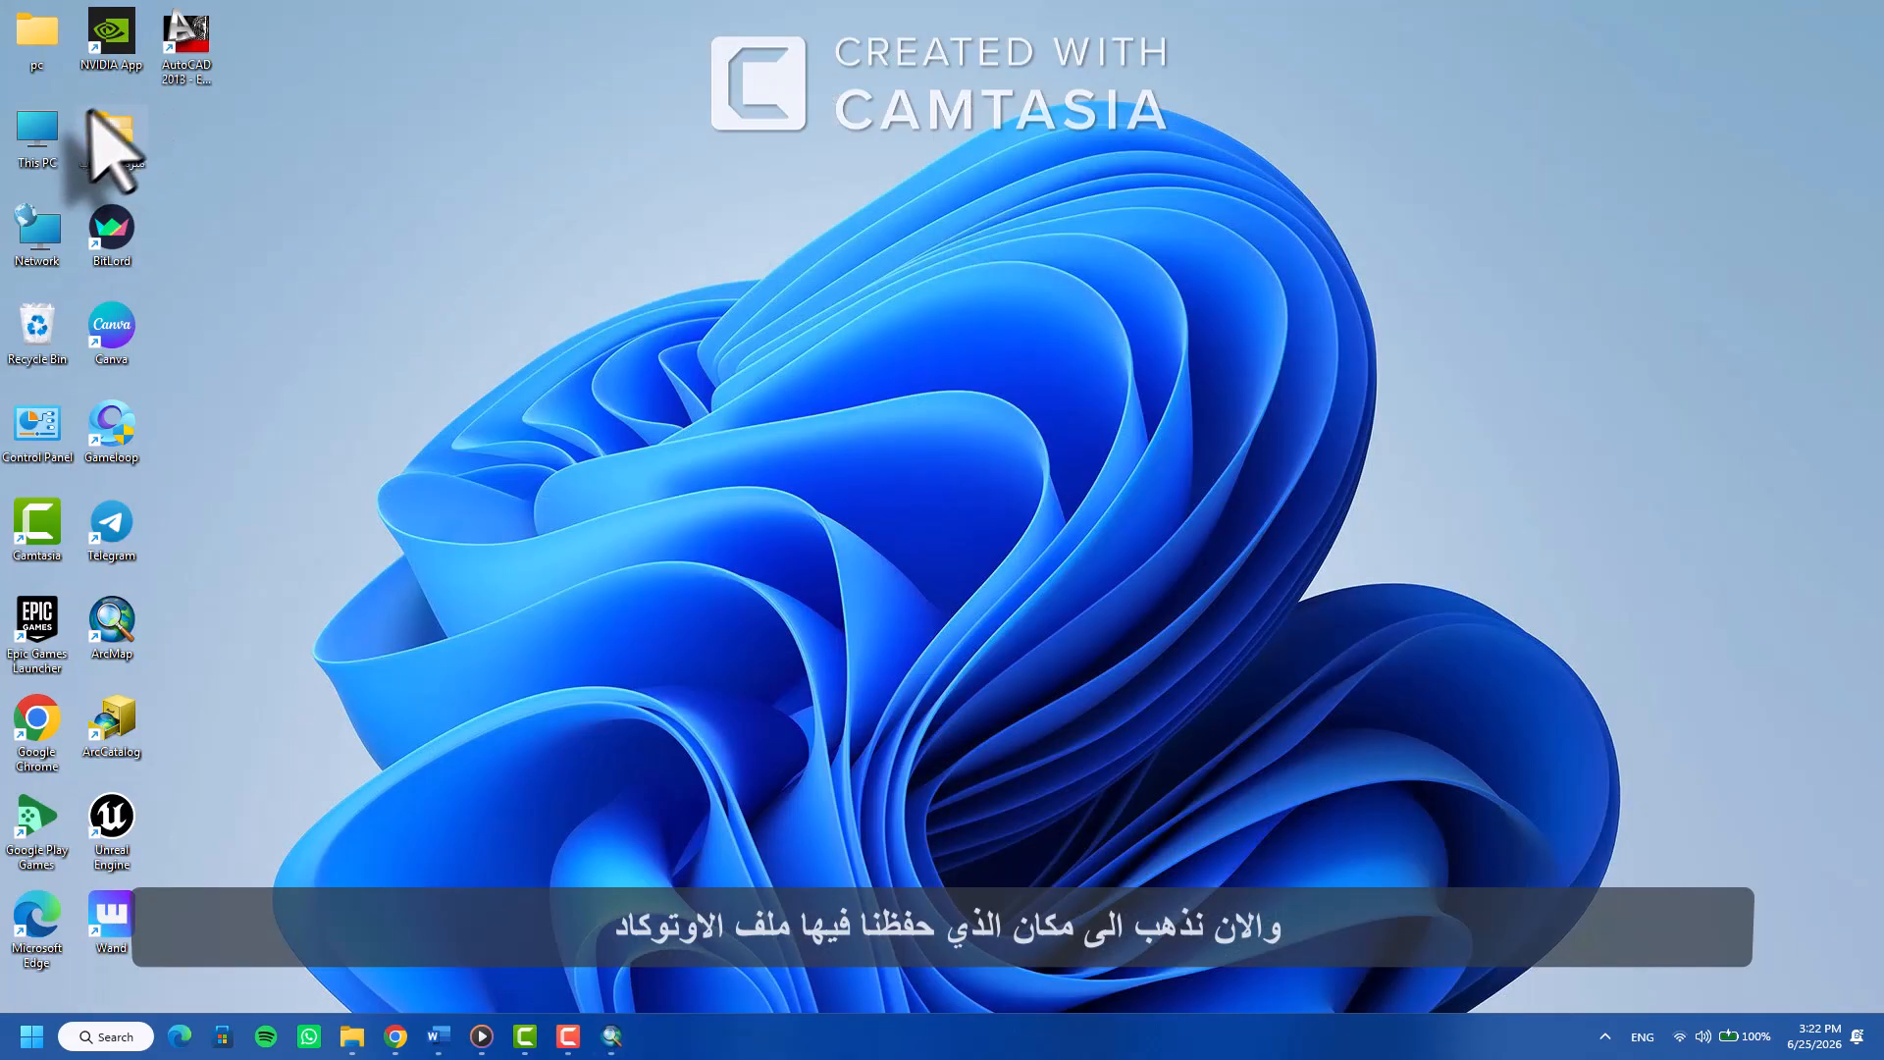
pyautogui.doubleClick(31, 37)
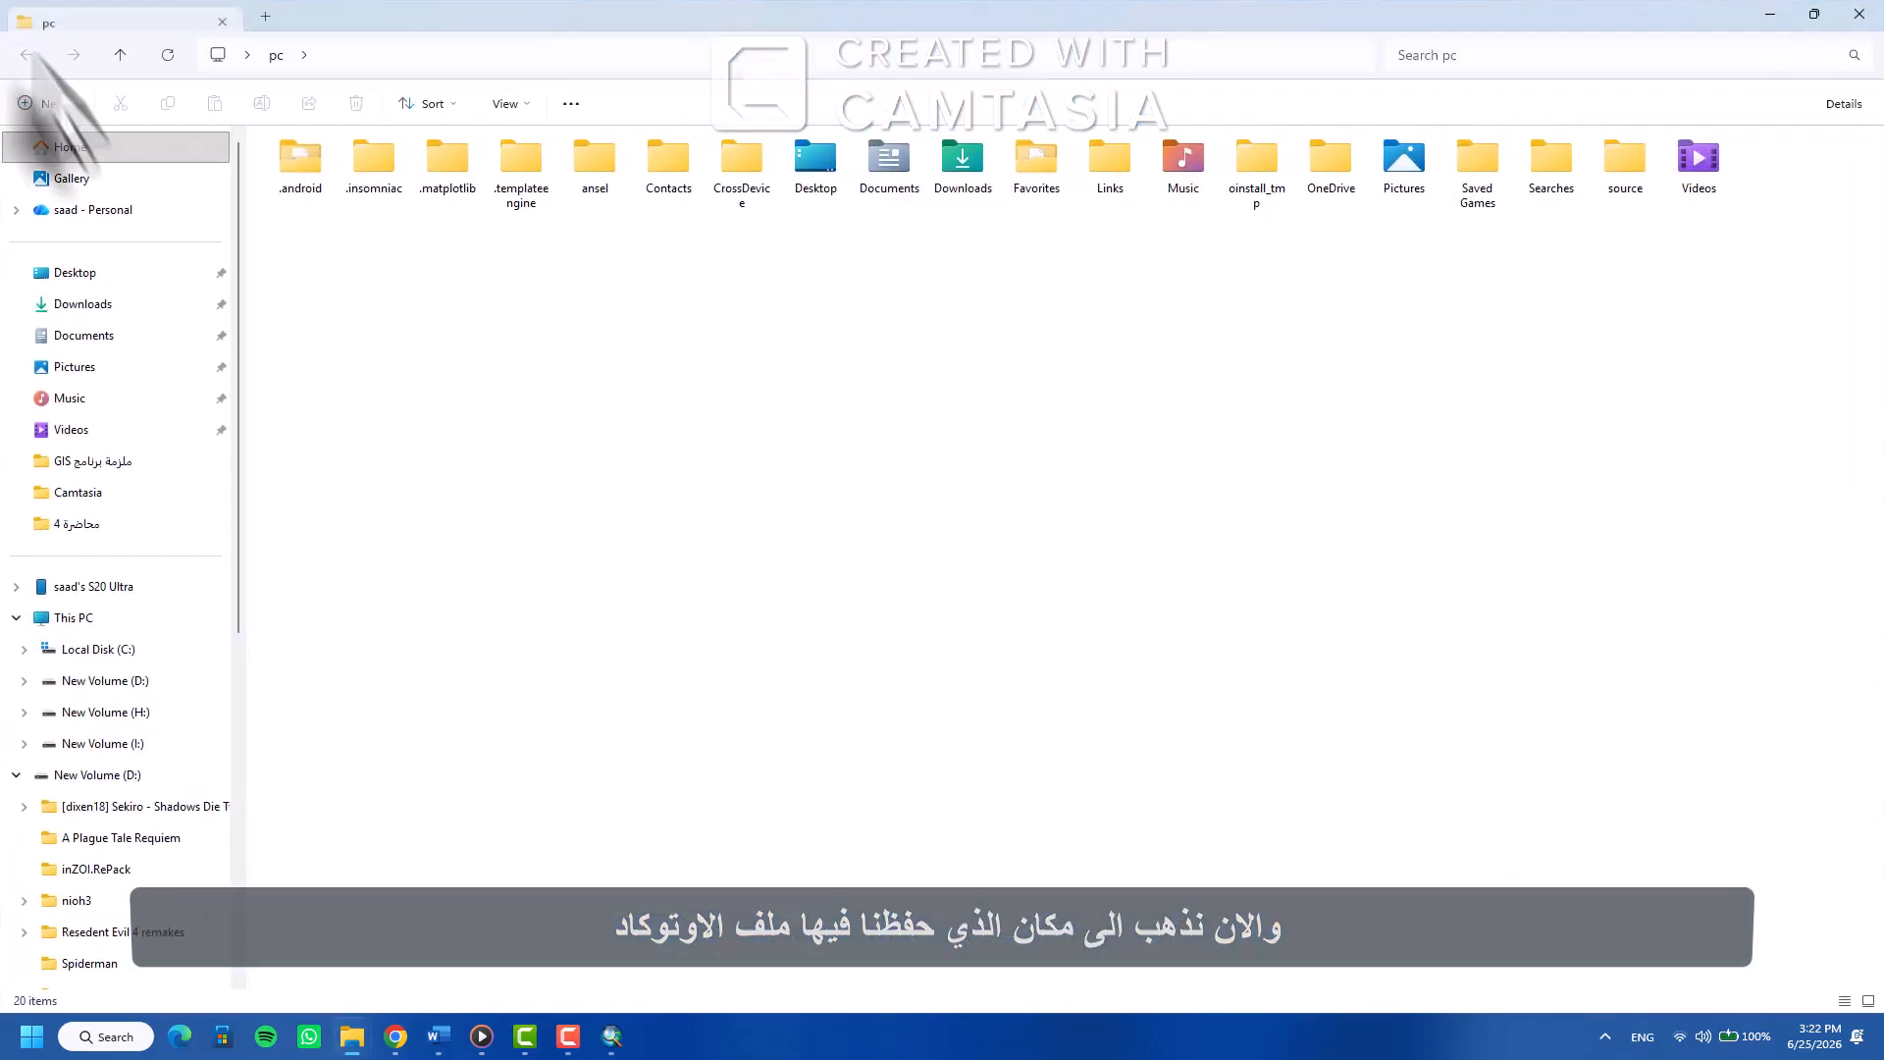
pyautogui.doubleClick(886, 171)
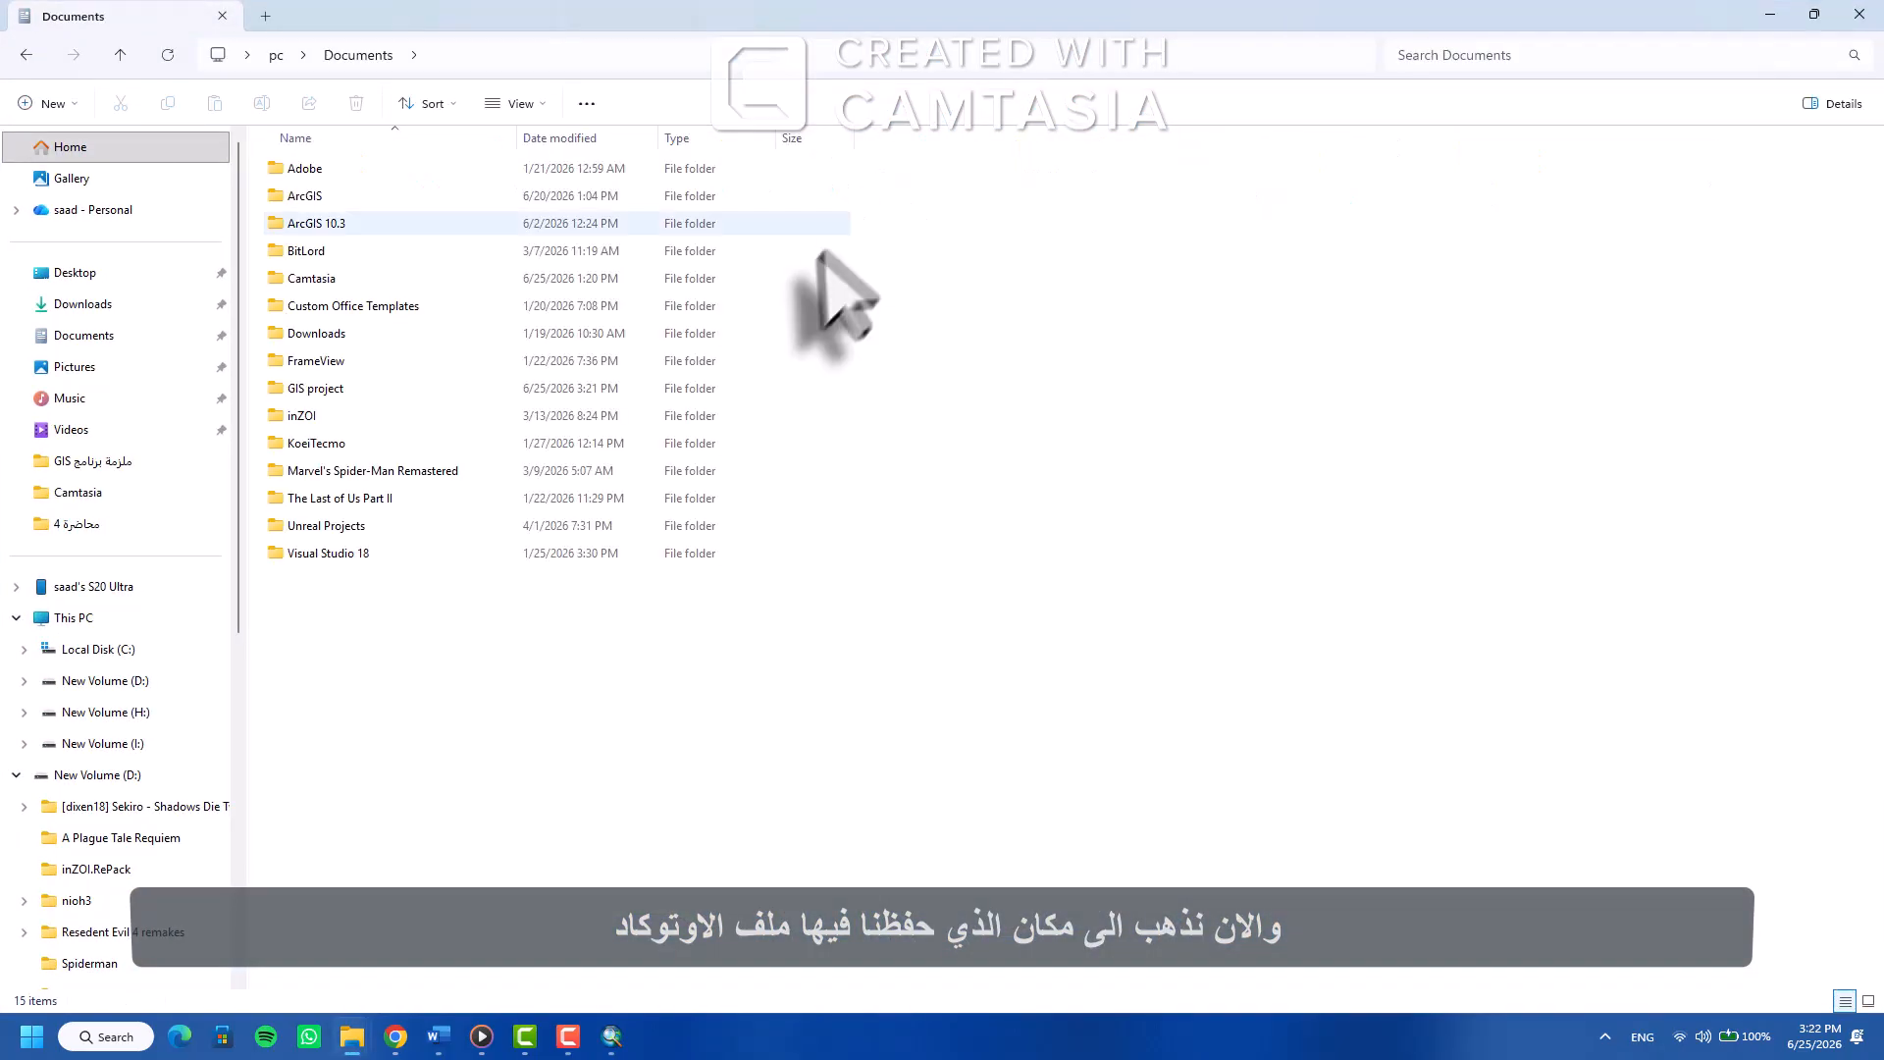
pyautogui.doubleClick(569, 388)
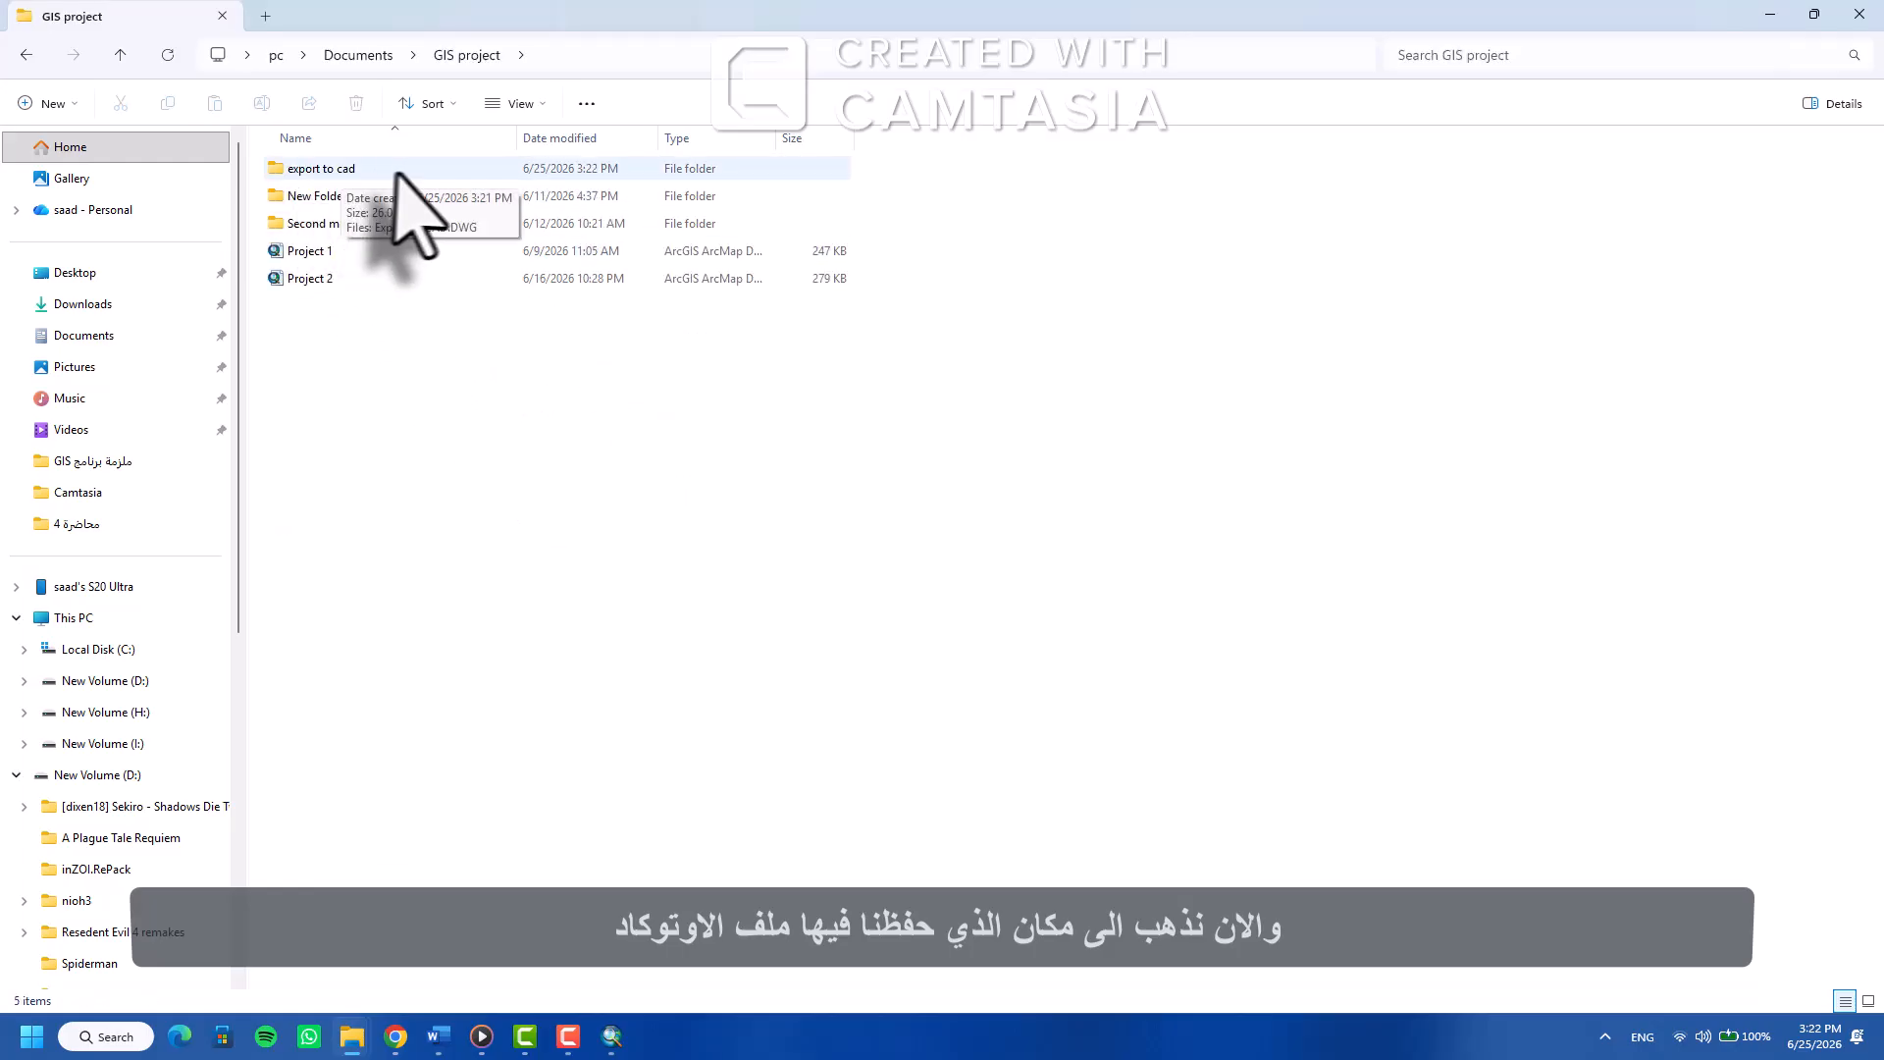
pyautogui.doubleClick(429, 168)
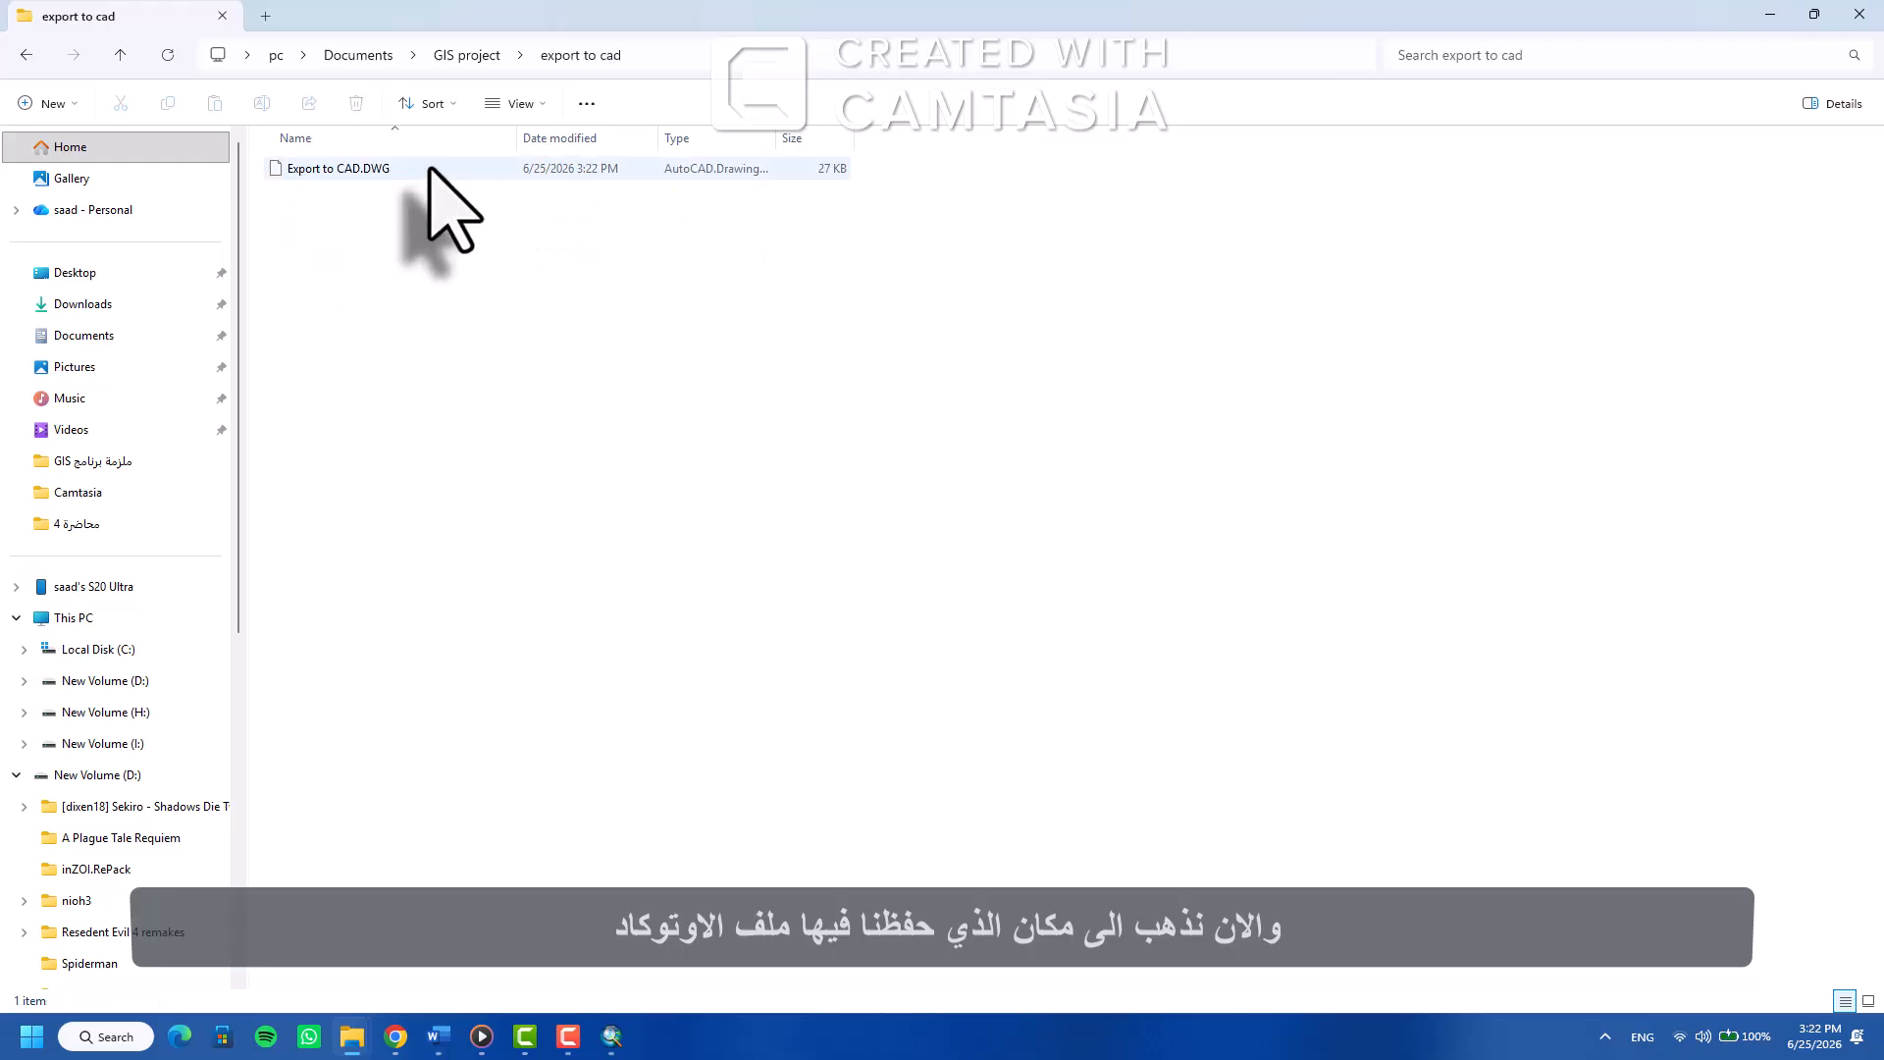
# Switch the export to cad folder's view to large icons
pyautogui.rightClick(325, 244)
pyautogui.moveTo(345, 263)
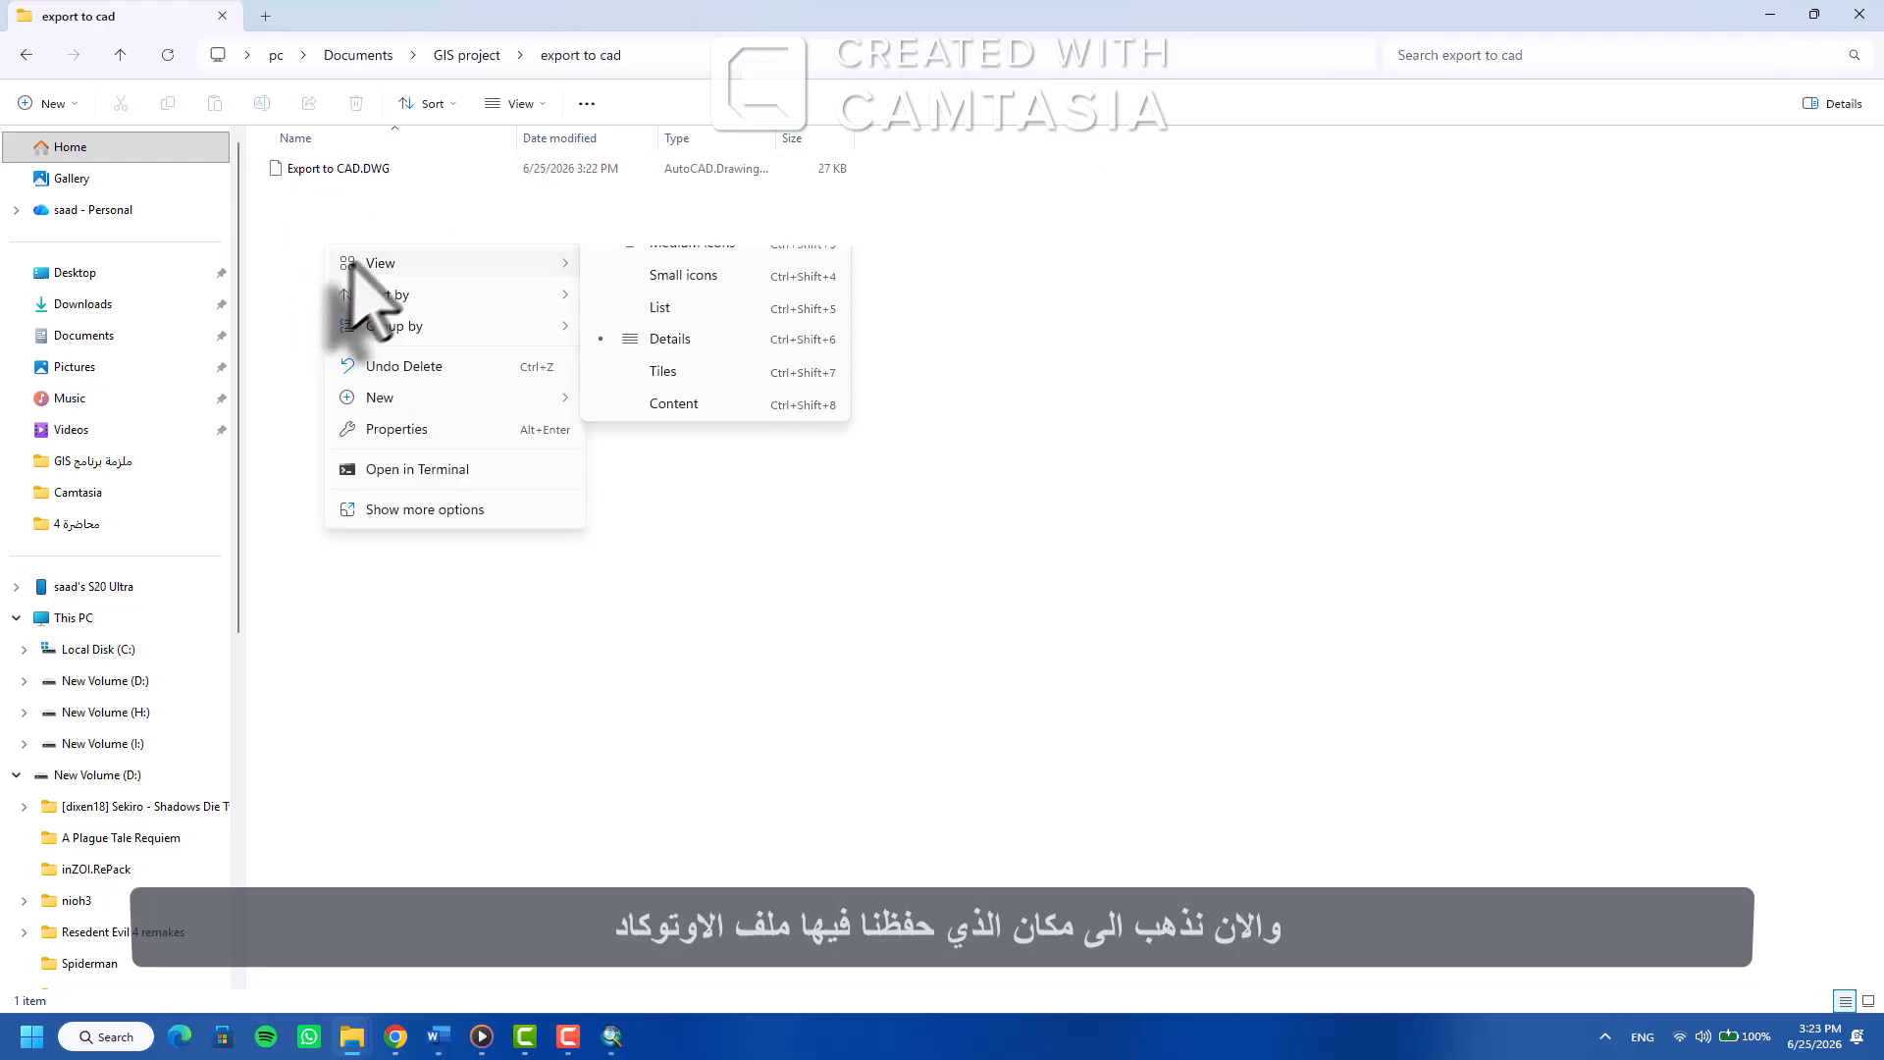
pyautogui.click(628, 298)
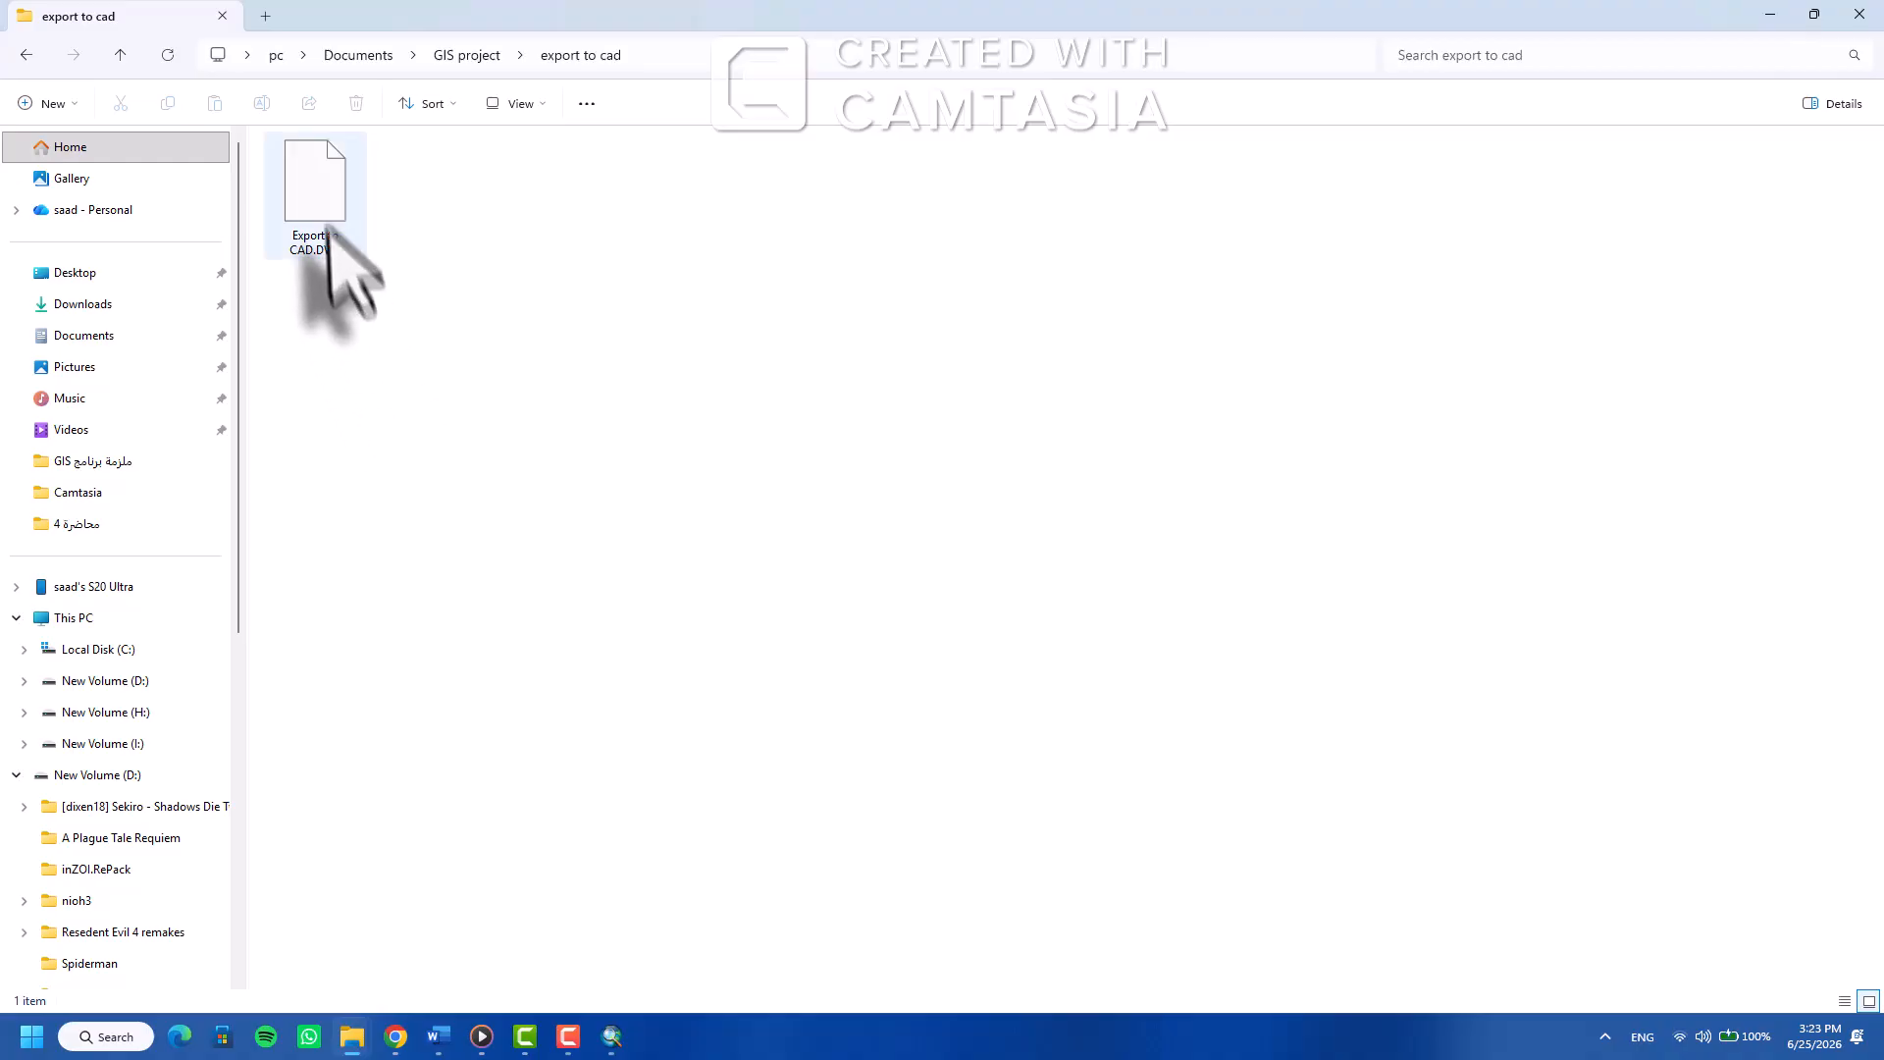
# Open Export to CAD.DWG with AutoCAD Application as the permanent default and continue opening the foreign DWG file
pyautogui.doubleClick(321, 202)
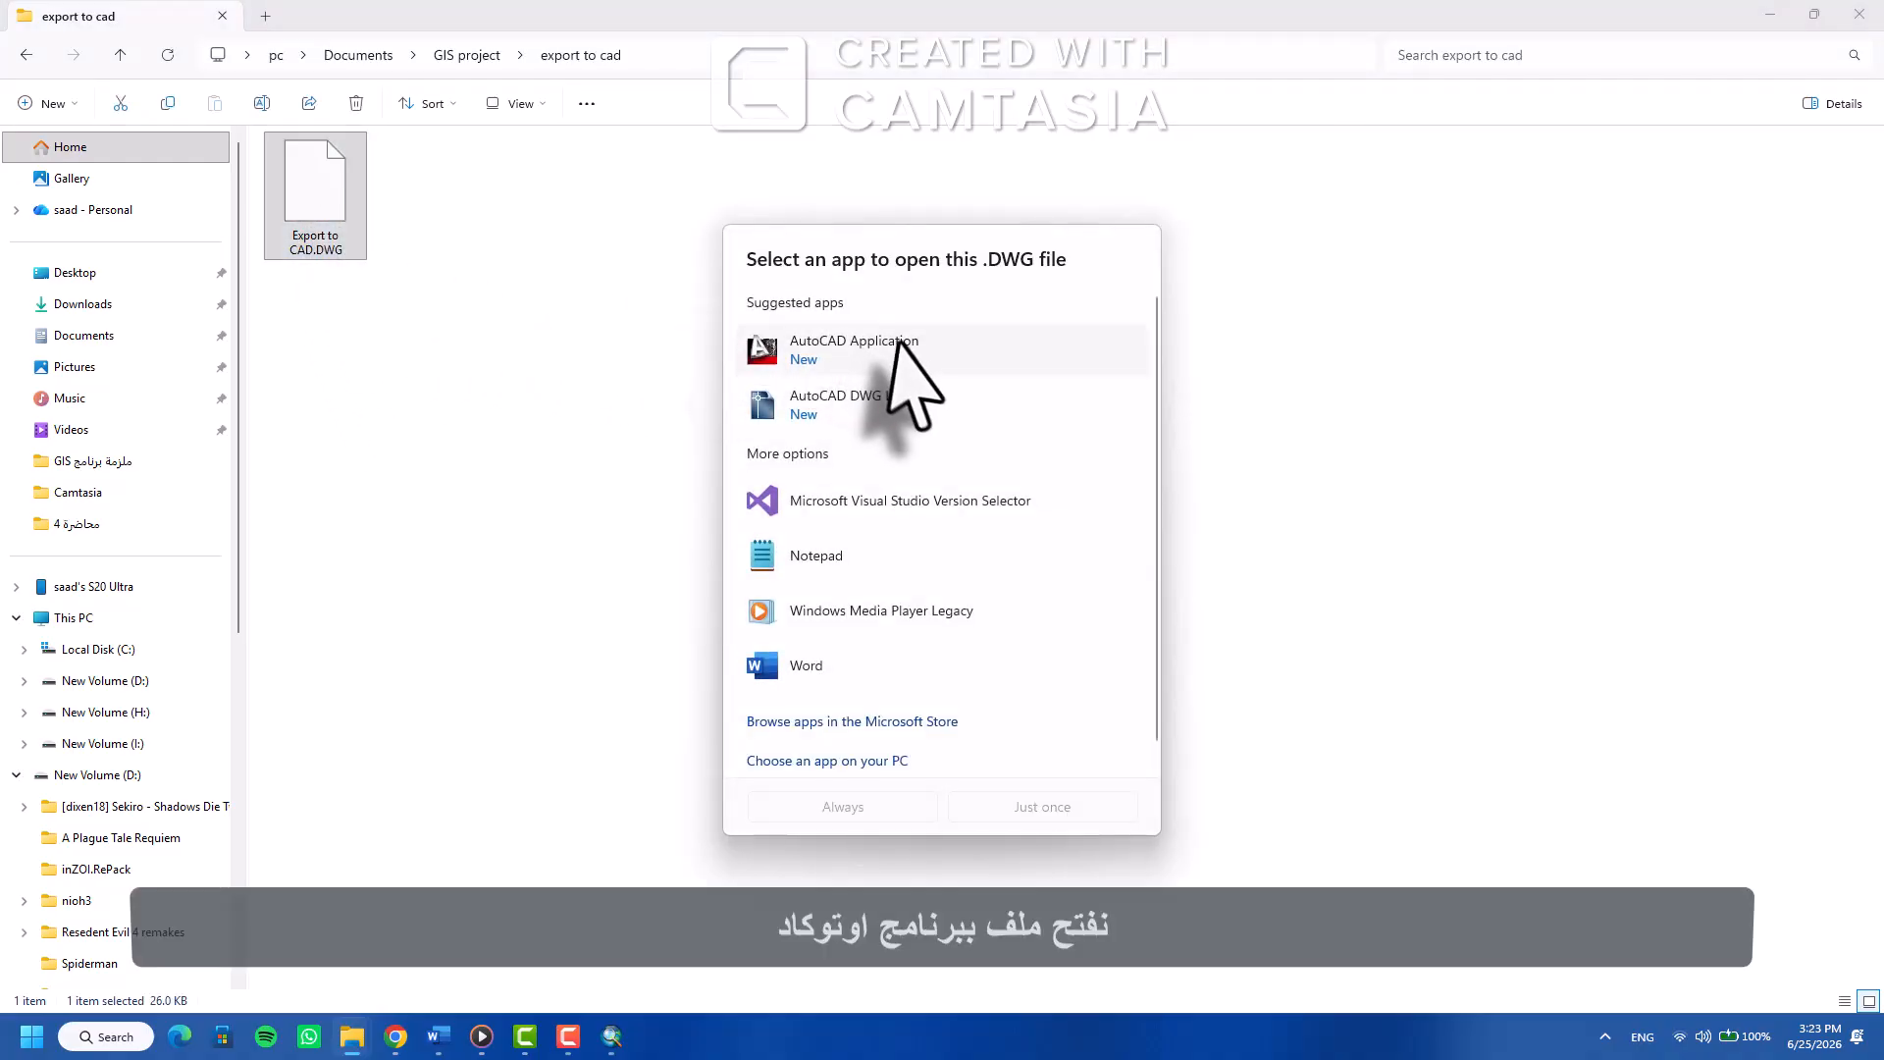
pyautogui.click(888, 344)
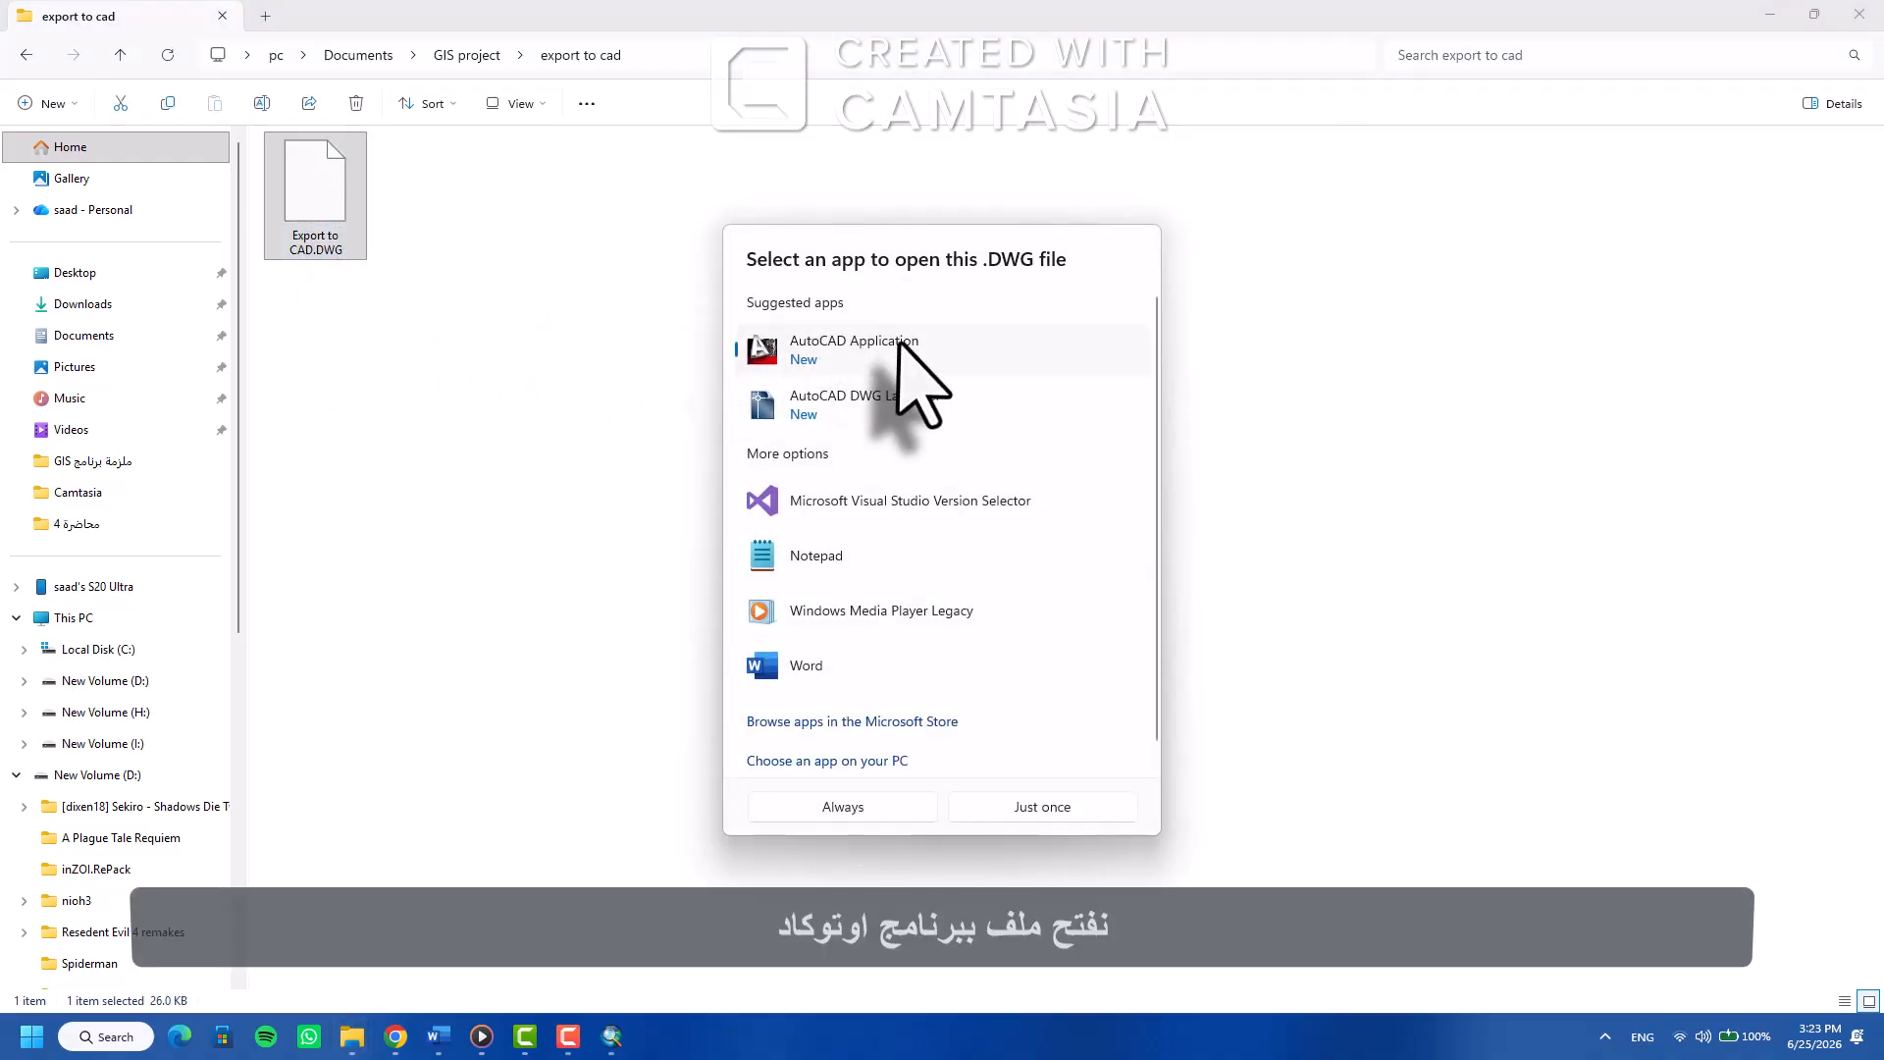
pyautogui.click(895, 805)
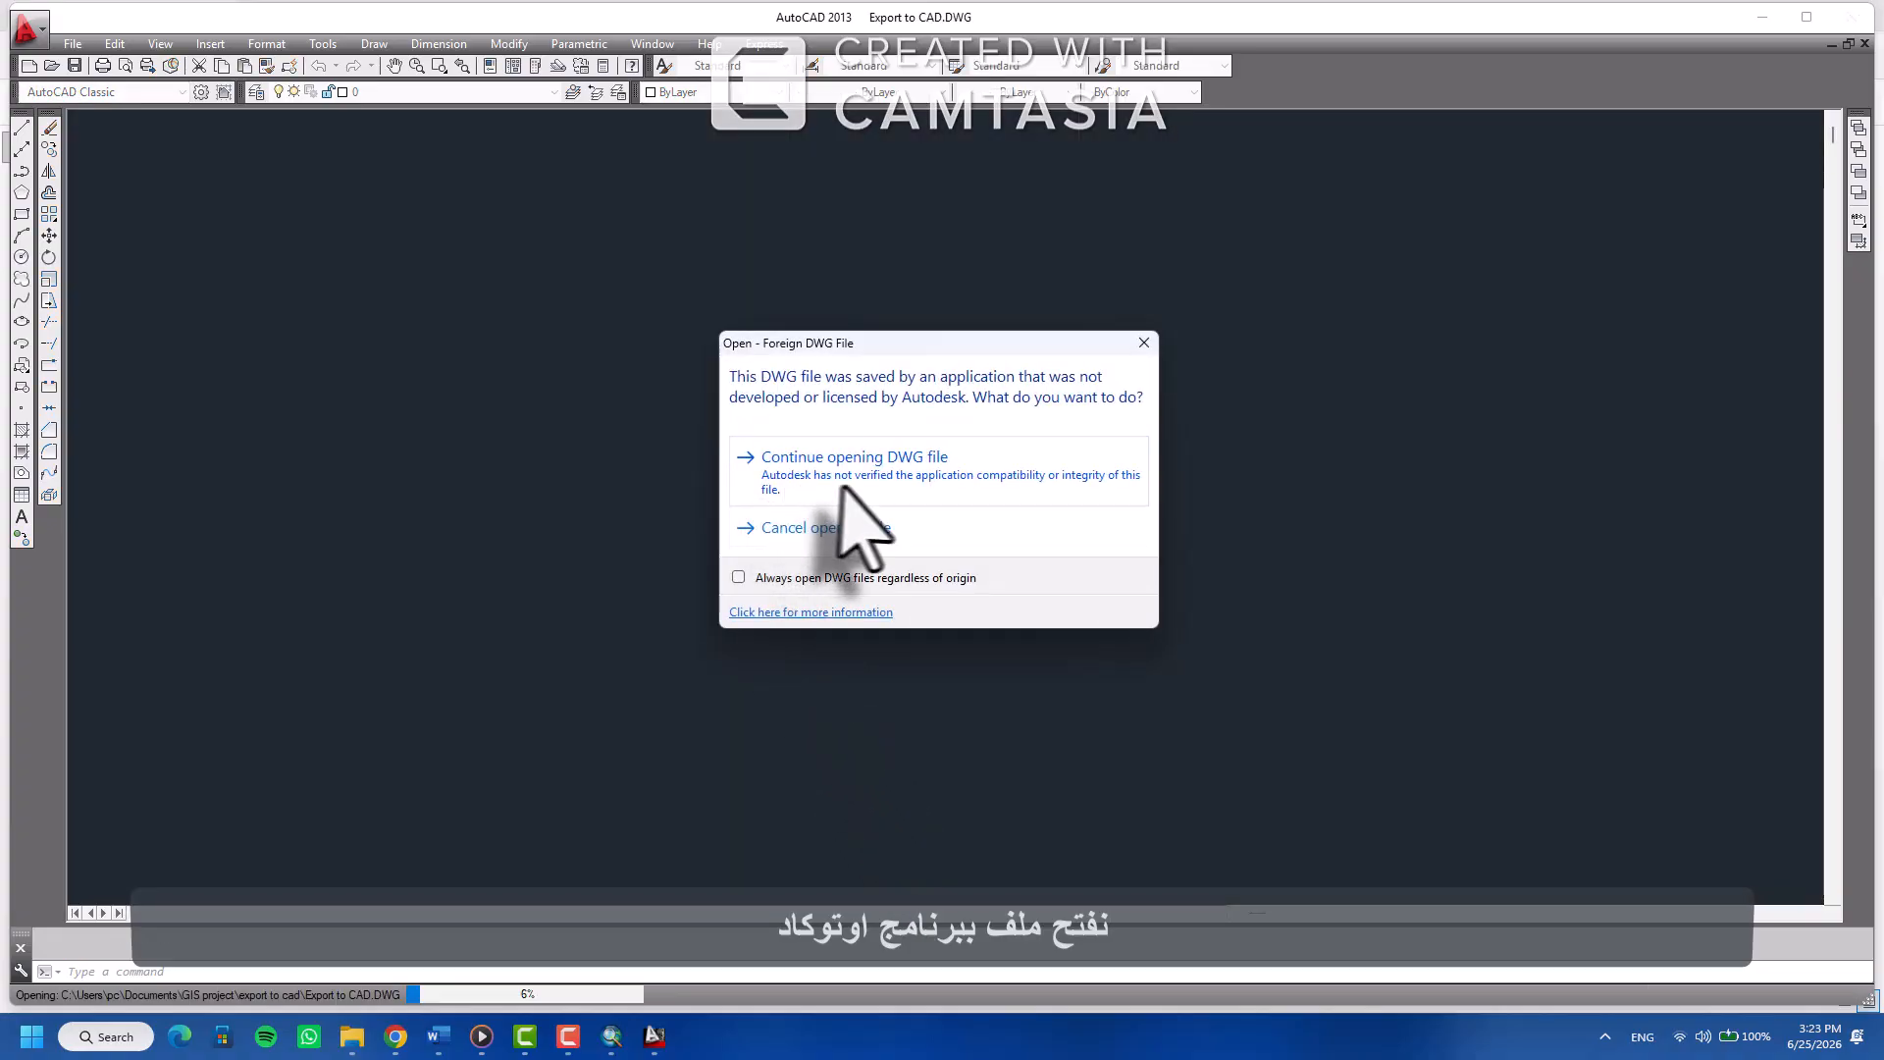
pyautogui.click(990, 491)
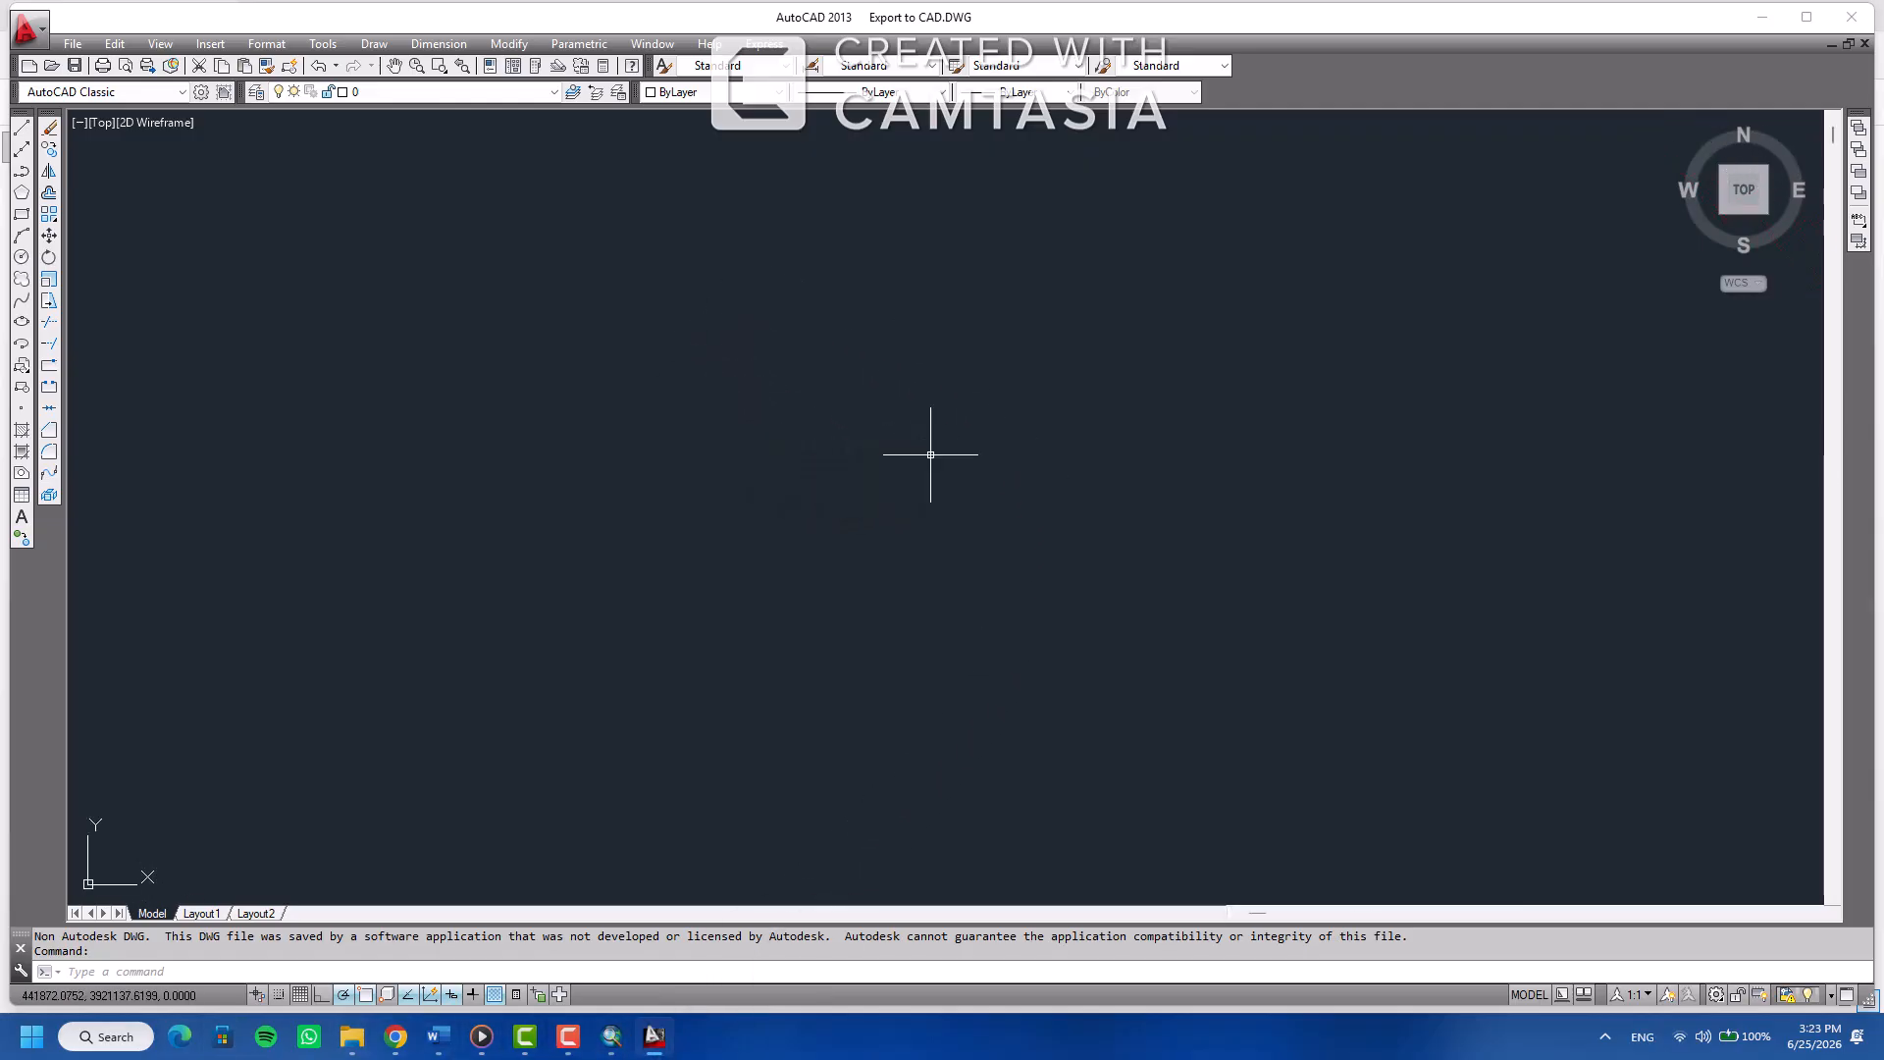
# Examine the exported road lines, building outlines and points in the drawing's model space
pyautogui.moveTo(785, 403); pyautogui.dragTo(560, 576)
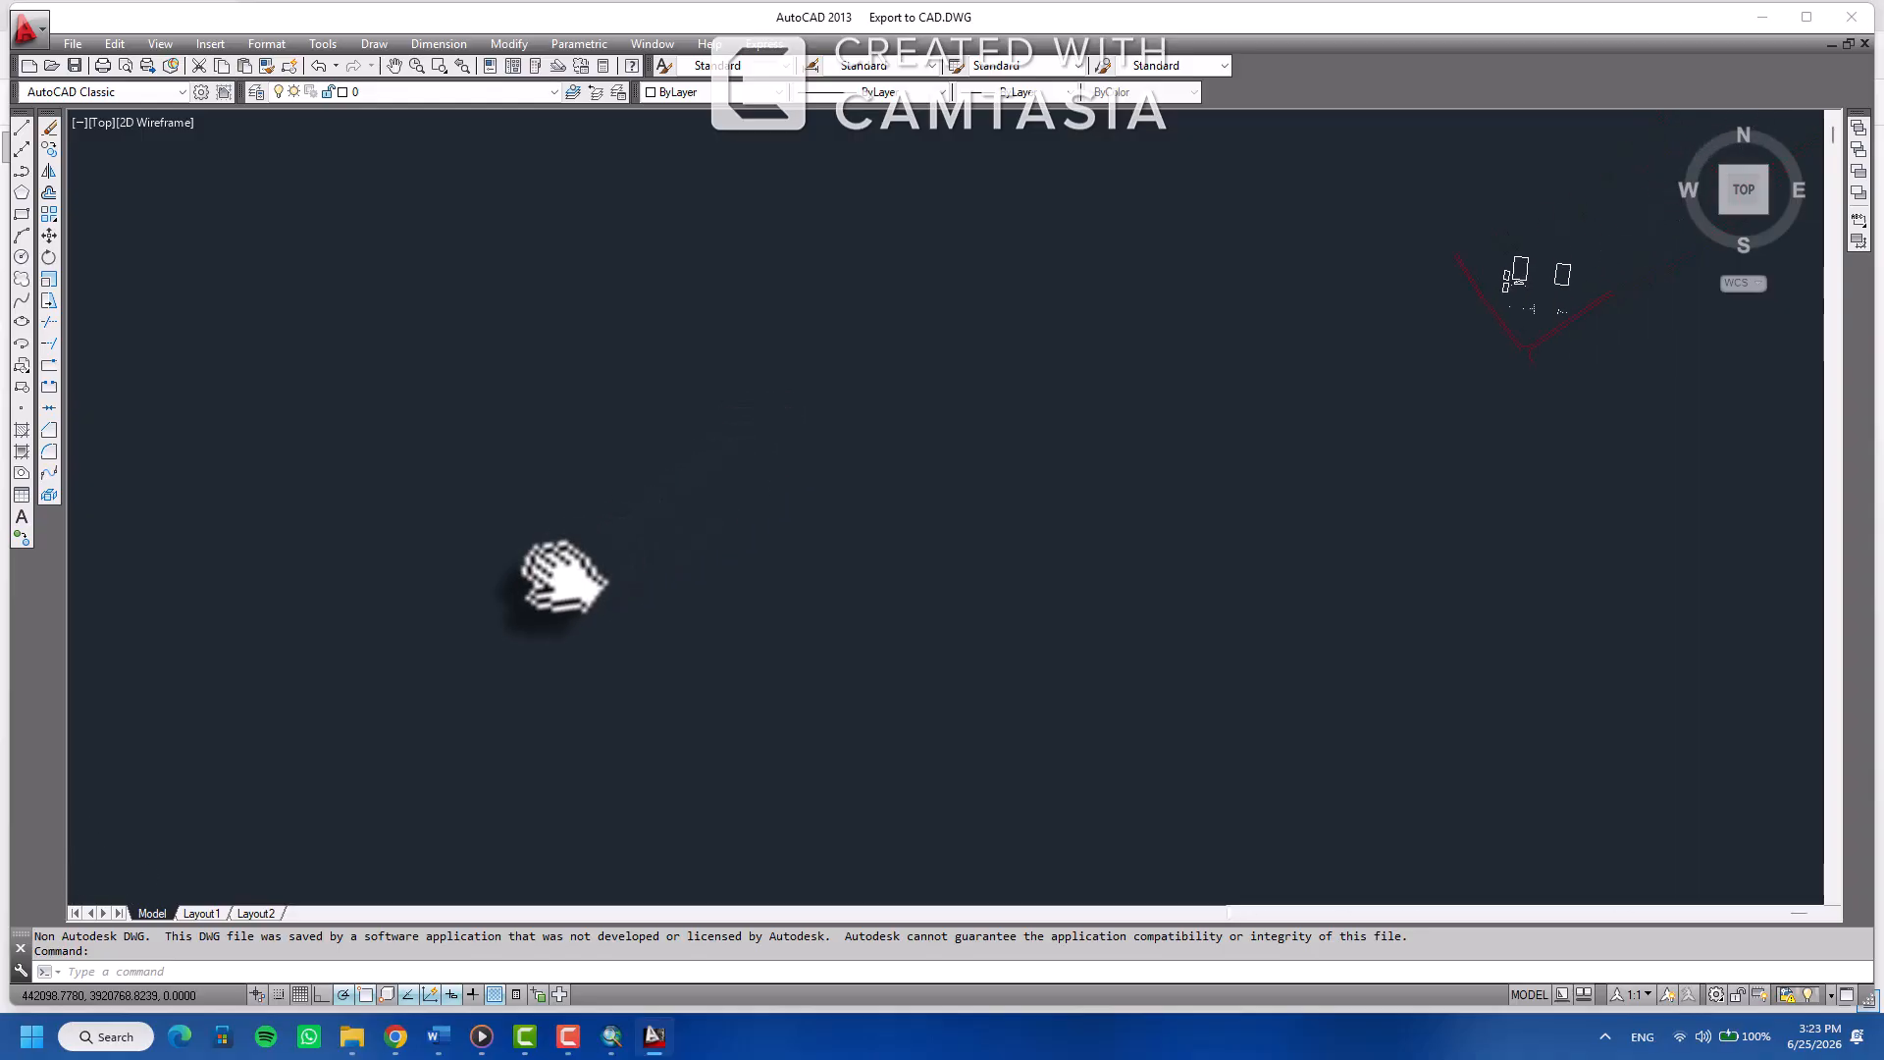
pyautogui.moveTo(1338, 420)
pyautogui.mouseDown()
pyautogui.moveTo(841, 596)
pyautogui.moveTo(592, 612)
pyautogui.mouseUp()
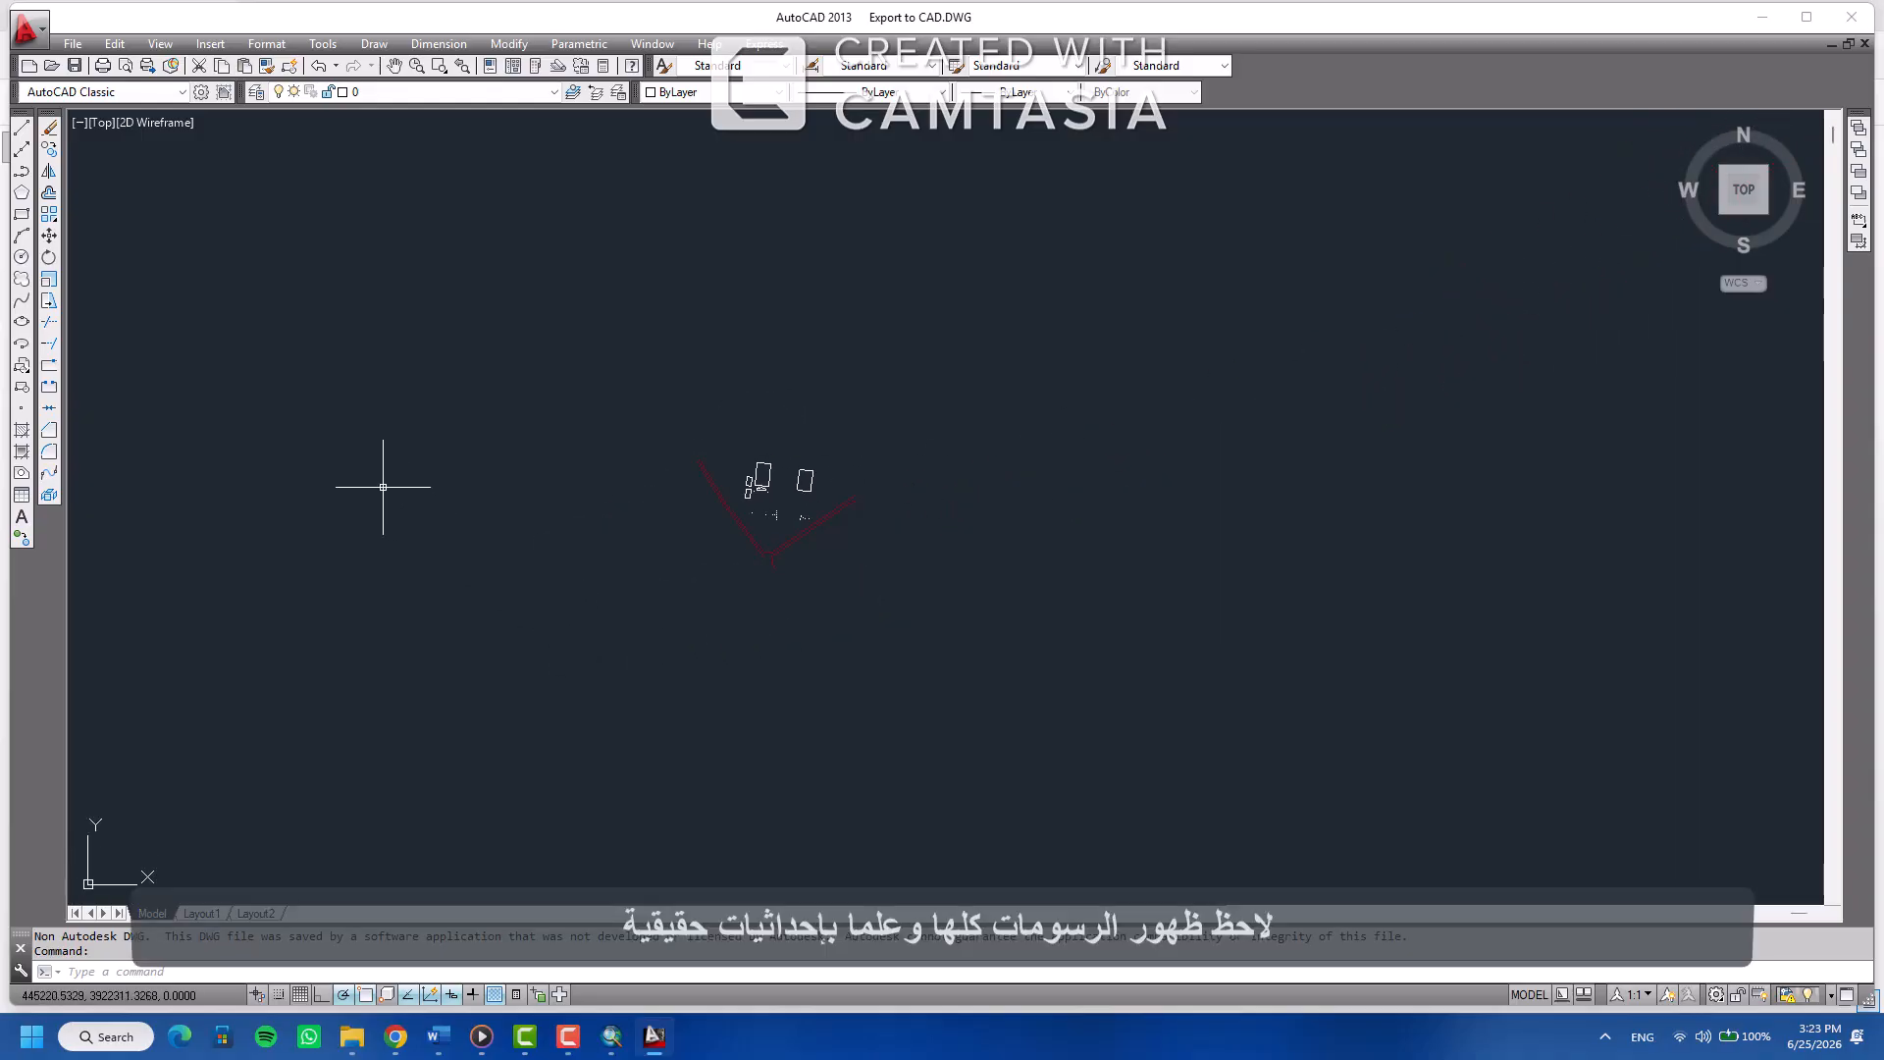
pyautogui.scroll(4, 522, 585)
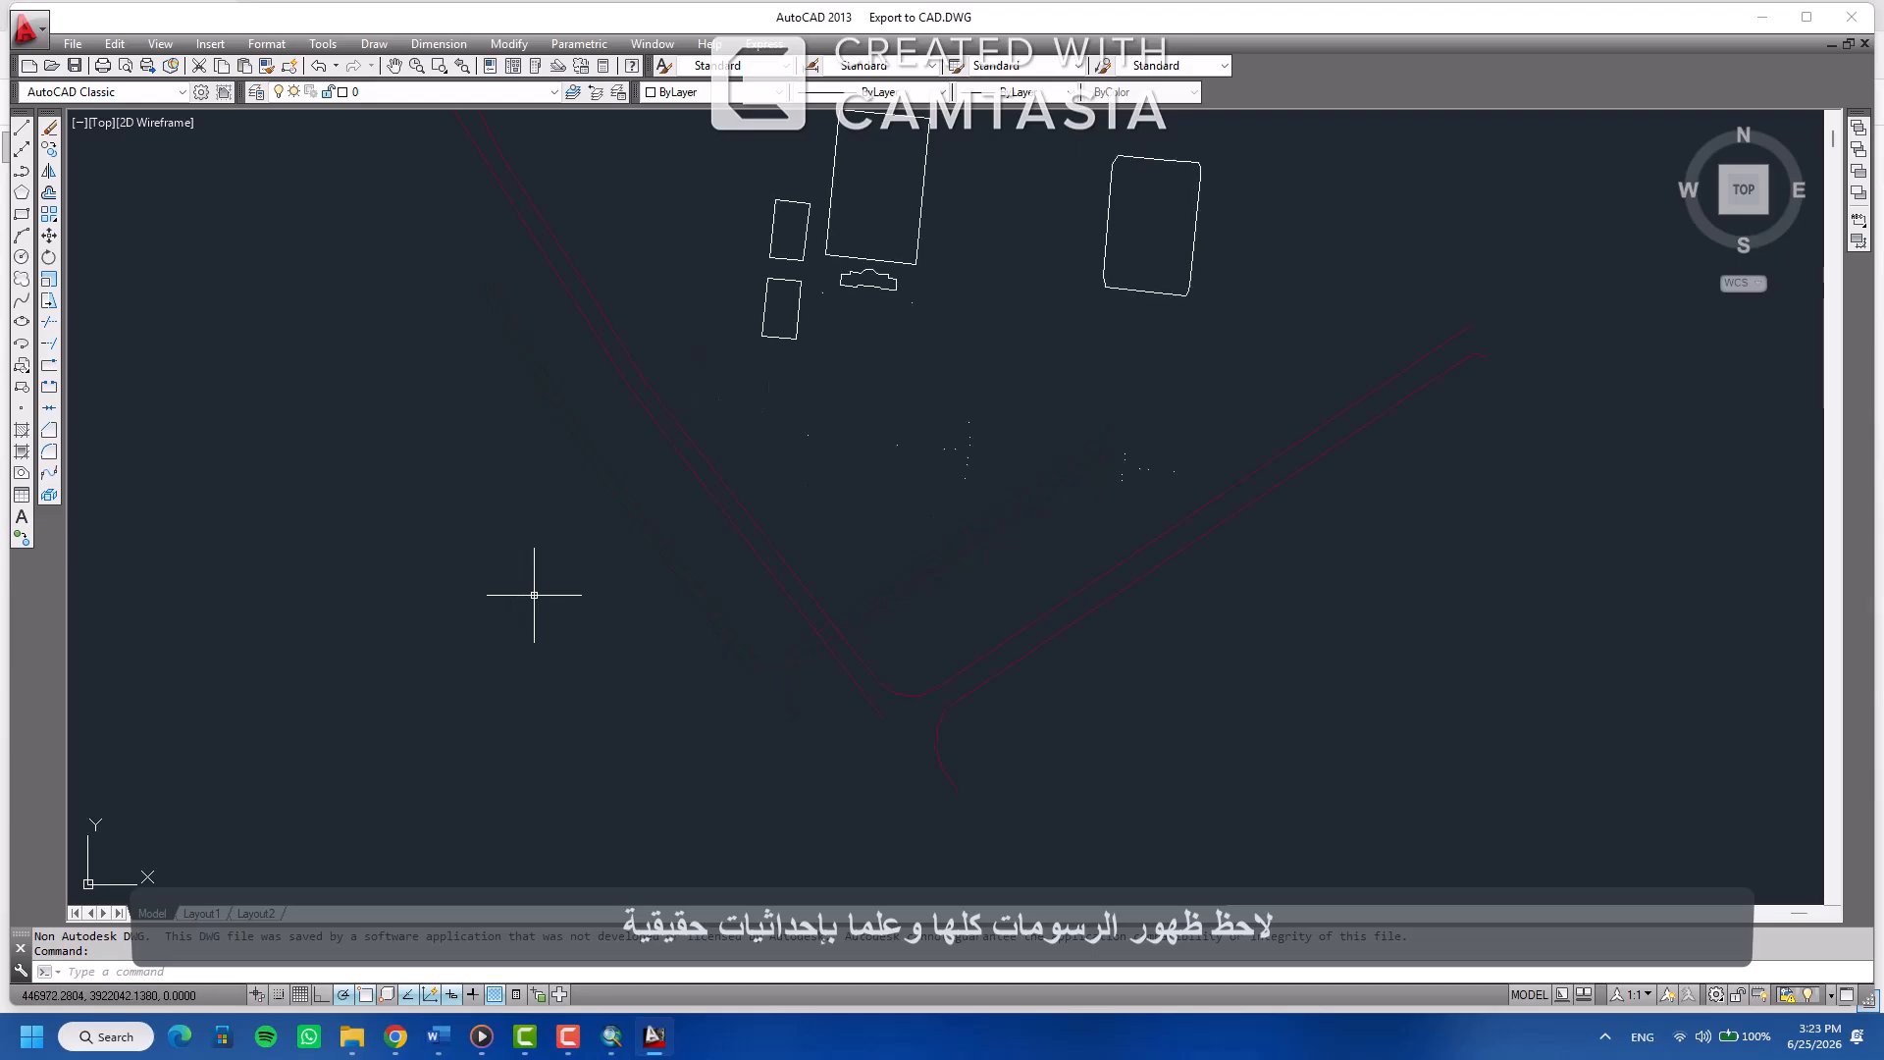
pyautogui.moveTo(759, 477); pyautogui.dragTo(739, 660)
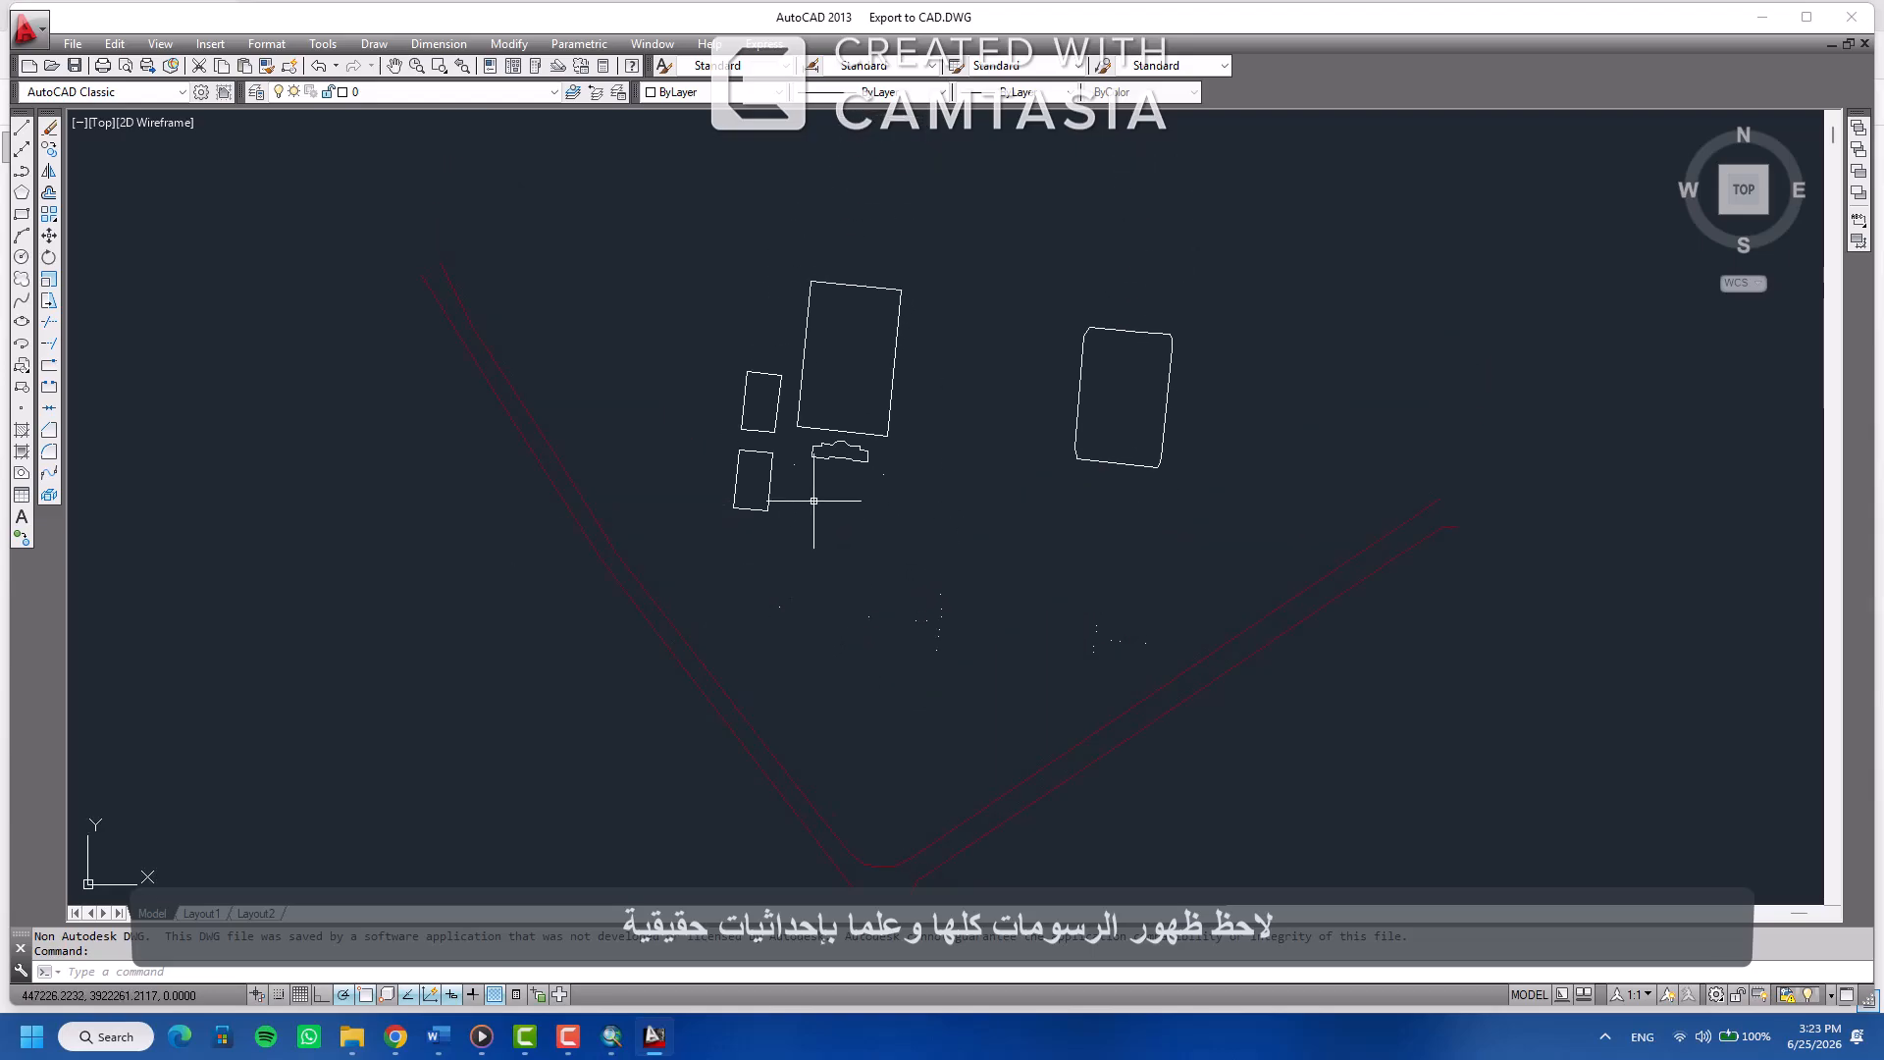
pyautogui.scroll(2, 813, 500)
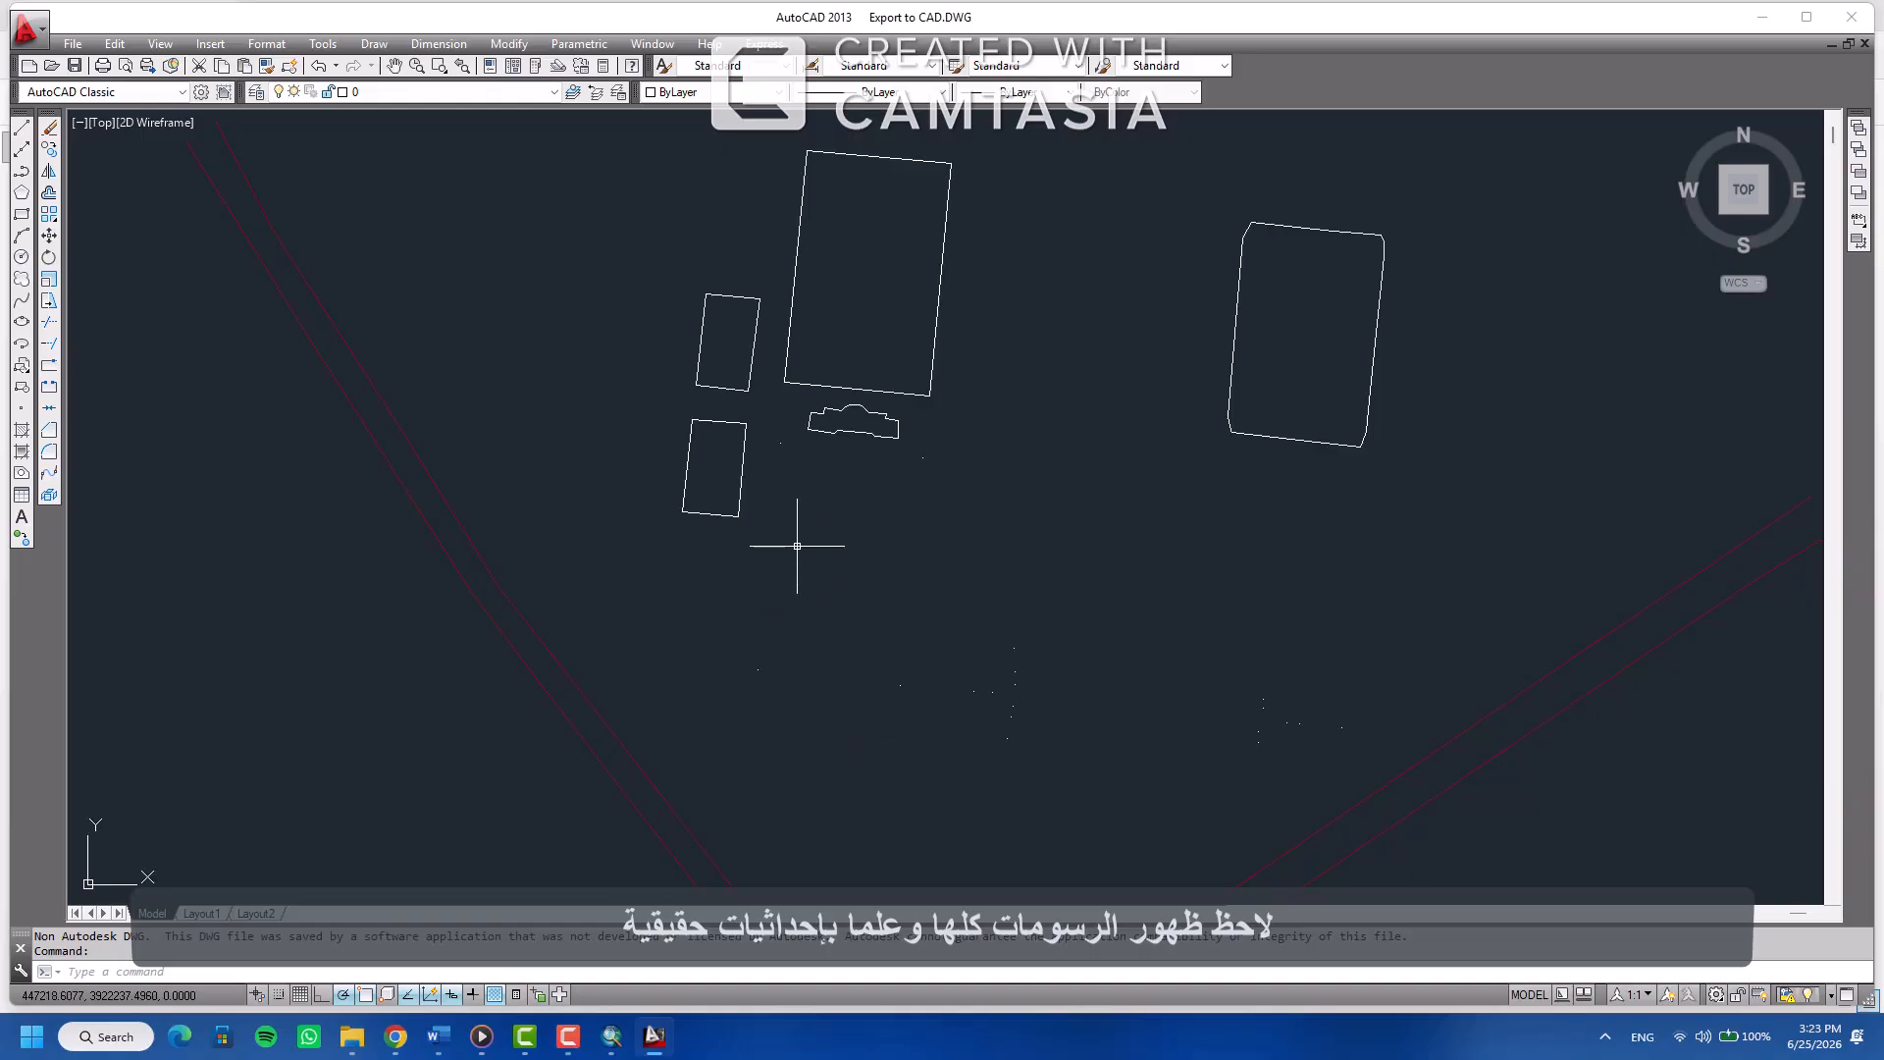
pyautogui.moveTo(797, 545)
pyautogui.mouseDown()
pyautogui.moveTo(808, 789)
pyautogui.moveTo(782, 770)
pyautogui.moveTo(737, 615)
pyautogui.moveTo(736, 526)
pyautogui.moveTo(688, 405)
pyautogui.mouseUp()
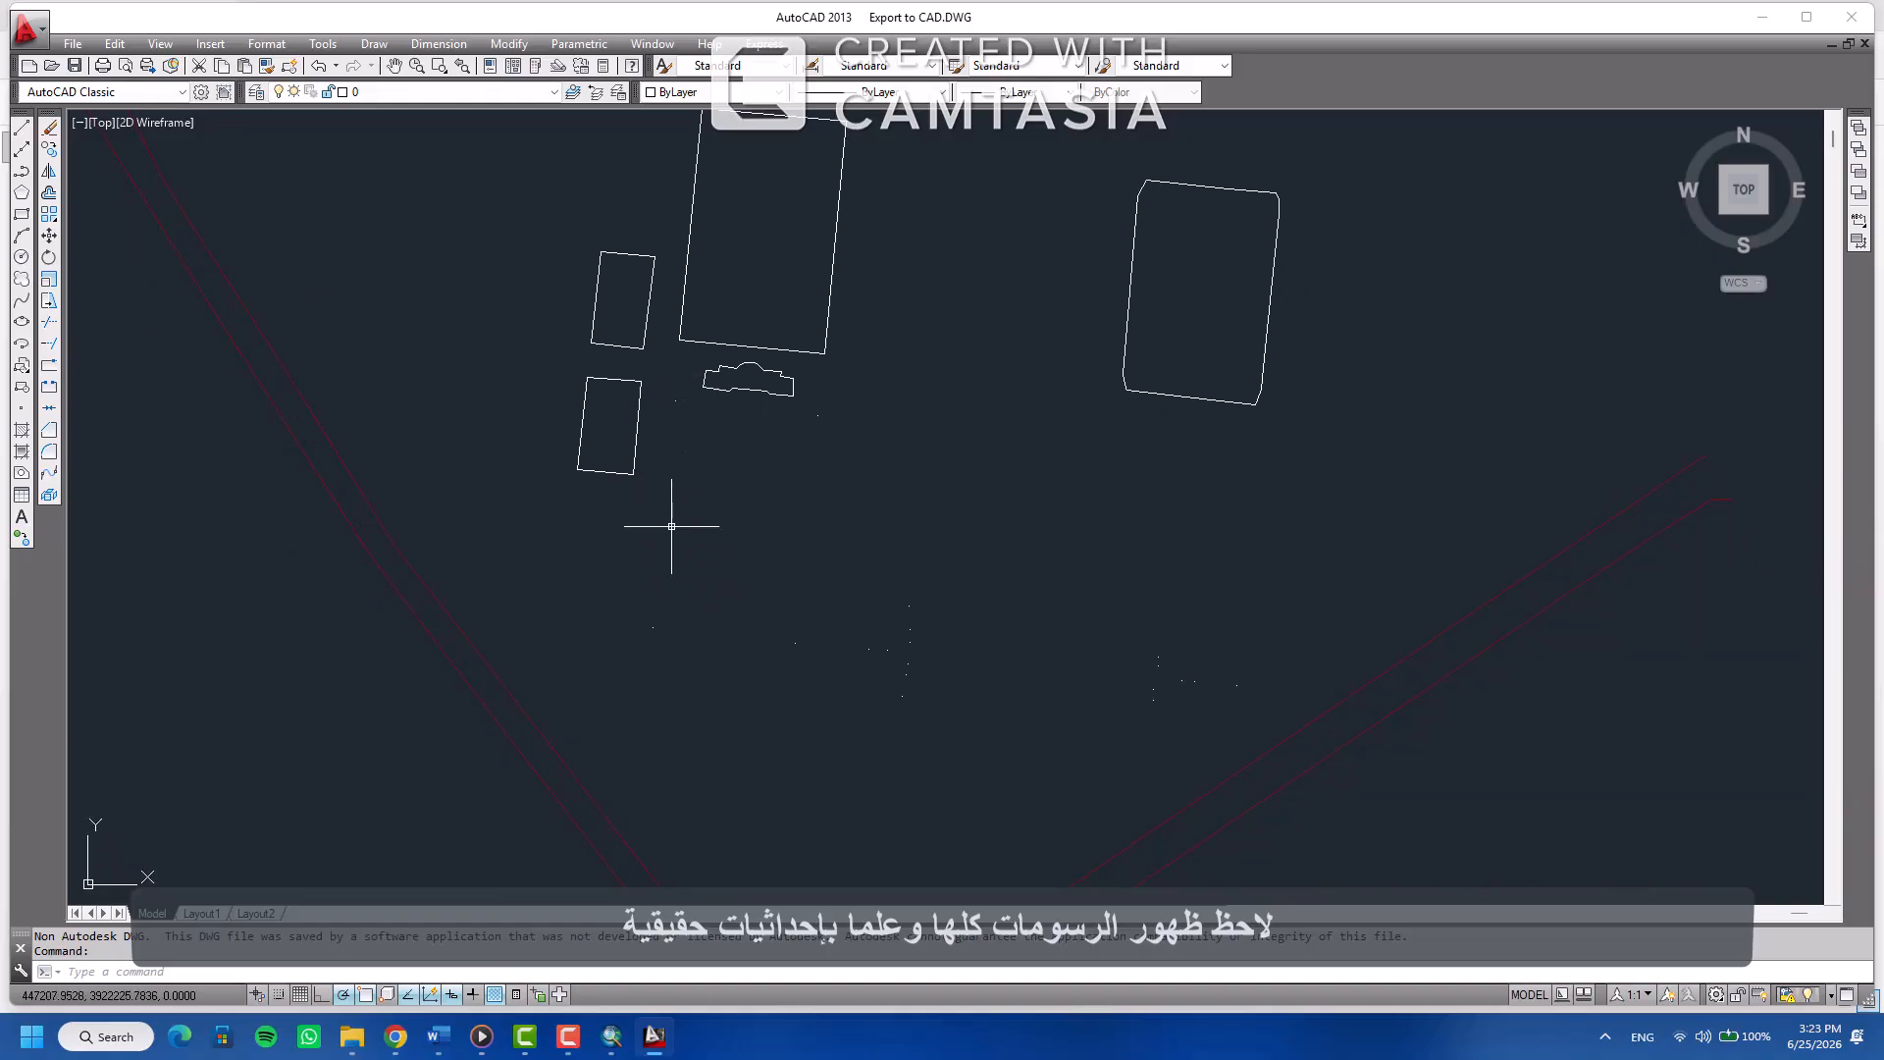
# Start a polyline and select all Object Snap and 3D Object Snap modes in the Drafting Settings
pyautogui.click(22, 171)
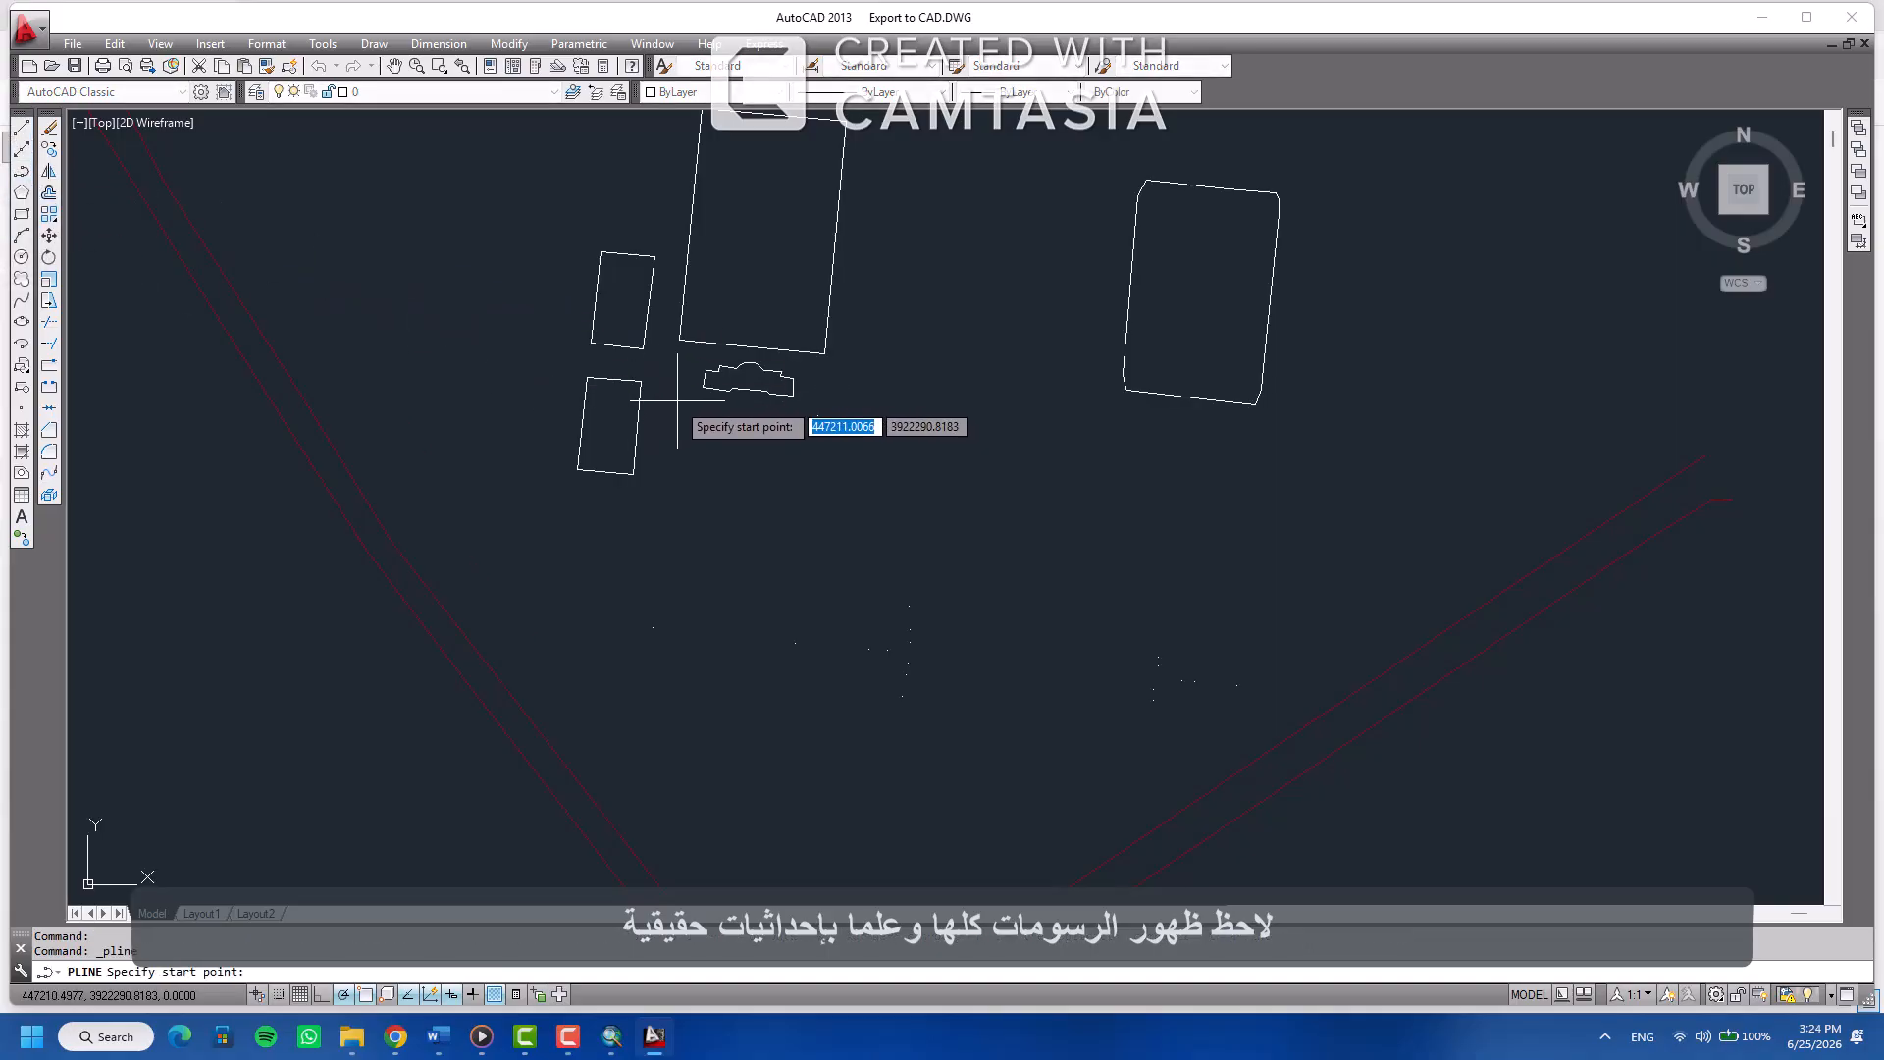
pyautogui.scroll(8, 677, 400)
pyautogui.rightClick(320, 994)
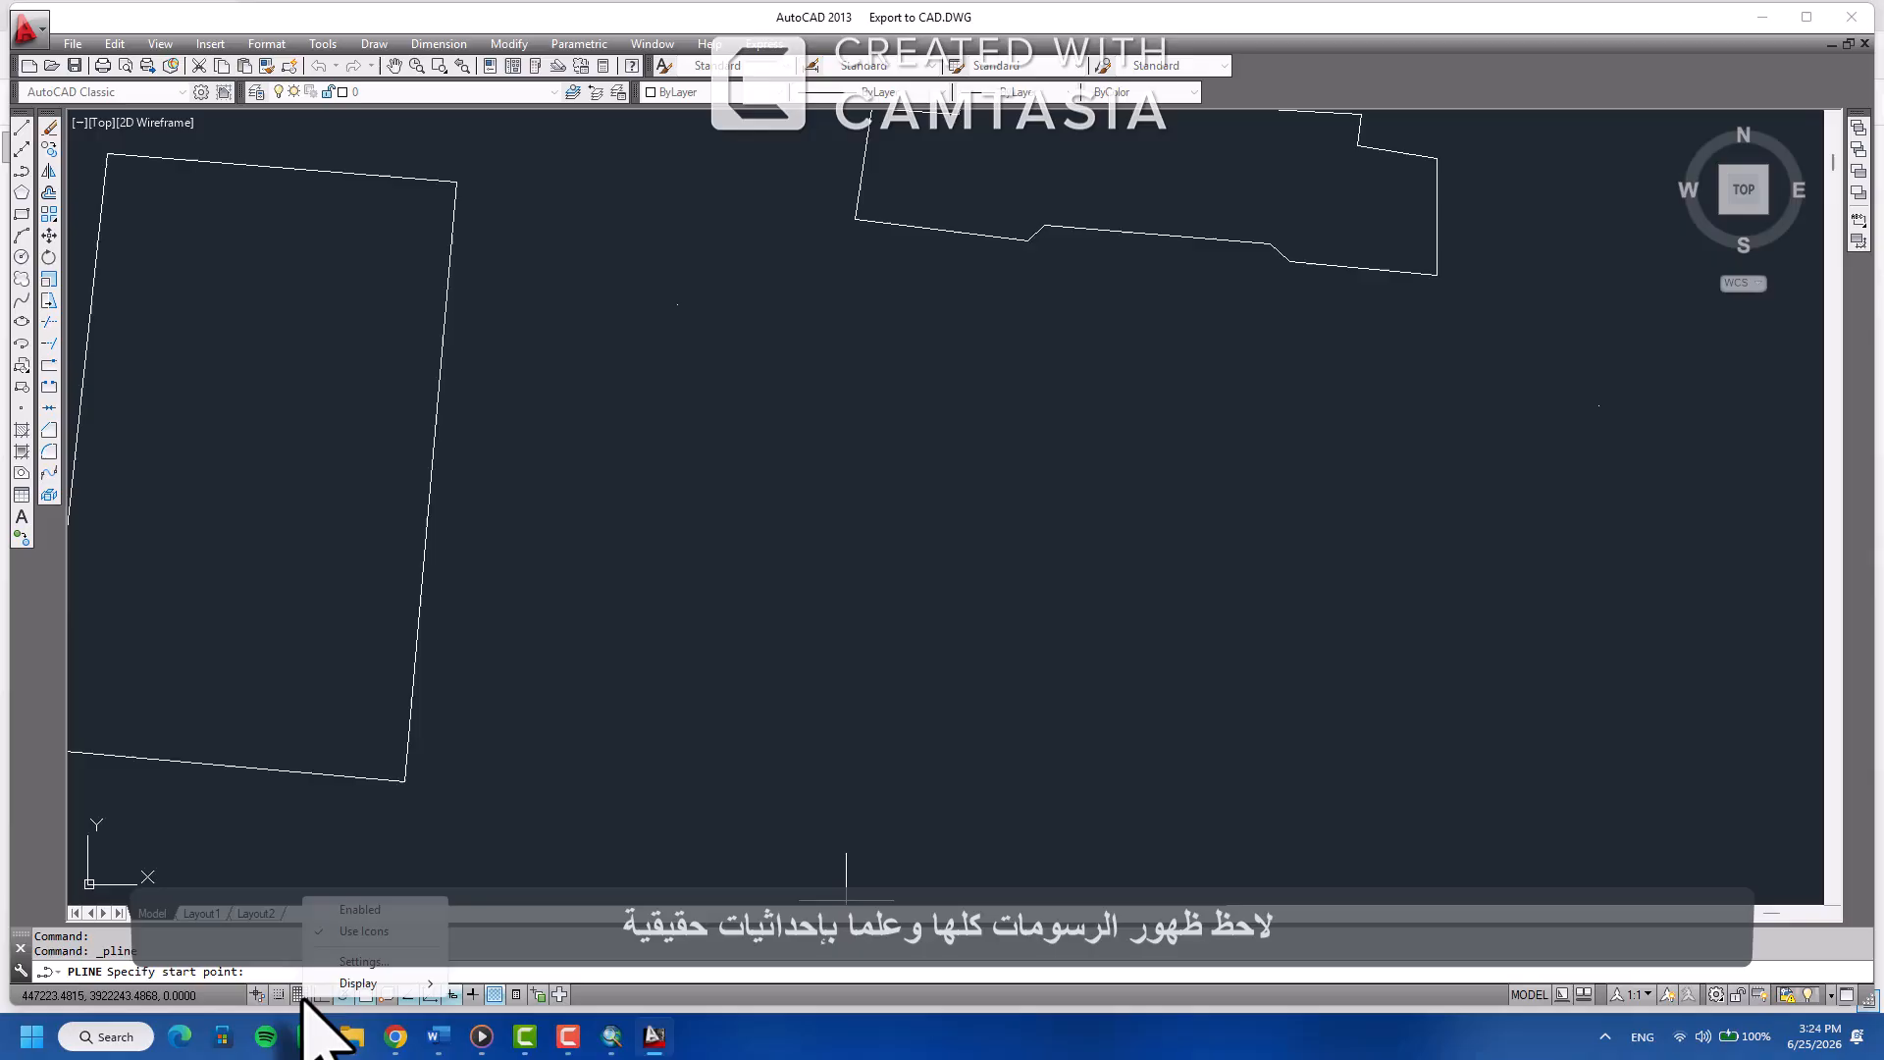
pyautogui.click(361, 962)
pyautogui.click(836, 328)
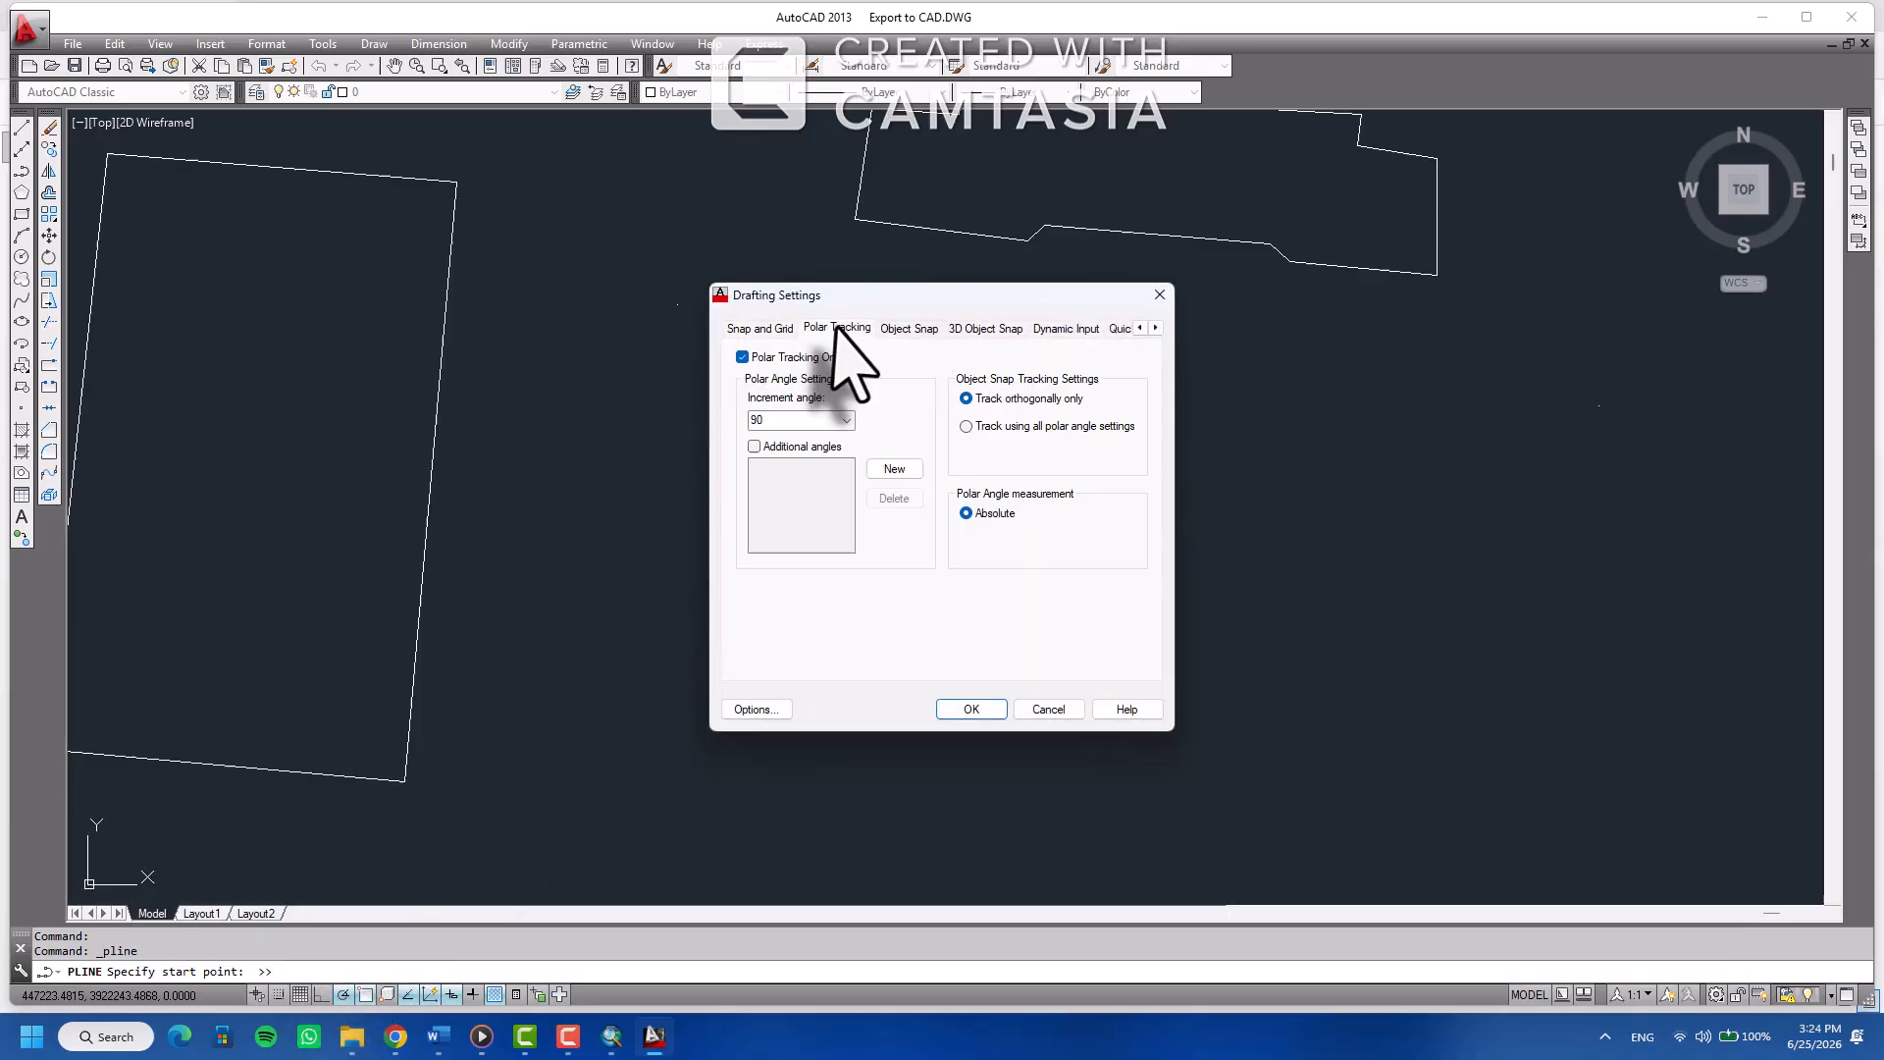
pyautogui.click(903, 329)
pyautogui.click(1095, 403)
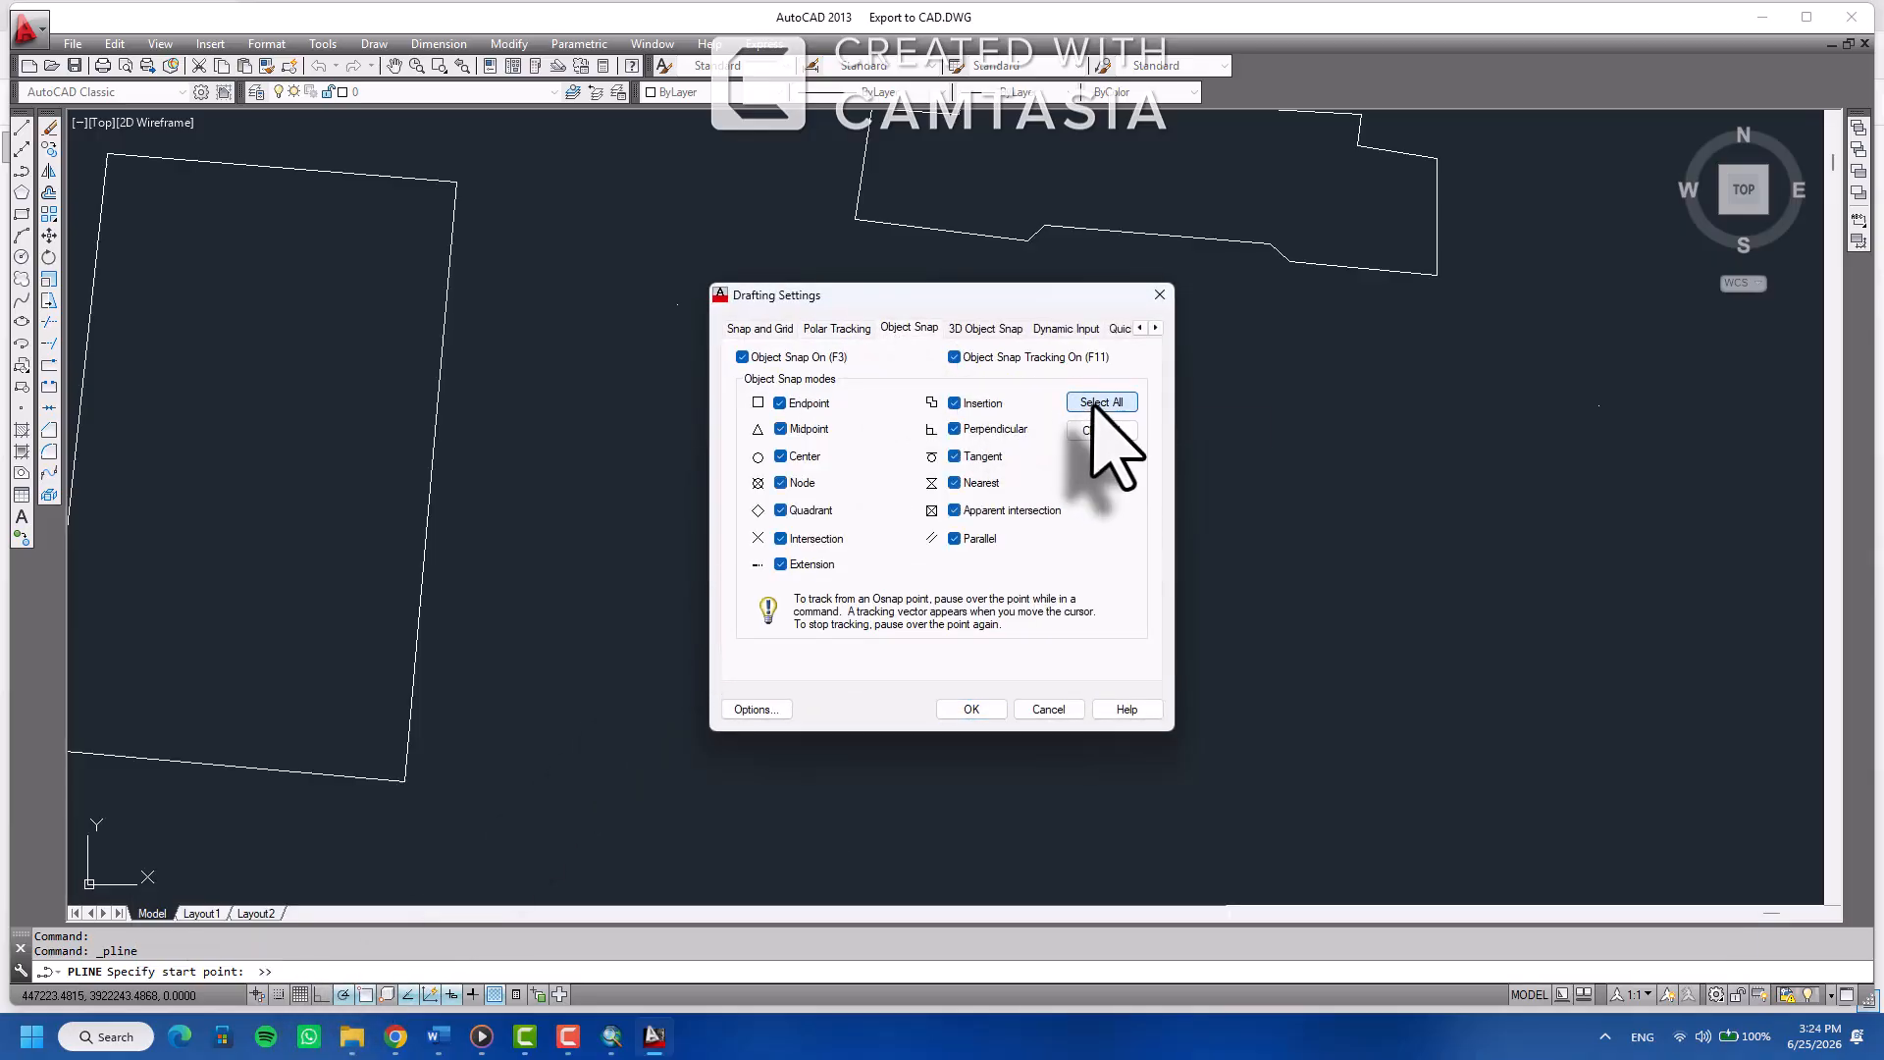
pyautogui.click(985, 328)
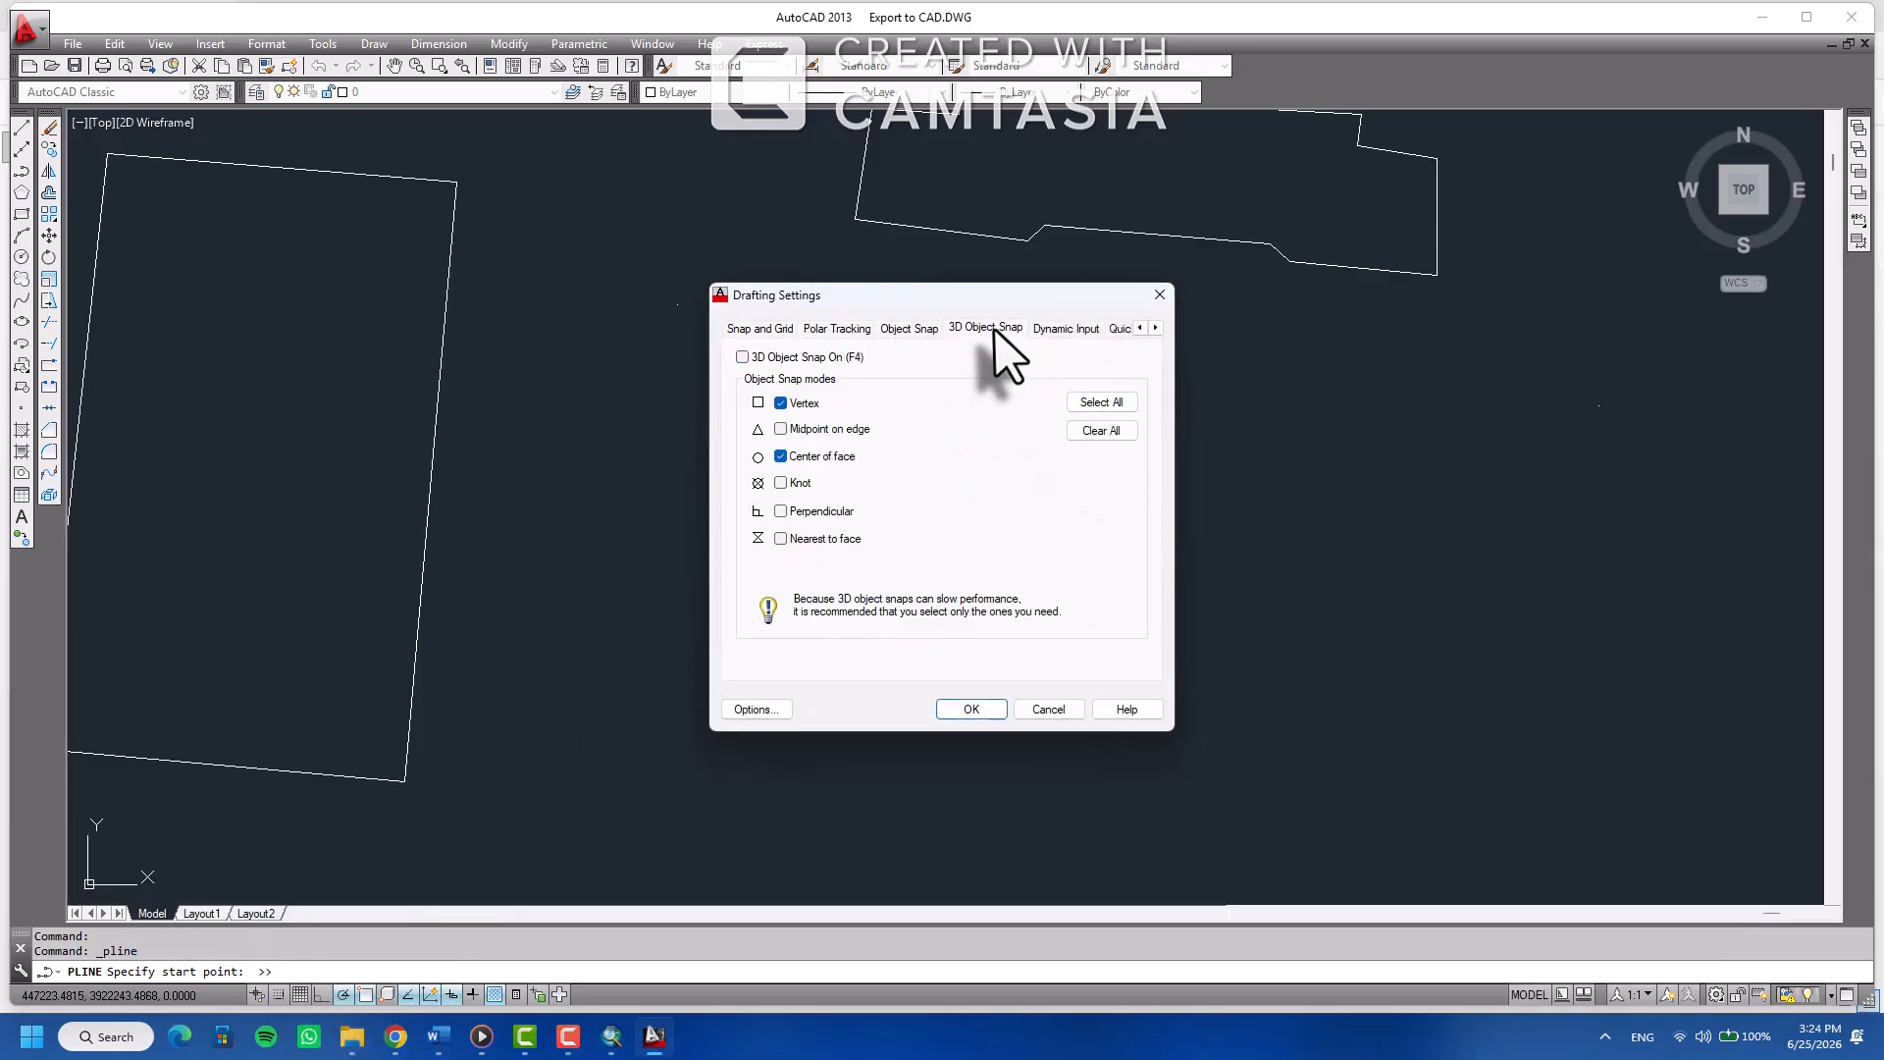
pyautogui.click(1083, 403)
pyautogui.click(972, 711)
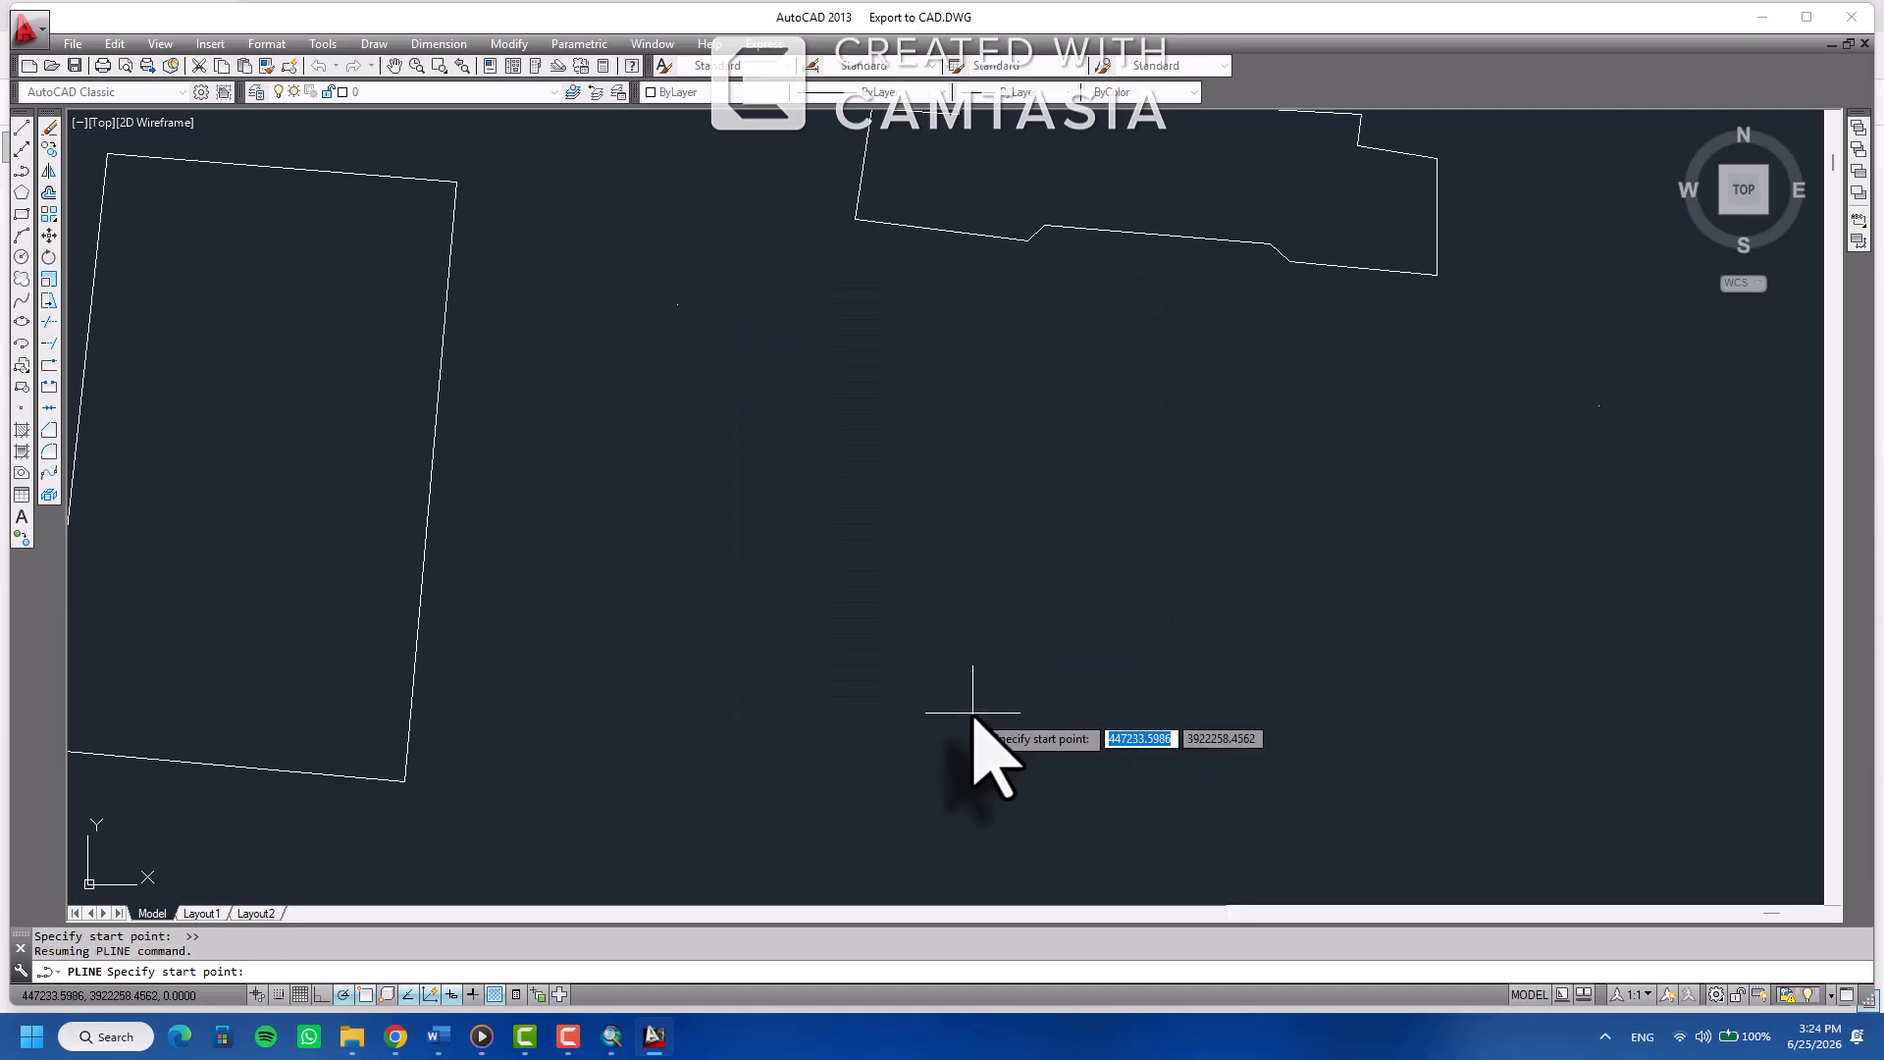
# Draw a four-sided polyline through the four corner points south of the small stepped building outline, ending at its start point
pyautogui.click(678, 304)
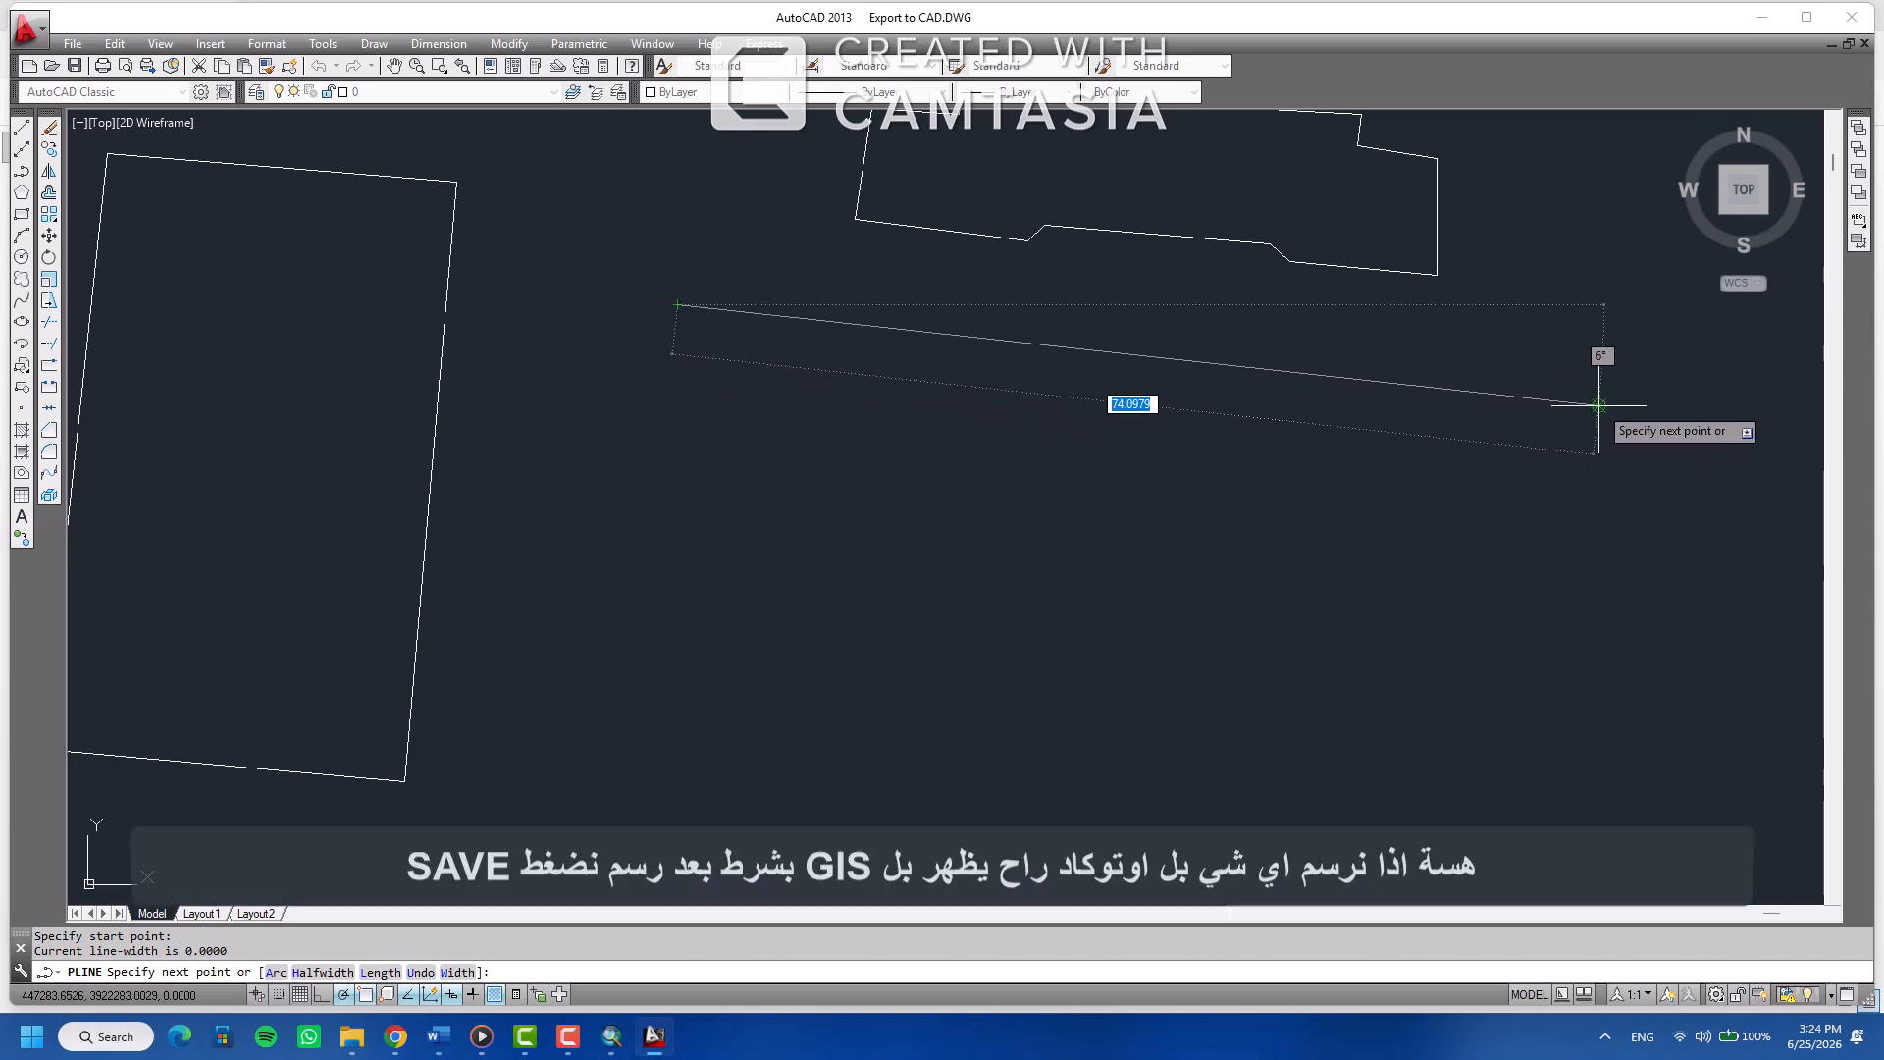
pyautogui.click(1599, 404)
pyautogui.scroll(-2, 1282, 328)
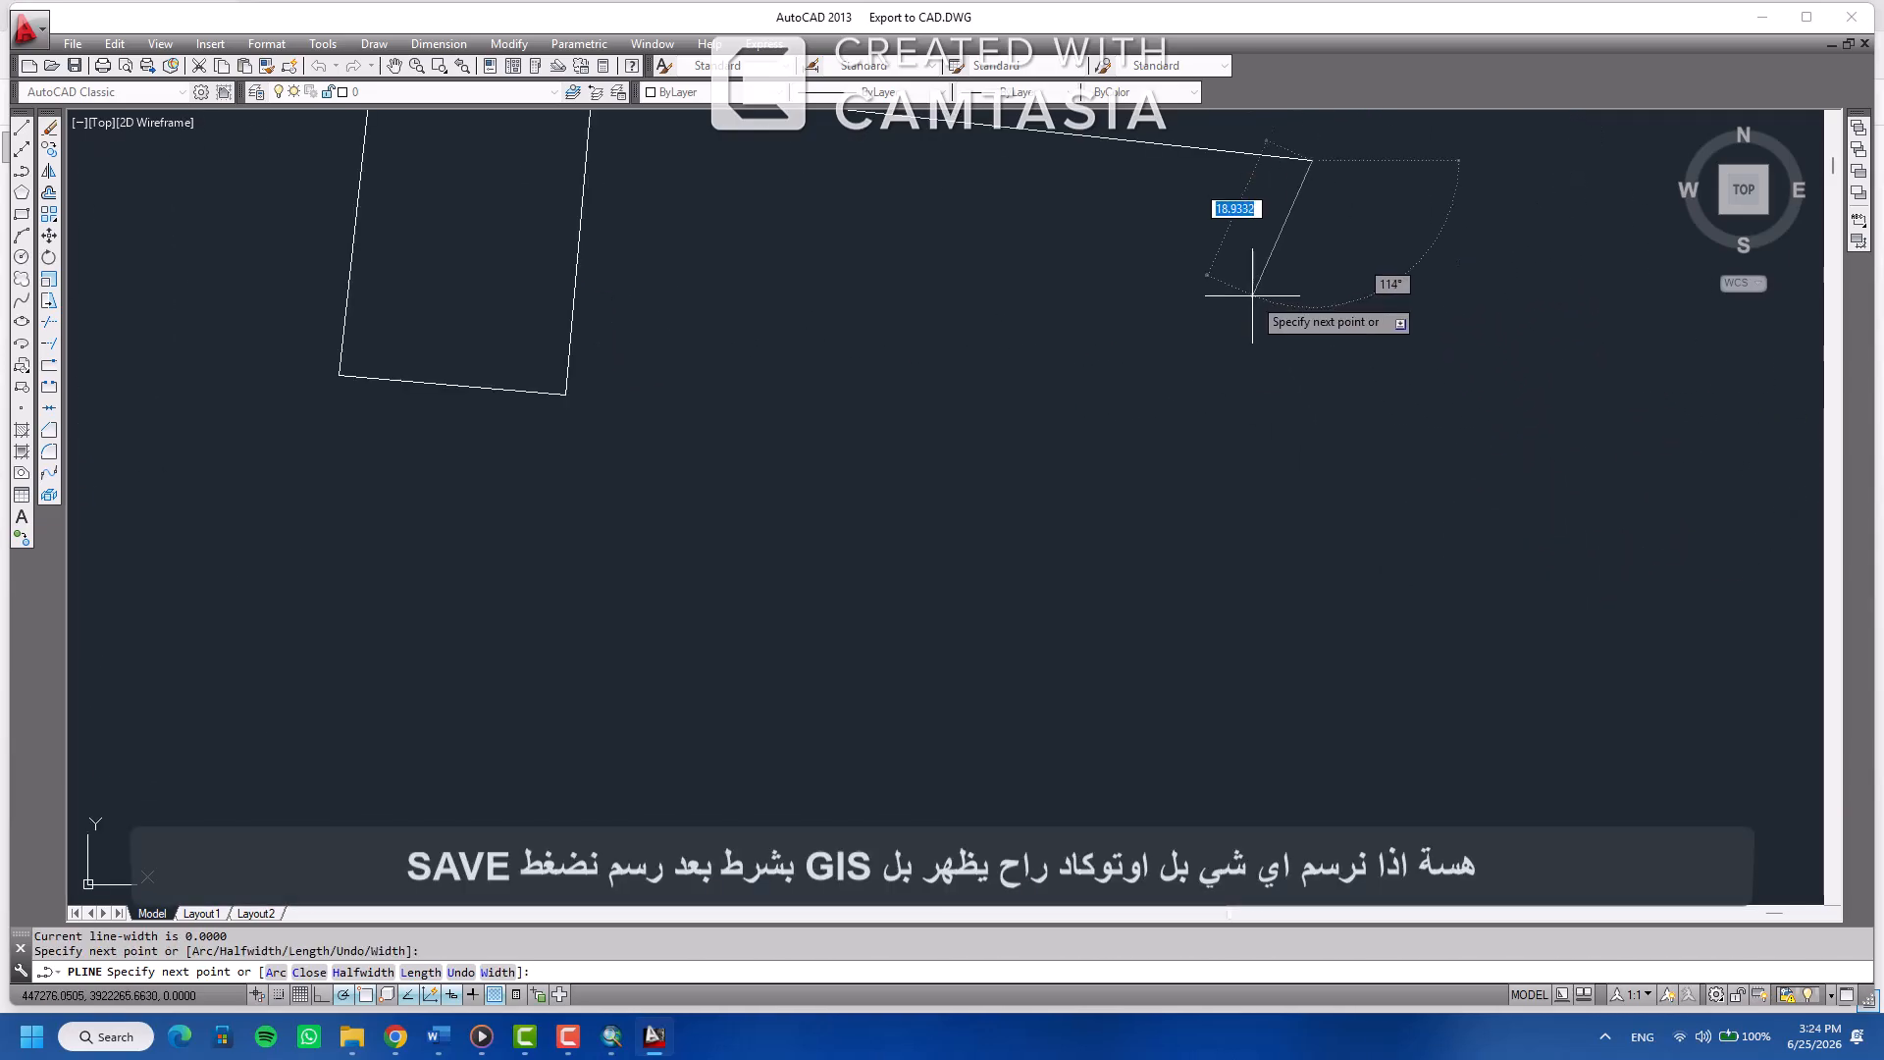
pyautogui.scroll(-3, 1252, 294)
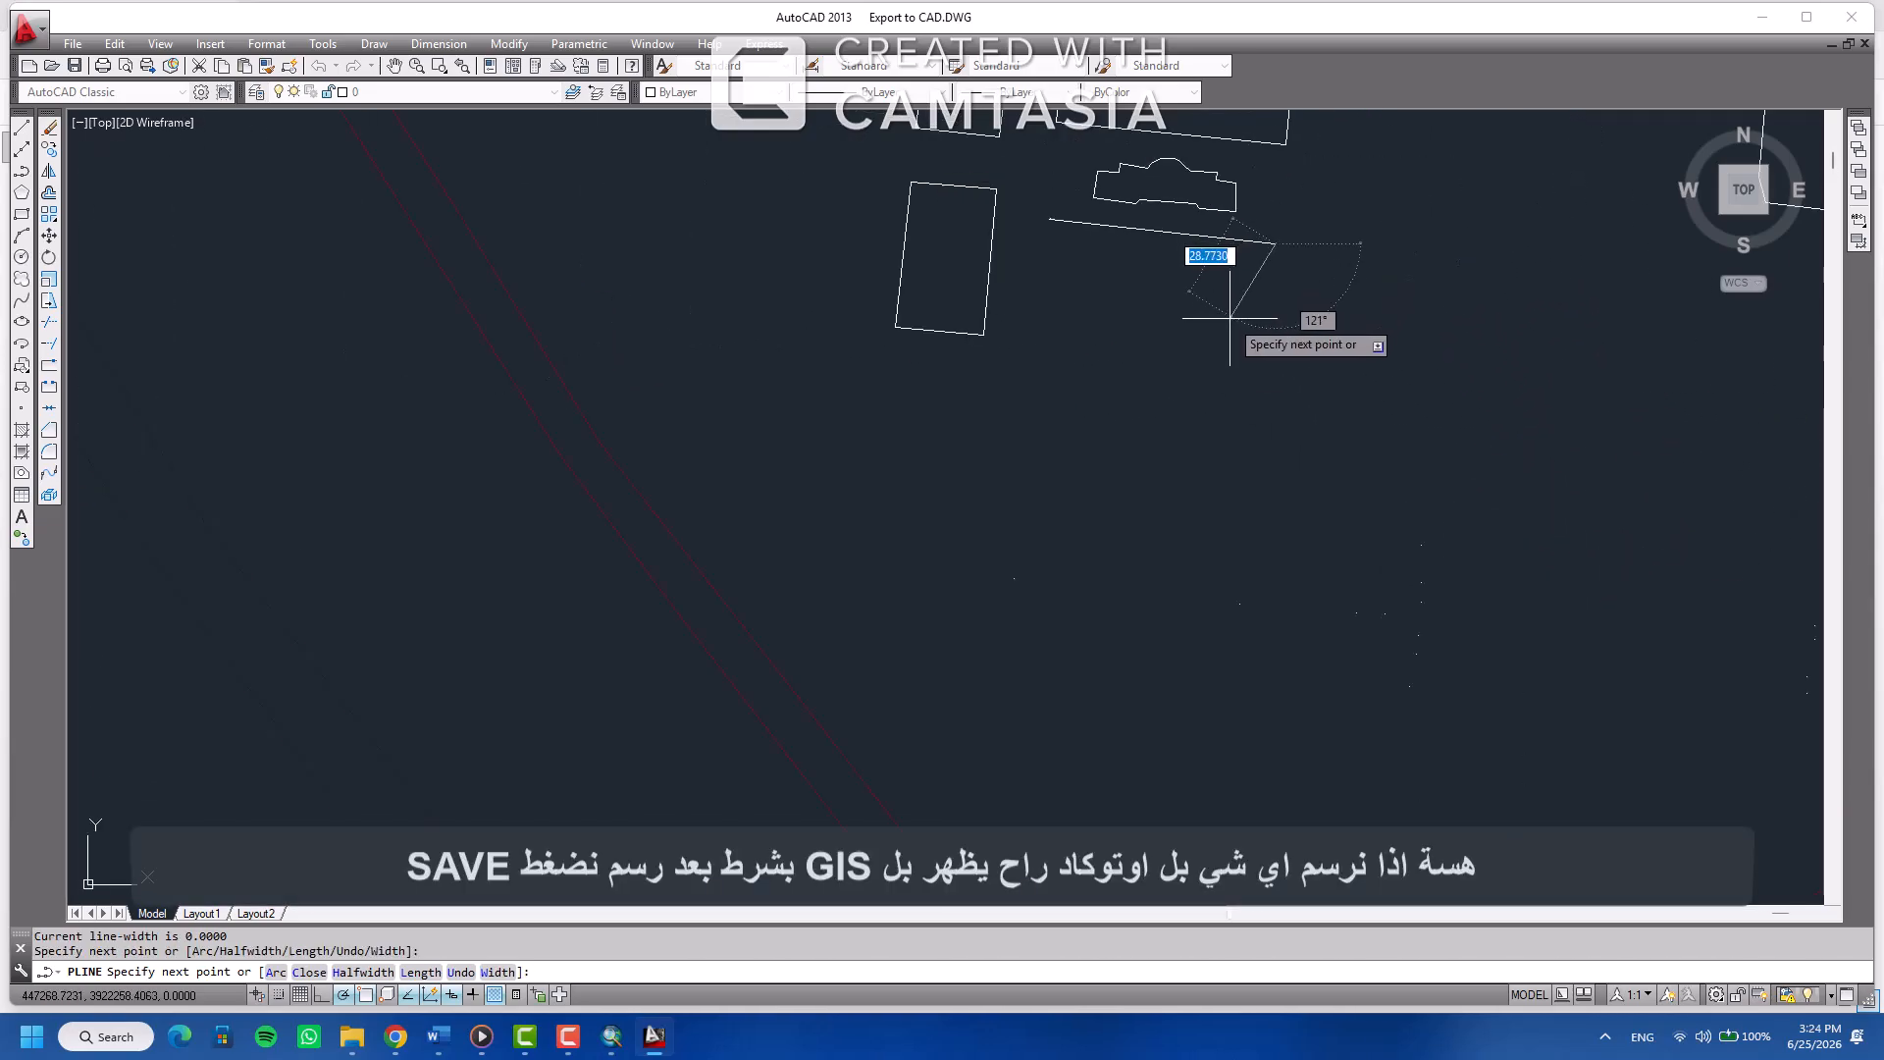
pyautogui.click(1240, 604)
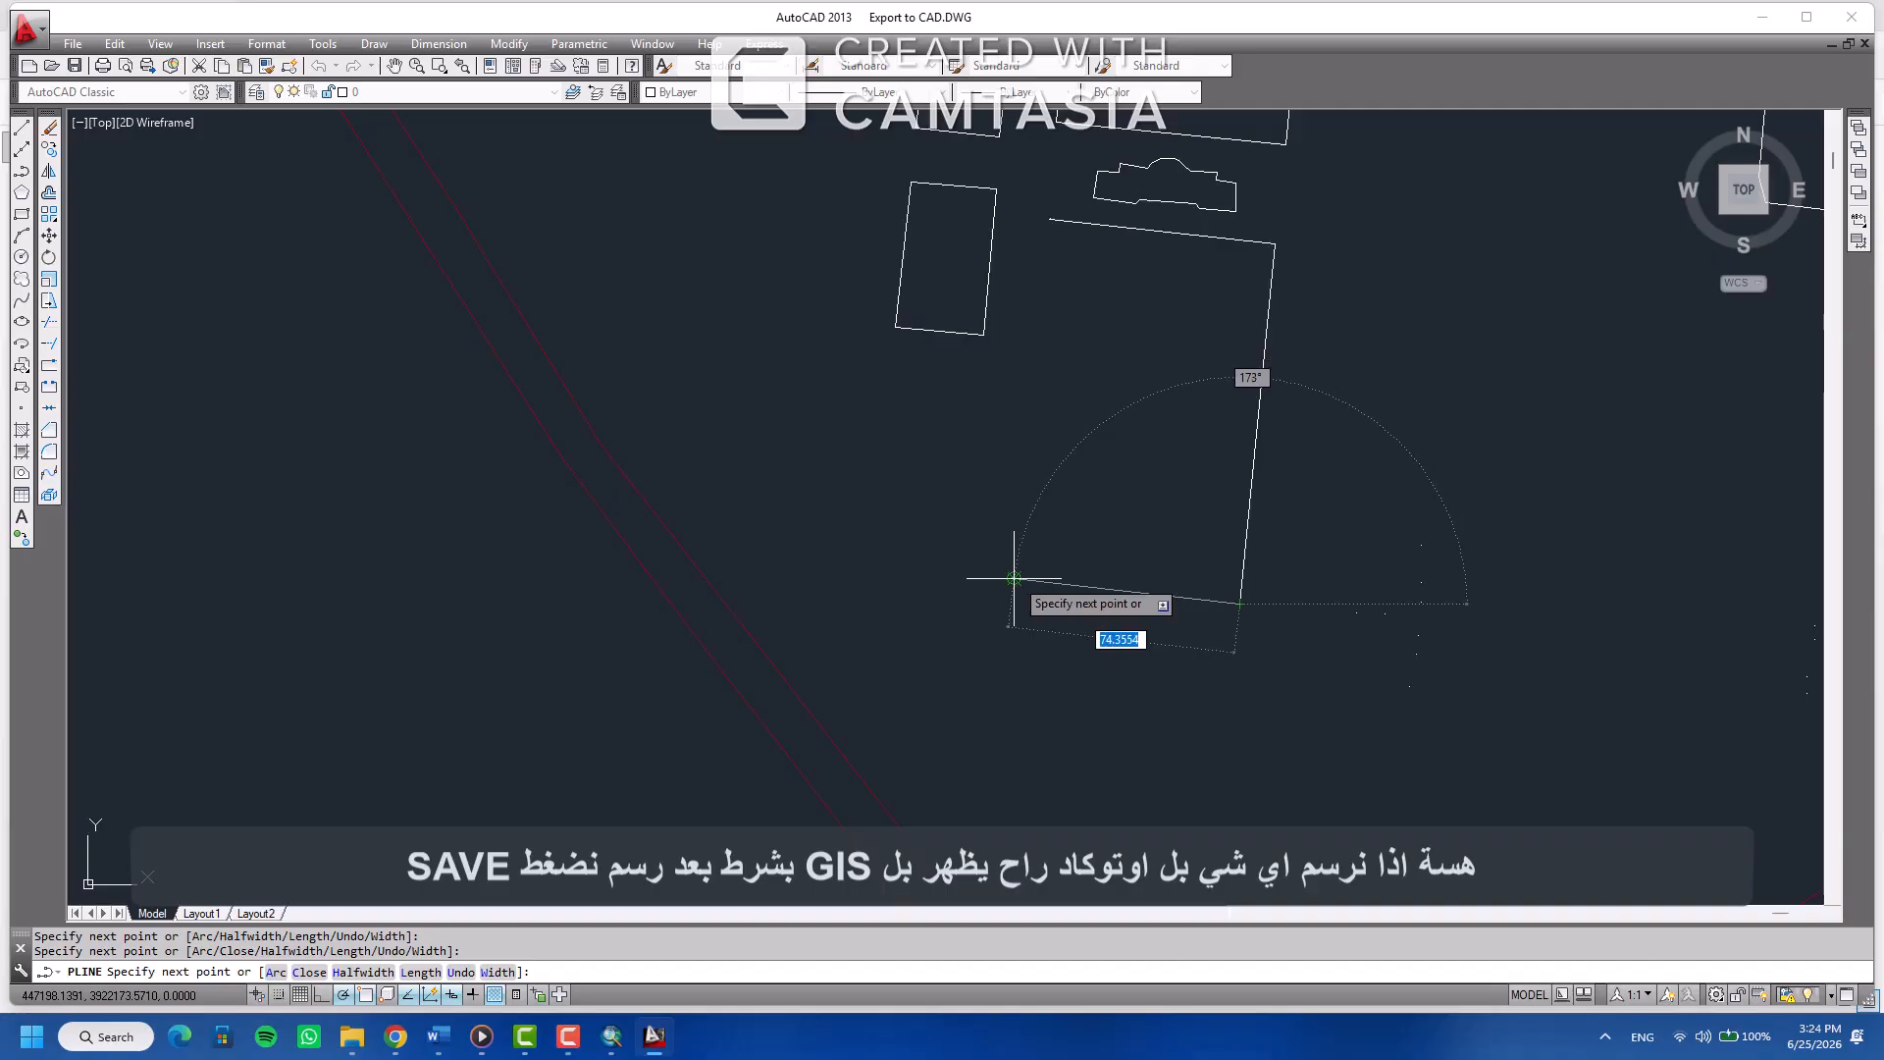
pyautogui.click(1011, 580)
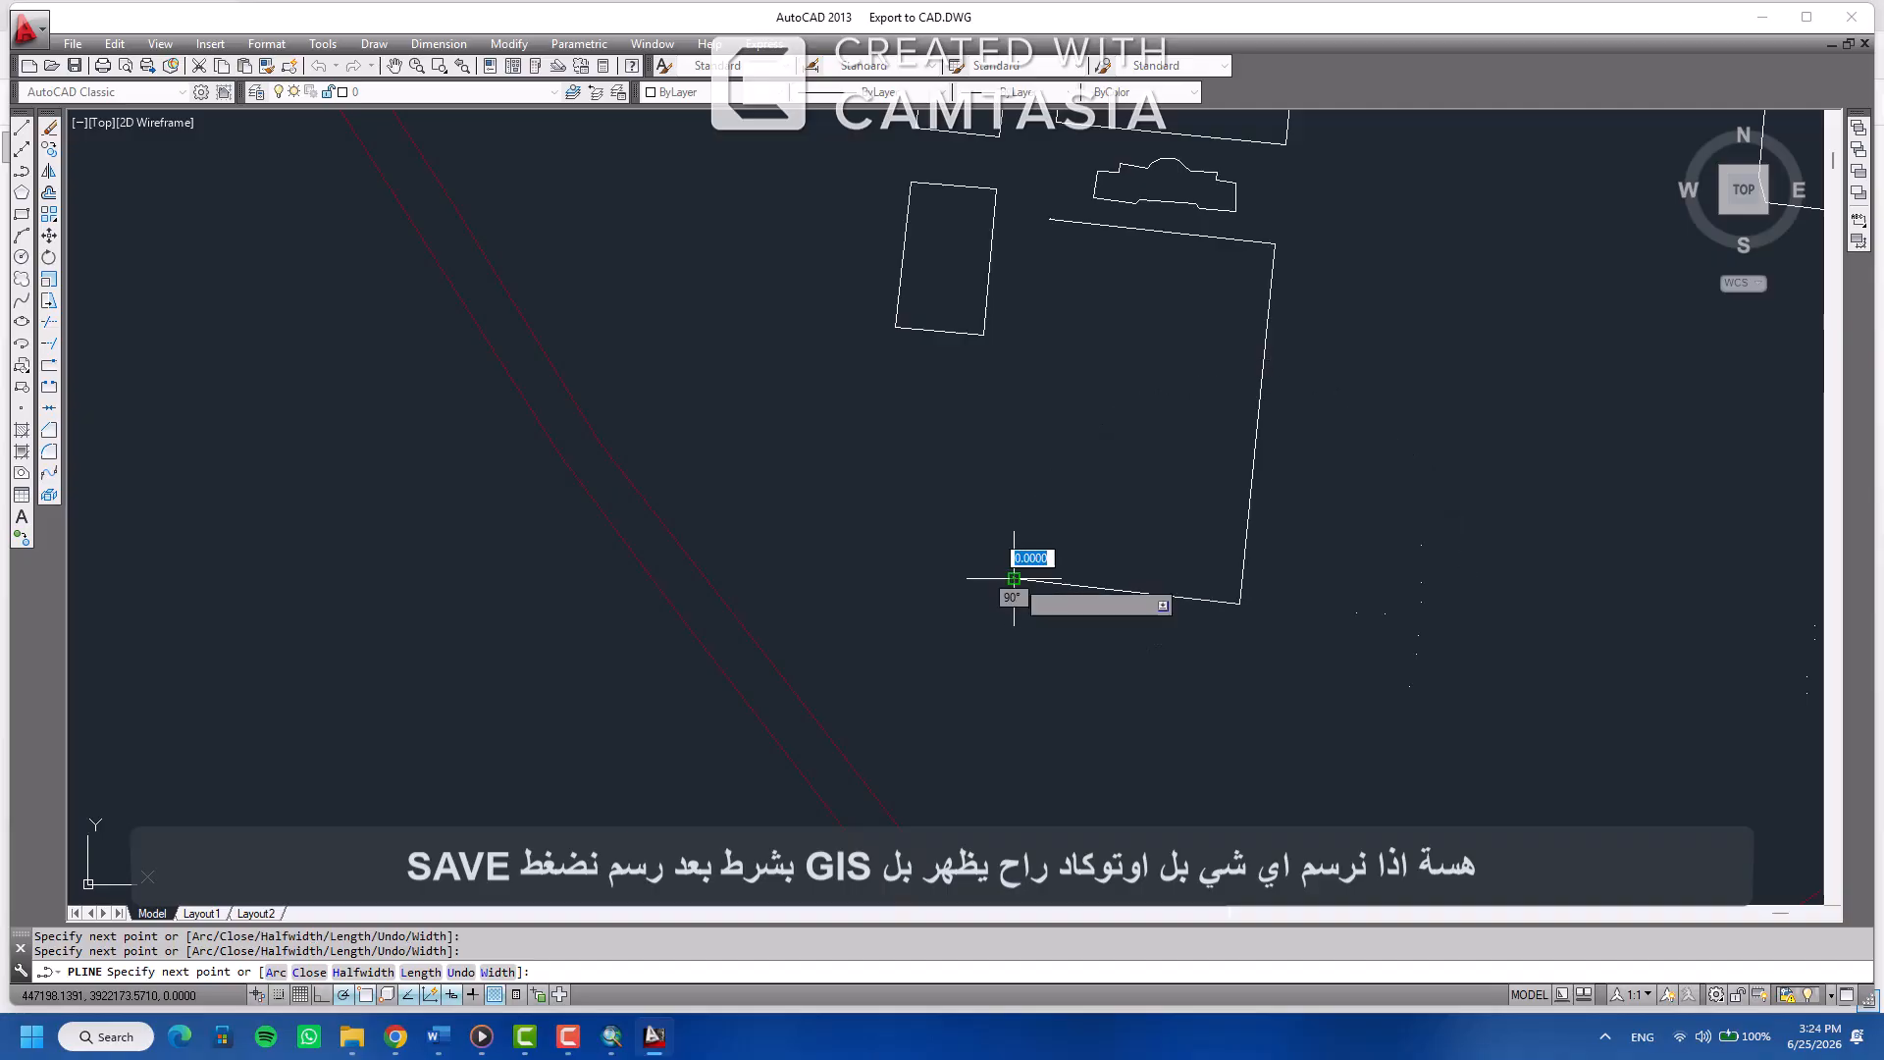
pyautogui.click(1050, 216)
pyautogui.rightClick(1050, 217)
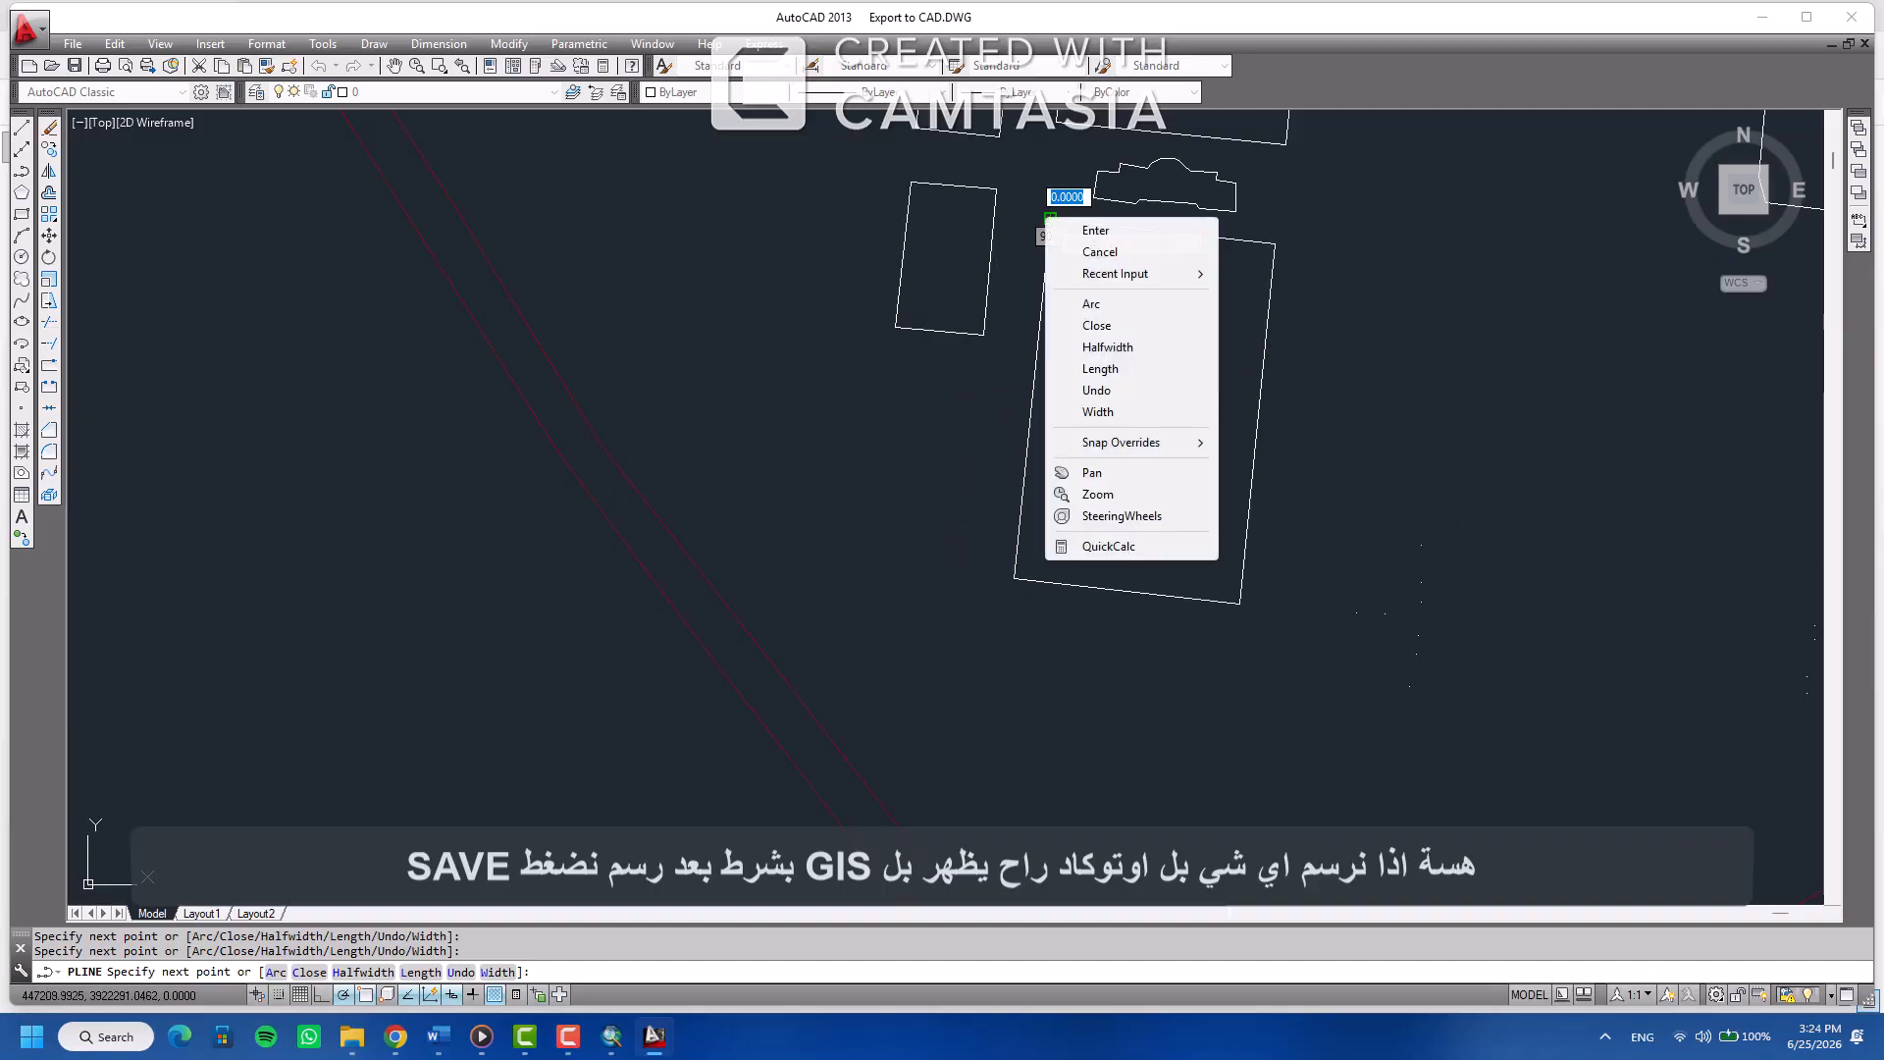
pyautogui.click(1070, 229)
# Draw a line from the northernmost point of the eastern point cluster to the third point down in the western cluster's vertical row
pyautogui.moveTo(1241, 584)
pyautogui.mouseDown()
pyautogui.moveTo(799, 513)
pyautogui.moveTo(698, 530)
pyautogui.mouseUp()
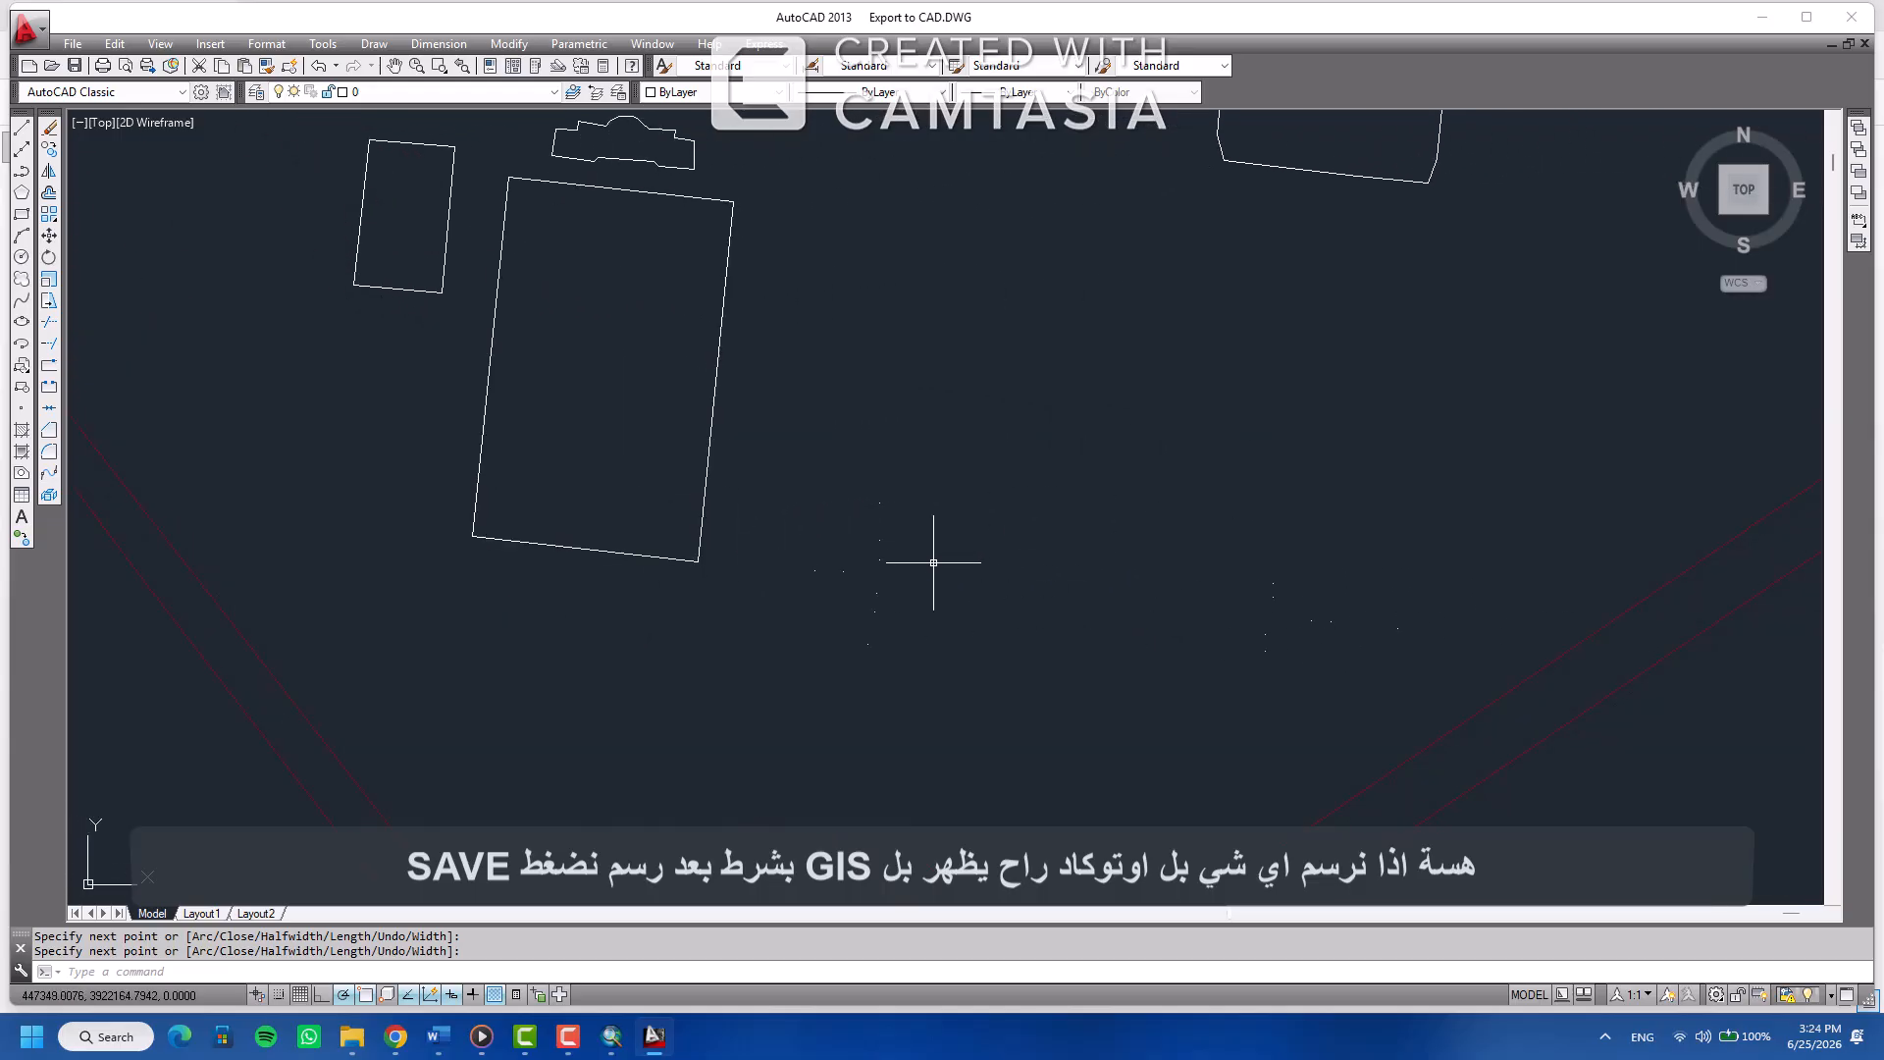
pyautogui.click(20, 127)
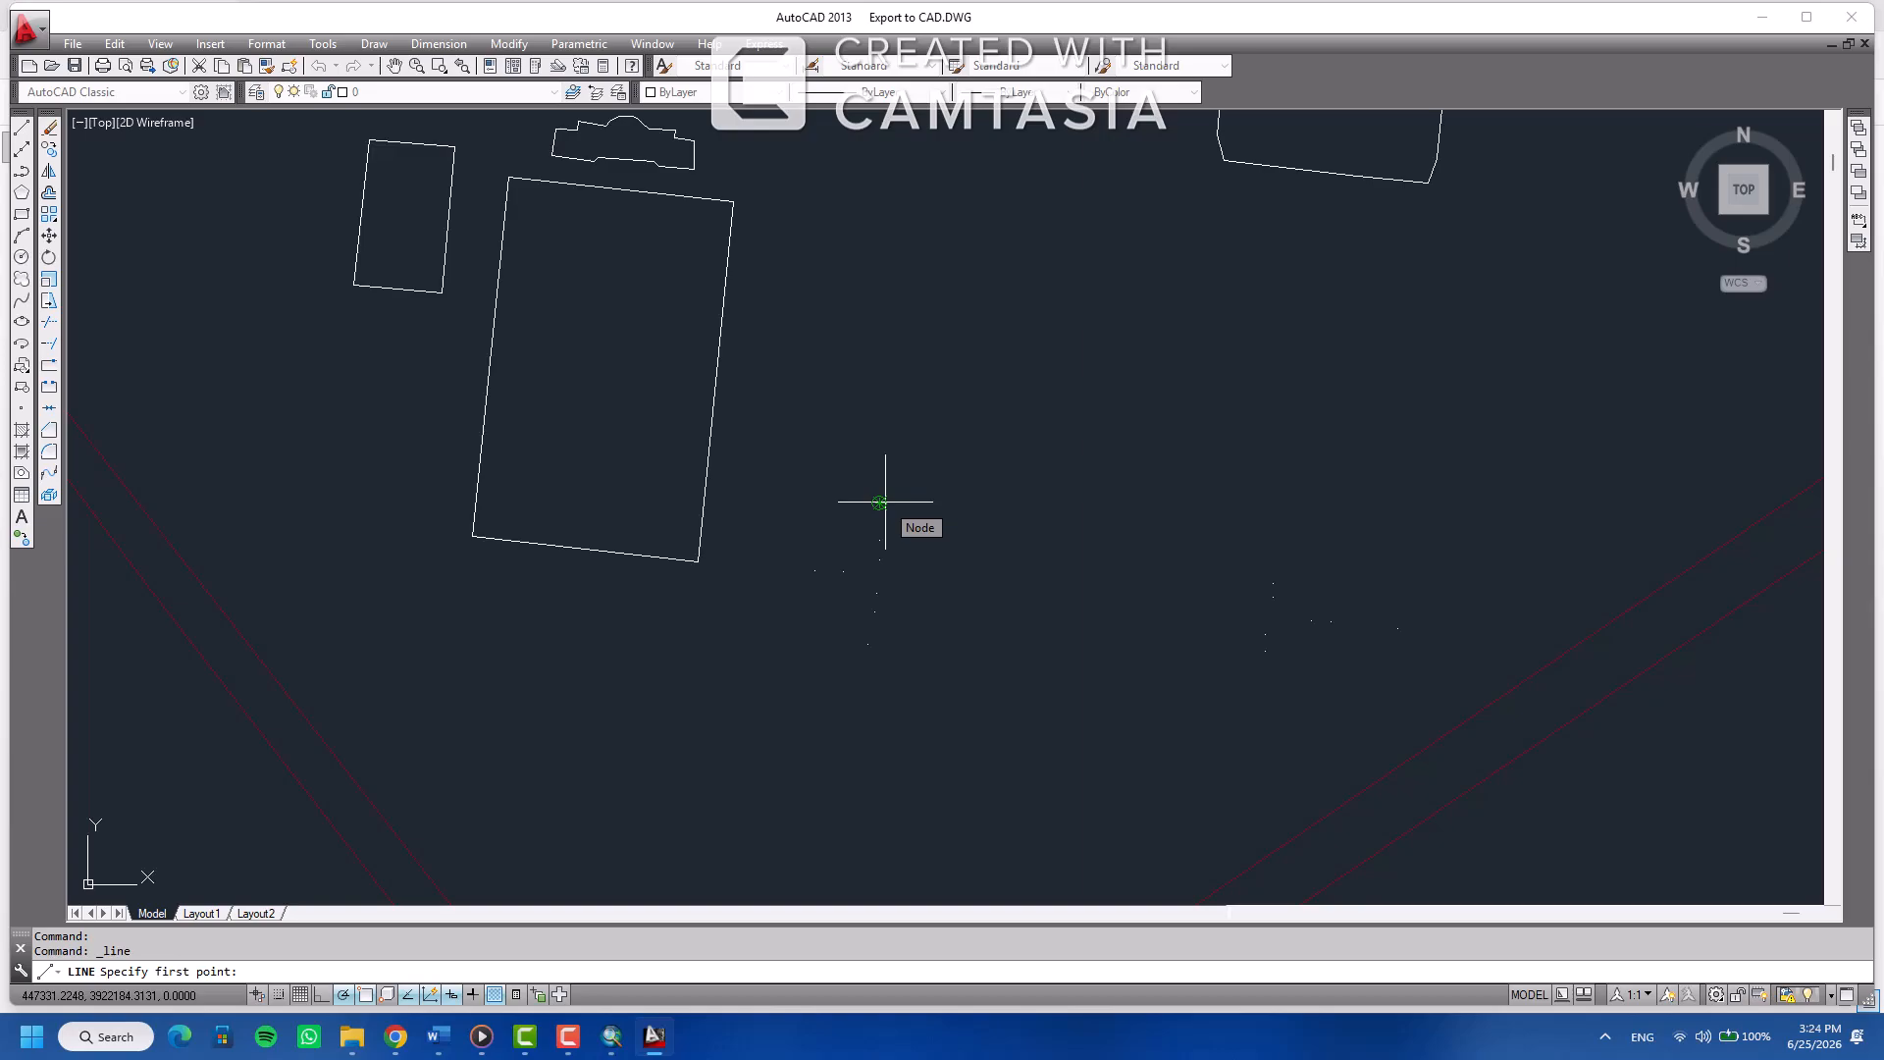
pyautogui.click(1272, 583)
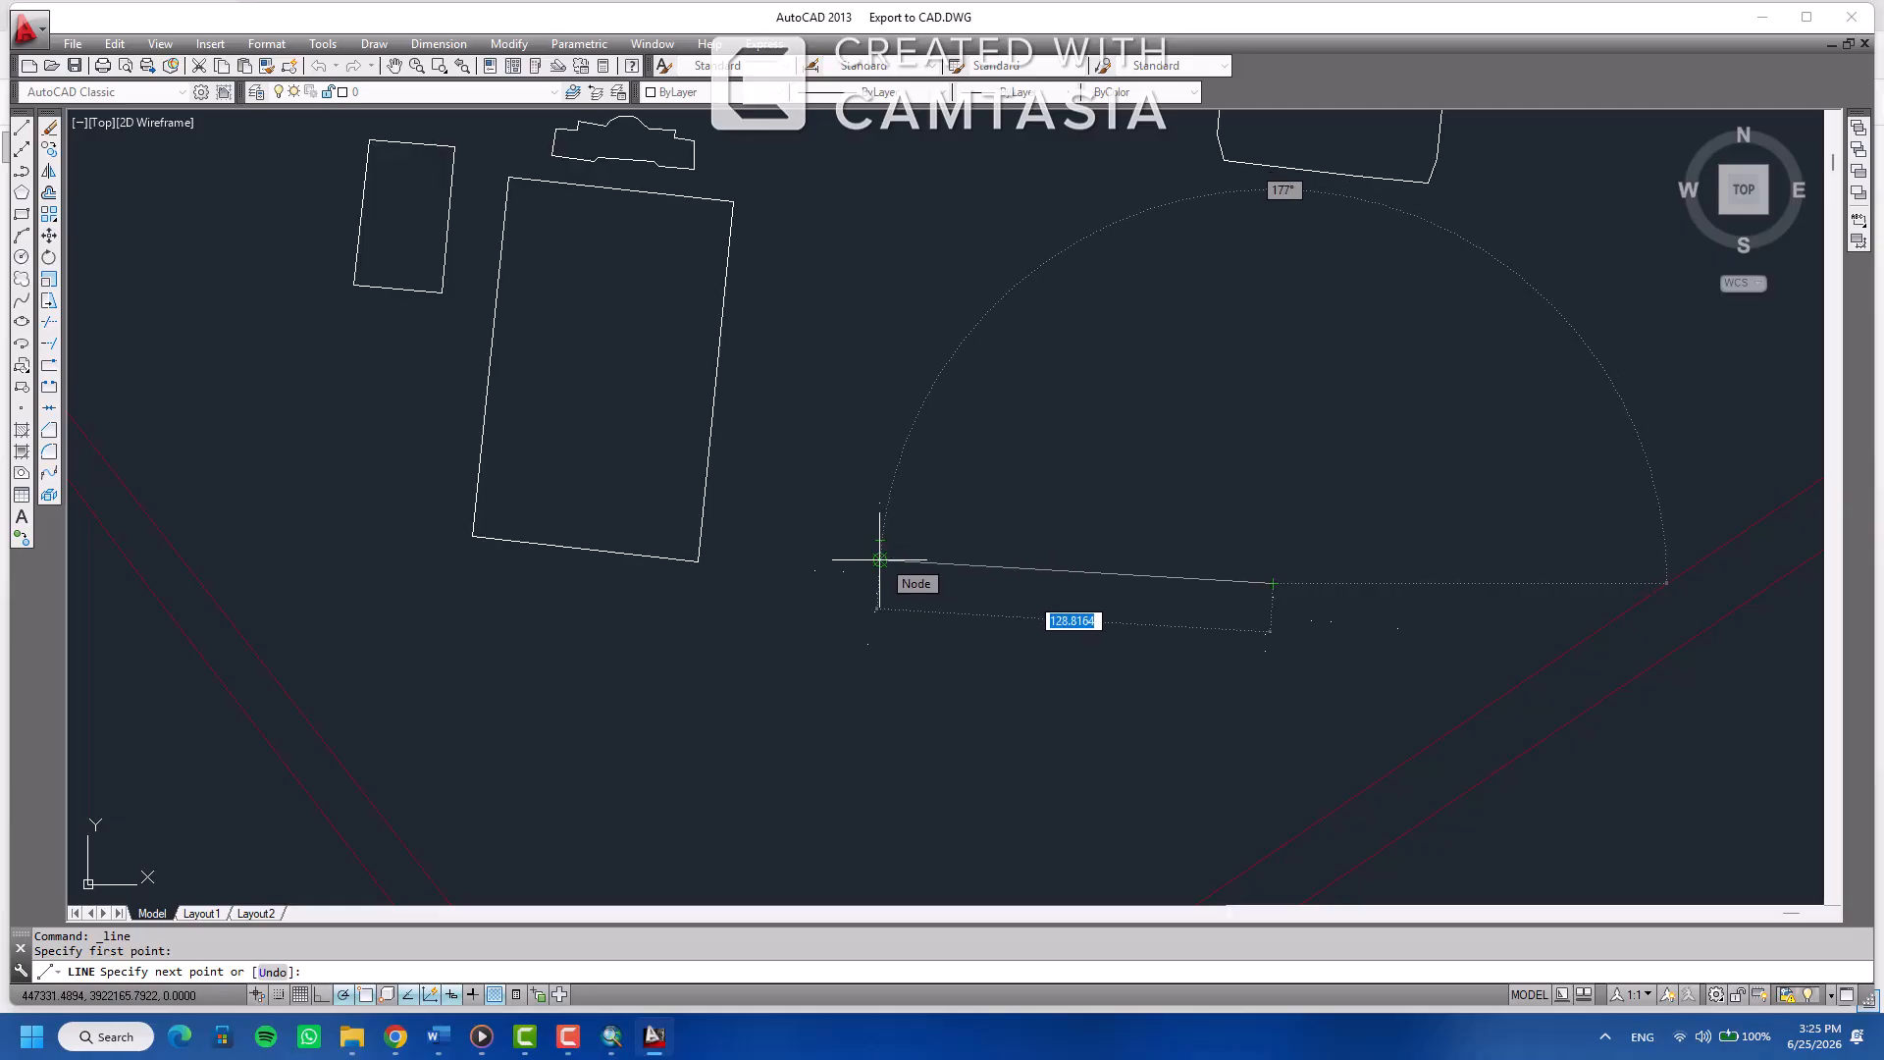
pyautogui.click(879, 559)
pyautogui.rightClick(879, 559)
pyautogui.click(923, 568)
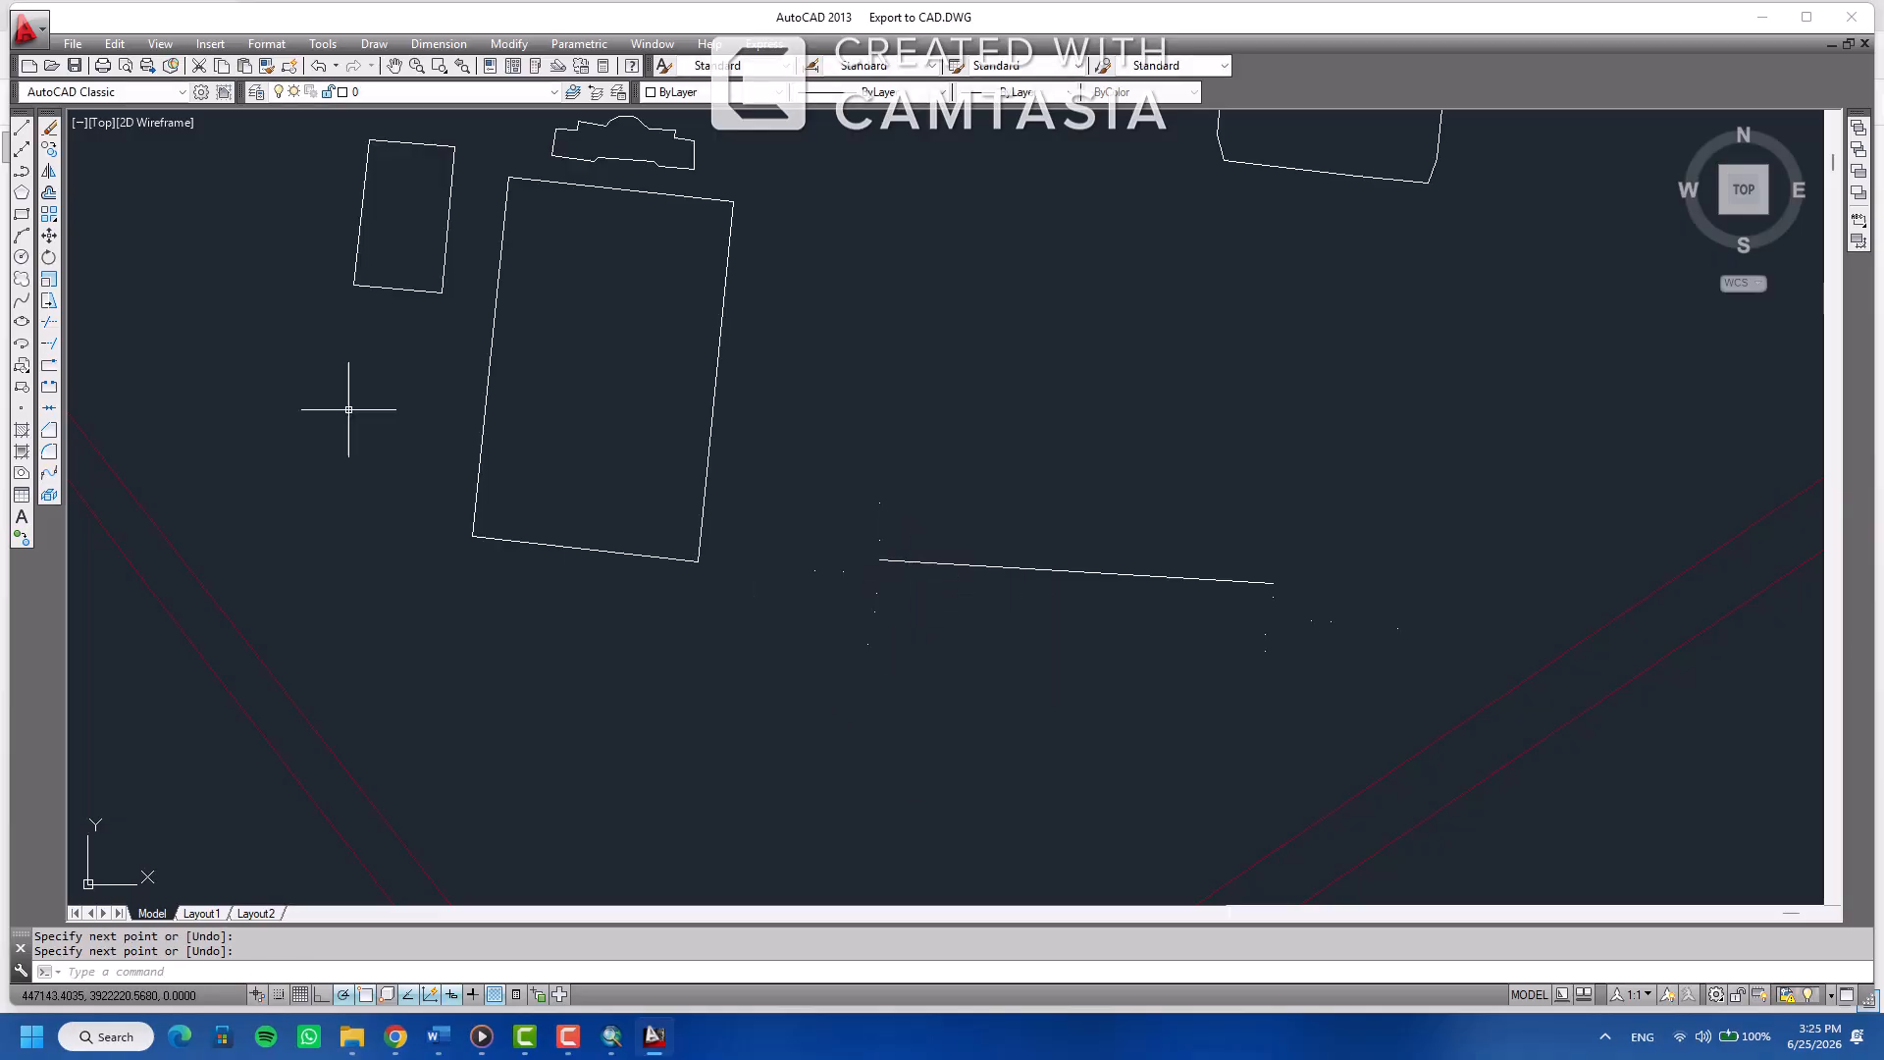
# Draw a connected line from the eastern cluster's southernmost point to the second-lowest western point, continuing to the western cluster's southernmost point
pyautogui.click(20, 127)
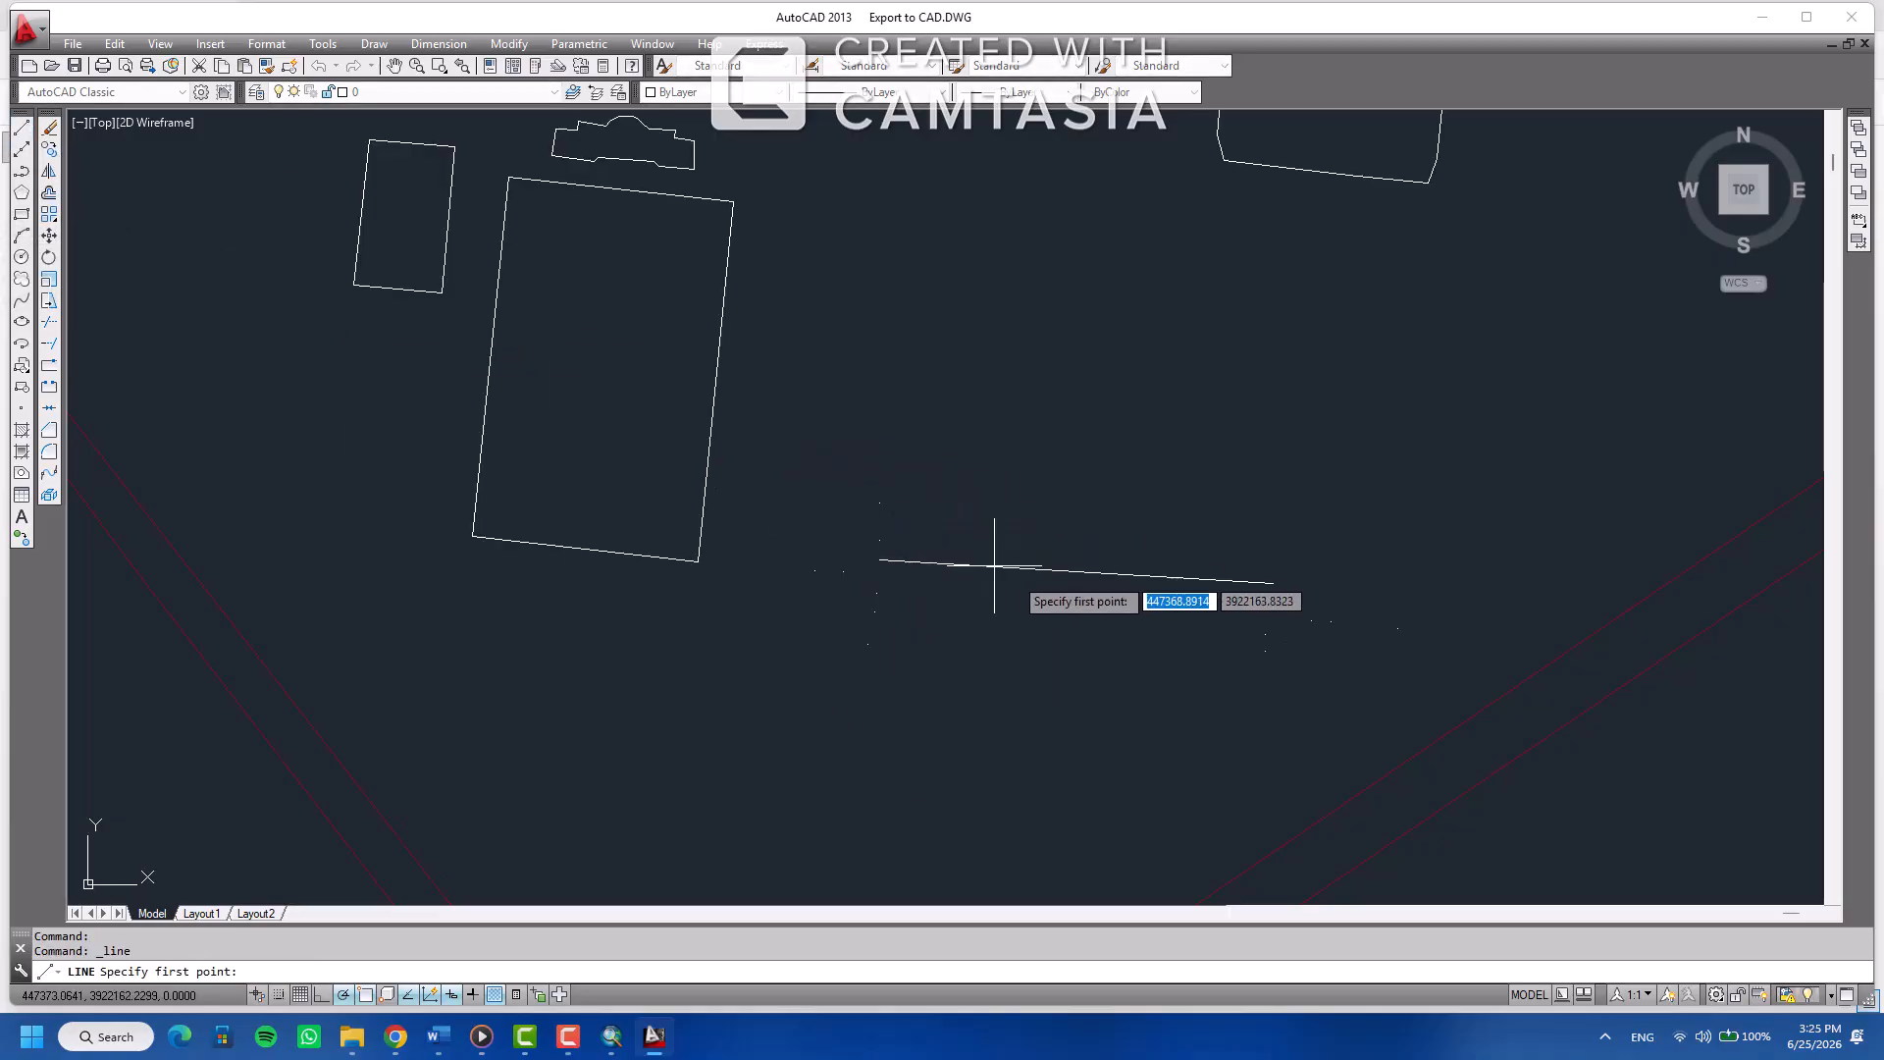
pyautogui.click(1266, 651)
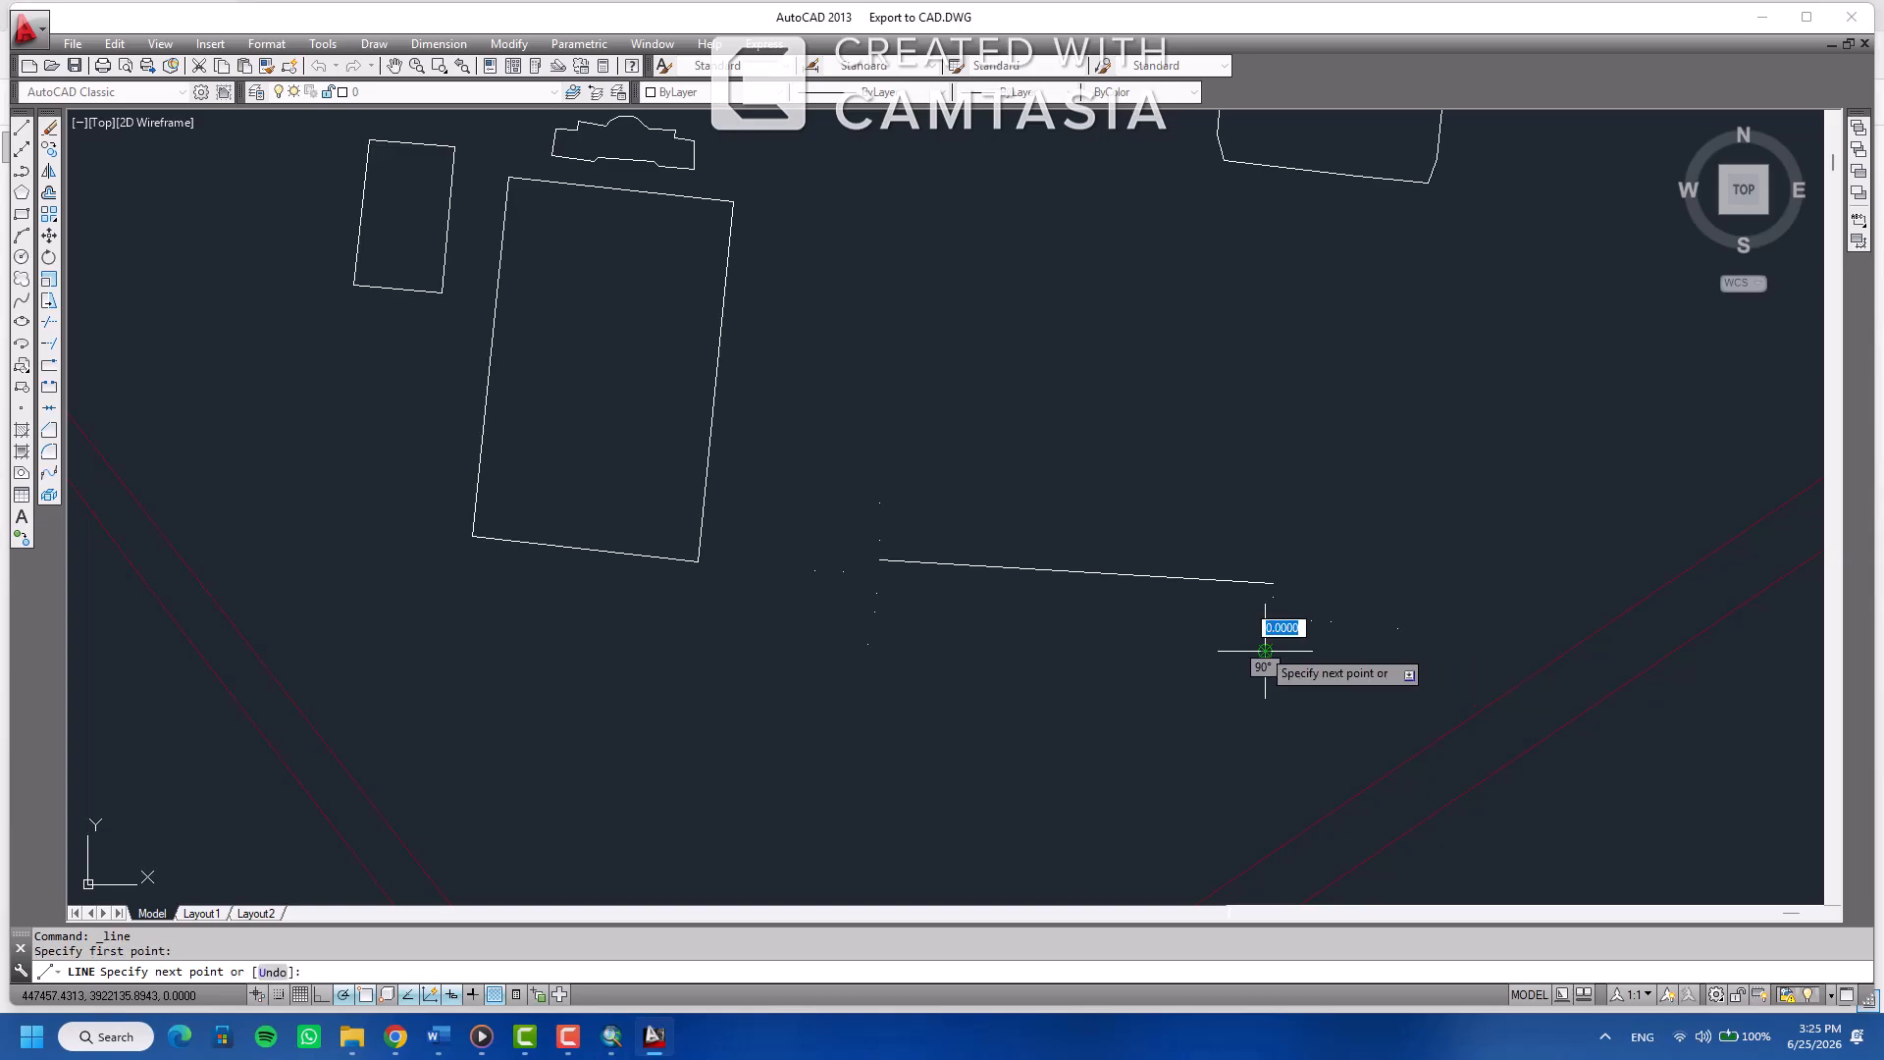
pyautogui.click(875, 611)
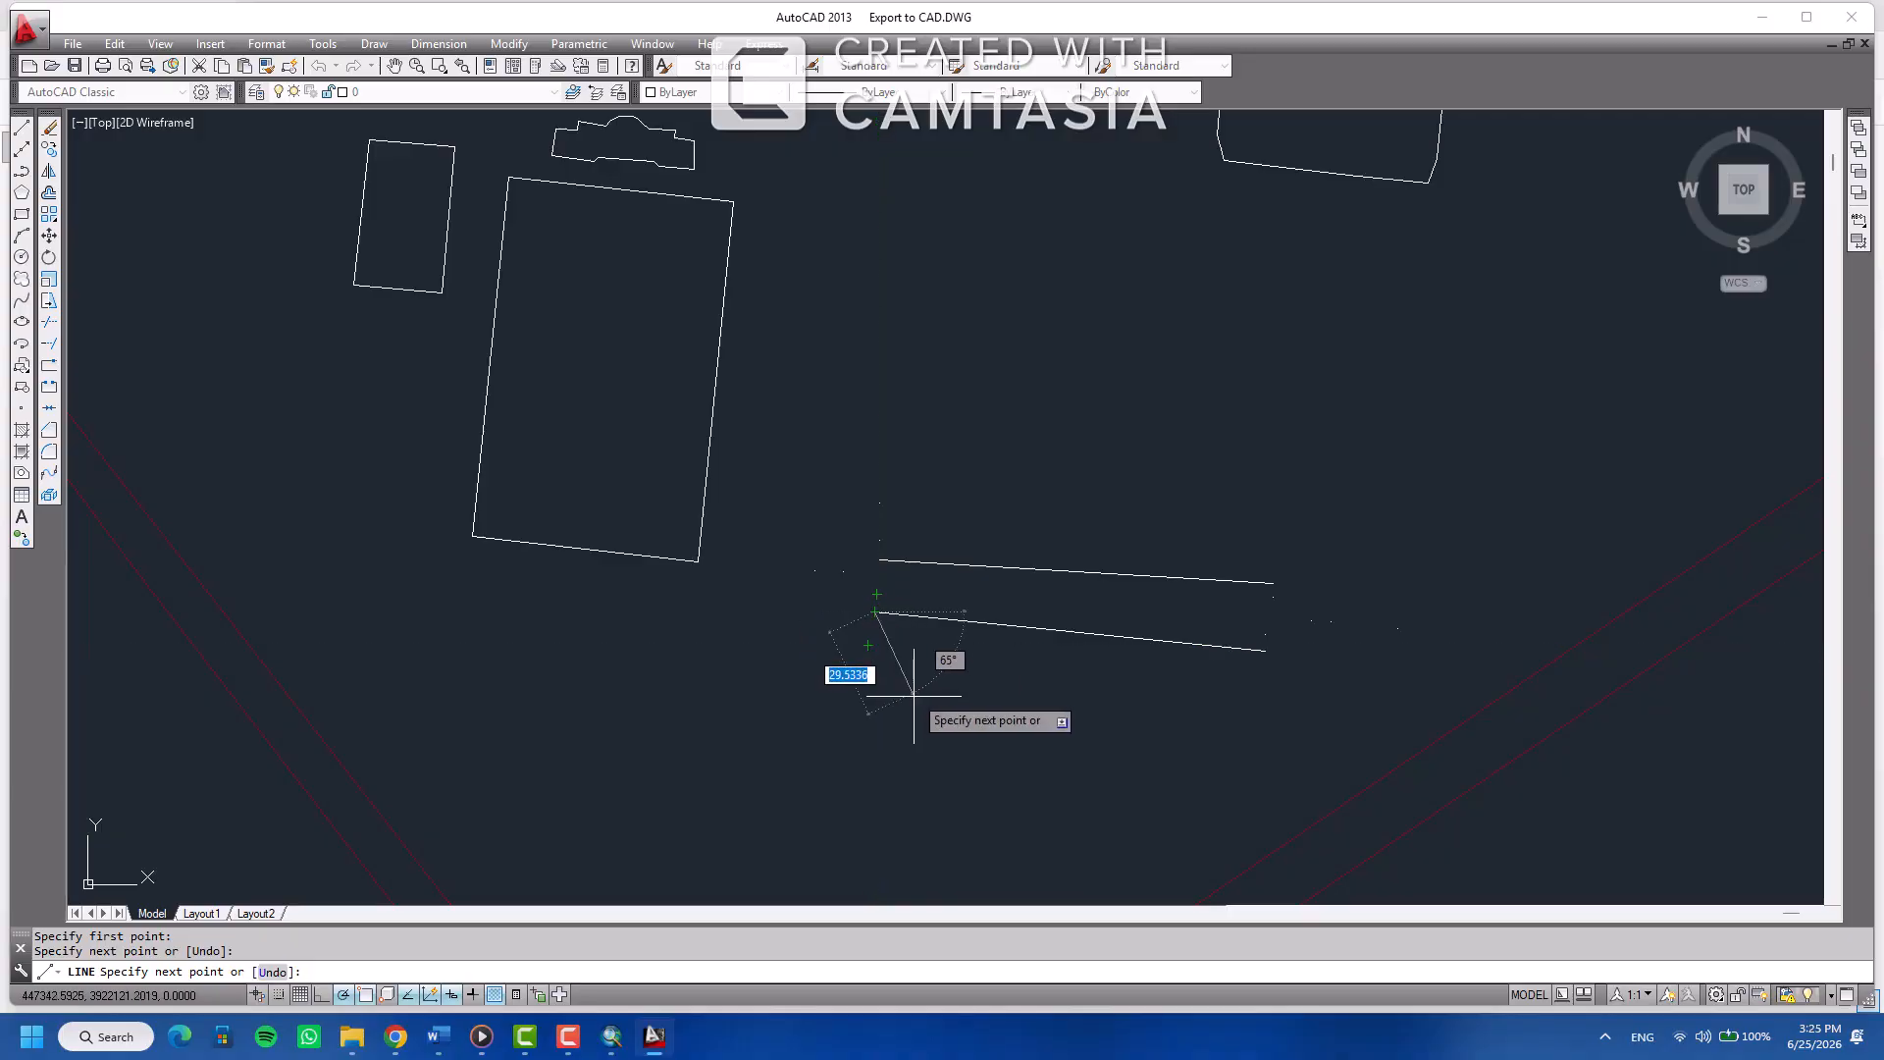
pyautogui.click(867, 644)
pyautogui.rightClick(868, 644)
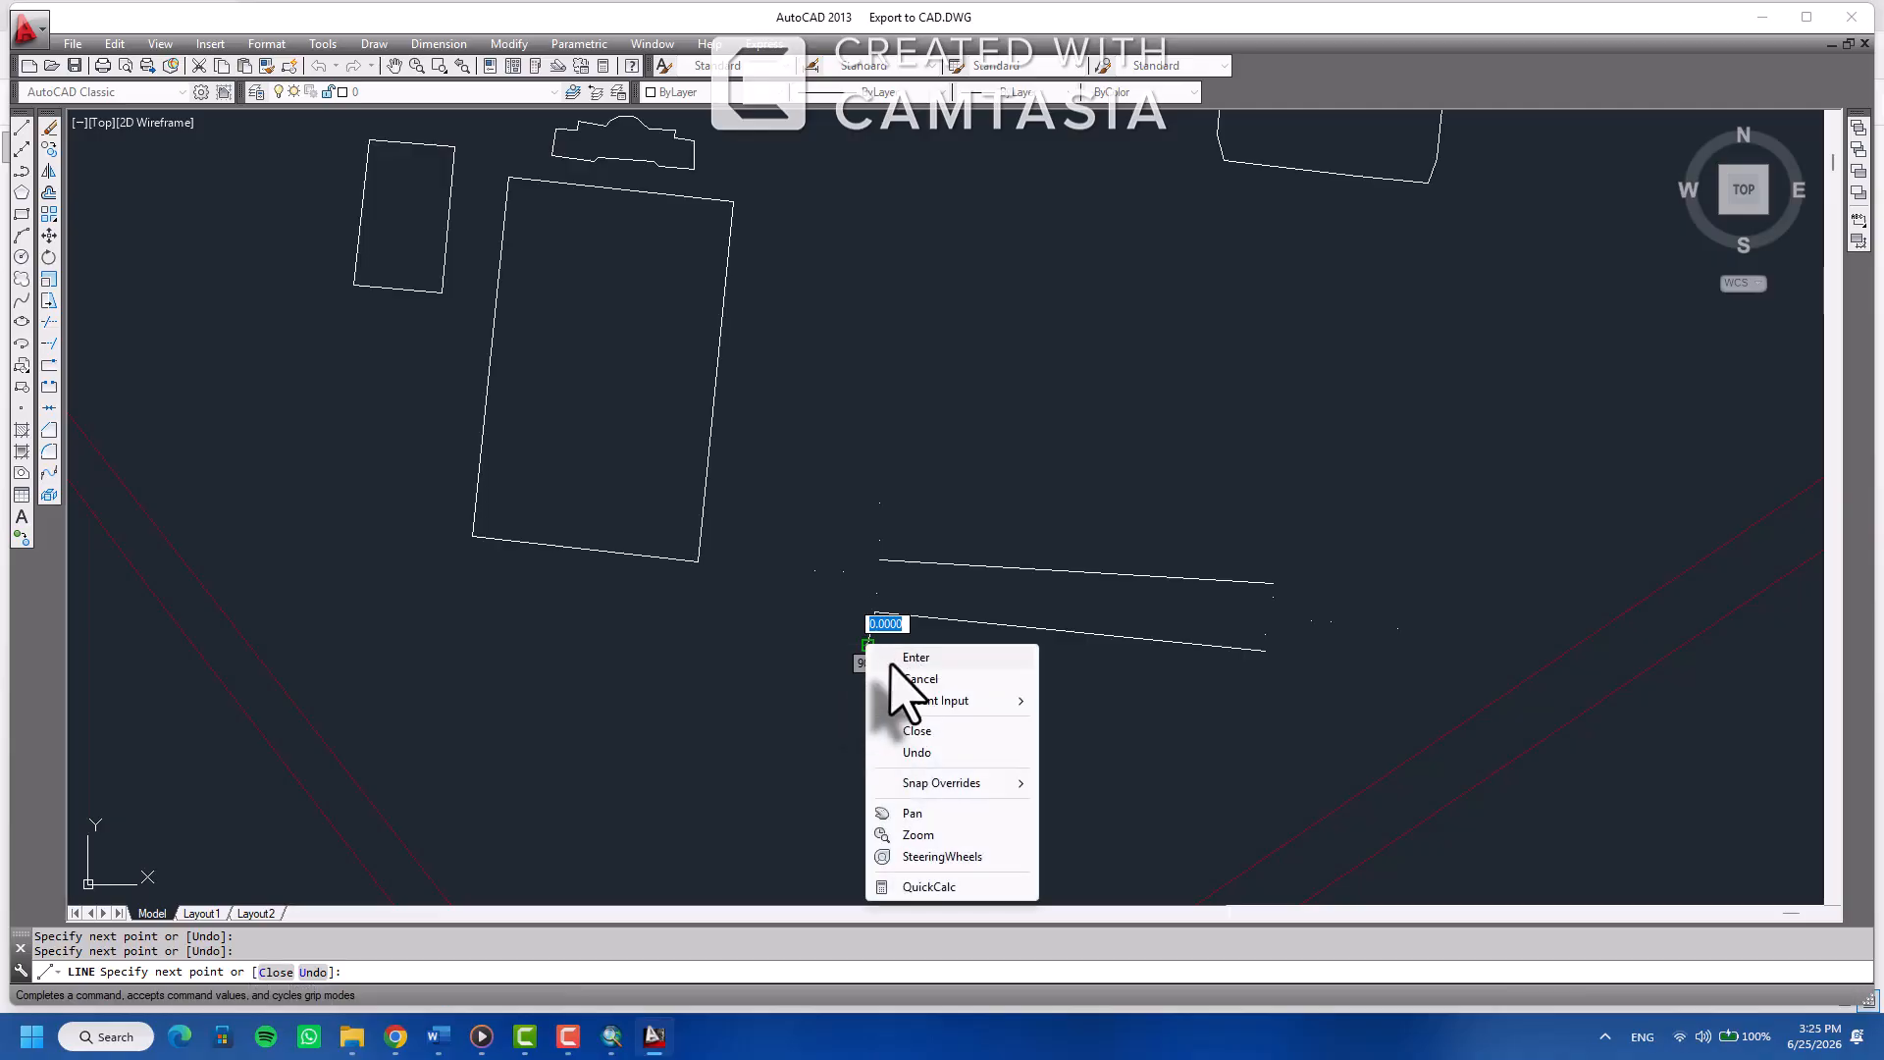
pyautogui.click(898, 656)
# Draw a short line from the west end of the upper long line north to the next point
pyautogui.rightClick(876, 556)
pyautogui.click(895, 567)
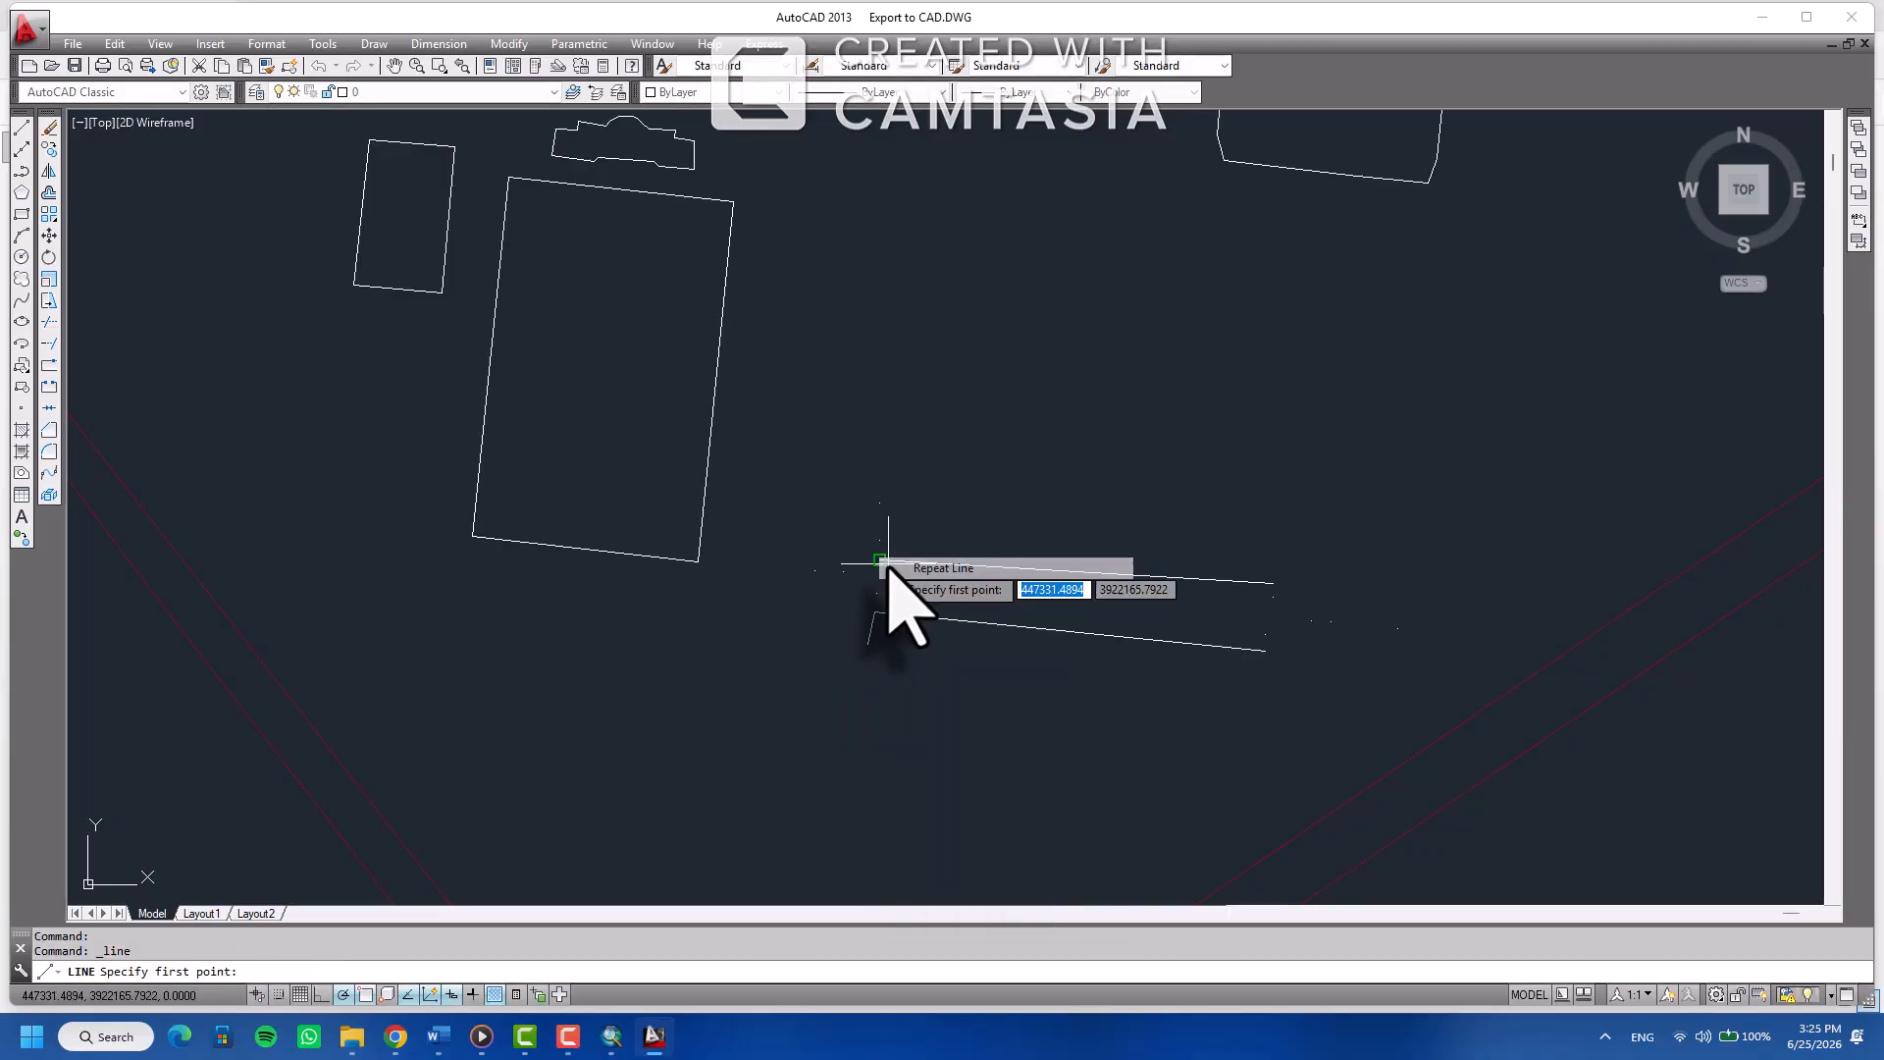
pyautogui.click(879, 560)
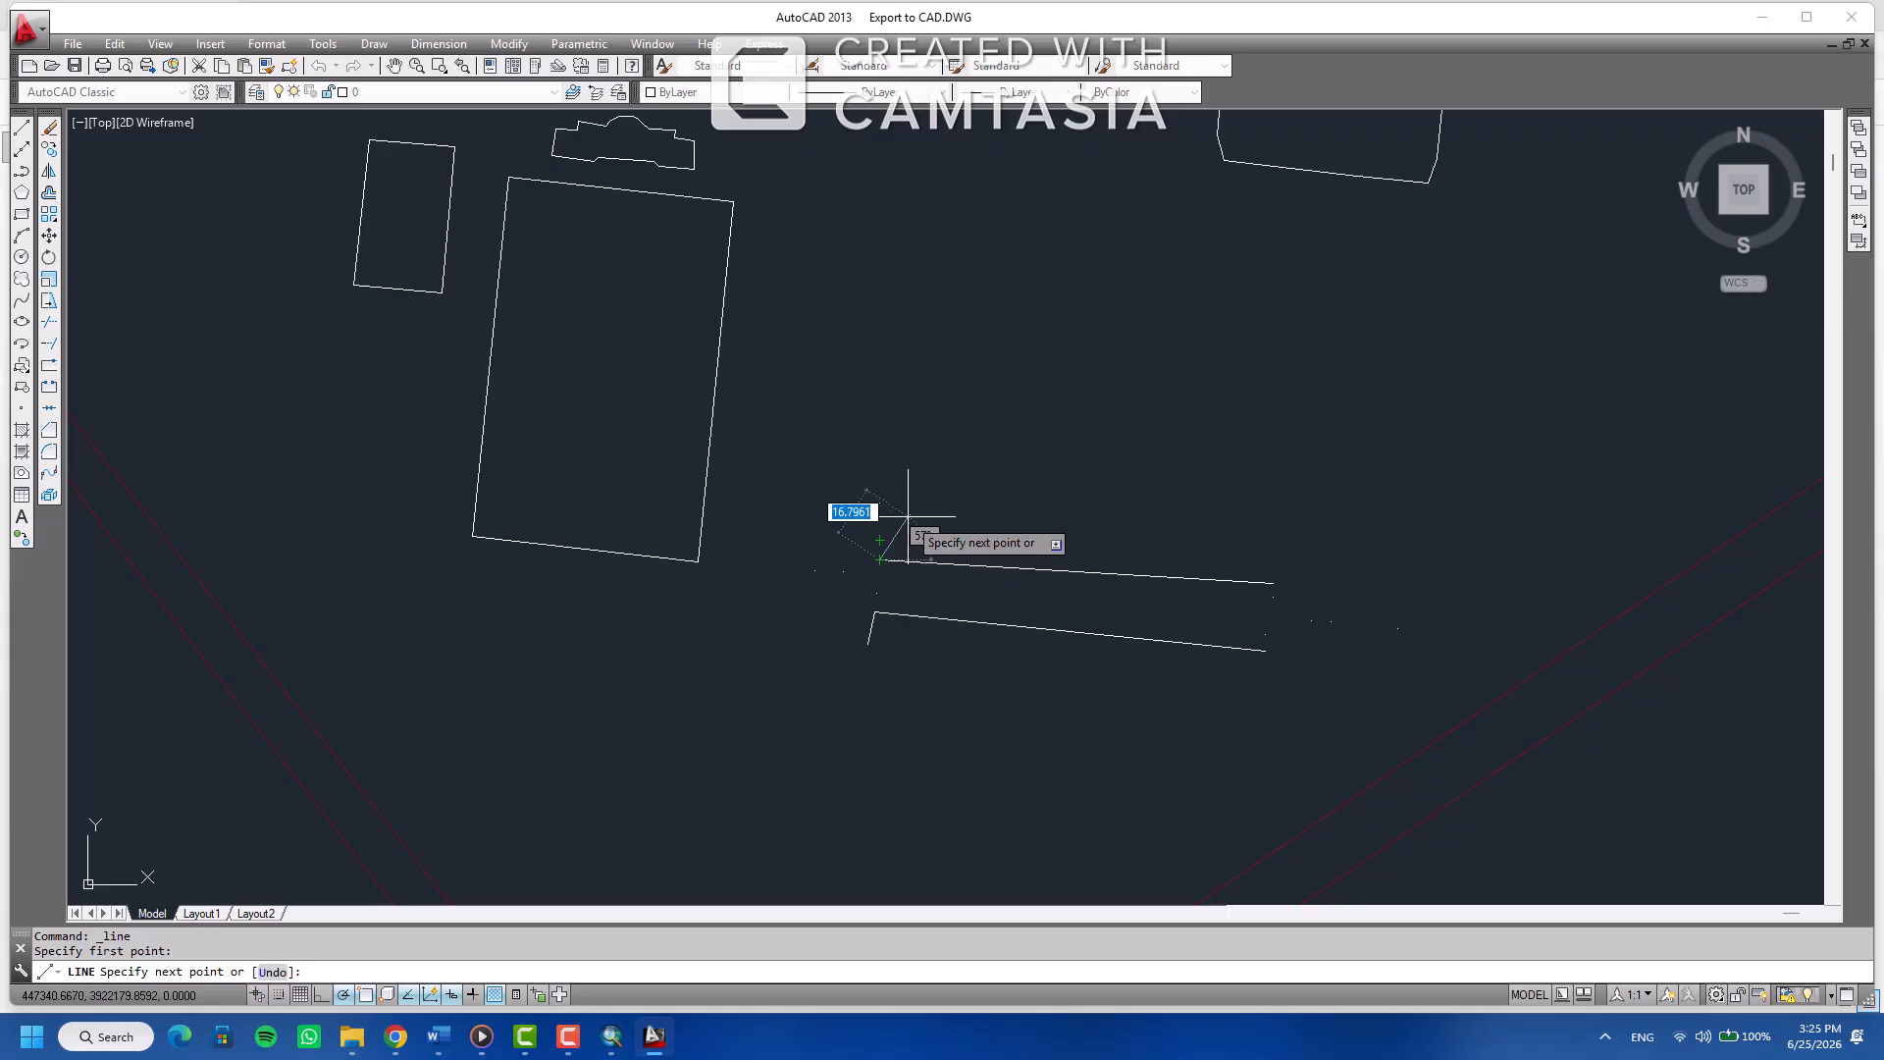
pyautogui.click(881, 539)
pyautogui.rightClick(883, 526)
pyautogui.click(908, 546)
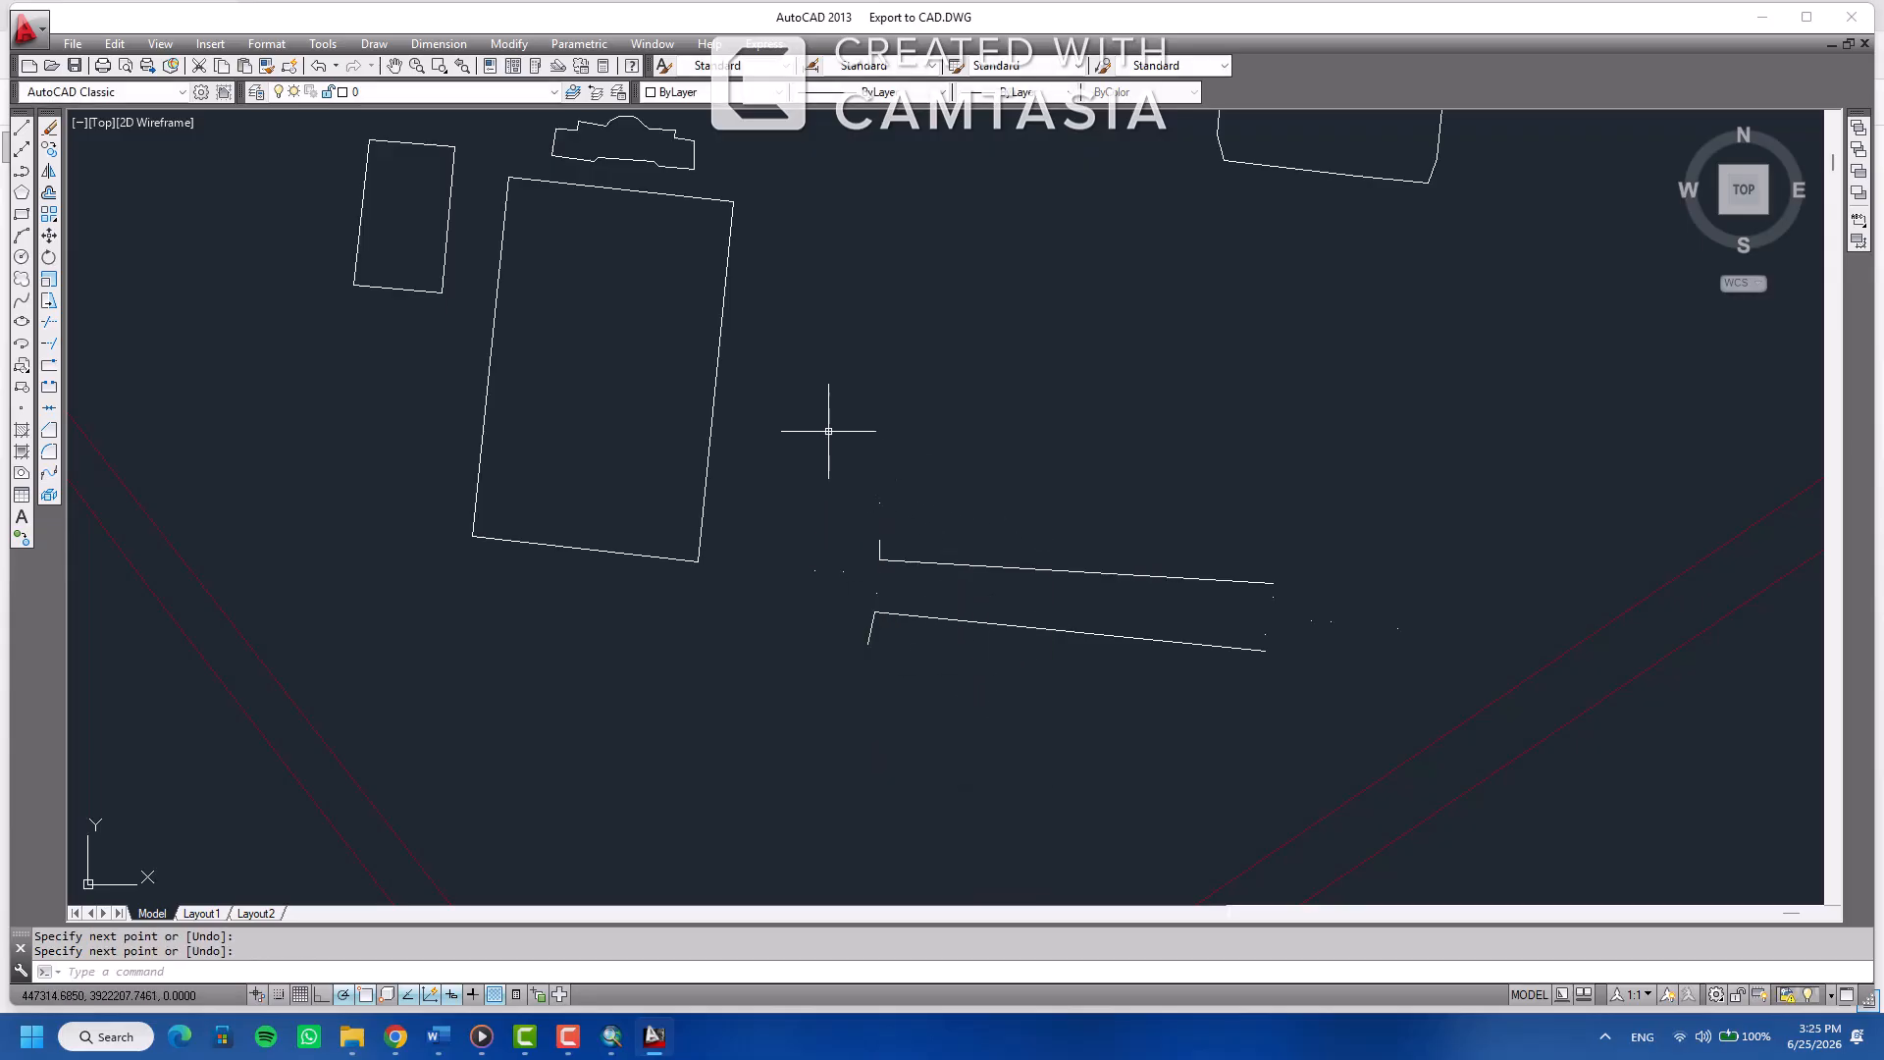
# Draw a circle with a radius of about 32 south of the large southern building rectangle, inside the road lines
pyautogui.moveTo(1425, 539)
pyautogui.mouseDown()
pyautogui.moveTo(1211, 475)
pyautogui.moveTo(1196, 497)
pyautogui.mouseUp()
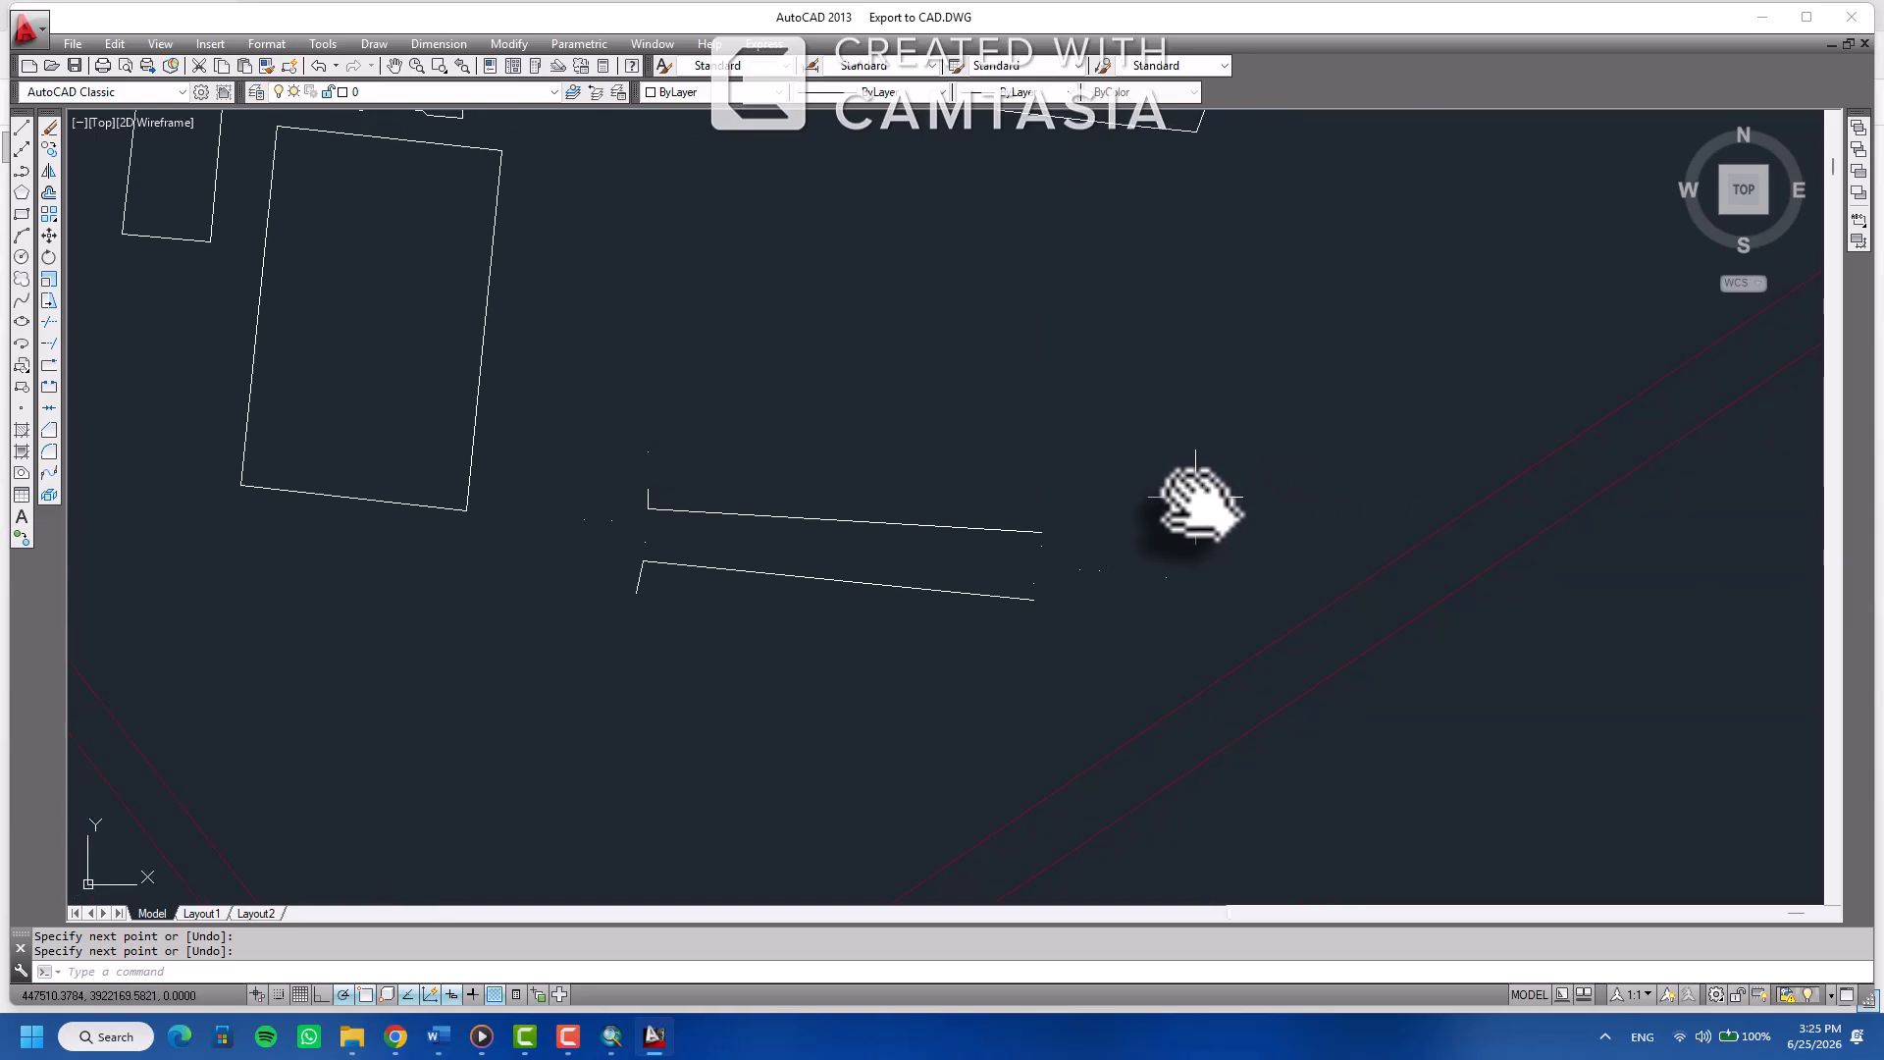
pyautogui.click(22, 258)
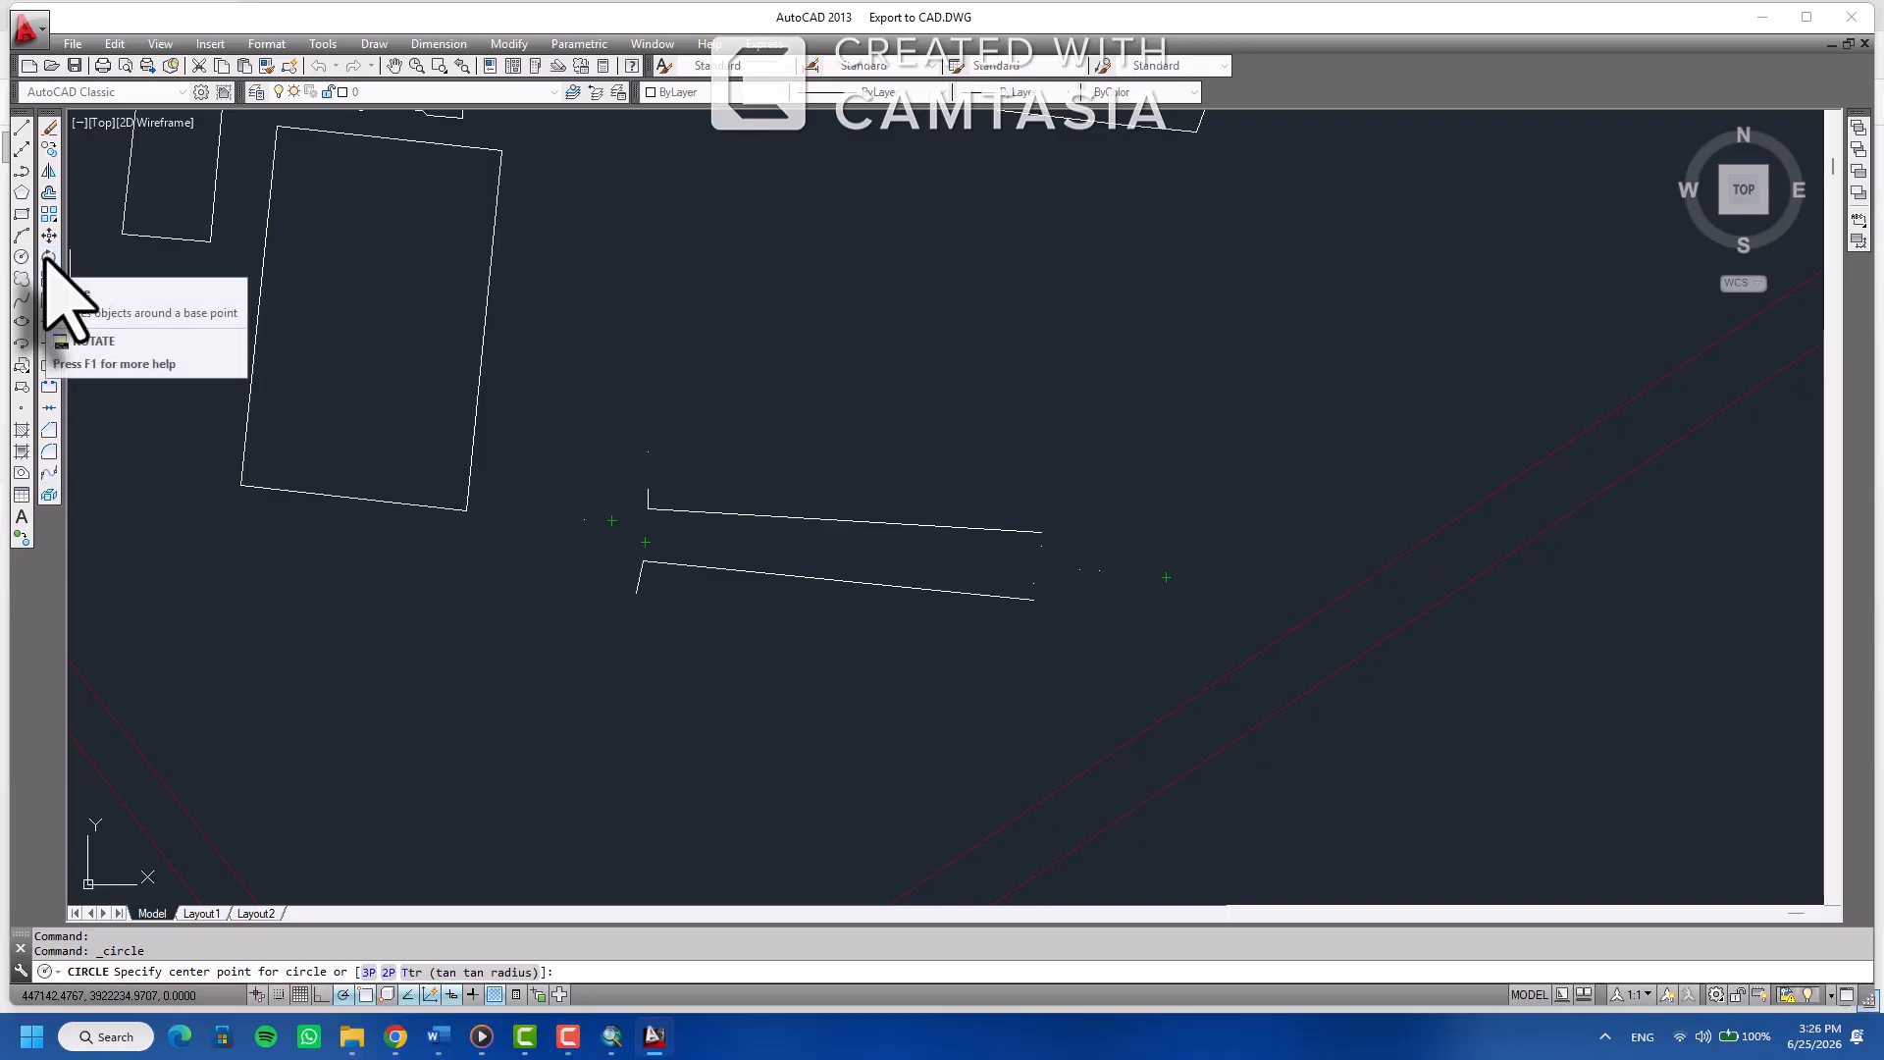
pyautogui.moveTo(541, 348)
pyautogui.mouseDown()
pyautogui.moveTo(563, 567)
pyautogui.moveTo(547, 833)
pyautogui.mouseUp()
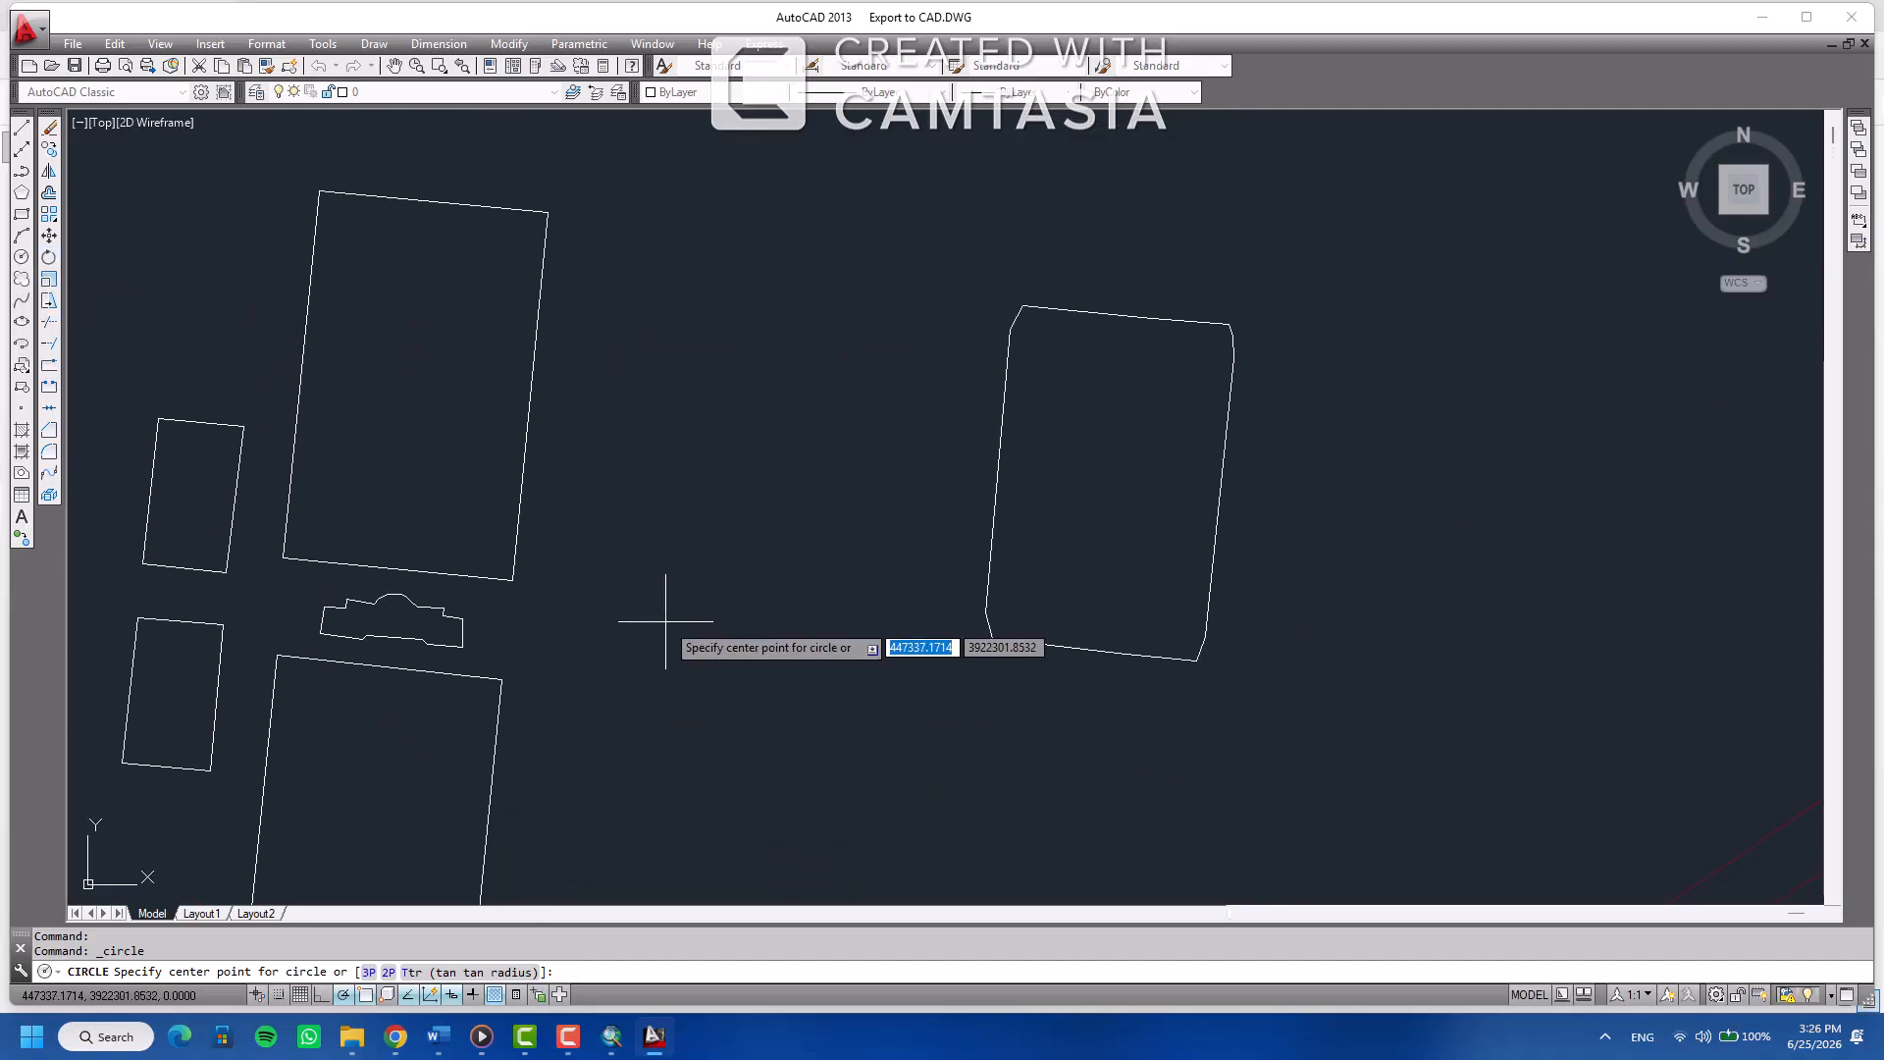
pyautogui.scroll(-3, 675, 620)
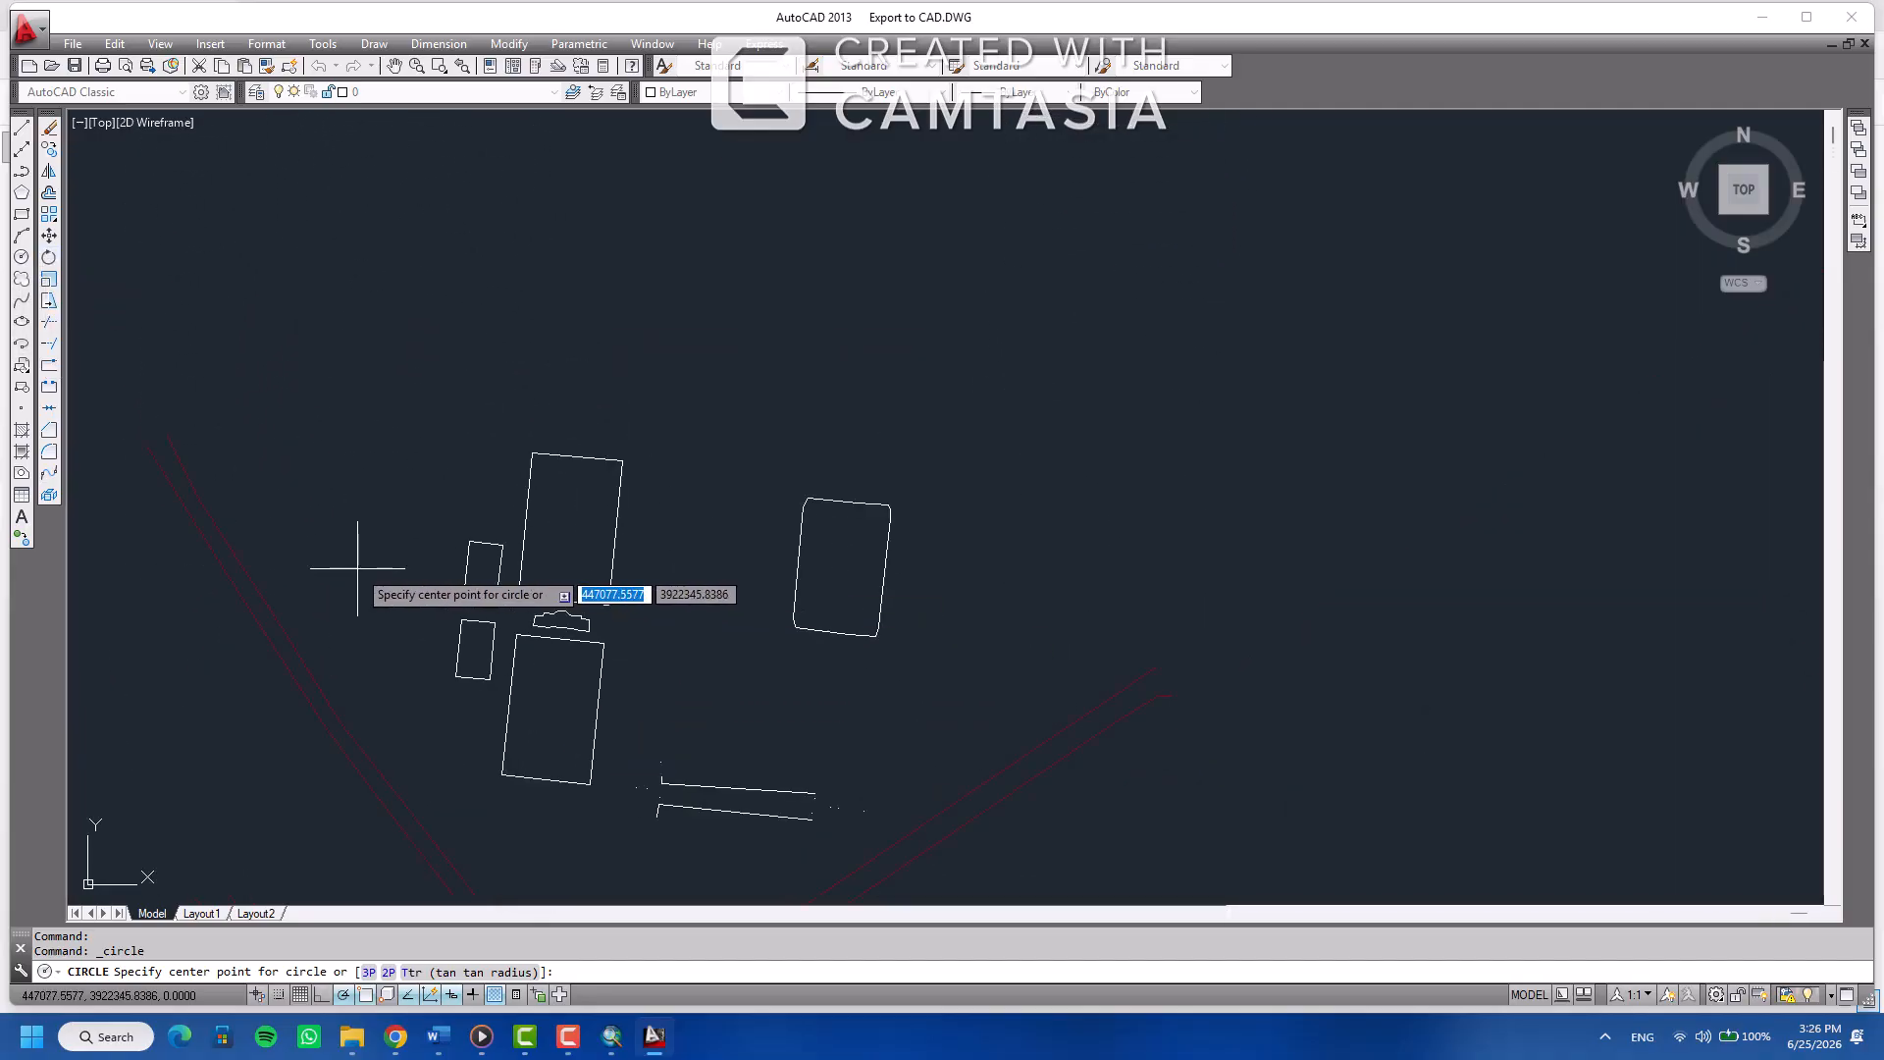
pyautogui.moveTo(363, 564); pyautogui.dragTo(572, 377)
pyautogui.moveTo(657, 644); pyautogui.dragTo(506, 230)
pyautogui.moveTo(673, 323); pyautogui.dragTo(768, 708)
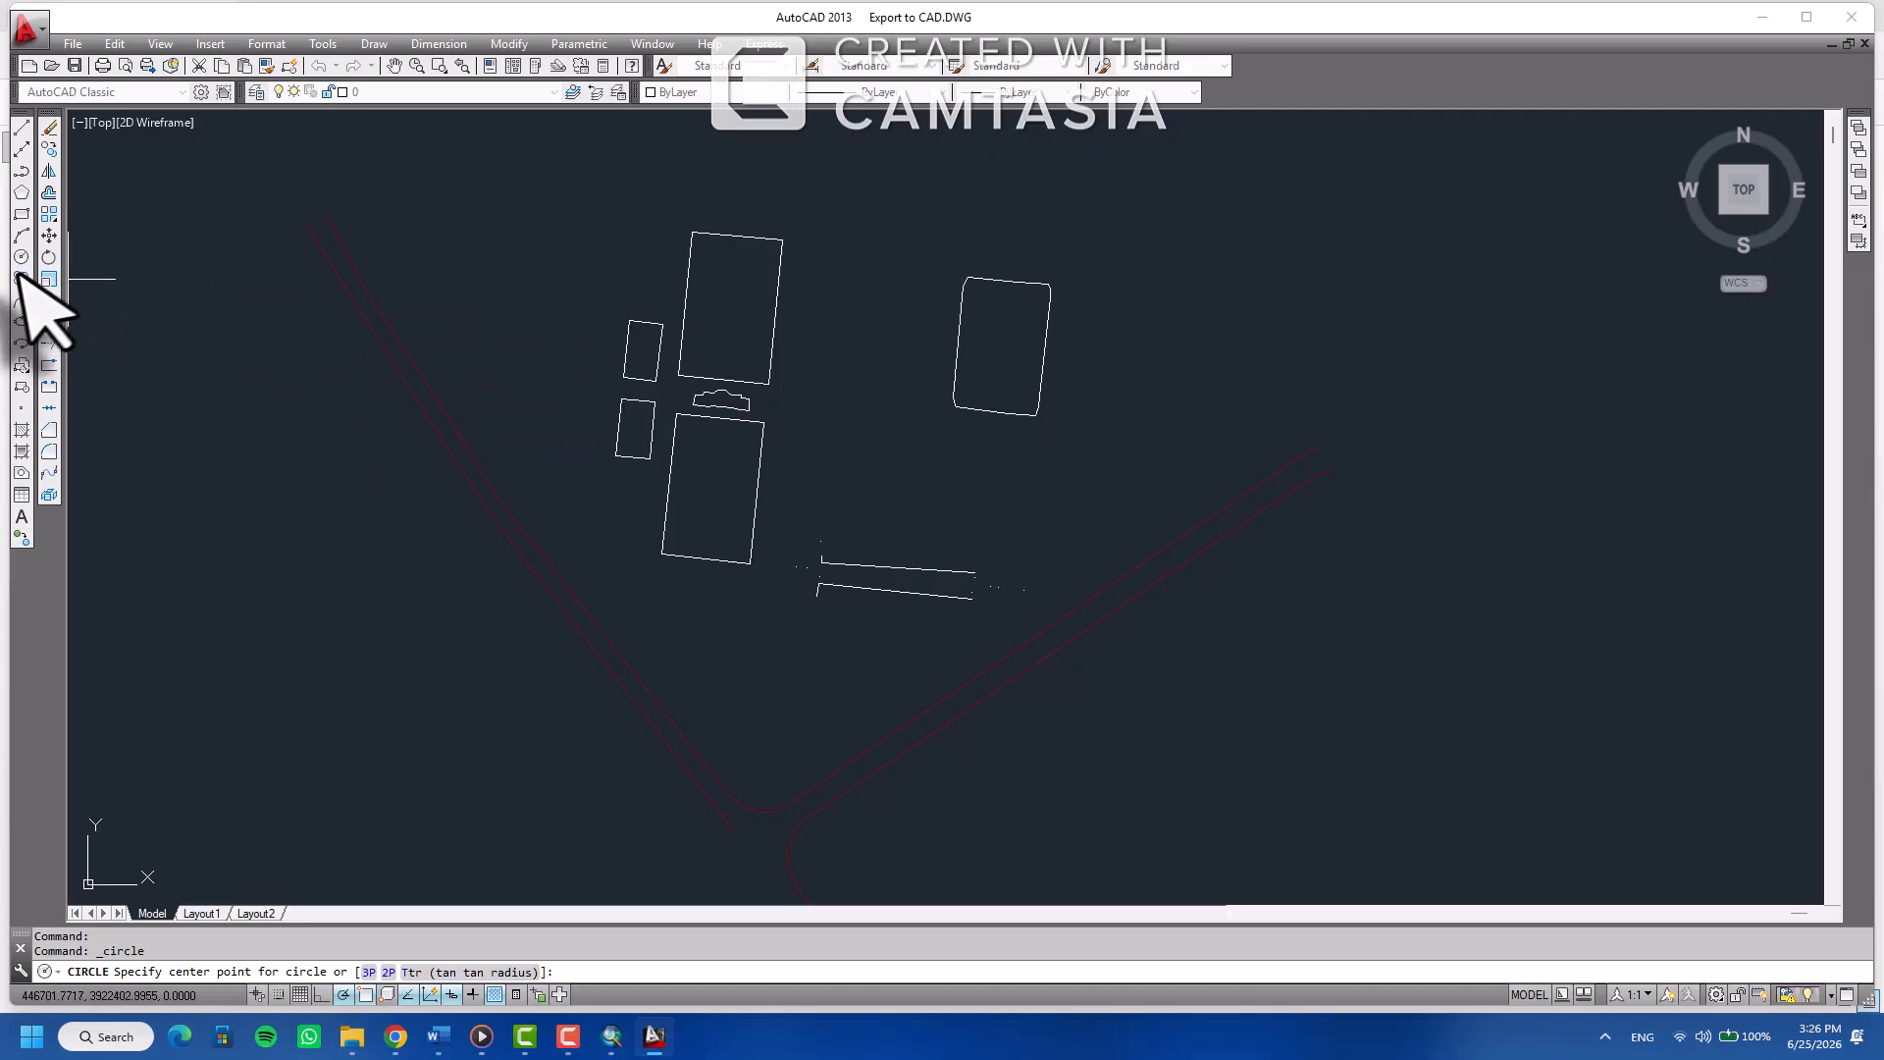
pyautogui.click(726, 664)
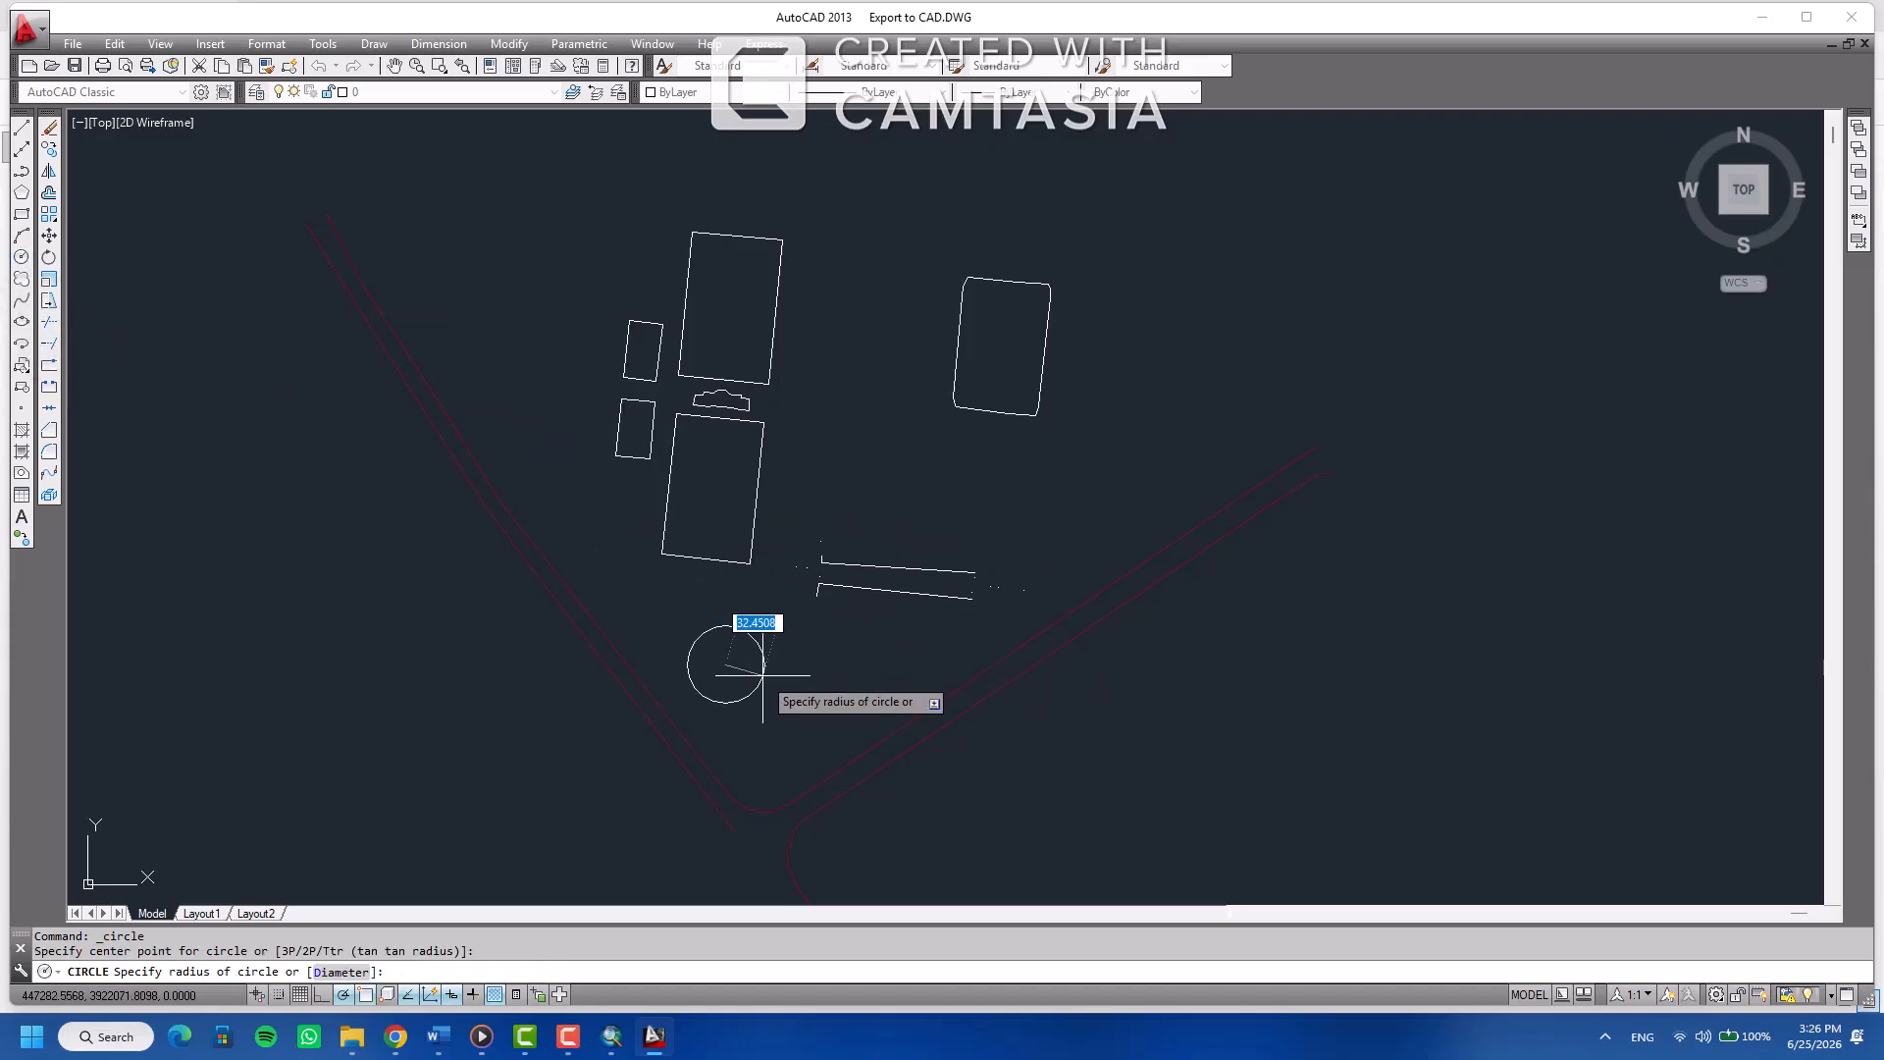
pyautogui.click(762, 674)
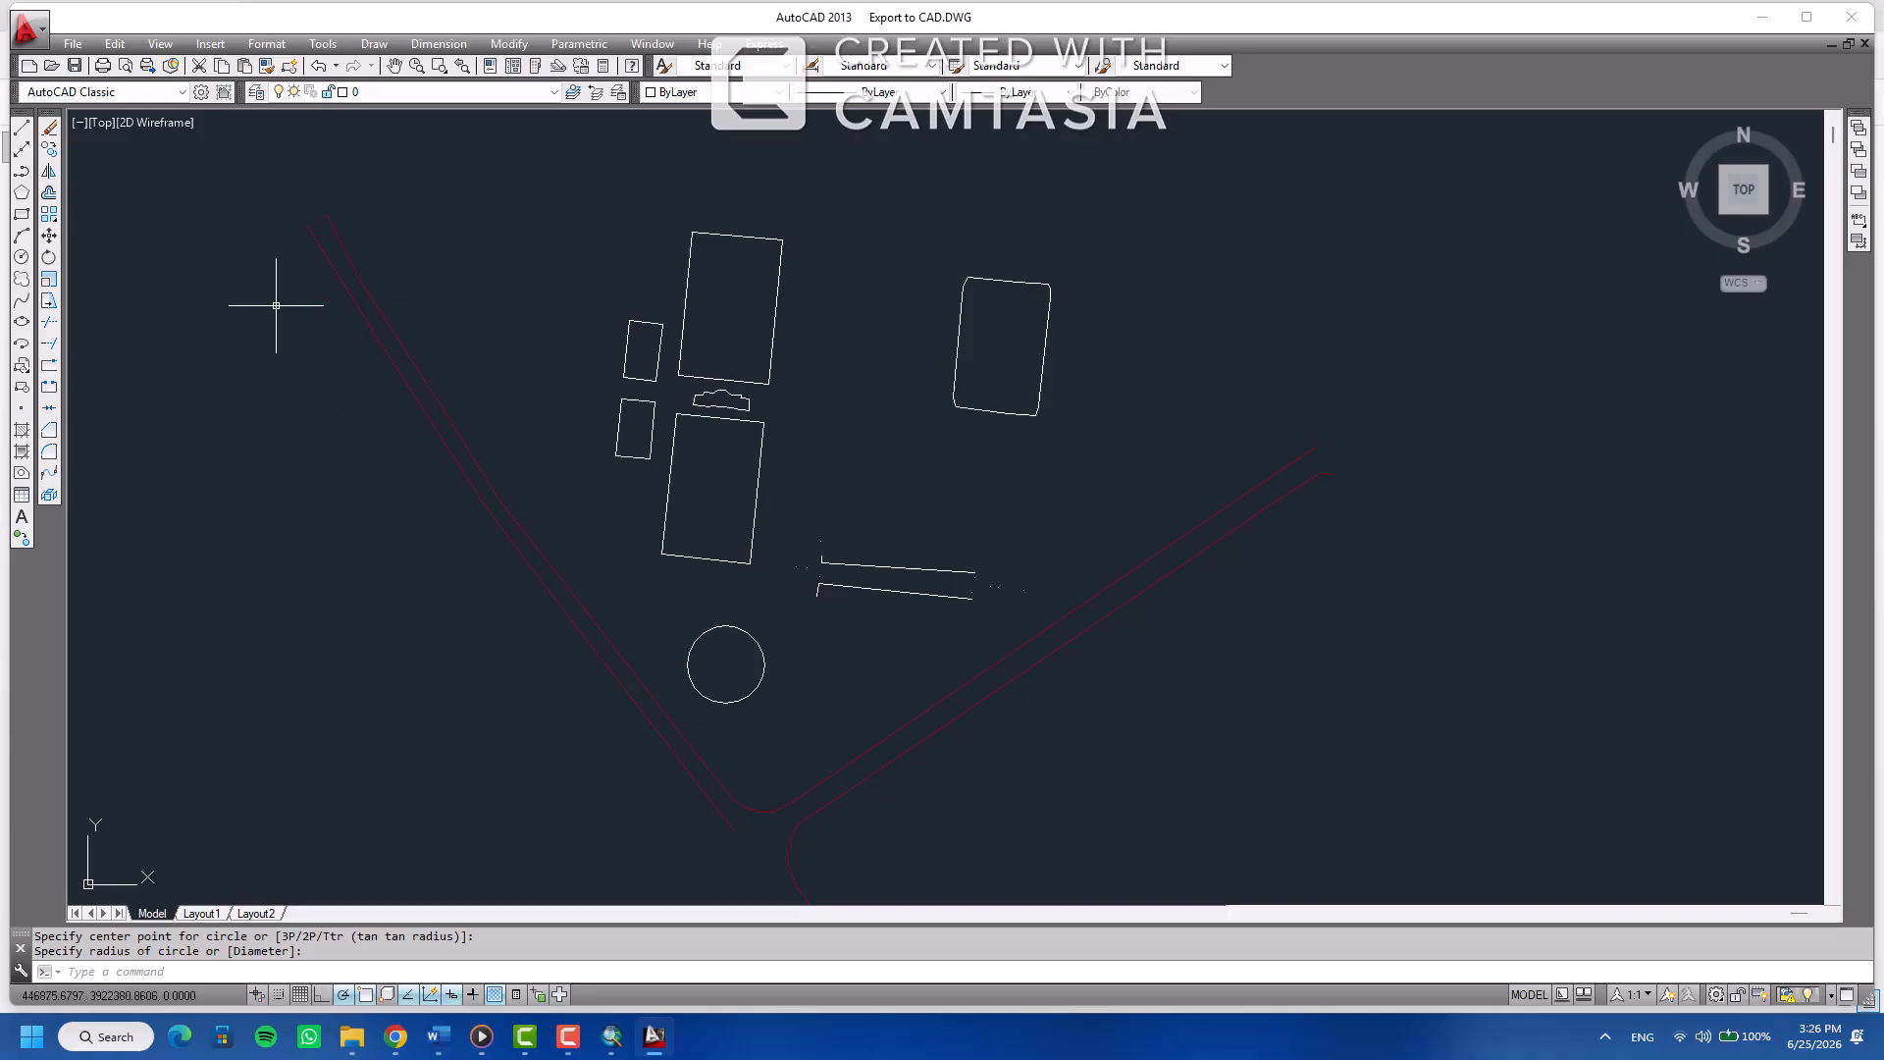
# Draw a roughly square rectangle just east of the circle, about as wide as the circle, and save the drawing
pyautogui.click(21, 214)
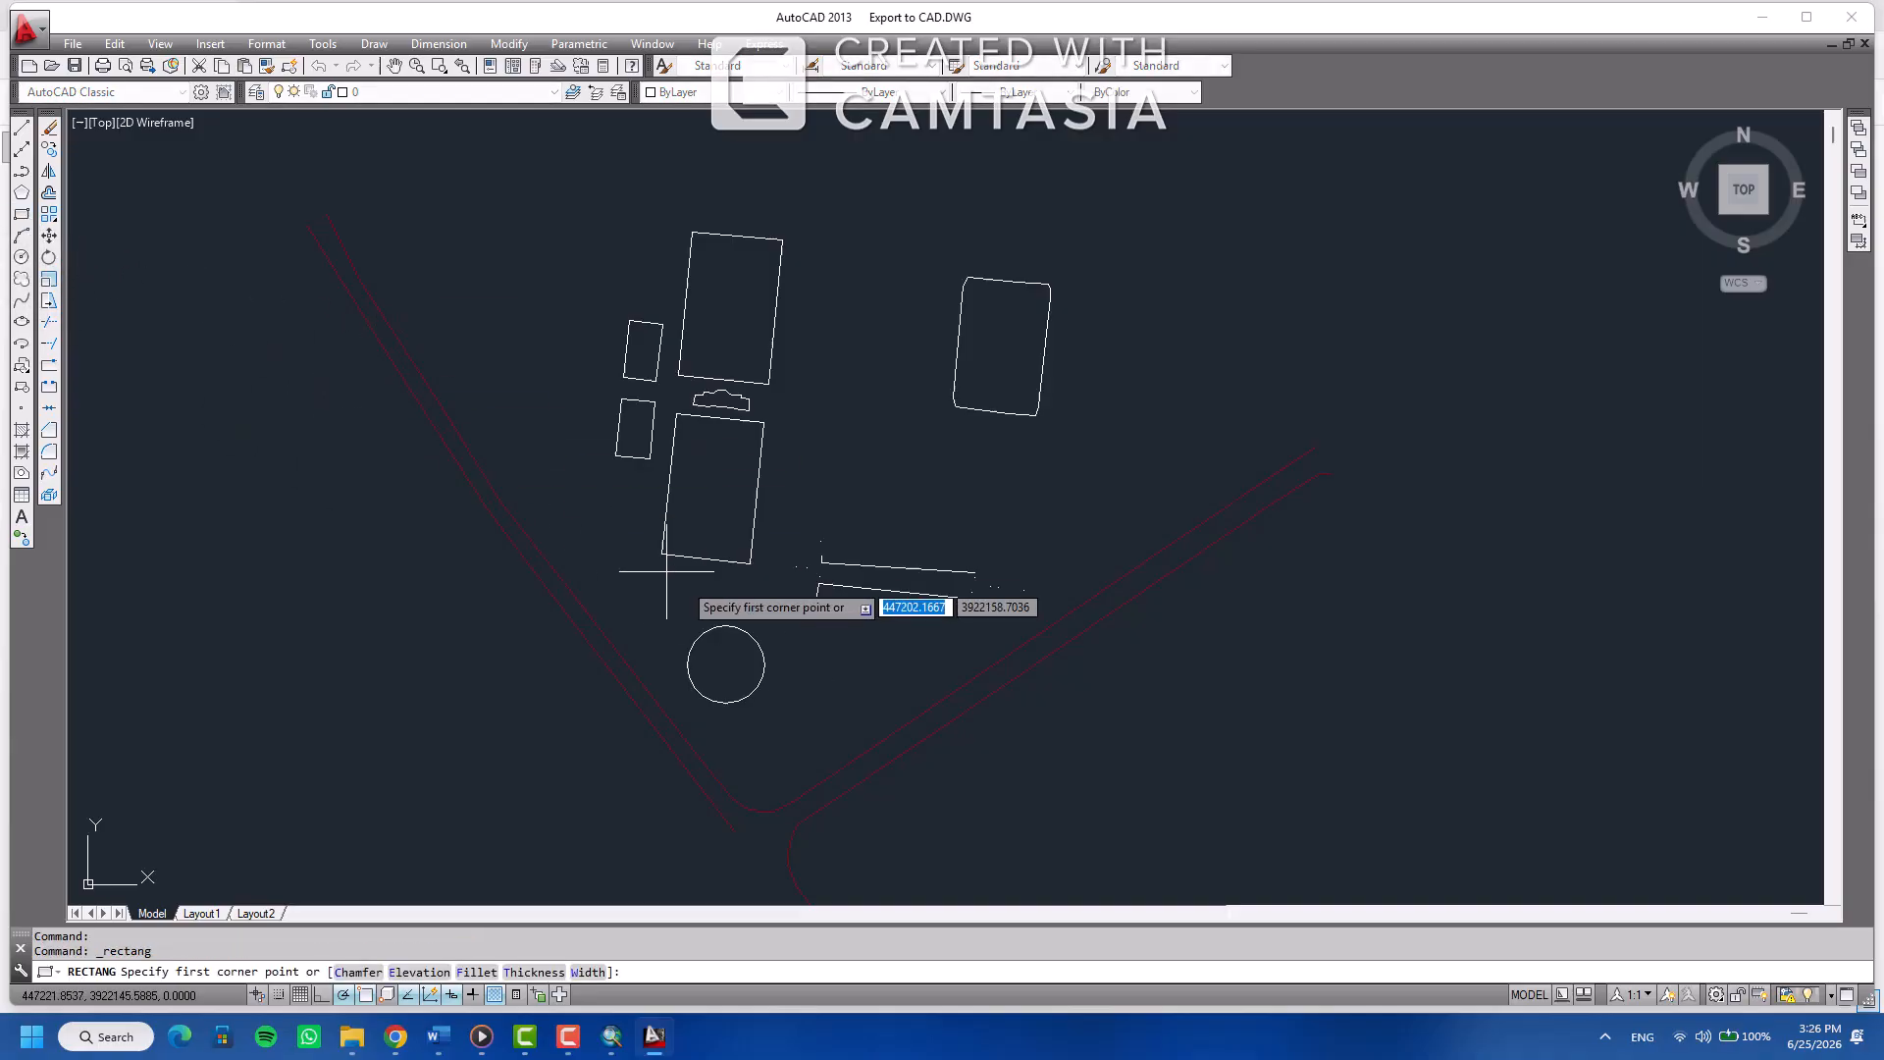
pyautogui.click(790, 637)
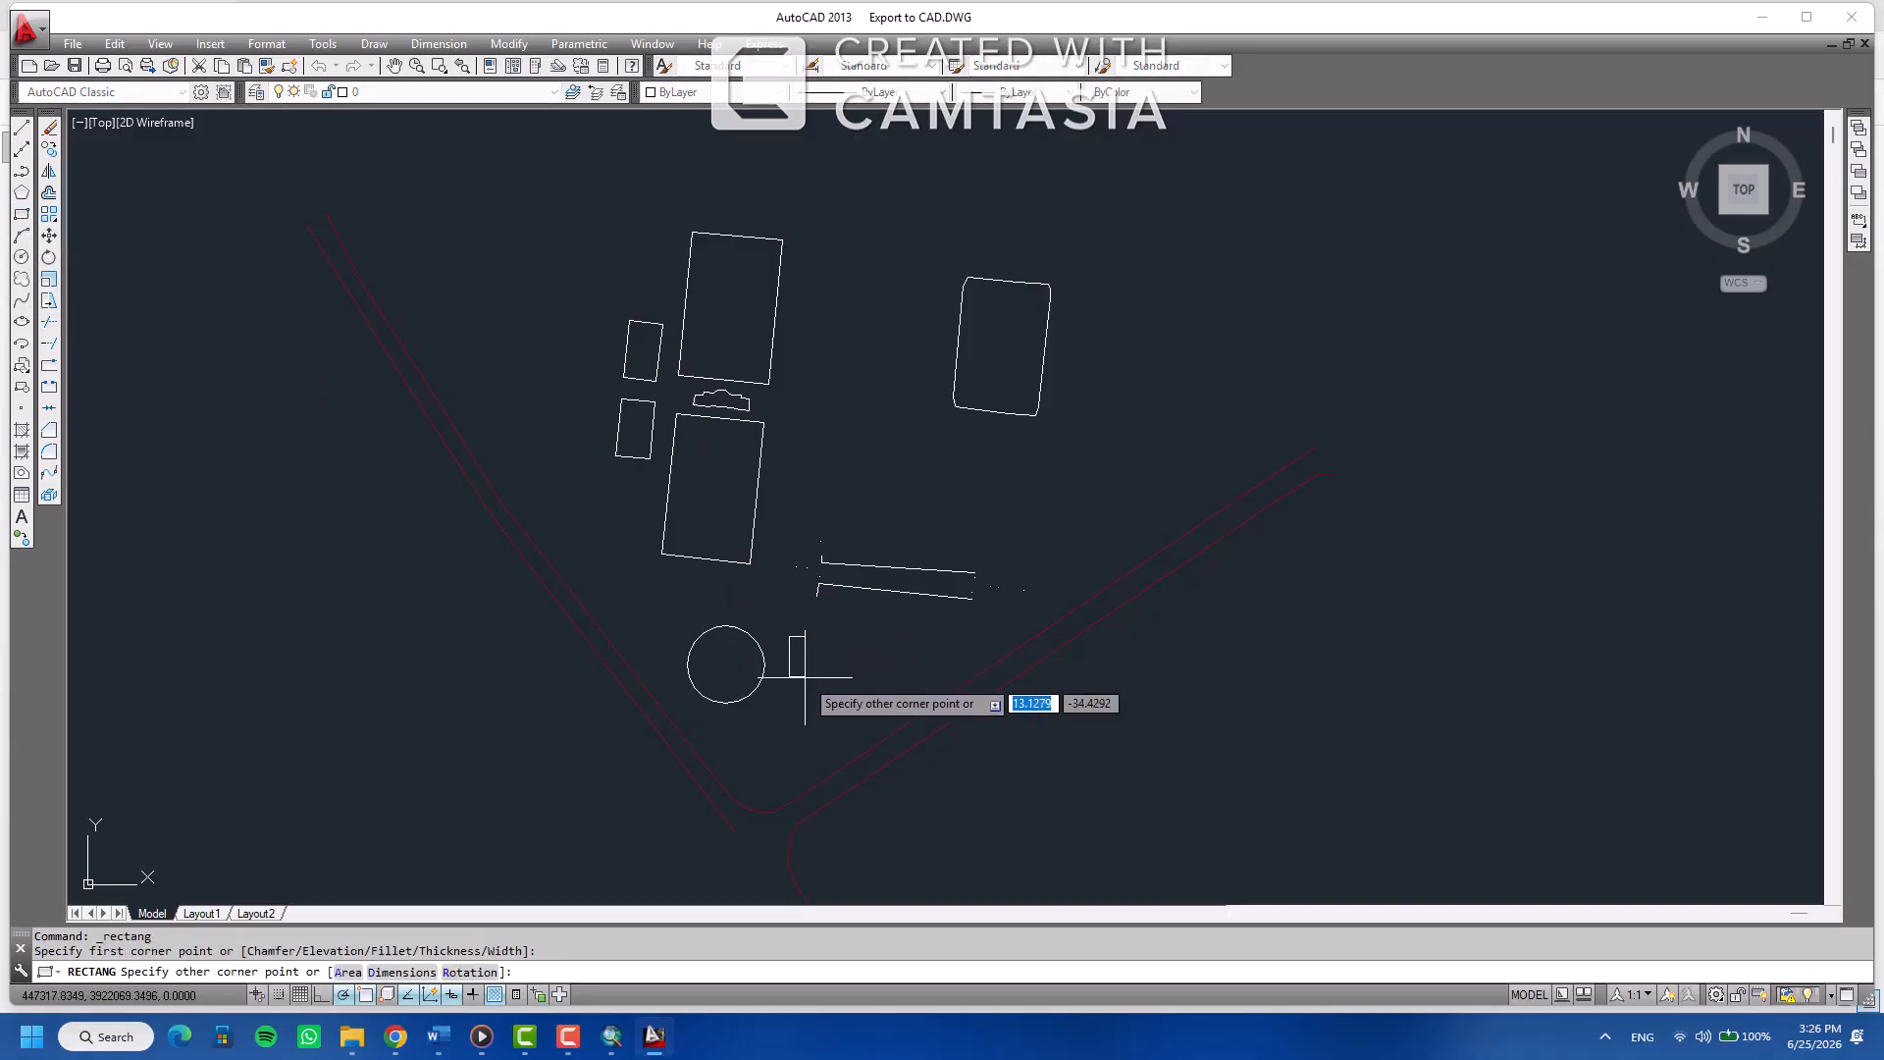
pyautogui.click(862, 708)
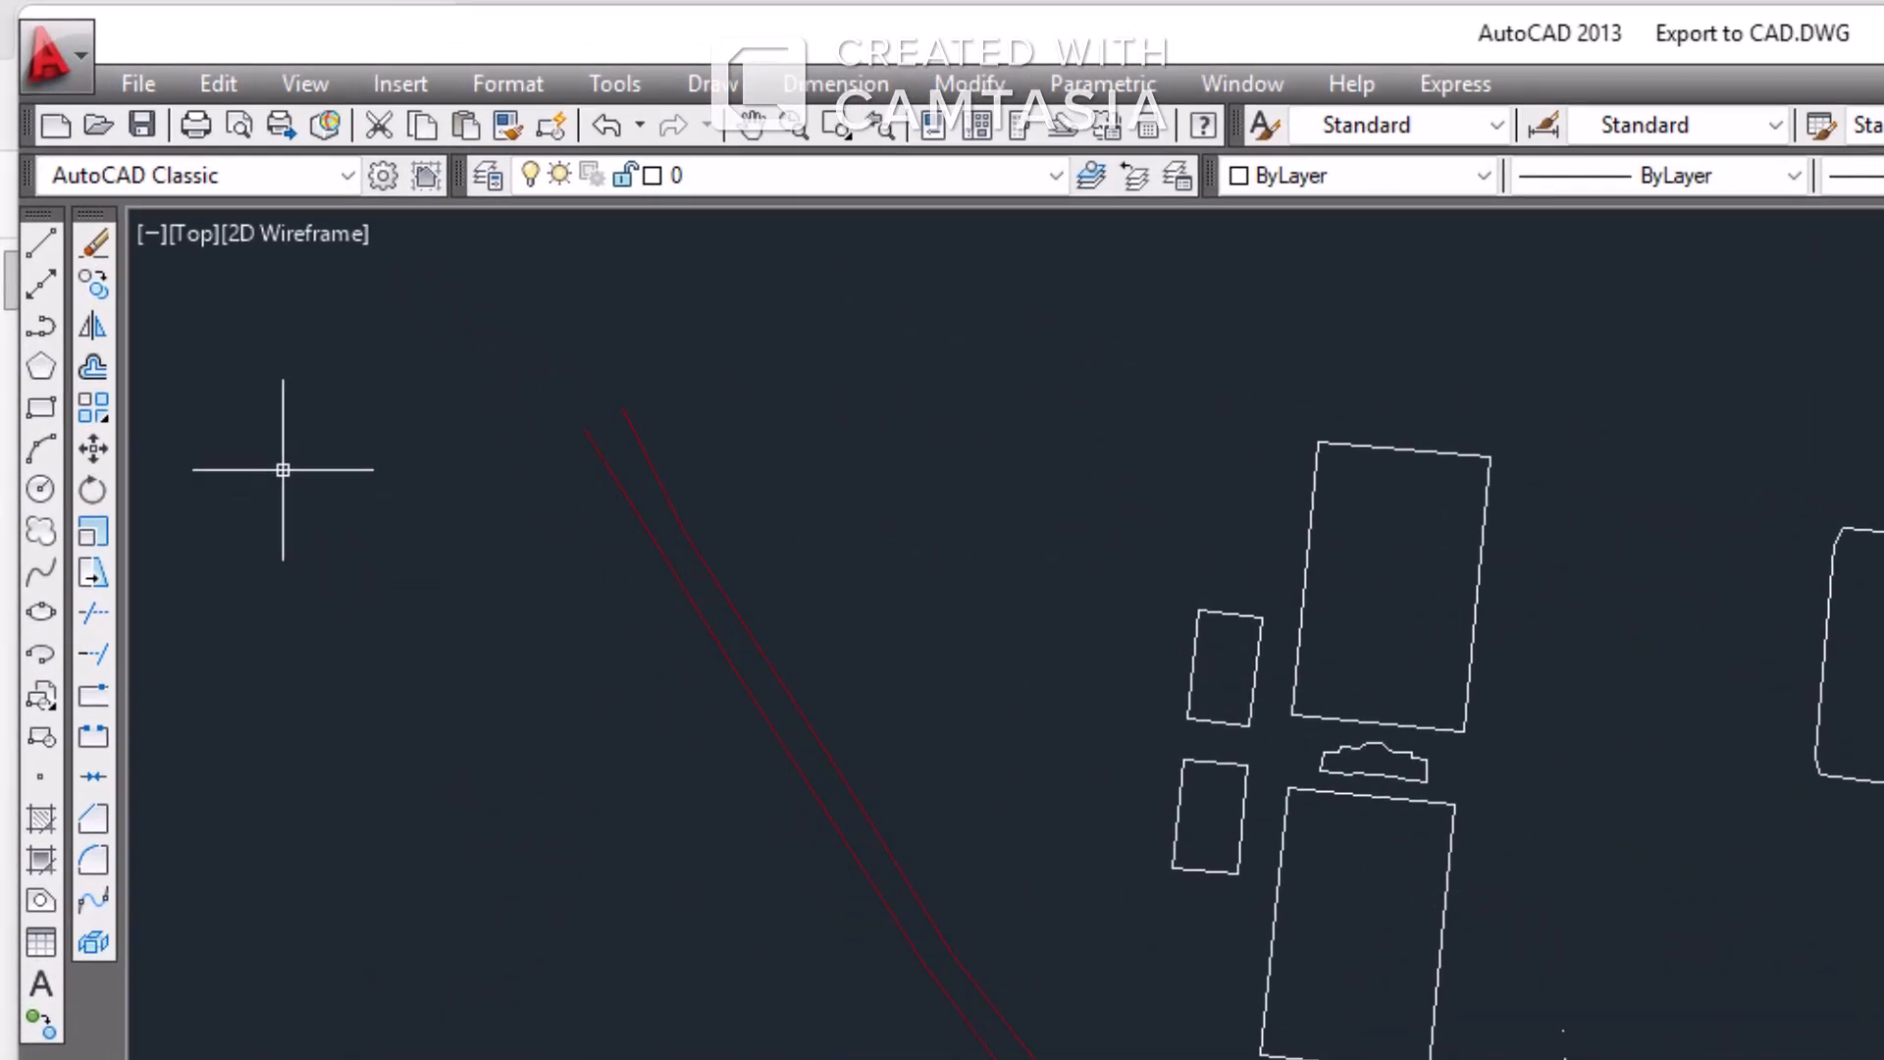
pyautogui.click(143, 125)
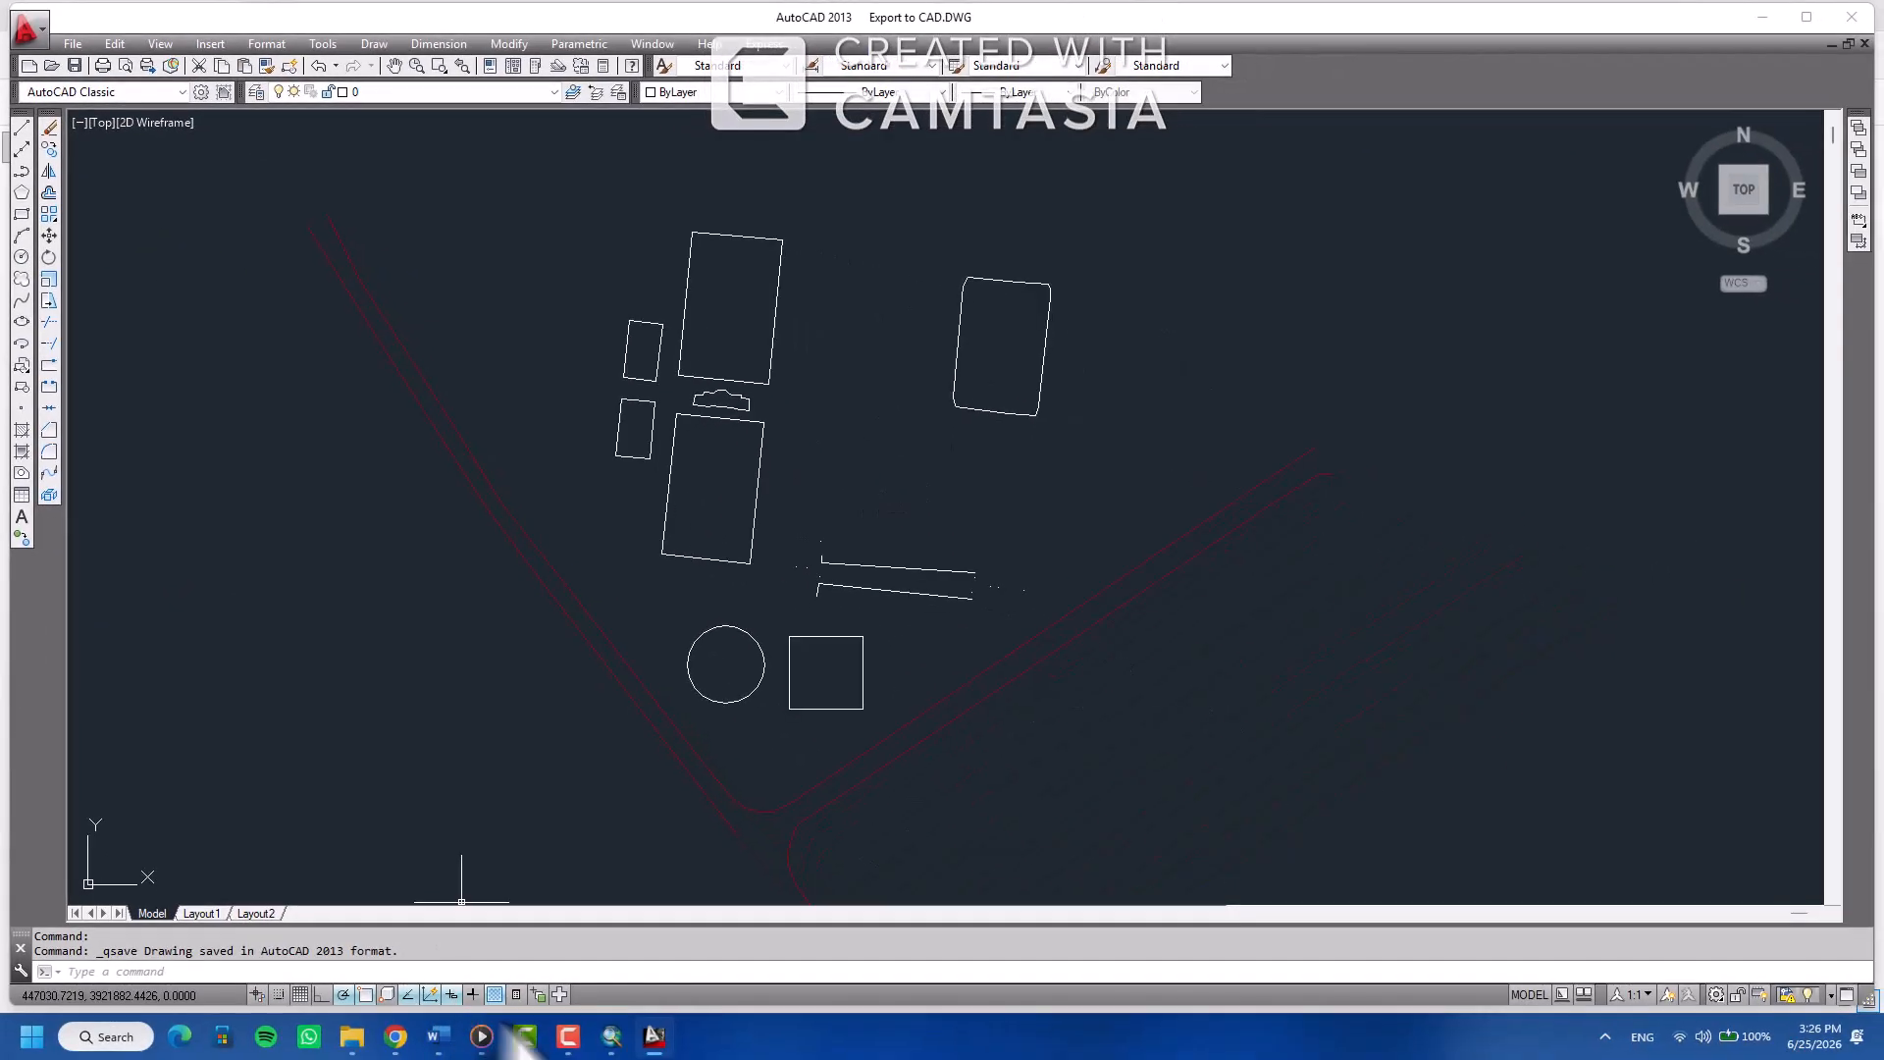
# Switch to ArcMap and refresh the map view to load the shapes added to the CAD drawing
pyautogui.click(611, 1037)
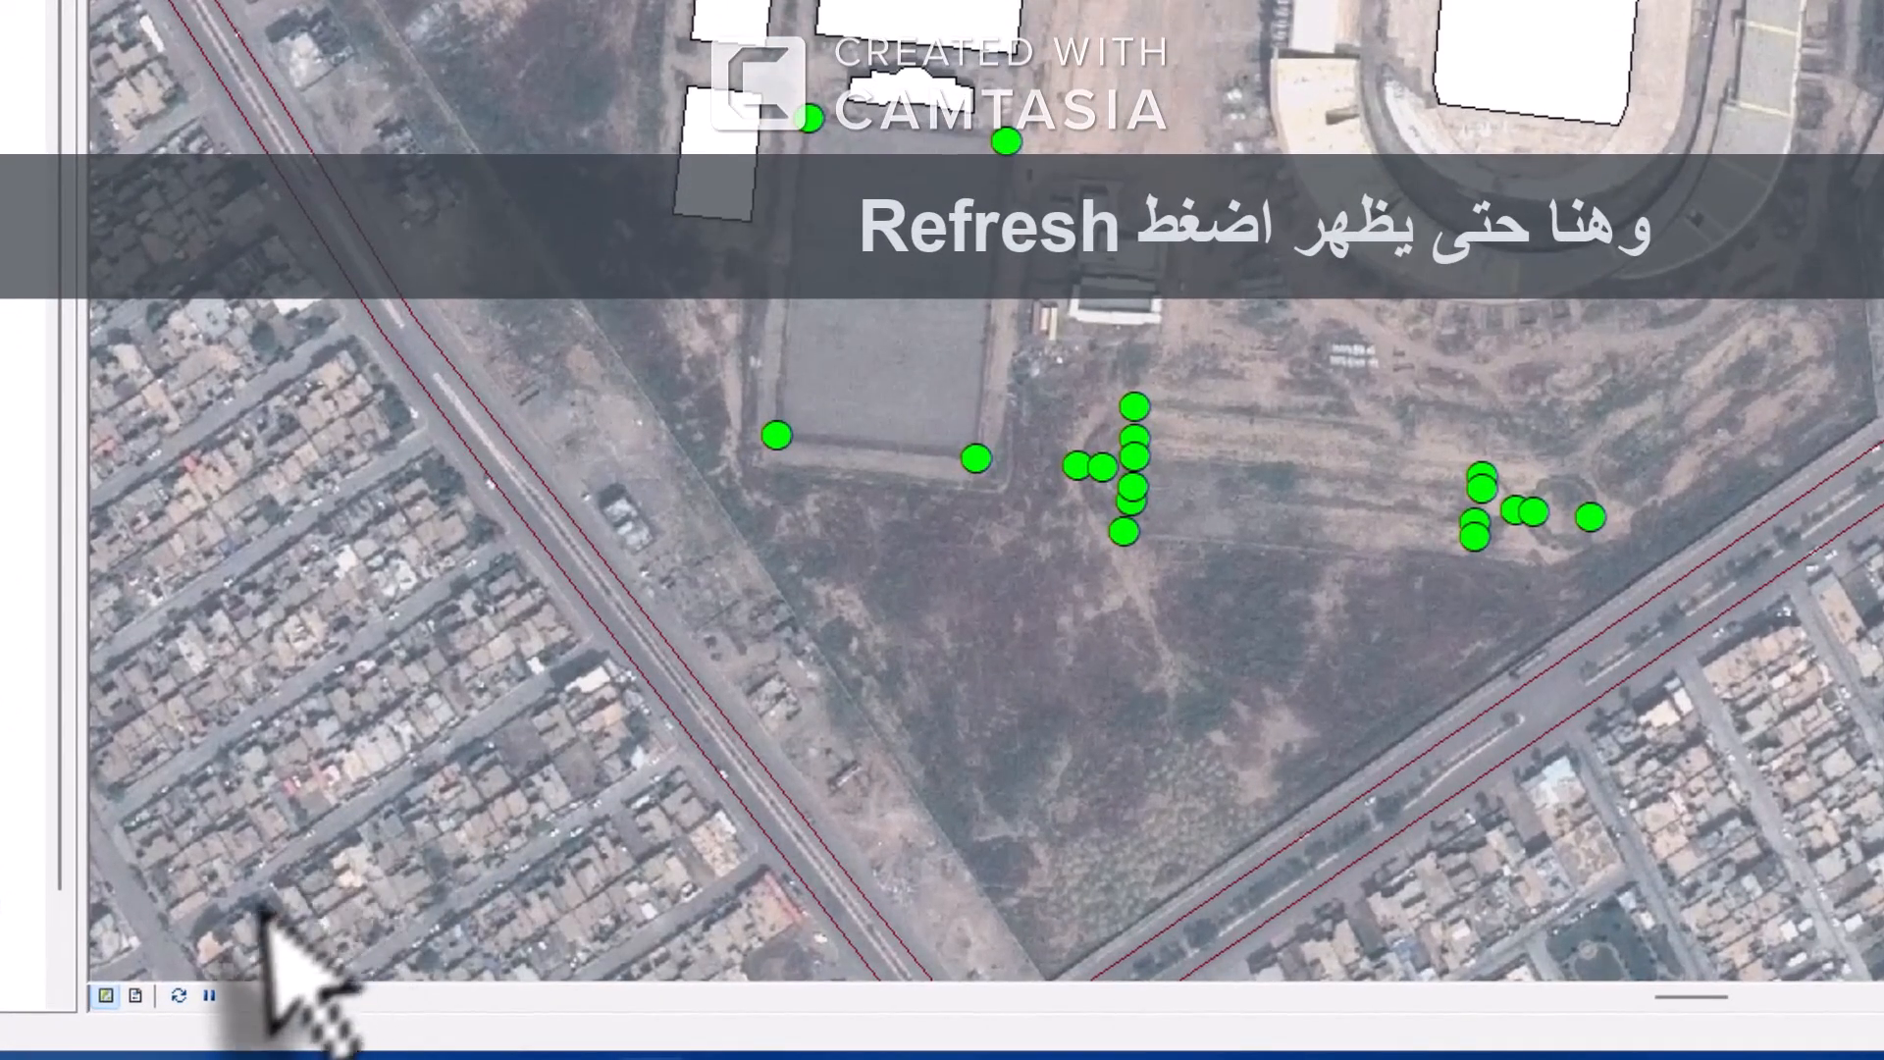
pyautogui.click(178, 996)
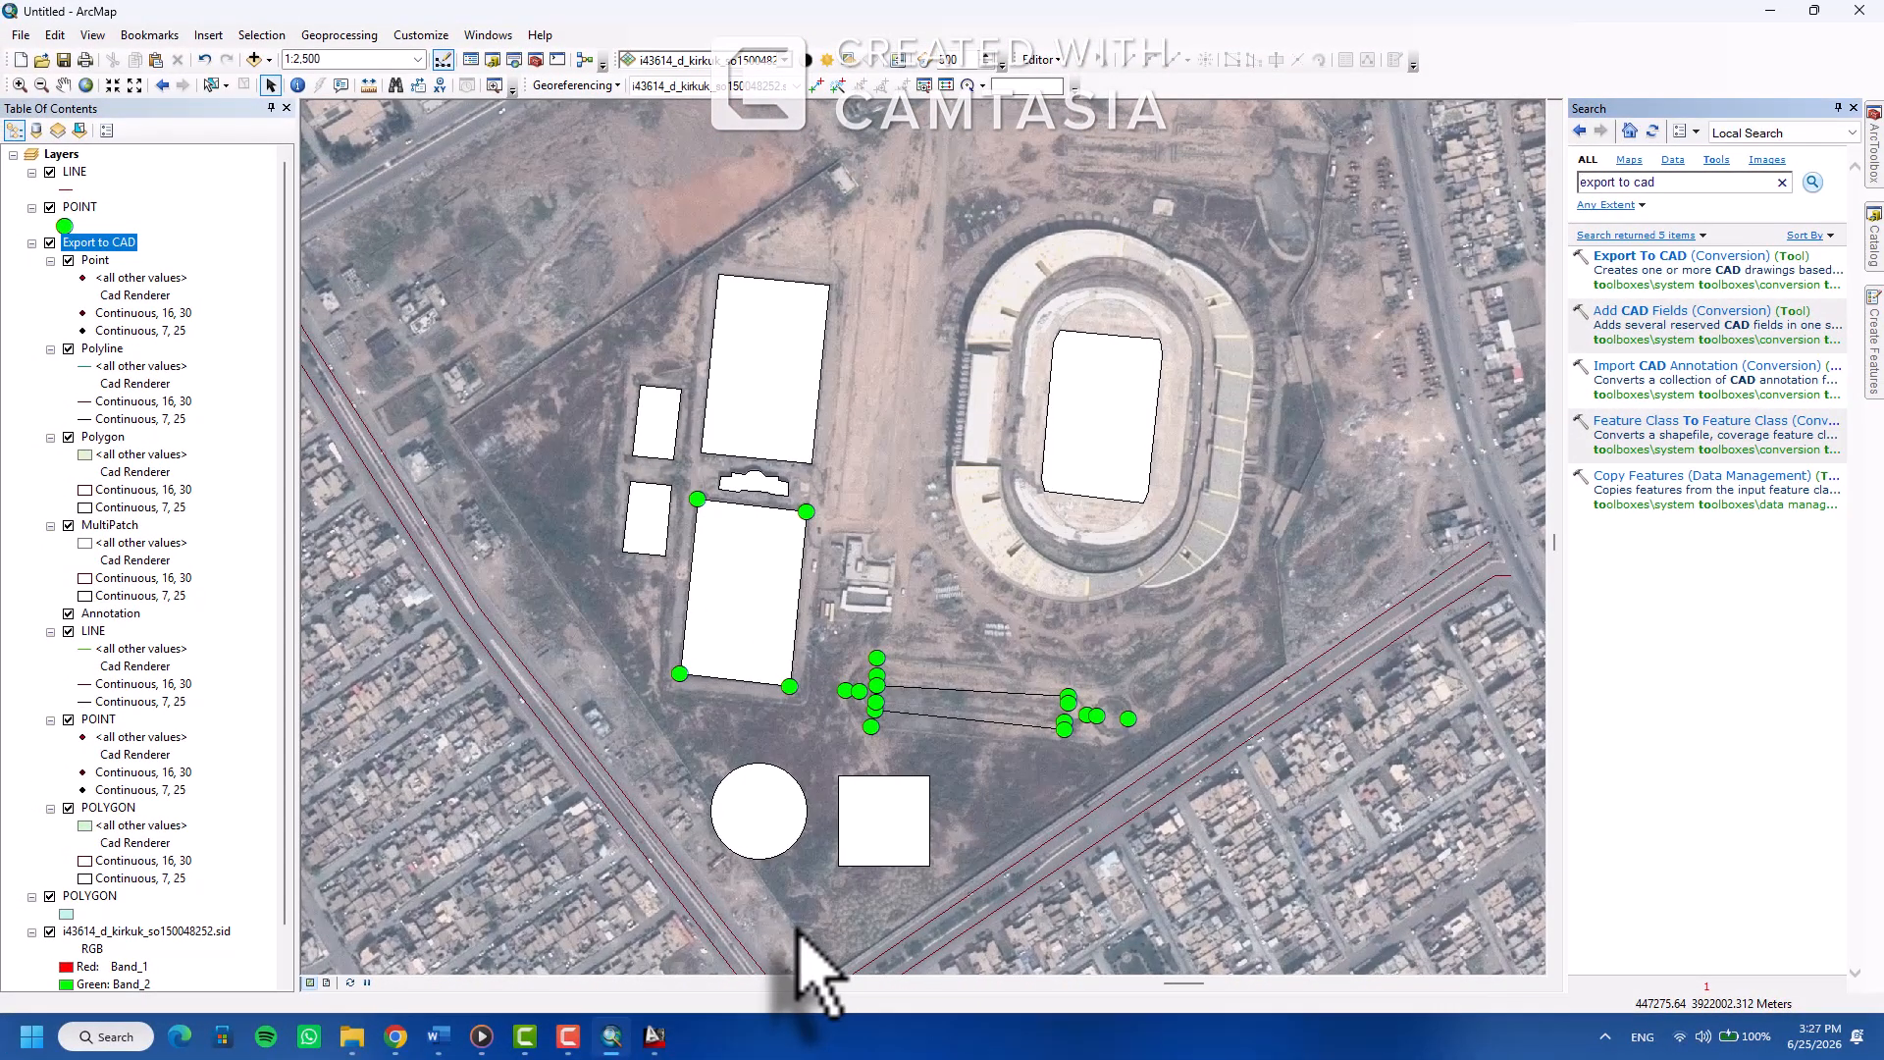
pyautogui.click(855, 812)
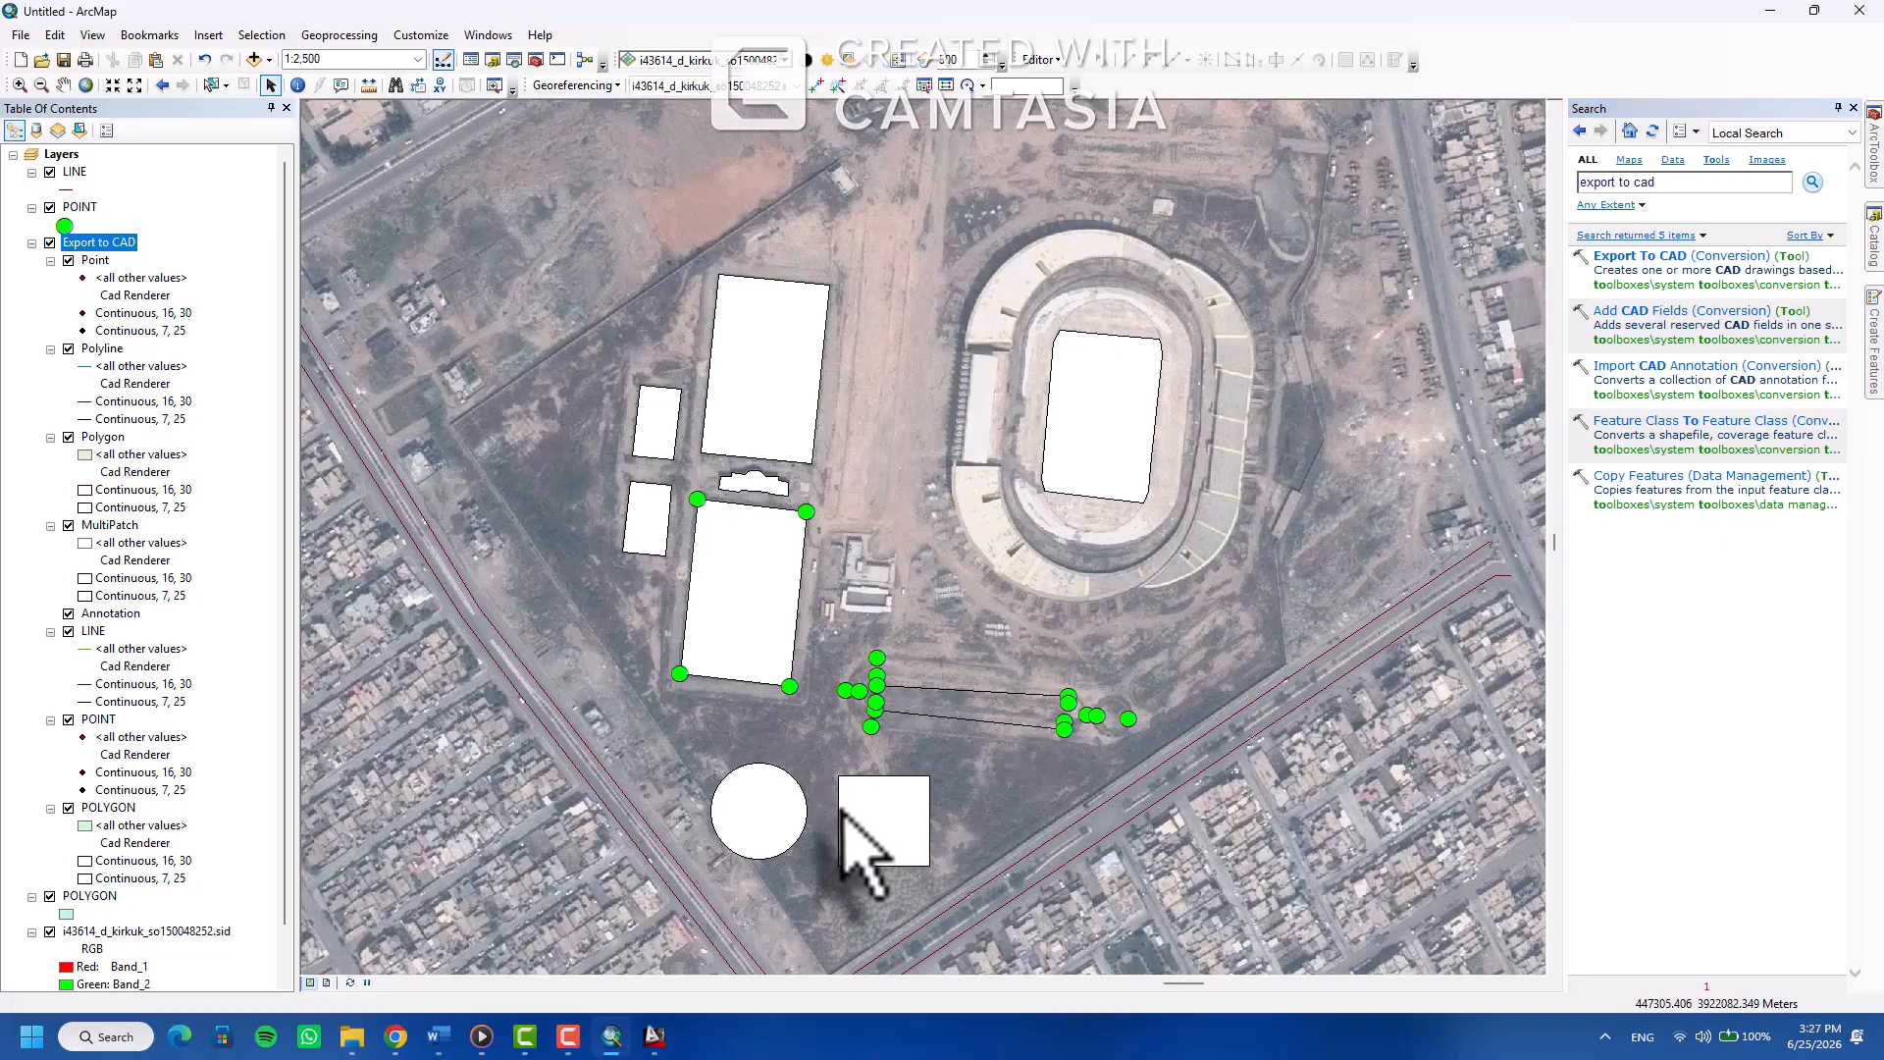